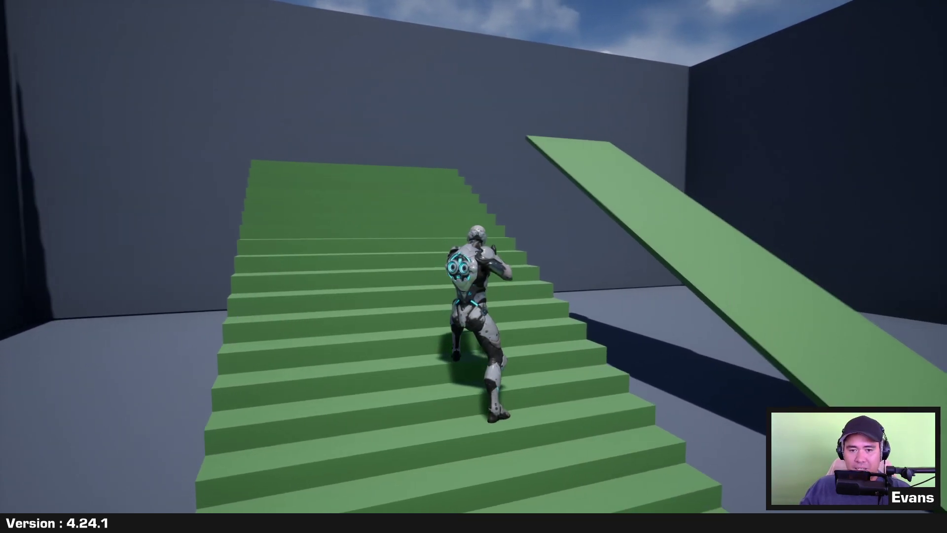
Run the character up the stairs, along the green ramp and back down onto the floor
{"action": "key", "text": "w"}
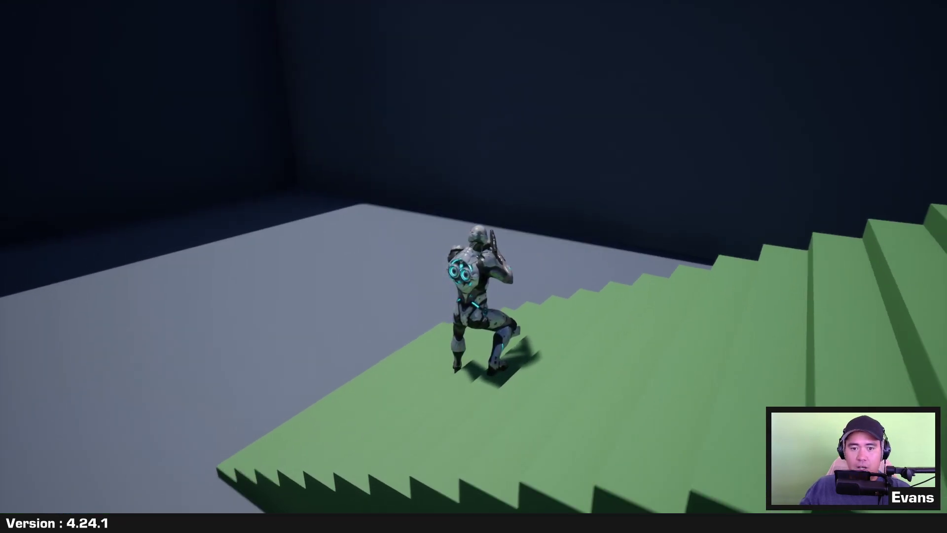
{"action": "key", "text": "w"}
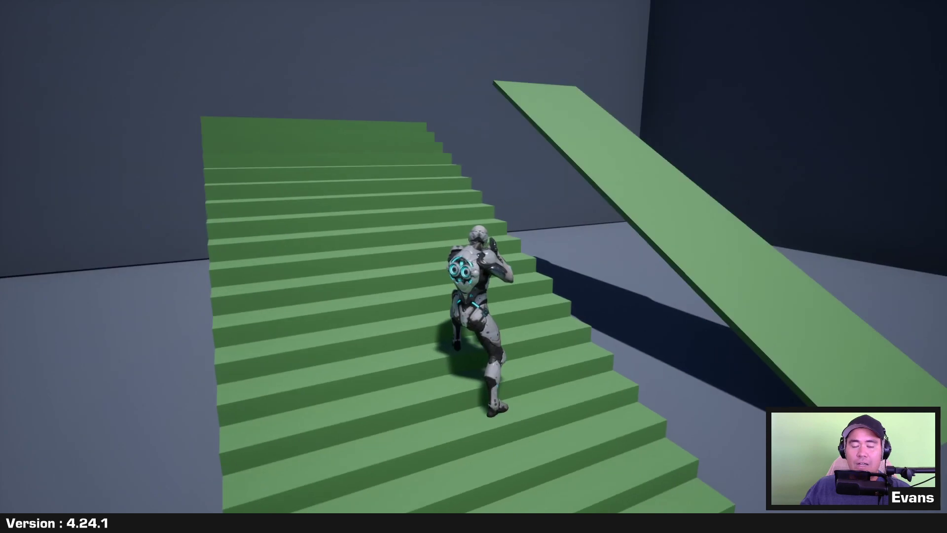
{"action": "key", "text": "w"}
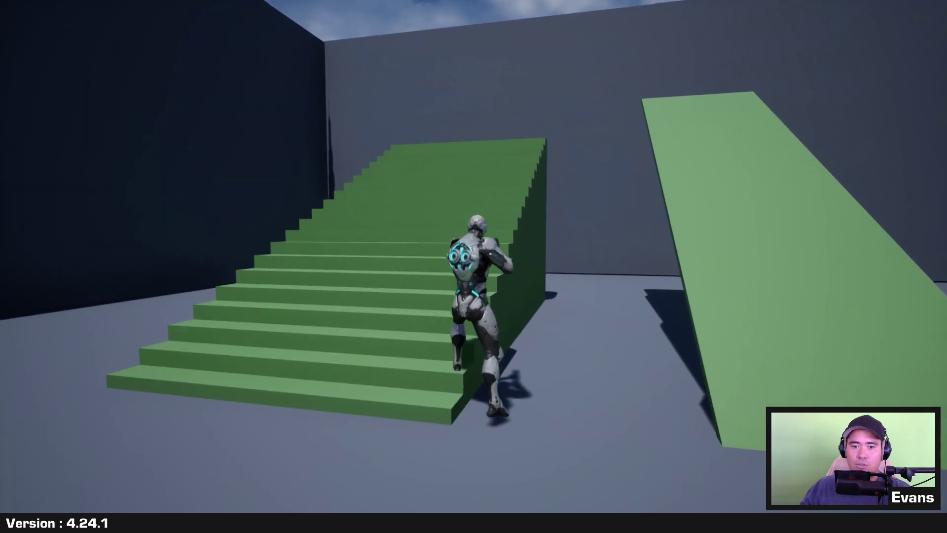
{"action": "key", "text": "w"}
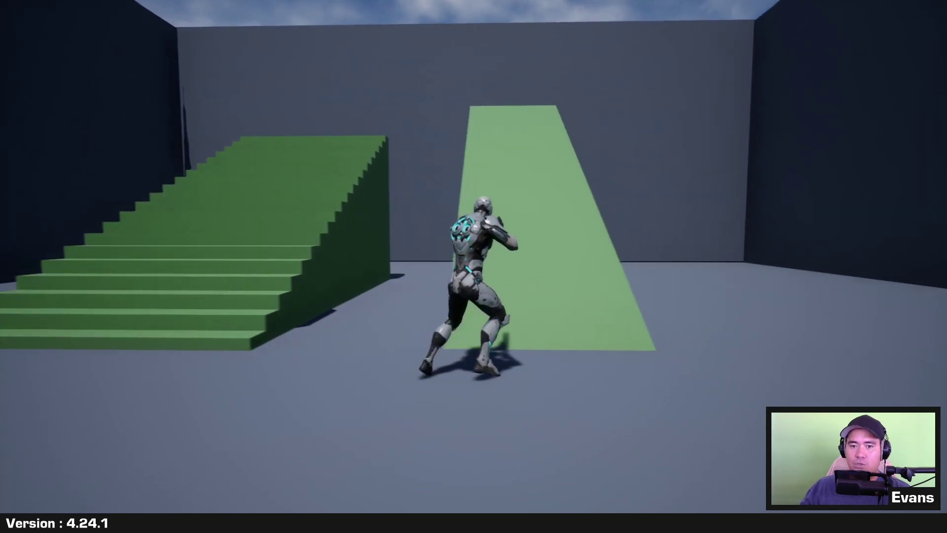
{"action": "key", "text": "w"}
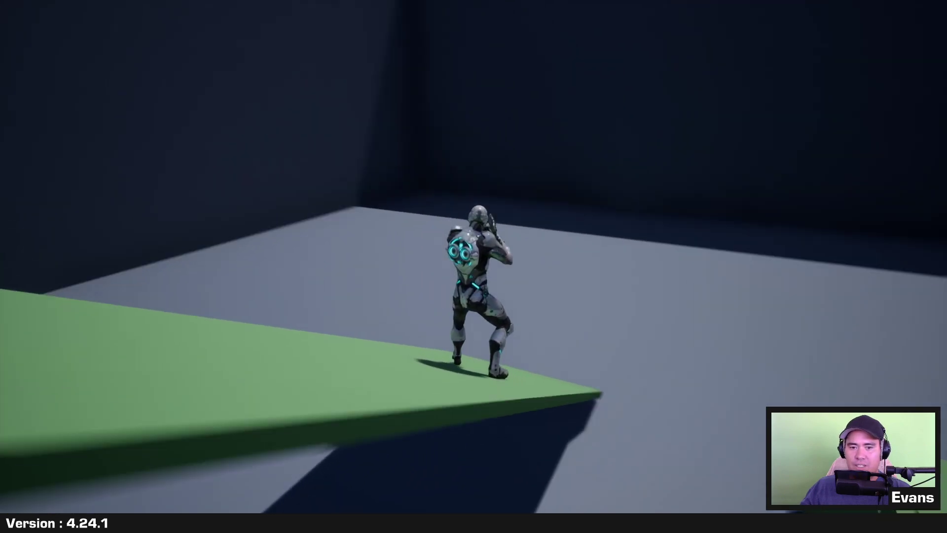
{"action": "key", "text": "w"}
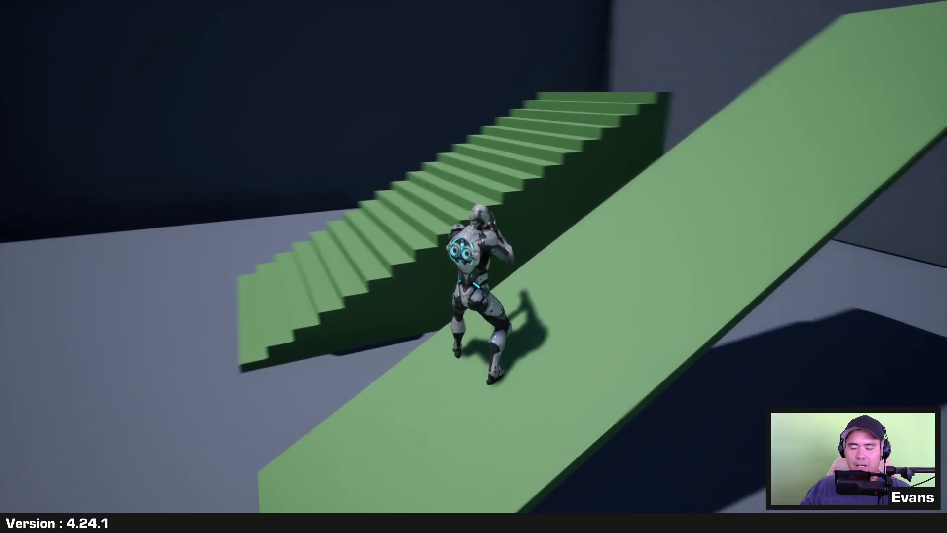
{"action": "key", "text": "w"}
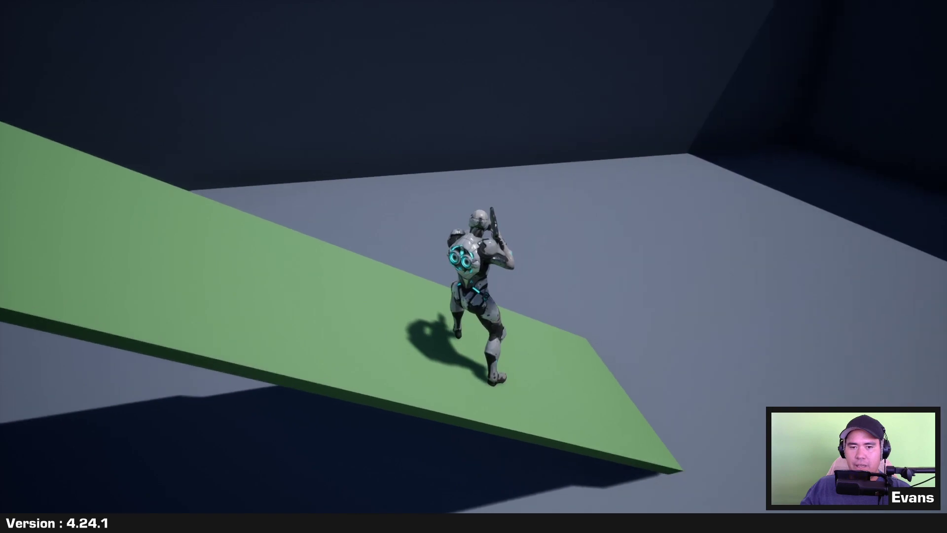
{"action": "key", "text": "w"}
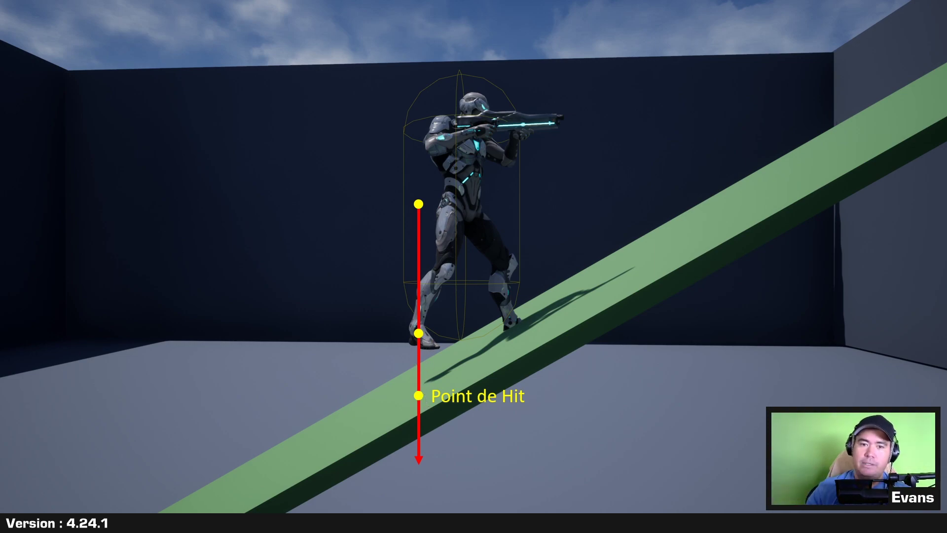
Advance through the remaining line-trace explanation slides
{"action": "left_click", "coordinate": [662, 236]}
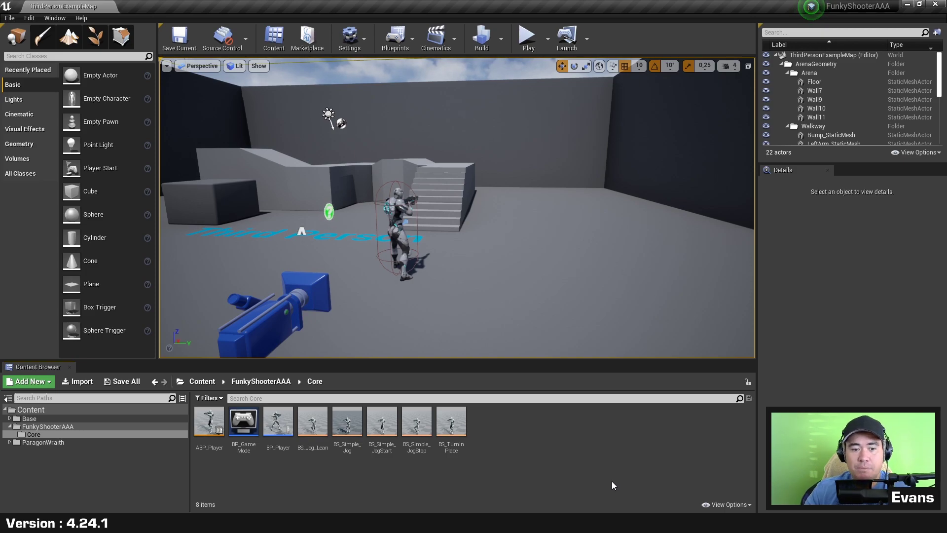
Open the ABP_Player animation blueprint, clear the Event Graph selection, and view its AnimGraph
{"action": "double_click", "coordinate": [206, 434]}
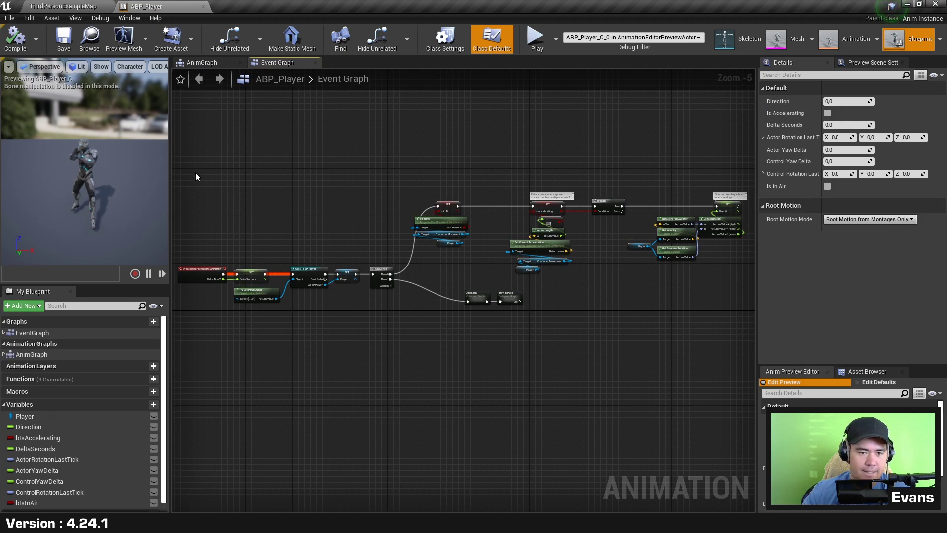
{"action": "left_click_drag", "start_coordinate": [196, 177], "coordinate": [713, 393]}
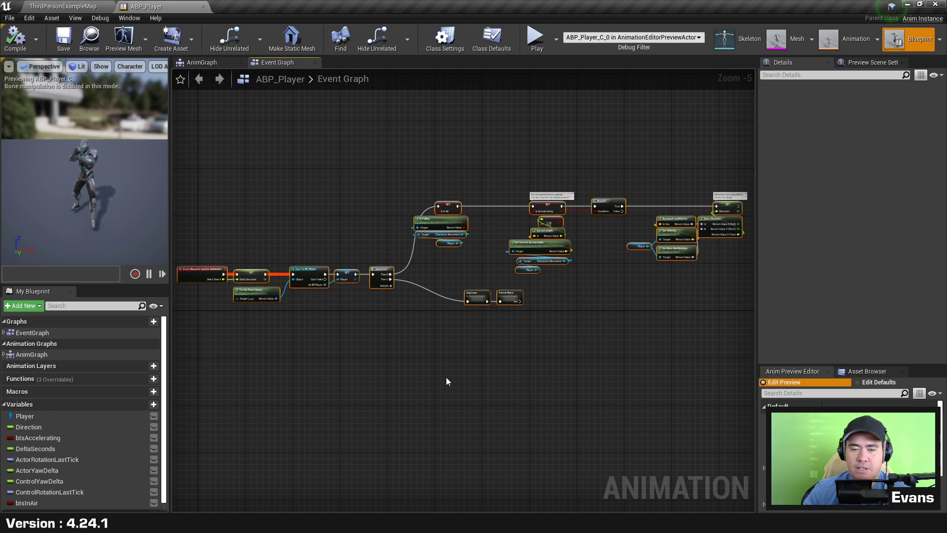
{"action": "left_click_drag", "start_coordinate": [455, 359], "coordinate": [547, 286]}
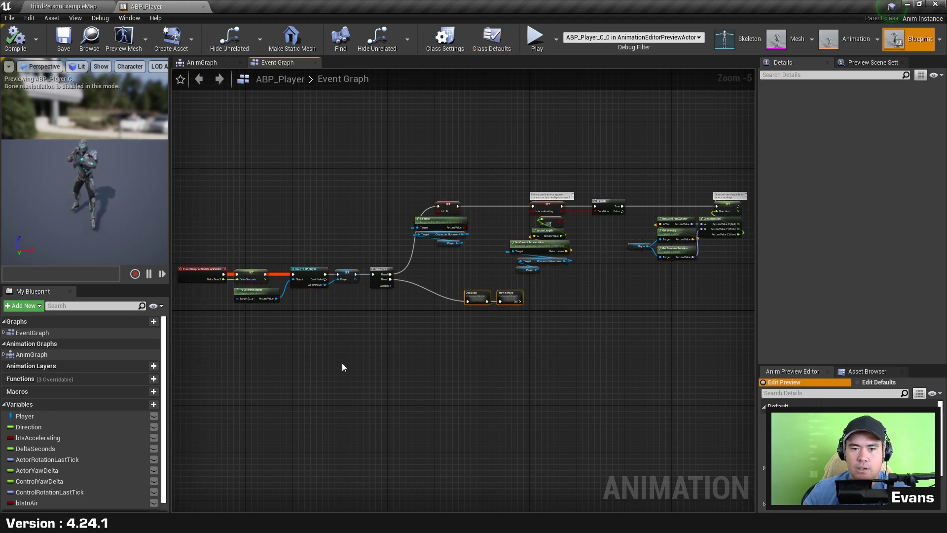
{"action": "left_click", "coordinate": [449, 243]}
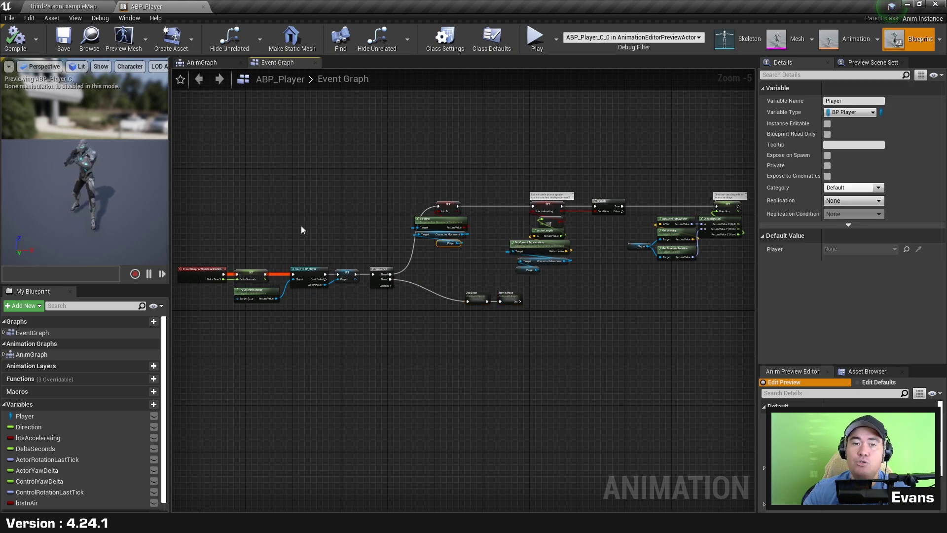
{"action": "left_click", "coordinate": [294, 177]}
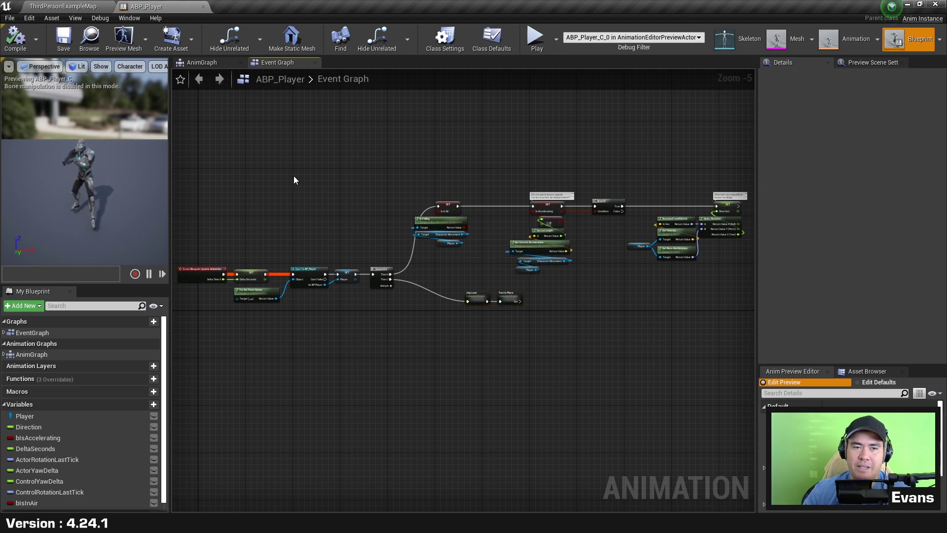
{"action": "left_click", "coordinate": [194, 63]}
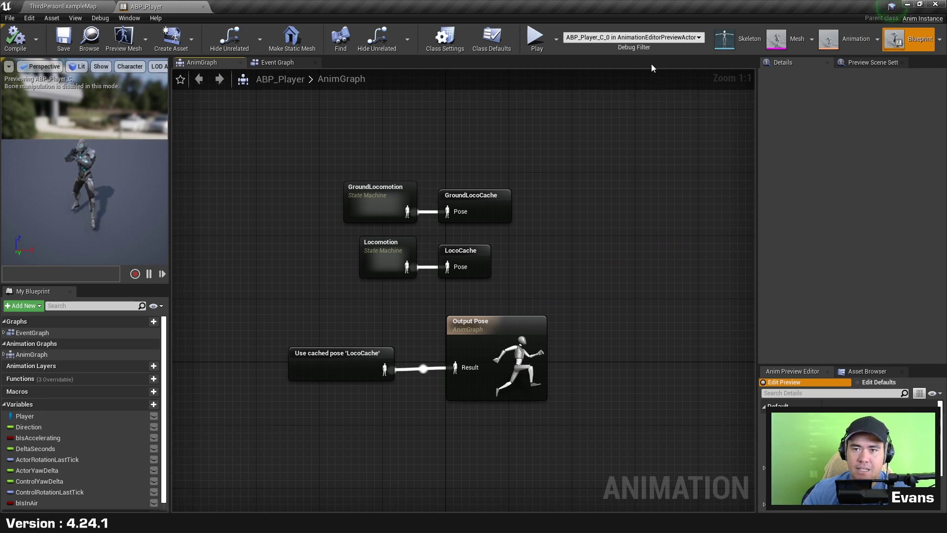
Set the debug object to none and move the GroundLocomotion and Locomotion state machines up-left
{"action": "left_click", "coordinate": [632, 37]}
{"action": "left_click", "coordinate": [623, 49]}
{"action": "left_click_drag", "start_coordinate": [292, 153], "coordinate": [464, 267]}
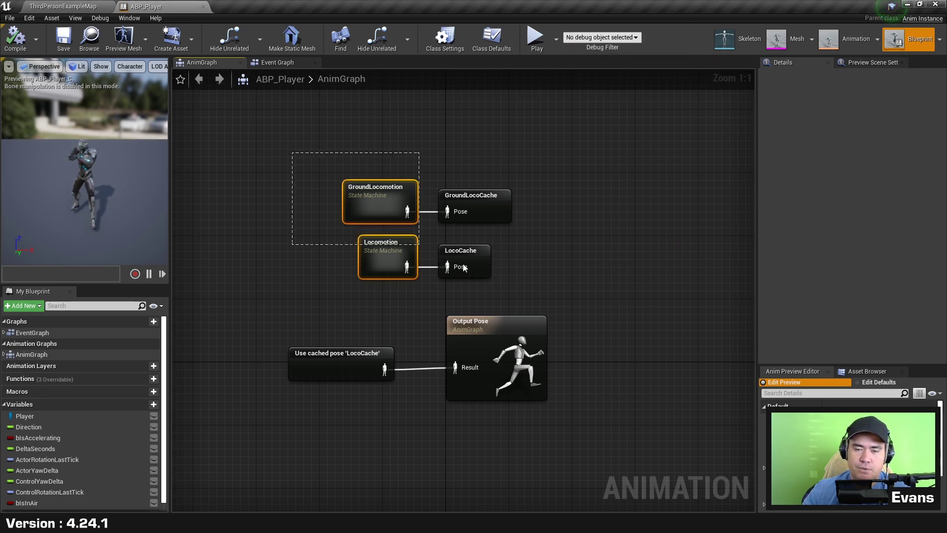
{"action": "left_click_drag", "start_coordinate": [384, 259], "coordinate": [329, 211]}
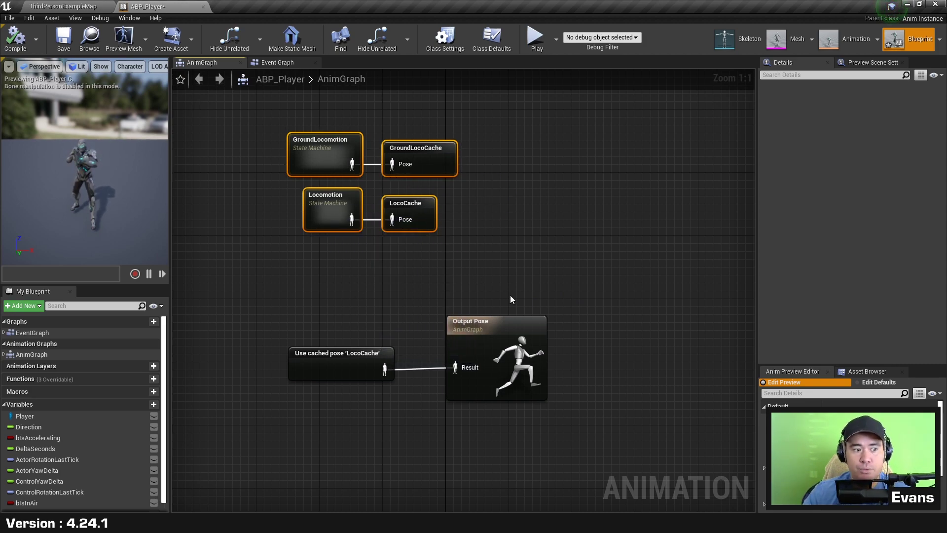
{"action": "mouse_move", "coordinate": [477, 301]}
{"action": "right_mouse_down"}
{"action": "mouse_move", "coordinate": [498, 277]}
{"action": "mouse_move", "coordinate": [466, 269]}
{"action": "right_mouse_up"}
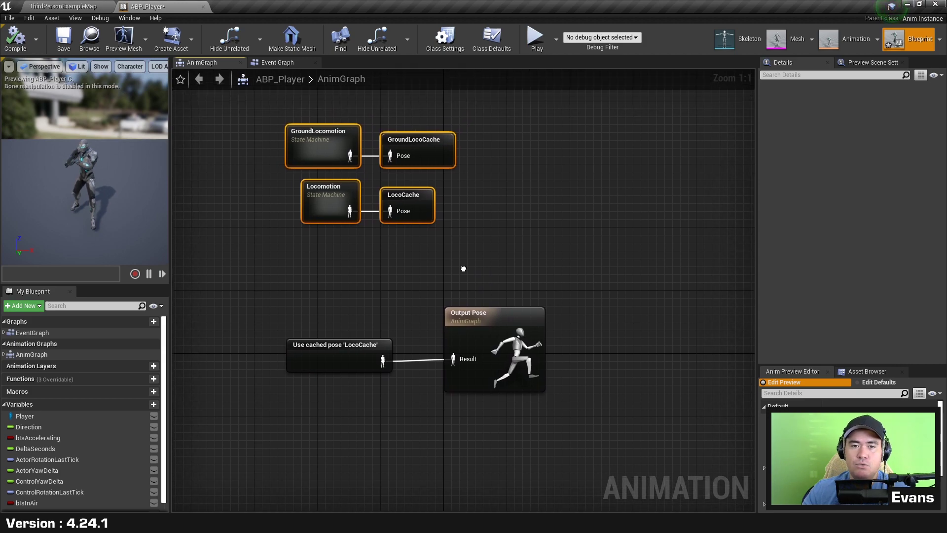
{"action": "right_click_drag", "start_coordinate": [402, 302], "coordinate": [473, 330]}
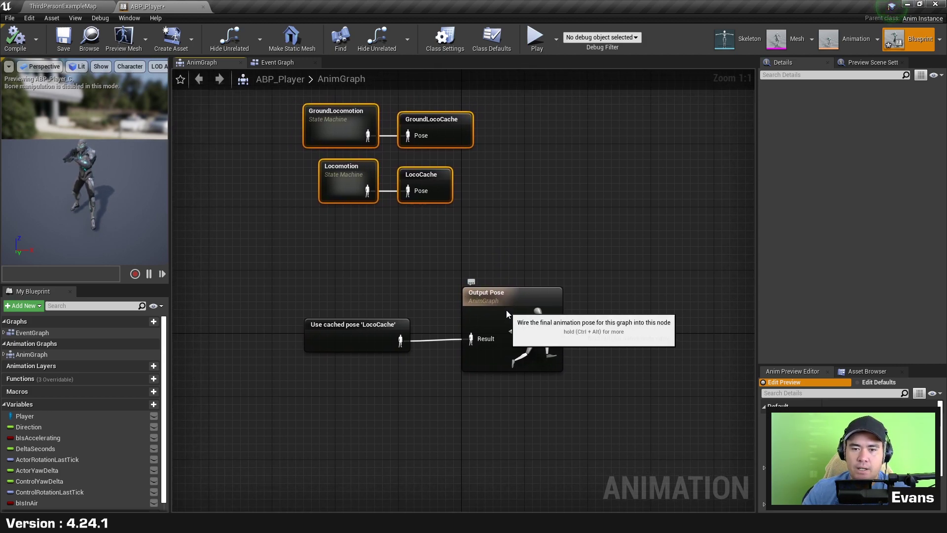
Move Output Pose down-right and break the LocoCache cached pose's link to its Result pin
{"action": "left_click_drag", "start_coordinate": [507, 319], "coordinate": [568, 397]}
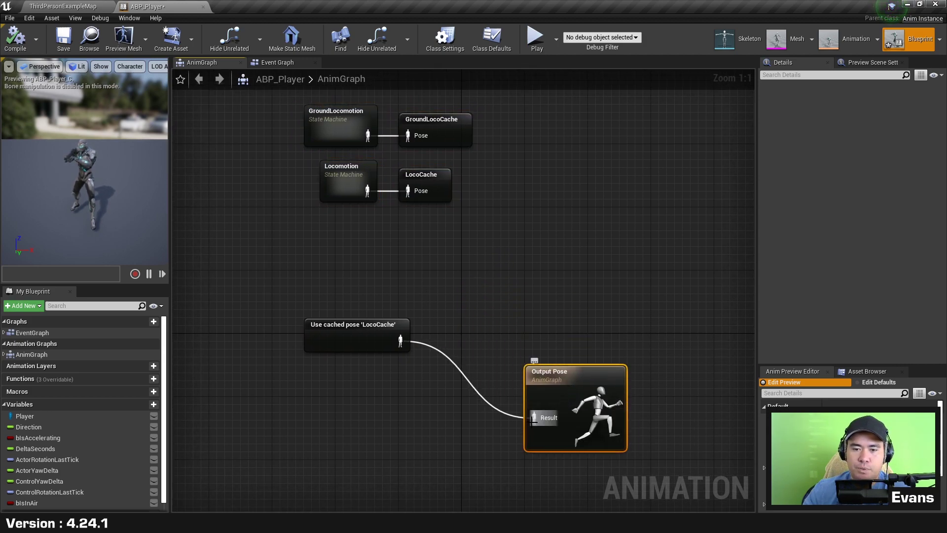
{"action": "left_click", "coordinate": [534, 417], "text": "alt"}
{"action": "right_click_drag", "start_coordinate": [563, 401], "coordinate": [595, 307]}
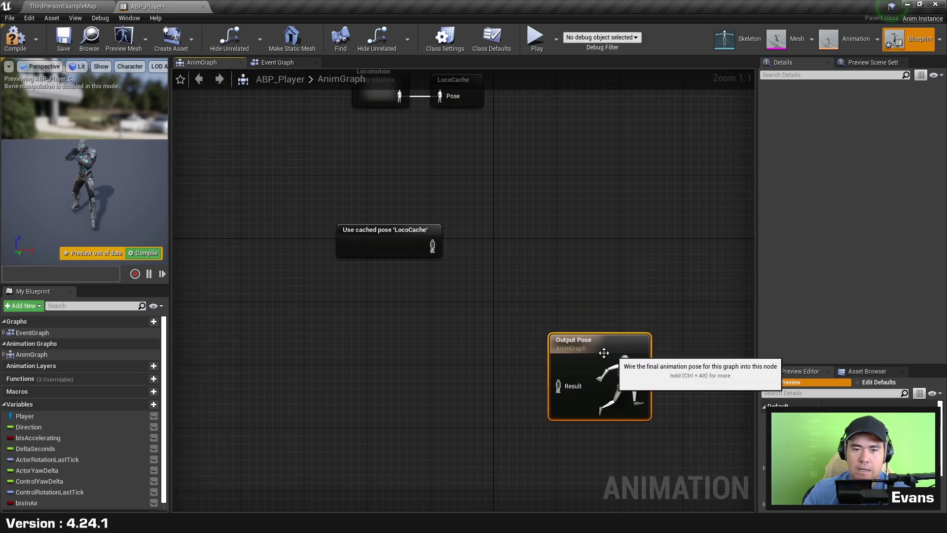
{"action": "right_click_drag", "start_coordinate": [602, 354], "coordinate": [552, 475]}
{"action": "left_click_drag", "start_coordinate": [326, 350], "coordinate": [243, 237]}
{"action": "right_click_drag", "start_coordinate": [444, 348], "coordinate": [450, 291]}
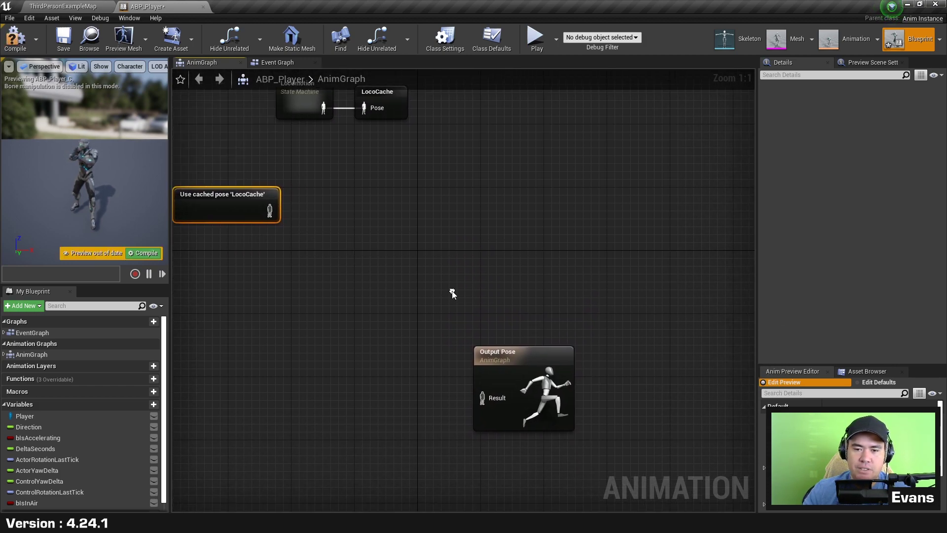
{"action": "left_click_drag", "start_coordinate": [529, 363], "coordinate": [539, 402]}
{"action": "right_click_drag", "start_coordinate": [539, 401], "coordinate": [564, 384]}
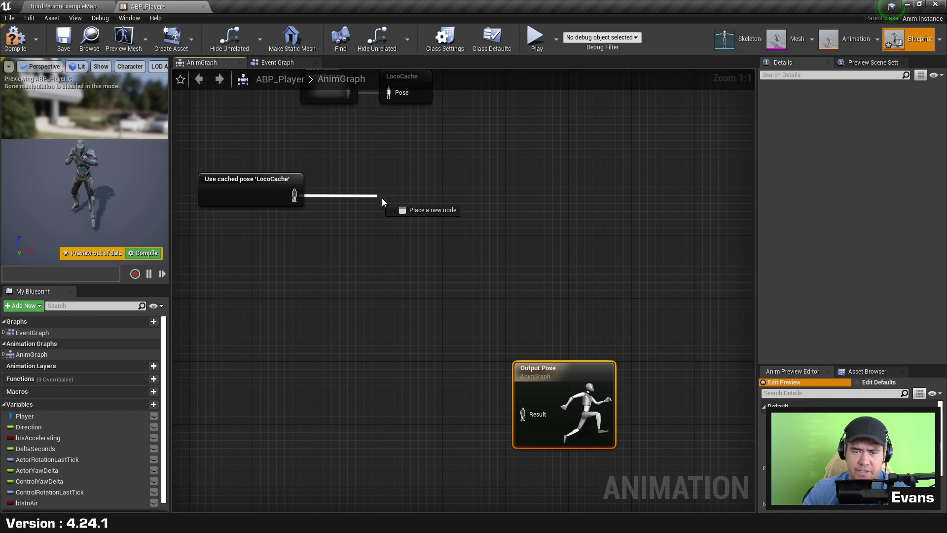
Add a Local To Component node after the LocoCache cached pose and position both nodes
{"action": "left_click_drag", "start_coordinate": [294, 195], "coordinate": [380, 196]}
{"action": "type", "text": "localto"}
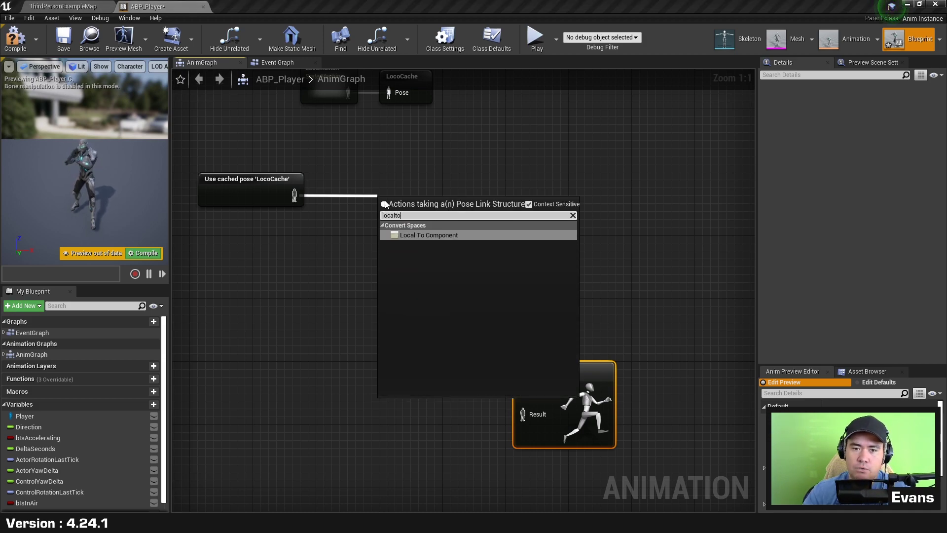
{"action": "key", "text": "Return"}
{"action": "right_click_drag", "start_coordinate": [415, 176], "coordinate": [437, 226]}
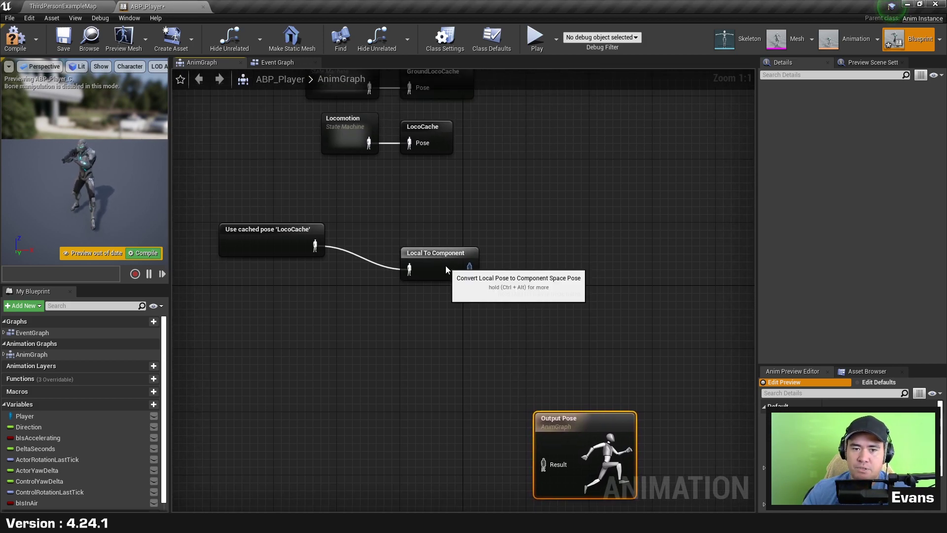
{"action": "left_click_drag", "start_coordinate": [445, 265], "coordinate": [372, 239]}
{"action": "mouse_move", "coordinate": [280, 282]}
{"action": "left_mouse_down"}
{"action": "mouse_move", "coordinate": [321, 246]}
{"action": "mouse_move", "coordinate": [281, 260]}
{"action": "left_mouse_up"}
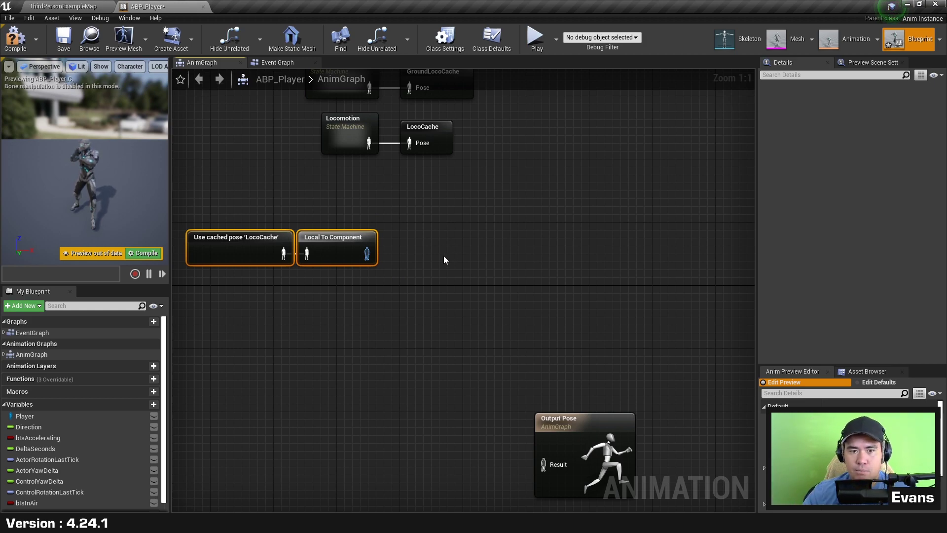
{"action": "scroll", "coordinate": [457, 271], "scroll_direction": "down", "scroll_amount": 1}
{"action": "scroll", "coordinate": [374, 259], "scroll_direction": "up", "scroll_amount": 1}
{"action": "mouse_move", "coordinate": [348, 206]}
{"action": "left_mouse_down"}
{"action": "mouse_move", "coordinate": [341, 222]}
{"action": "mouse_move", "coordinate": [388, 251]}
{"action": "left_mouse_up"}
Add a Transform (Modify) Bone node beside Local To Component
{"action": "left_click", "coordinate": [415, 248]}
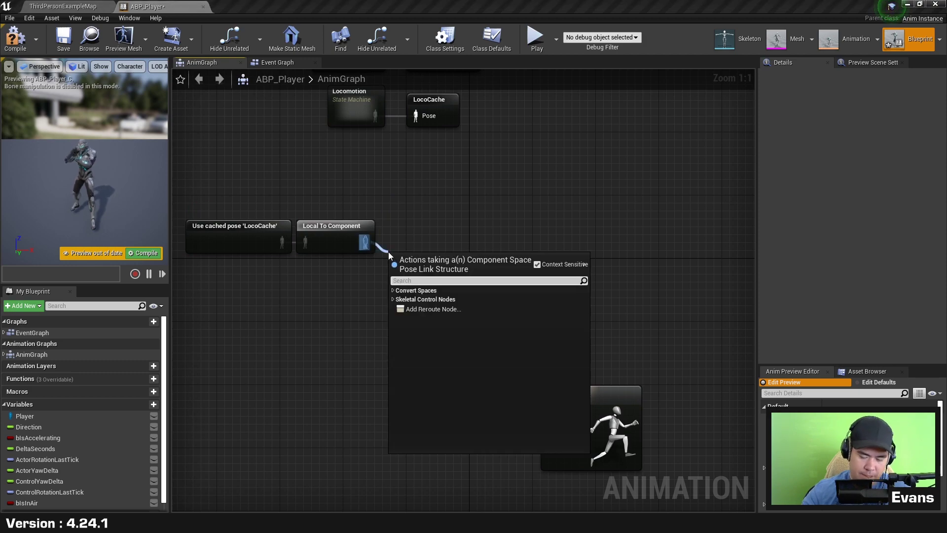
{"action": "type", "text": "modi"}
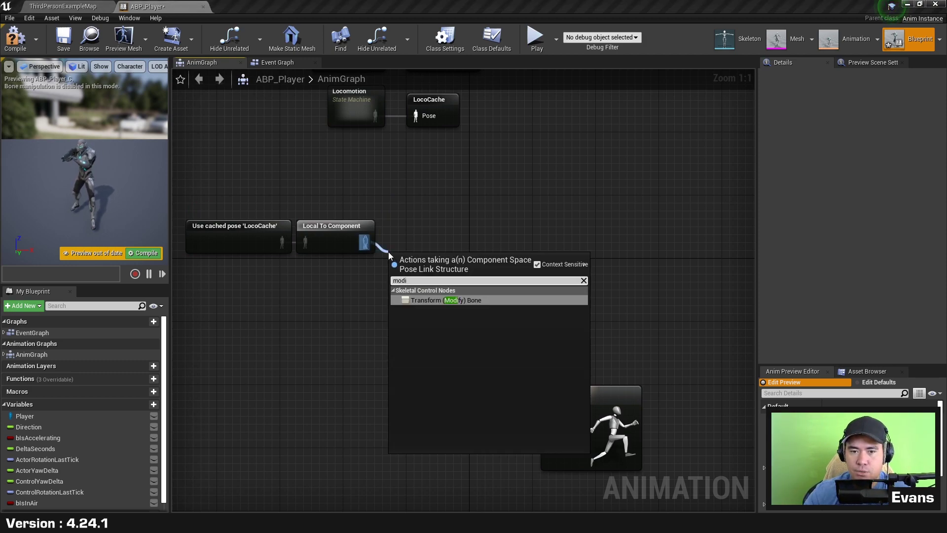
{"action": "key", "text": "Return"}
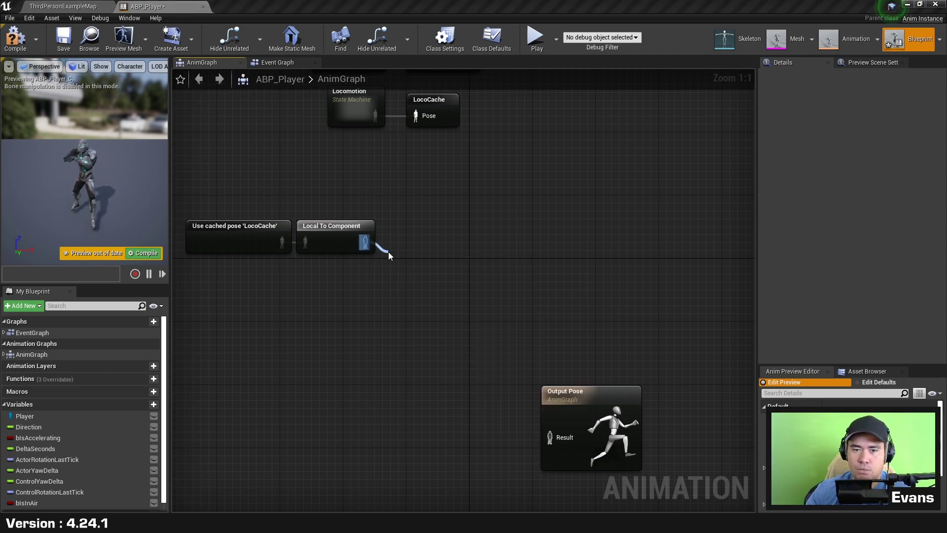
{"action": "left_click_drag", "start_coordinate": [455, 267], "coordinate": [457, 238]}
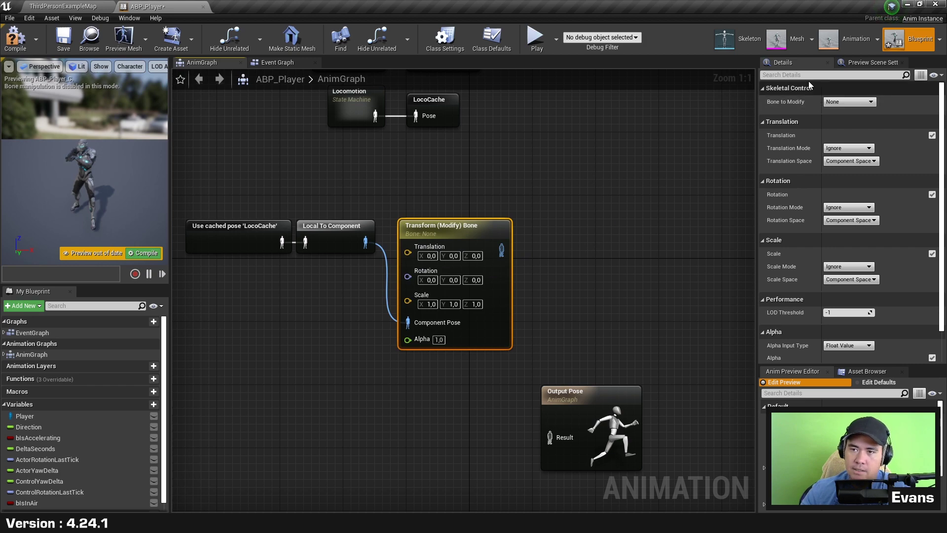
Set the Transform (Modify) Bone to ik_foot_l with Add to Existing translation in World Space
{"action": "left_click", "coordinate": [849, 102]}
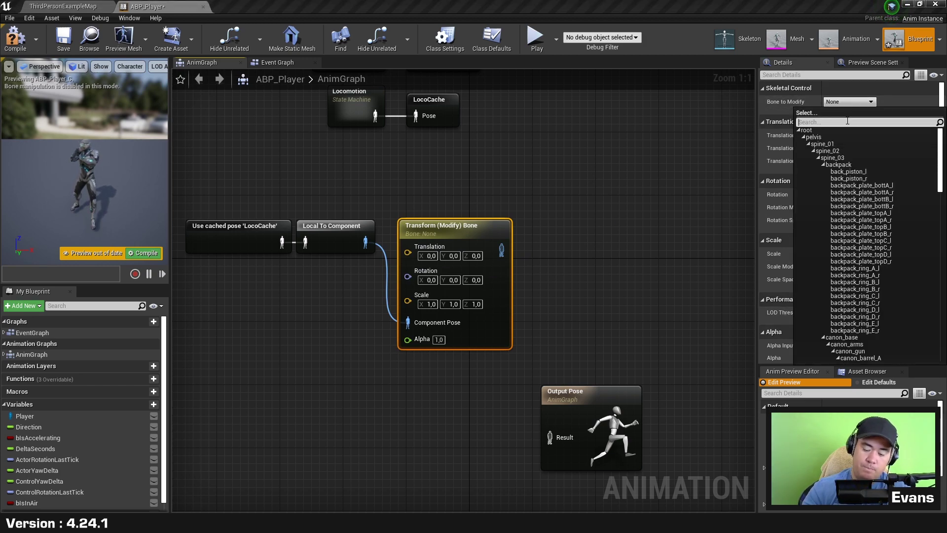
{"action": "type", "text": "ik"}
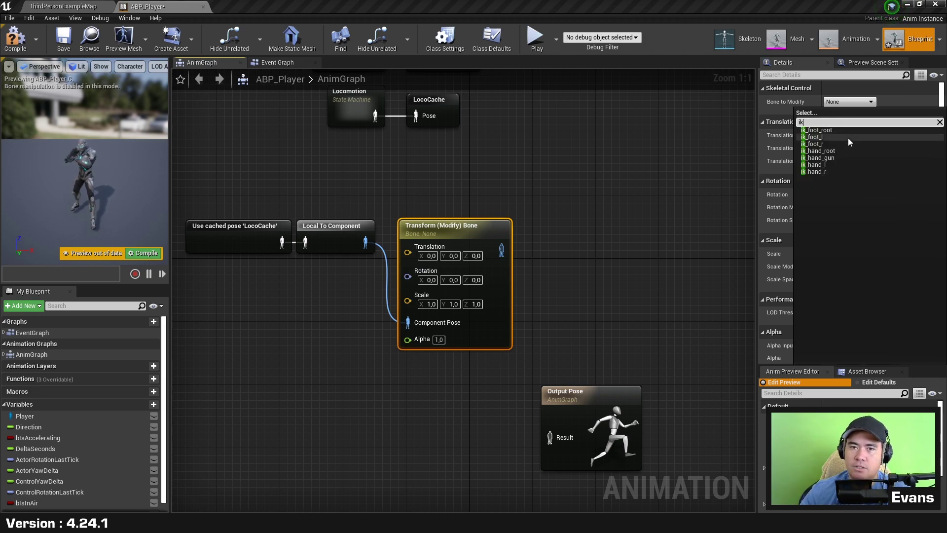
{"action": "left_click", "coordinate": [848, 138]}
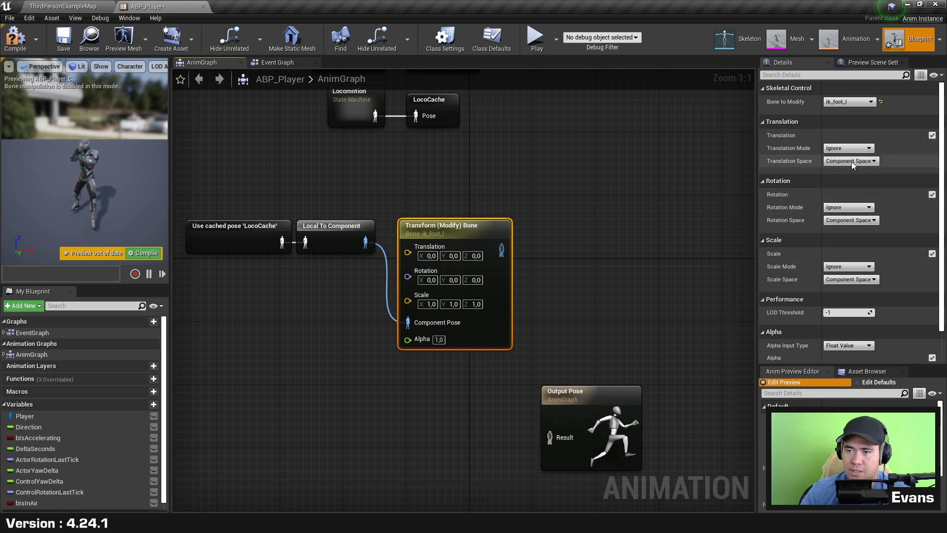
{"action": "left_click", "coordinate": [861, 148]}
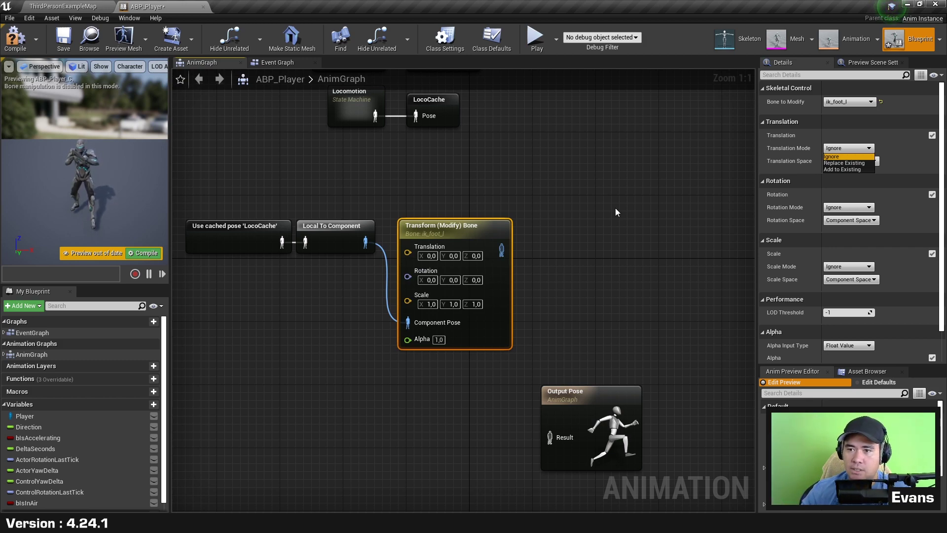
{"action": "left_click", "coordinate": [845, 169]}
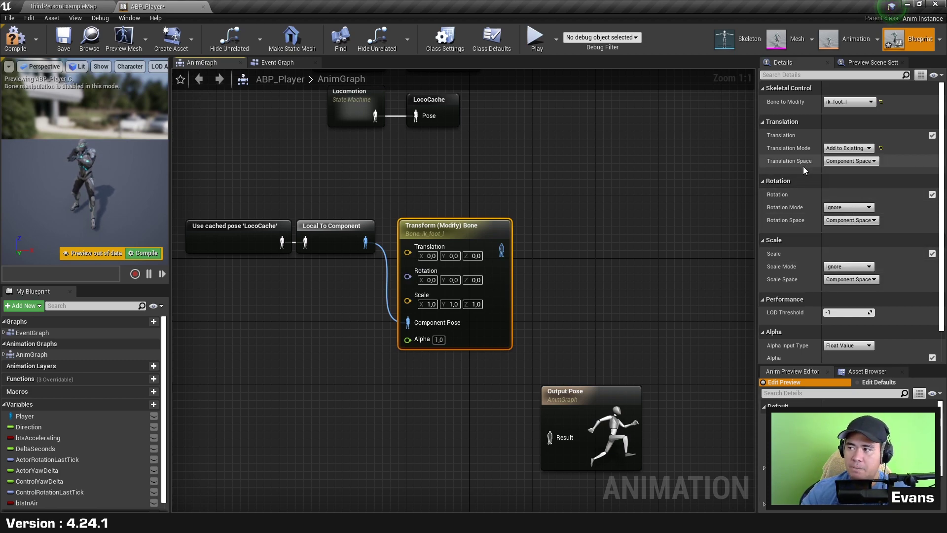
{"action": "left_click", "coordinate": [863, 159]}
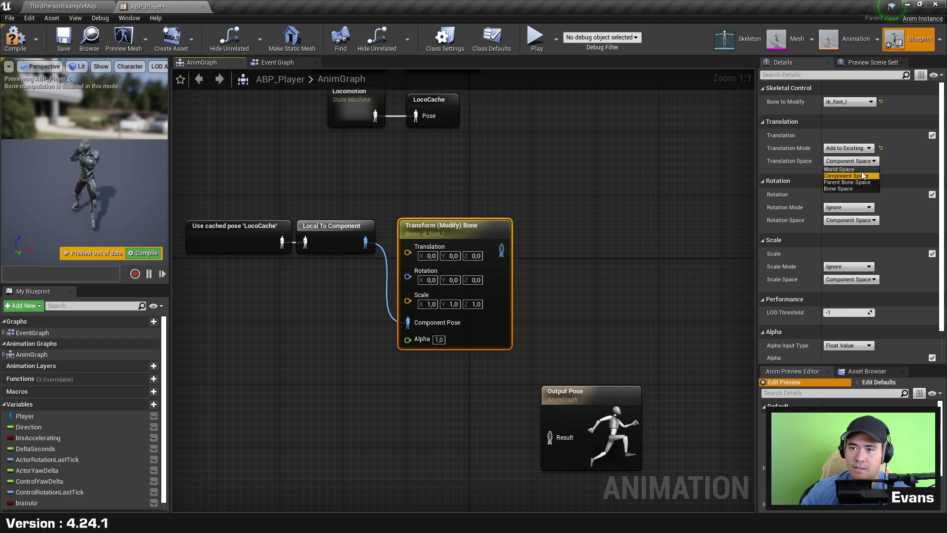
{"action": "left_click", "coordinate": [862, 176]}
{"action": "left_click", "coordinate": [635, 214]}
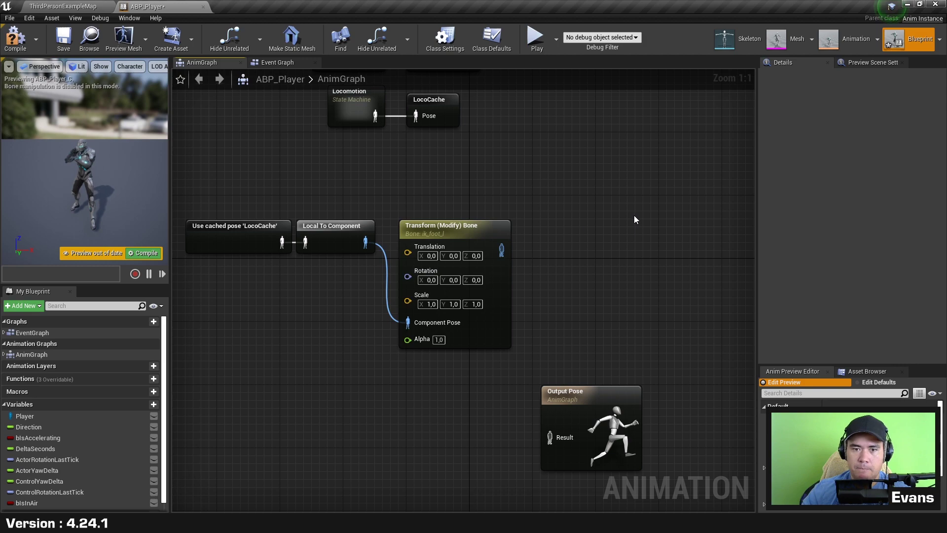
{"action": "key", "text": "ctrl+z"}
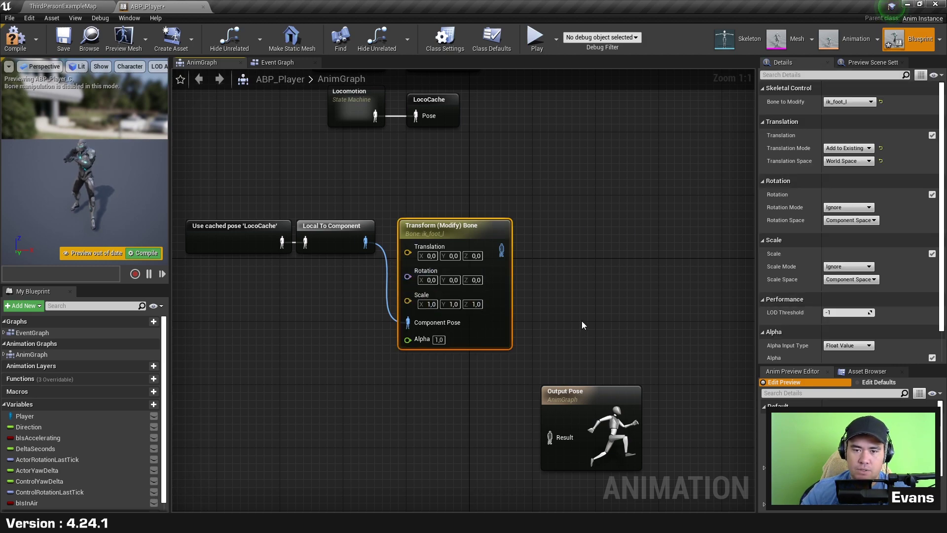
{"action": "right_click_drag", "start_coordinate": [582, 322], "coordinate": [513, 305]}
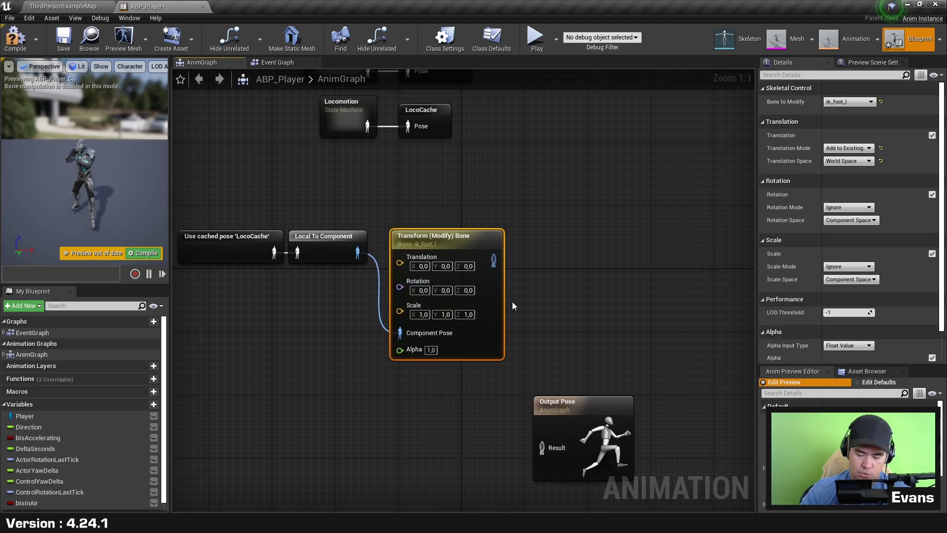
Duplicate the configured Transform (Modify) Bone node and wire the copy after the first
{"action": "key", "text": "ctrl+w"}
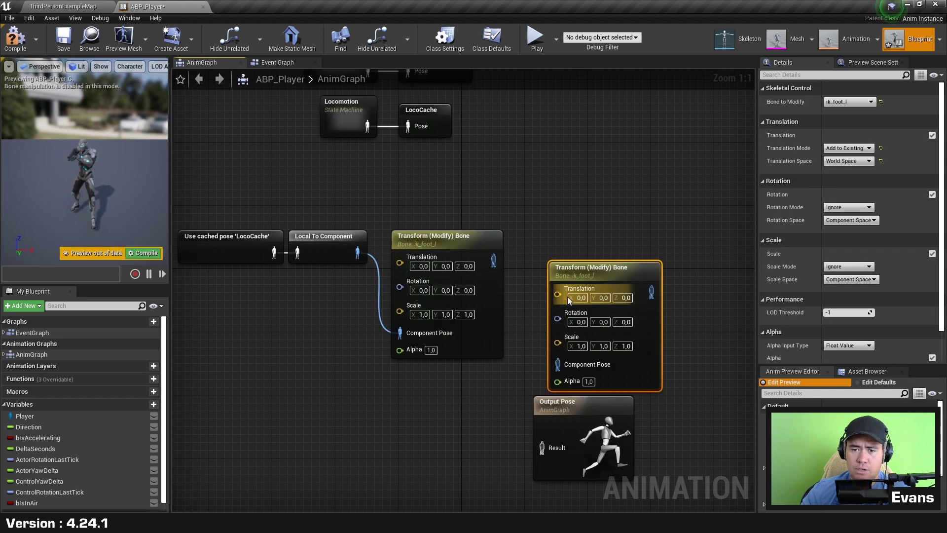
{"action": "left_click_drag", "start_coordinate": [580, 268], "coordinate": [557, 229]}
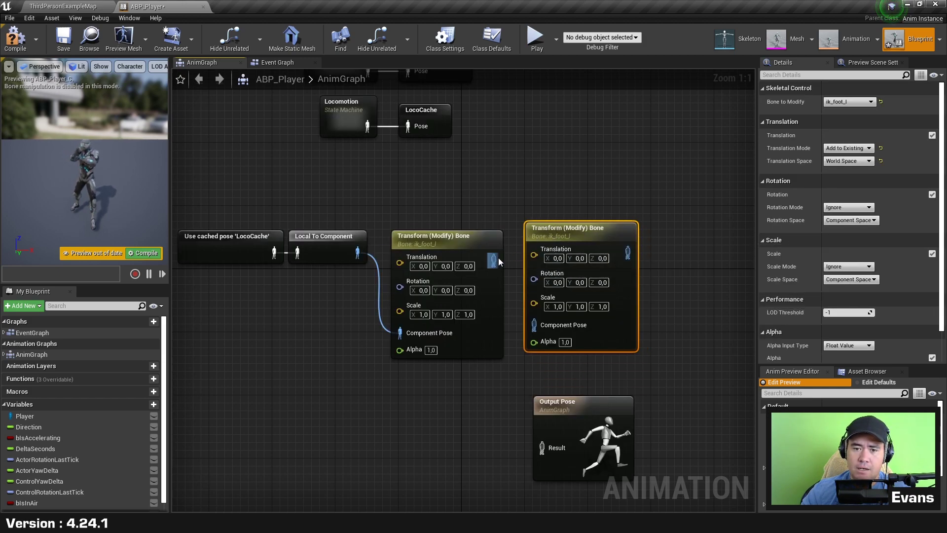
{"action": "mouse_move", "coordinate": [493, 260]}
{"action": "left_mouse_down"}
{"action": "mouse_move", "coordinate": [544, 309]}
{"action": "mouse_move", "coordinate": [535, 324]}
{"action": "left_mouse_up"}
{"action": "left_click_drag", "start_coordinate": [573, 236], "coordinate": [565, 244]}
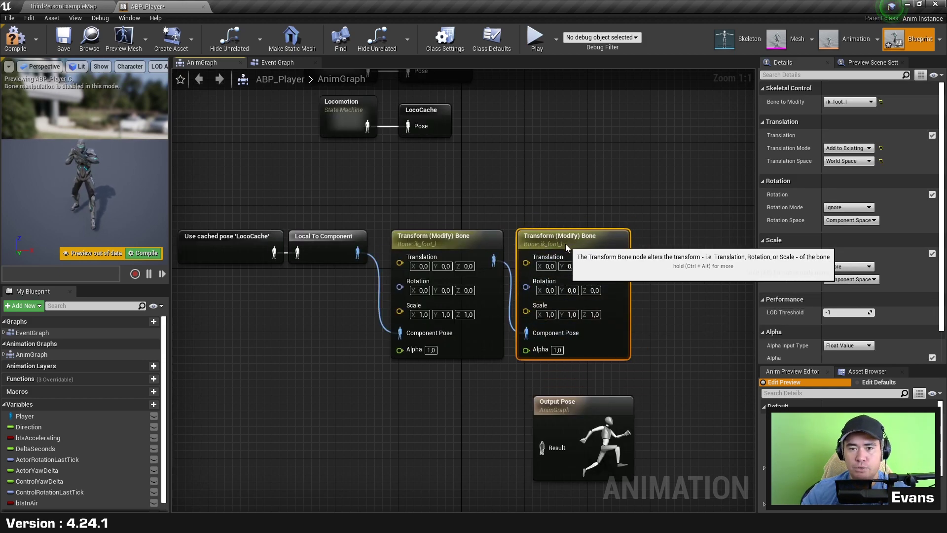
Duplicate the second node and wire the third copy after it
{"action": "left_click", "coordinate": [682, 285]}
{"action": "right_click_drag", "start_coordinate": [671, 277], "coordinate": [528, 242]}
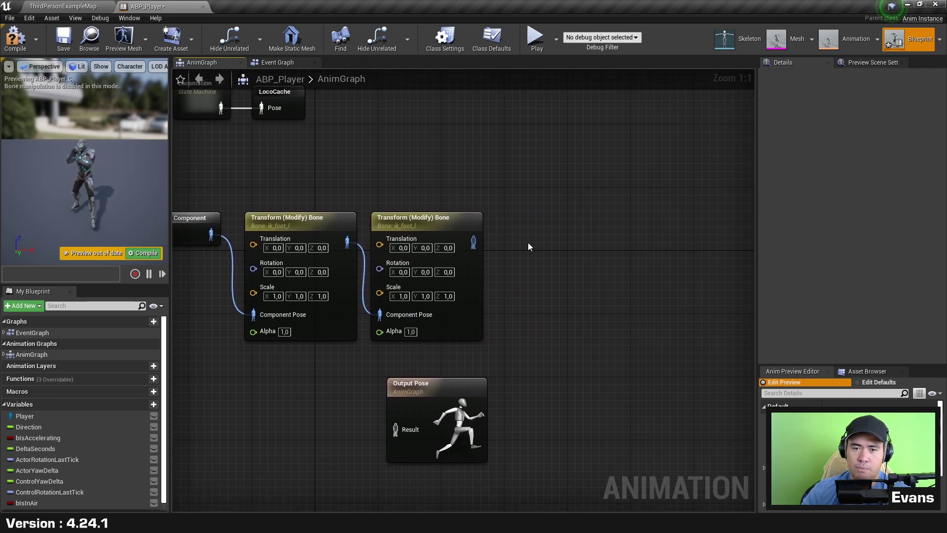
{"action": "key", "text": "ctrl+v"}
{"action": "left_click_drag", "start_coordinate": [473, 242], "coordinate": [537, 346]}
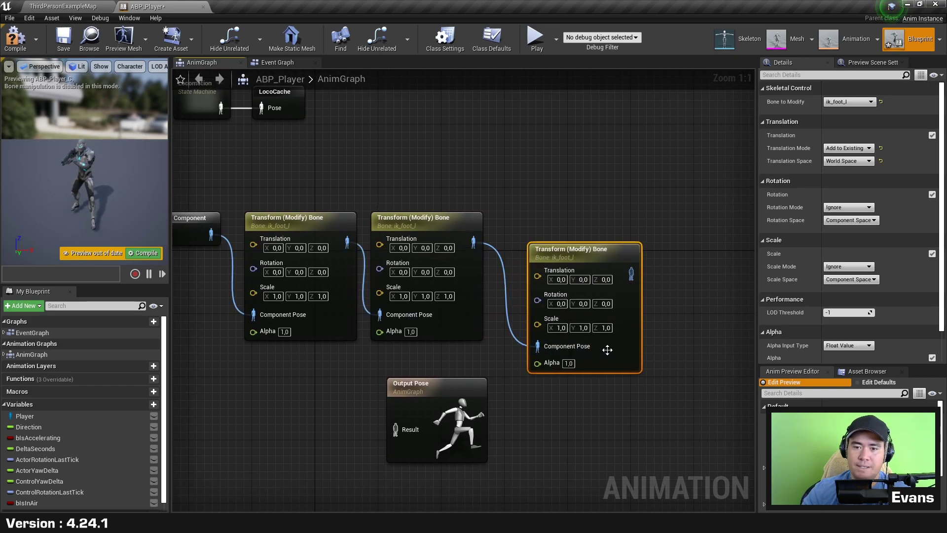
{"action": "mouse_move", "coordinate": [613, 349]}
{"action": "left_mouse_down"}
{"action": "mouse_move", "coordinate": [581, 308]}
{"action": "mouse_move", "coordinate": [576, 316]}
{"action": "left_mouse_up"}
Set the second node's bone to ik_foot_r and the third node's bone to pelvis
{"action": "left_click", "coordinate": [437, 225]}
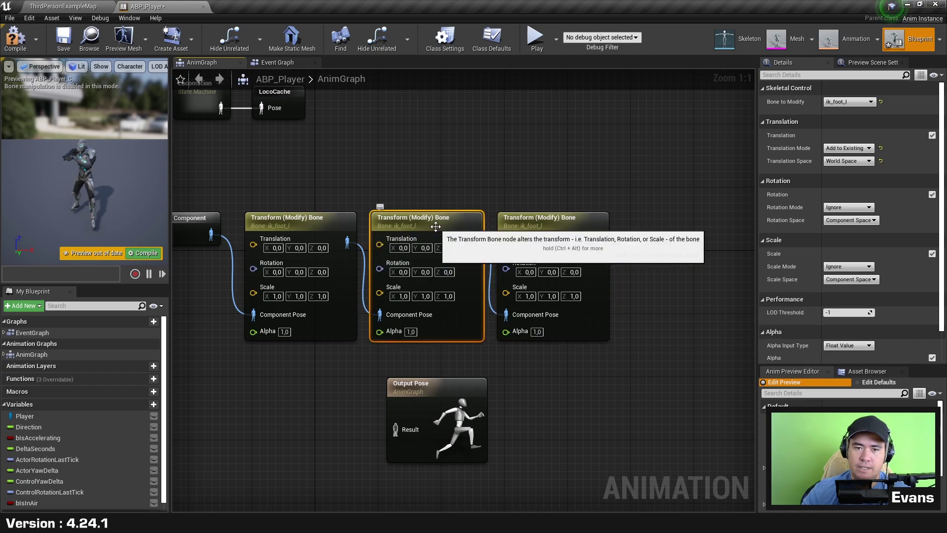
{"action": "left_click", "coordinate": [861, 102]}
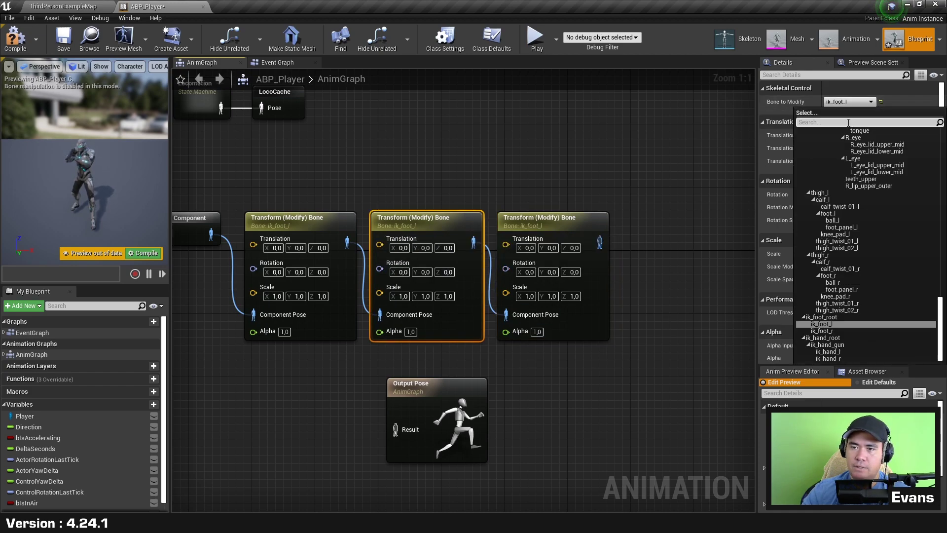
{"action": "left_click", "coordinate": [879, 331]}
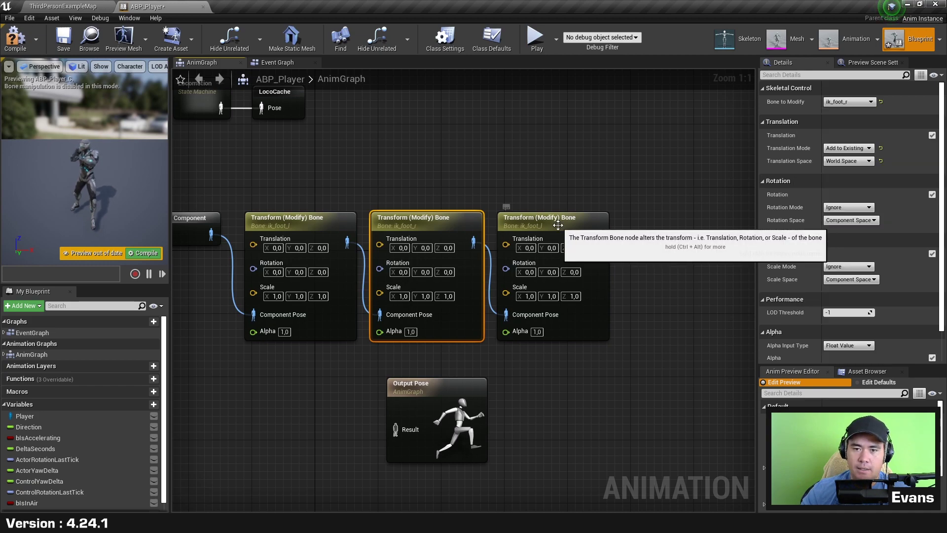
{"action": "left_click", "coordinate": [547, 218]}
{"action": "left_click", "coordinate": [850, 101]}
{"action": "scroll", "coordinate": [854, 167], "scroll_direction": "up", "scroll_amount": 5}
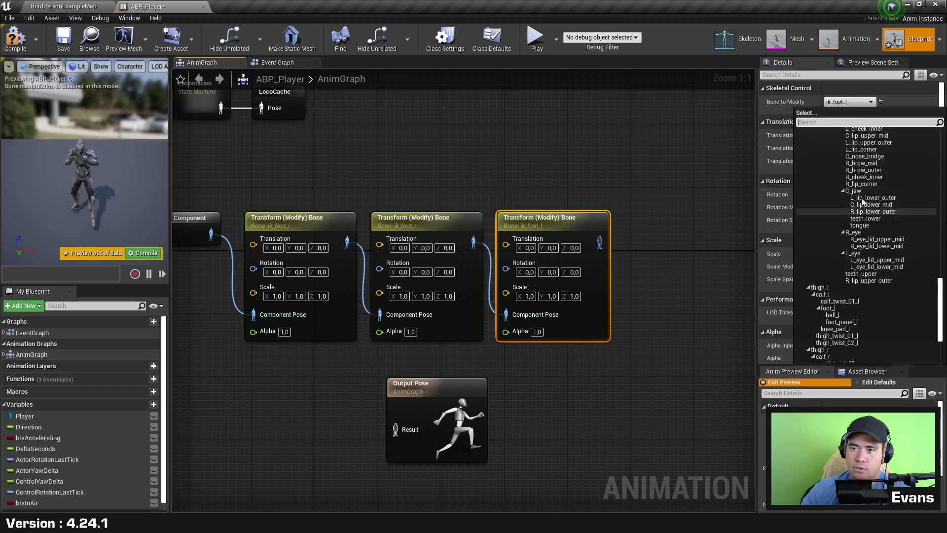
{"action": "scroll", "coordinate": [867, 202], "scroll_direction": "up", "scroll_amount": 5}
{"action": "scroll", "coordinate": [866, 202], "scroll_direction": "up", "scroll_amount": 5}
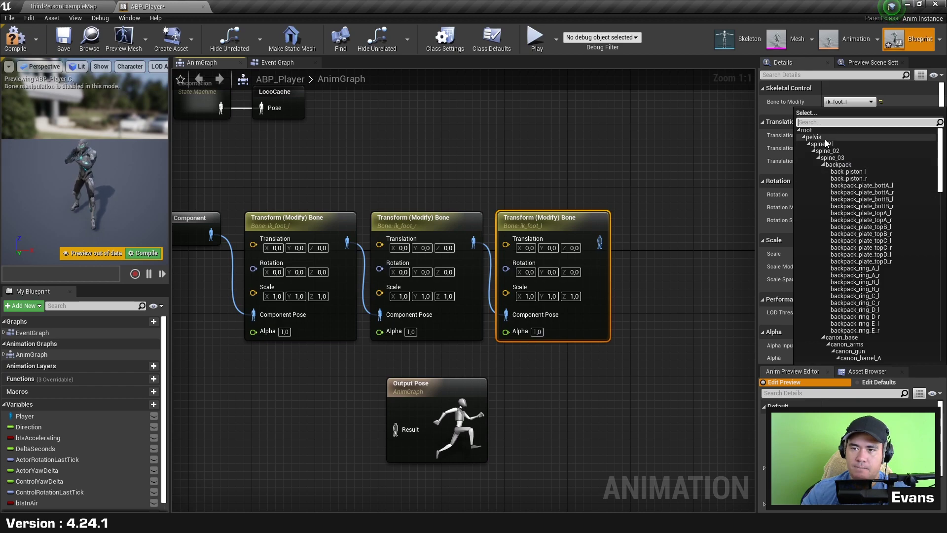
{"action": "left_click", "coordinate": [814, 137]}
Frame the node chain, nudge Output Pose, and select the ik_foot_l and ik_foot_r nodes
{"action": "right_click_drag", "start_coordinate": [646, 251], "coordinate": [653, 206]}
{"action": "left_click_drag", "start_coordinate": [453, 347], "coordinate": [436, 400]}
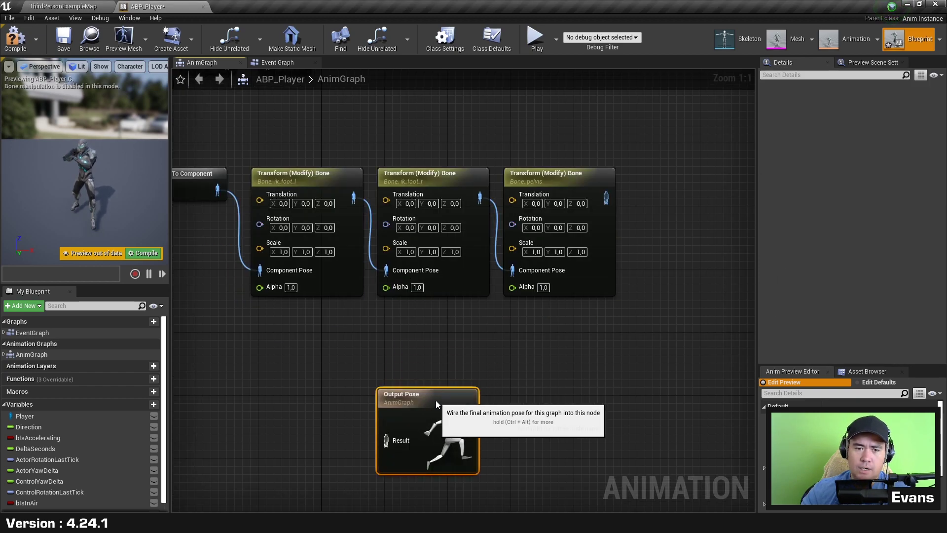
{"action": "left_click_drag", "start_coordinate": [264, 320], "coordinate": [579, 155]}
{"action": "scroll", "coordinate": [534, 211], "scroll_direction": "down", "scroll_amount": 1}
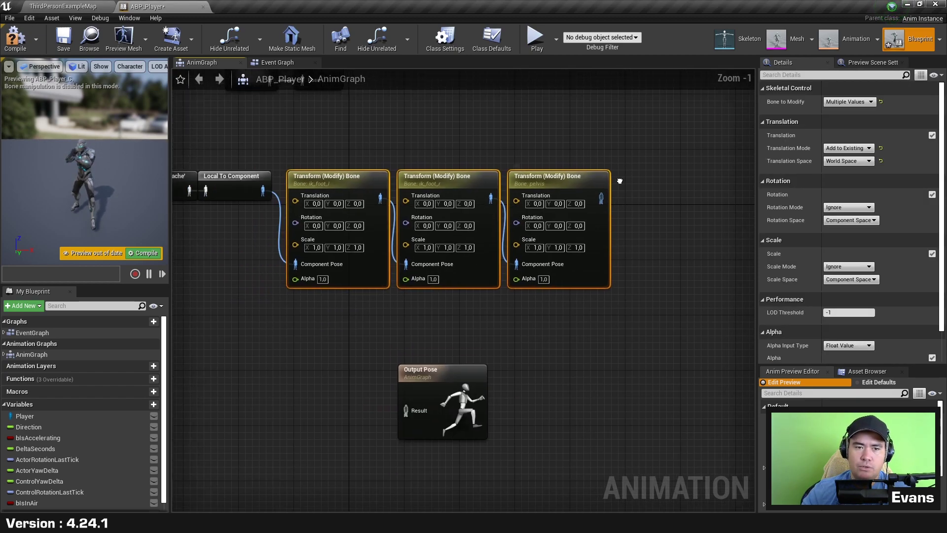
{"action": "left_click_drag", "start_coordinate": [327, 333], "coordinate": [442, 152]}
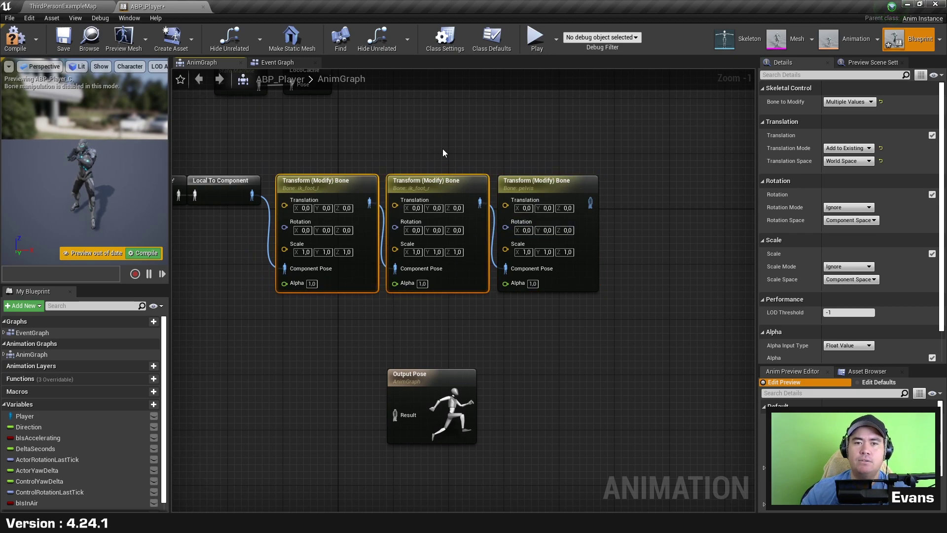
{"action": "left_click_drag", "start_coordinate": [361, 130], "coordinate": [409, 253]}
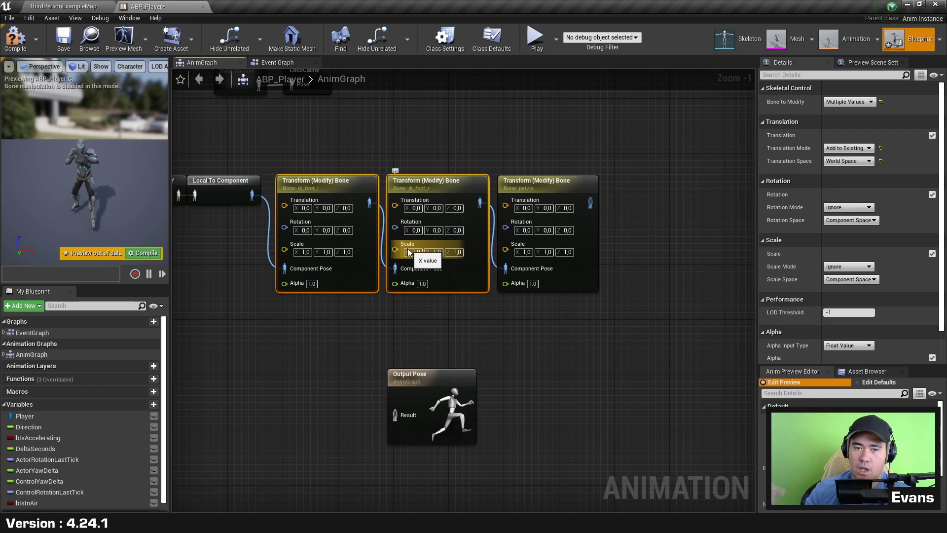
Set the ik_foot_l node's Translation Z to 100 and shift the other two nodes right
{"action": "left_click", "coordinate": [346, 208]}
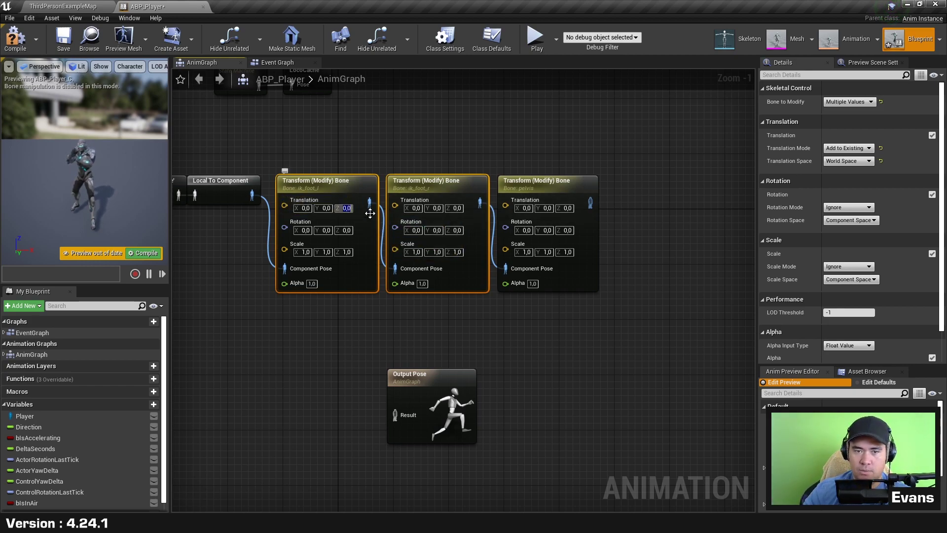
{"action": "type", "text": "10"}
{"action": "key", "text": "Return"}
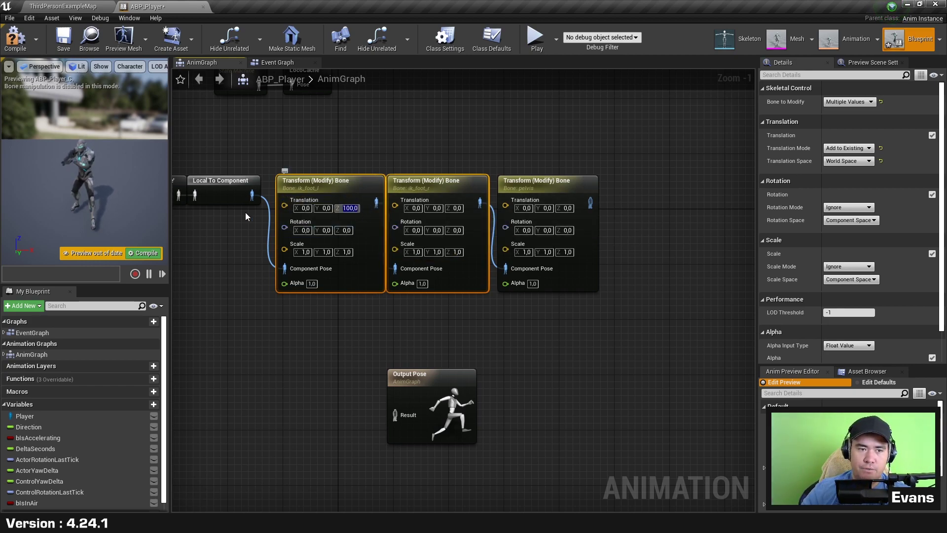
{"action": "left_click_drag", "start_coordinate": [465, 340], "coordinate": [579, 185]}
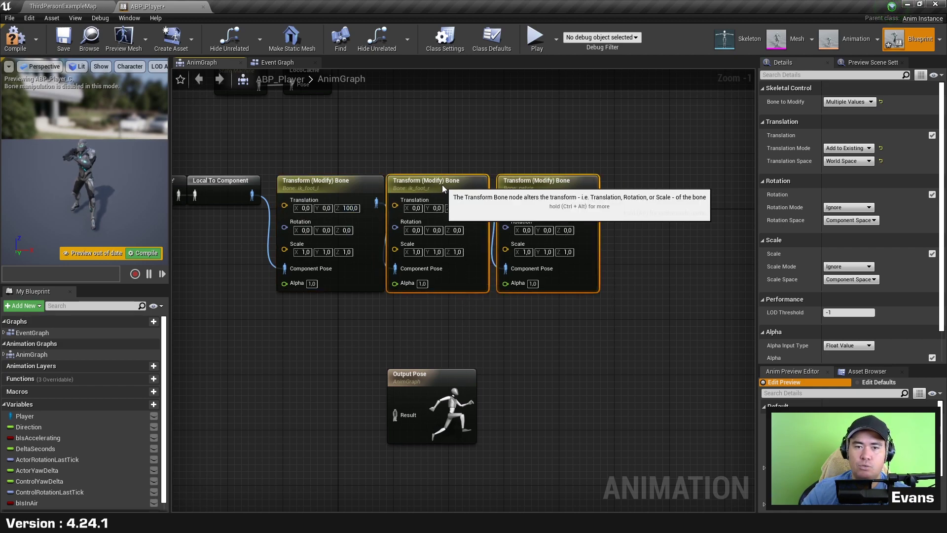
{"action": "left_click_drag", "start_coordinate": [439, 185], "coordinate": [446, 185]}
{"action": "left_click", "coordinate": [347, 310]}
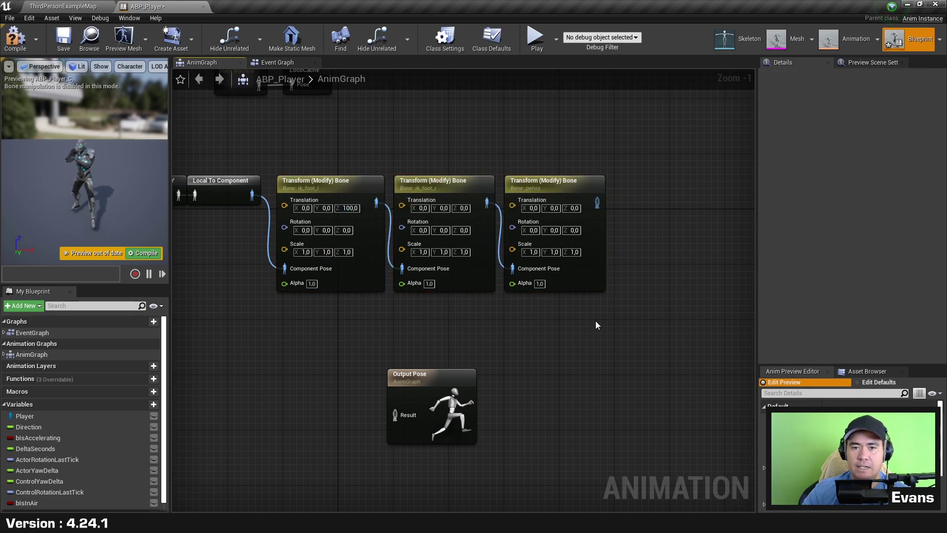
{"action": "right_click_drag", "start_coordinate": [595, 321], "coordinate": [520, 320]}
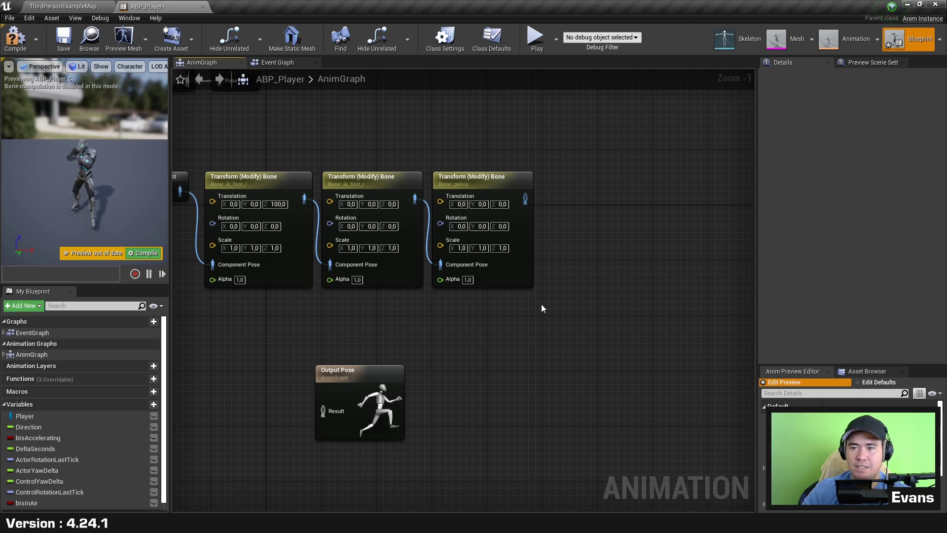
Add a Leg IK node after the pelvis node and give Legs Definition two entries
{"action": "left_click_drag", "start_coordinate": [525, 199], "coordinate": [582, 197]}
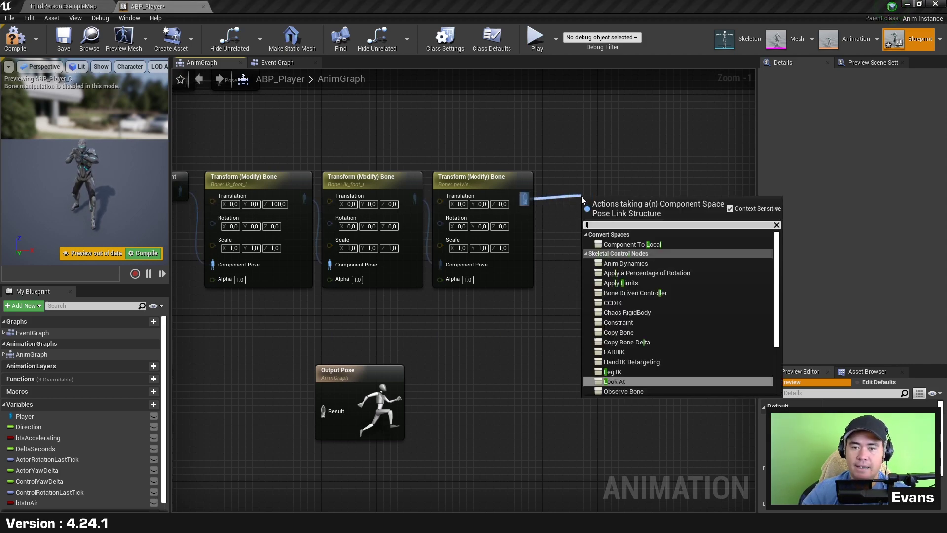
{"action": "type", "text": "leg ik"}
{"action": "key", "text": "Return"}
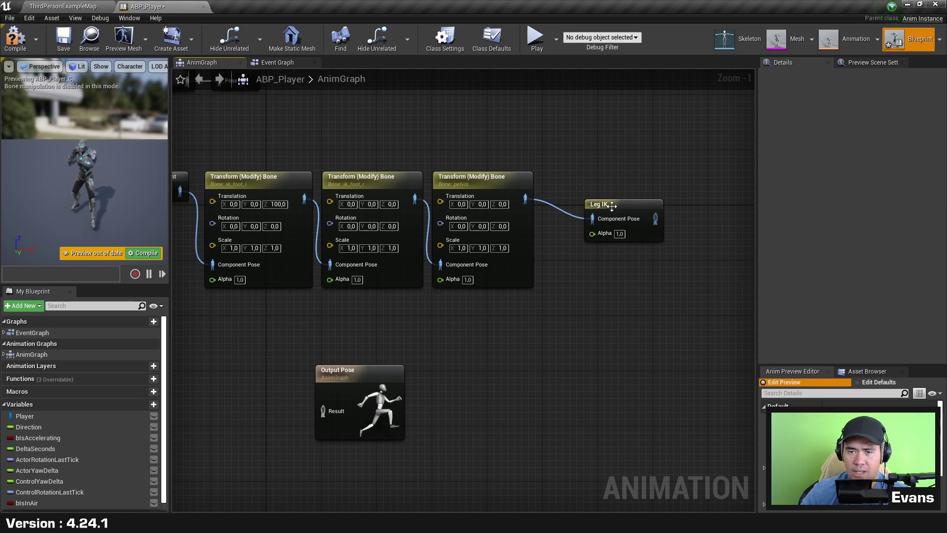
{"action": "left_click_drag", "start_coordinate": [607, 207], "coordinate": [580, 185]}
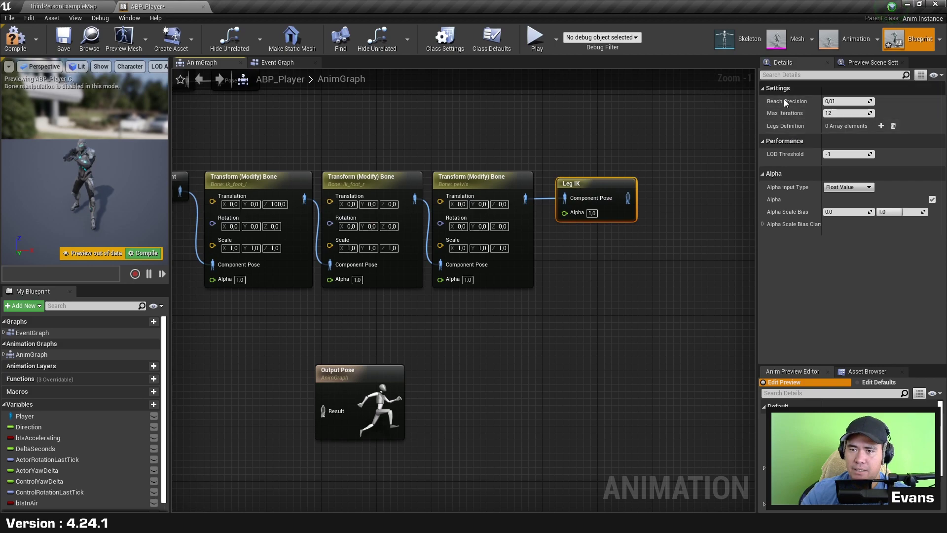
{"action": "left_click", "coordinate": [881, 126]}
{"action": "left_click", "coordinate": [881, 127]}
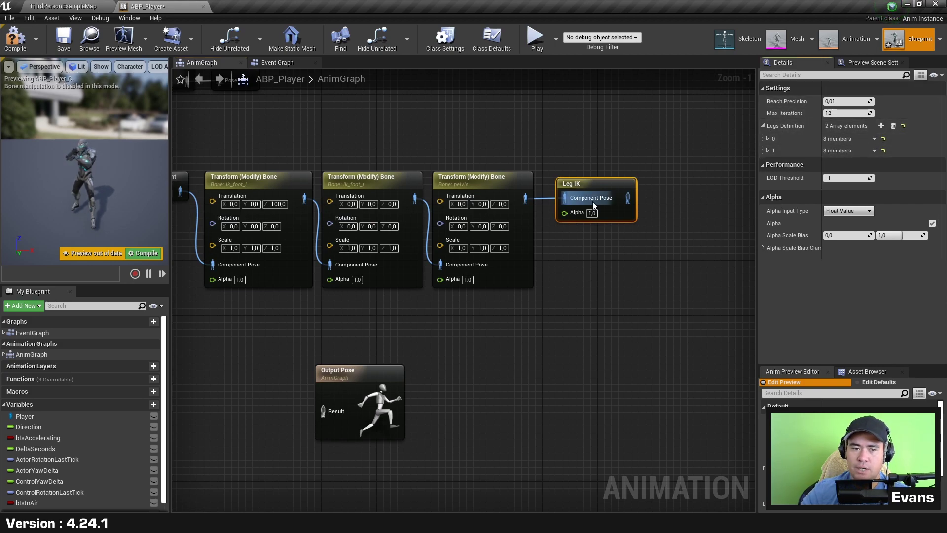
{"action": "left_click", "coordinate": [261, 277]}
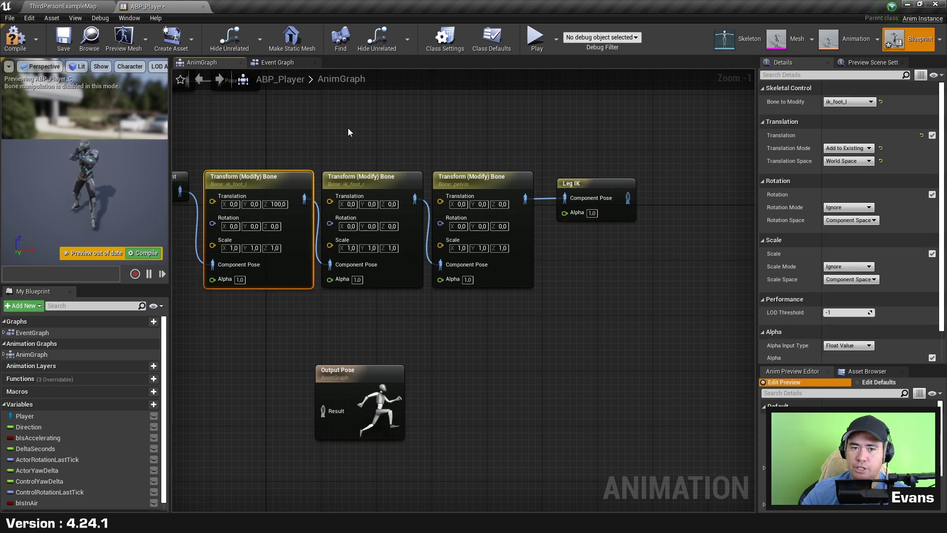
Set Leg IK's first leg to IKFoot Bone ik_foot_l and FKFoot Bone foot_l
{"action": "left_click", "coordinate": [377, 262]}
{"action": "left_click", "coordinate": [593, 179]}
{"action": "left_click", "coordinate": [768, 138]}
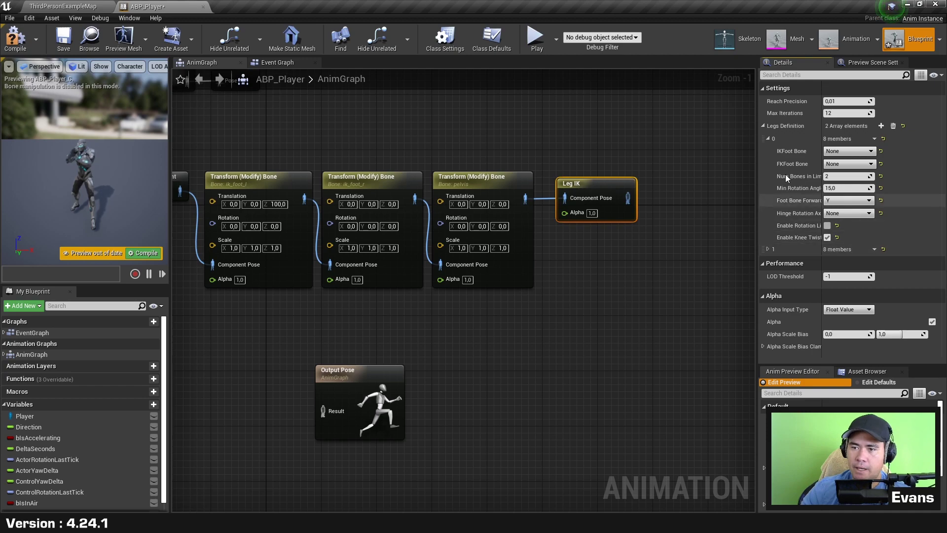
{"action": "left_click", "coordinate": [768, 250]}
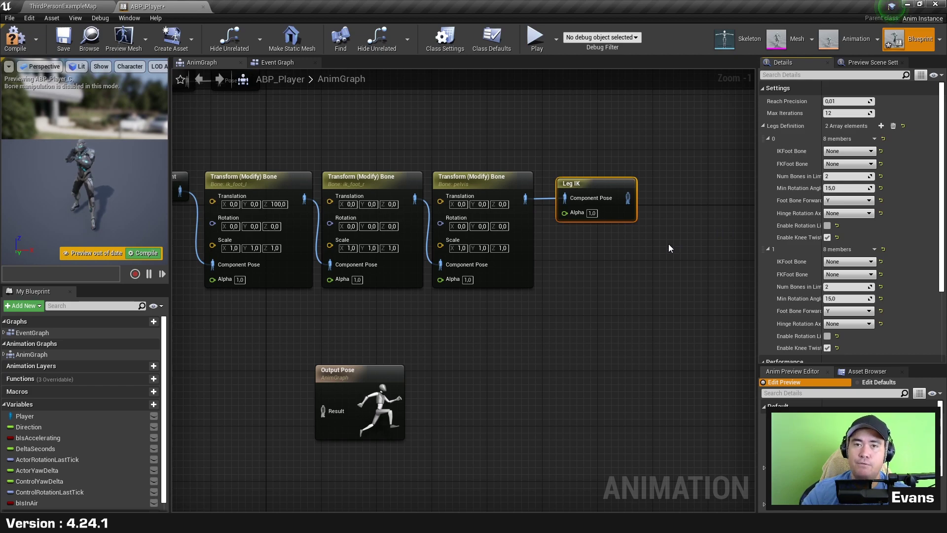
{"action": "left_click", "coordinate": [865, 156]}
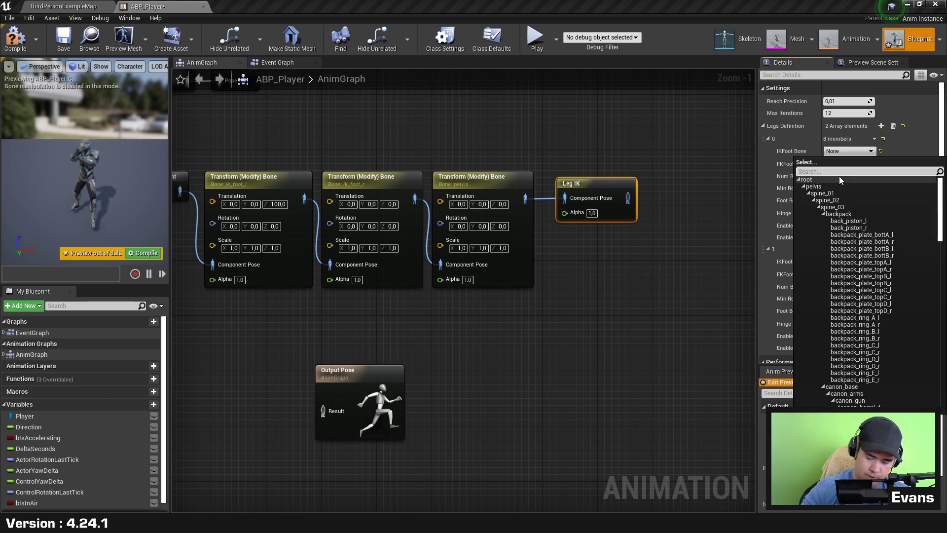
{"action": "type", "text": "ik"}
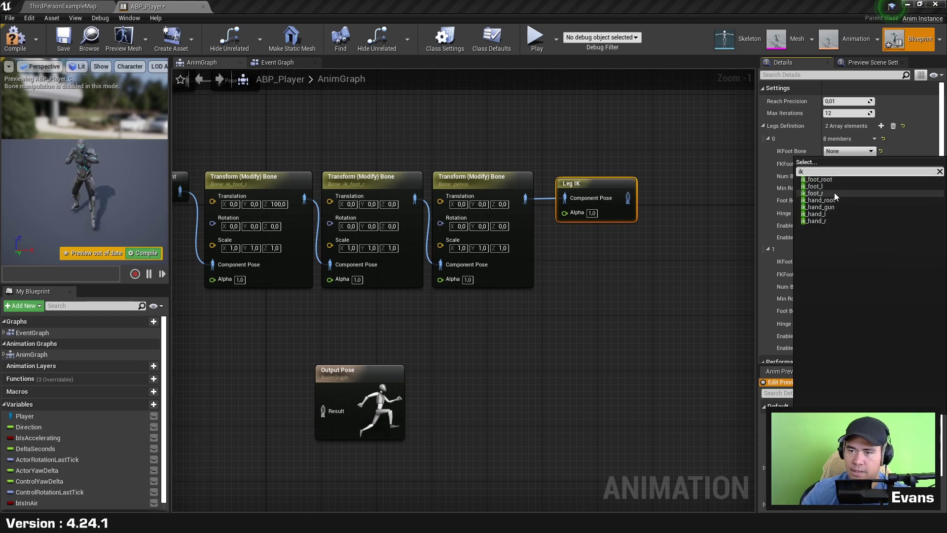
{"action": "left_click", "coordinate": [843, 187]}
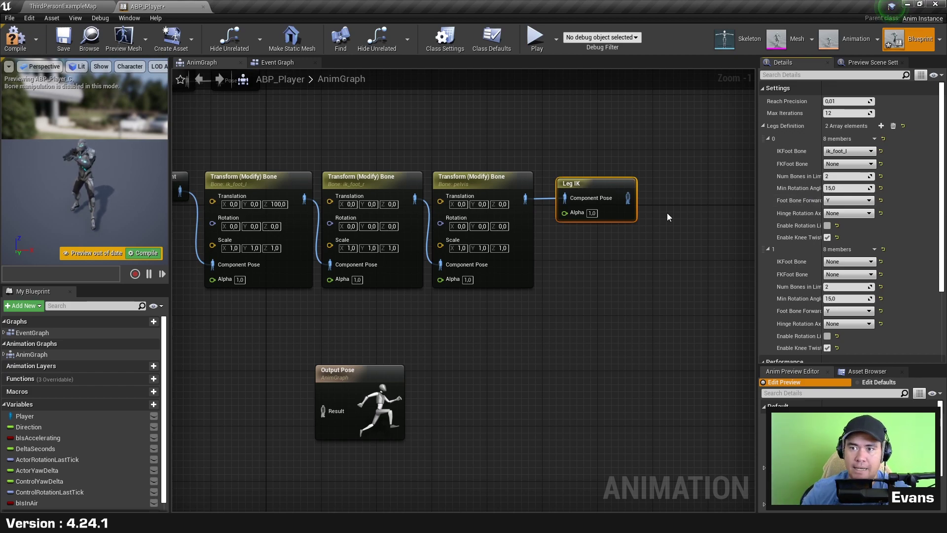
{"action": "left_click", "coordinate": [847, 163]}
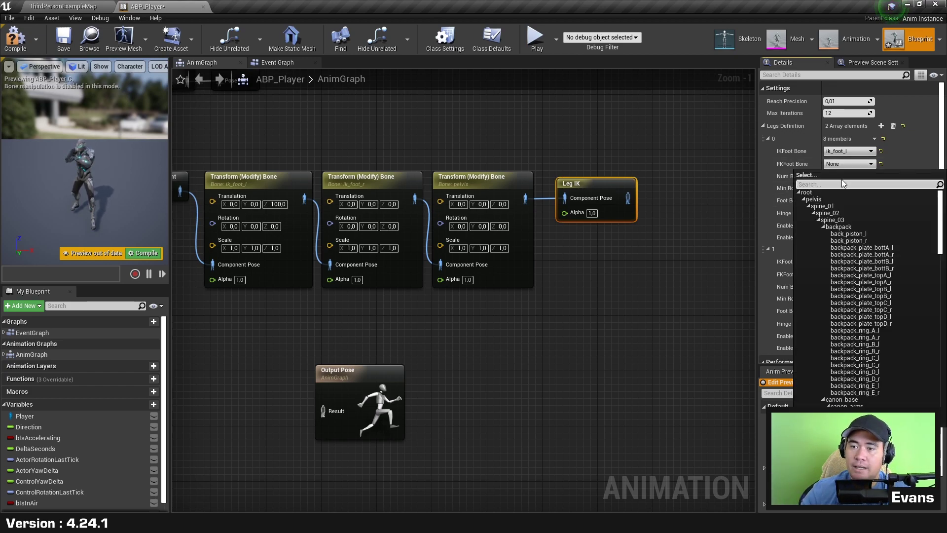
{"action": "type", "text": "foot"}
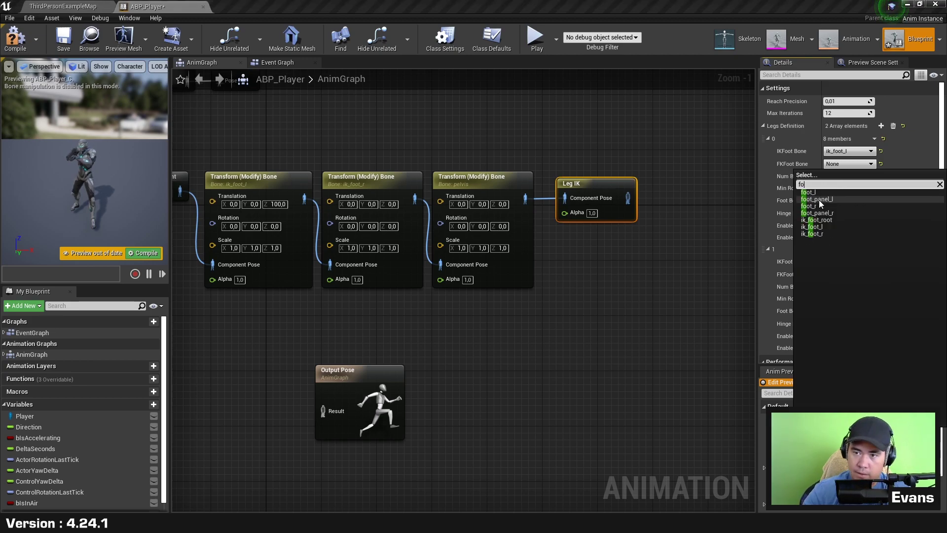
{"action": "left_click", "coordinate": [865, 192]}
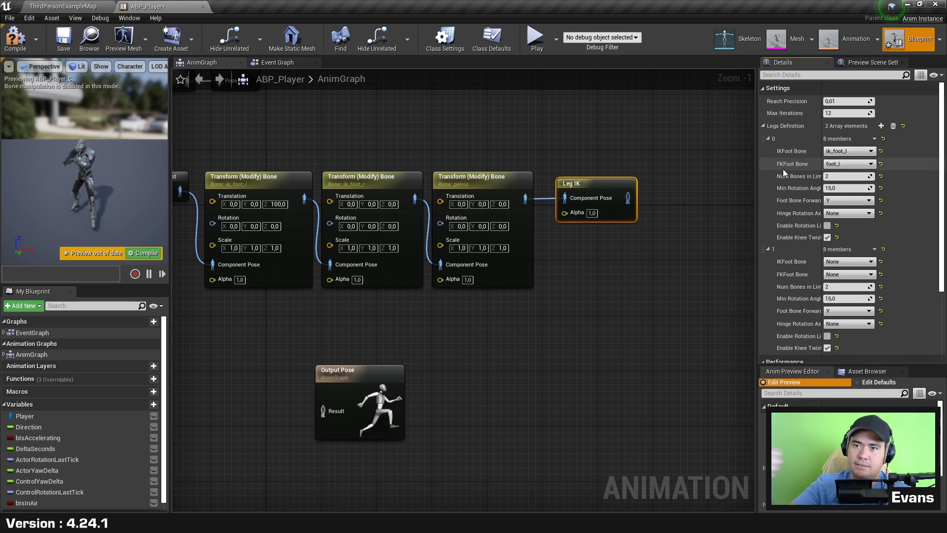
{"action": "left_click", "coordinate": [769, 139]}
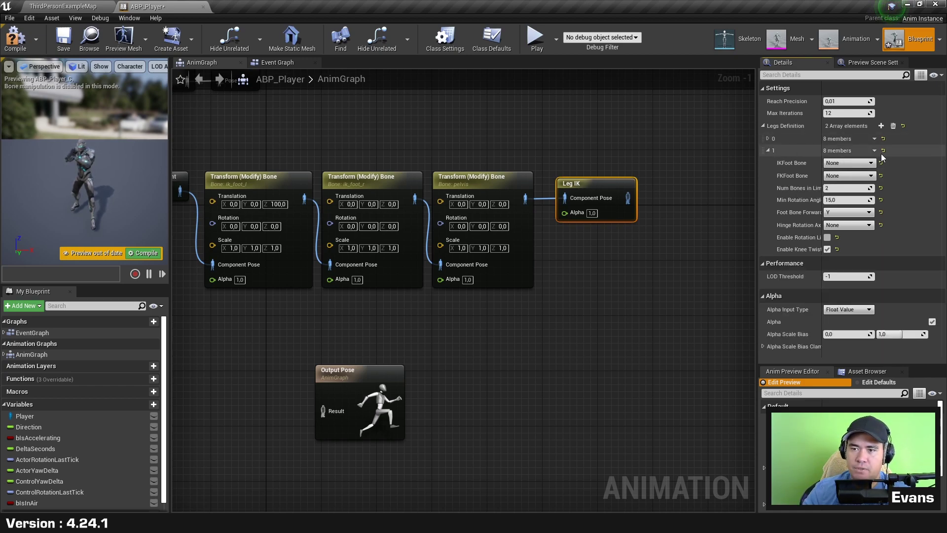
In element 1, set IK Foot Bone to ik_foot_r and pick the matching FK foot bone
{"action": "left_click", "coordinate": [869, 166]}
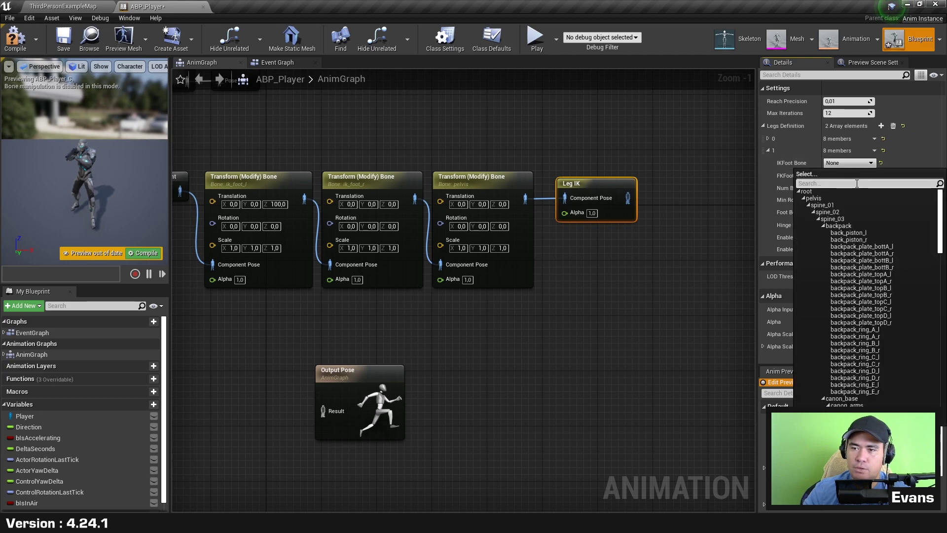
{"action": "type", "text": "ik"}
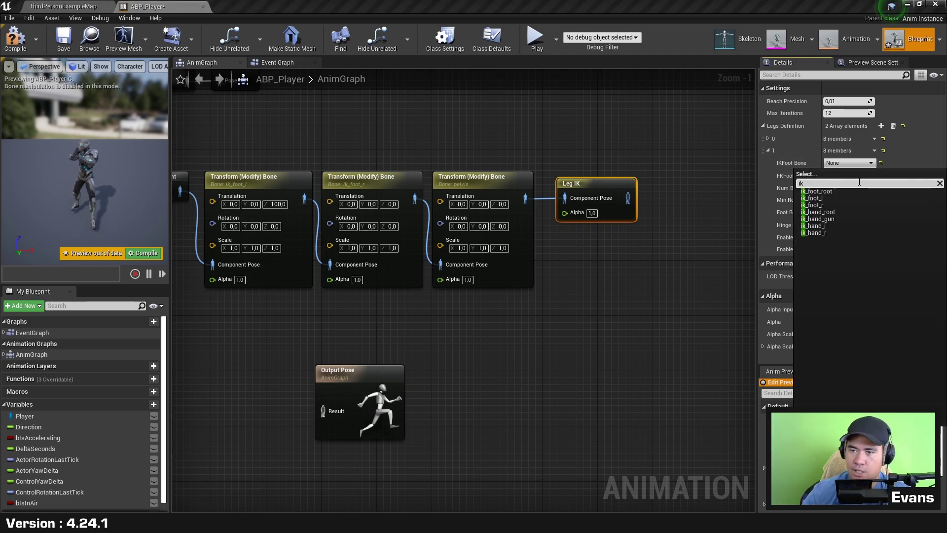
{"action": "left_click", "coordinate": [812, 205]}
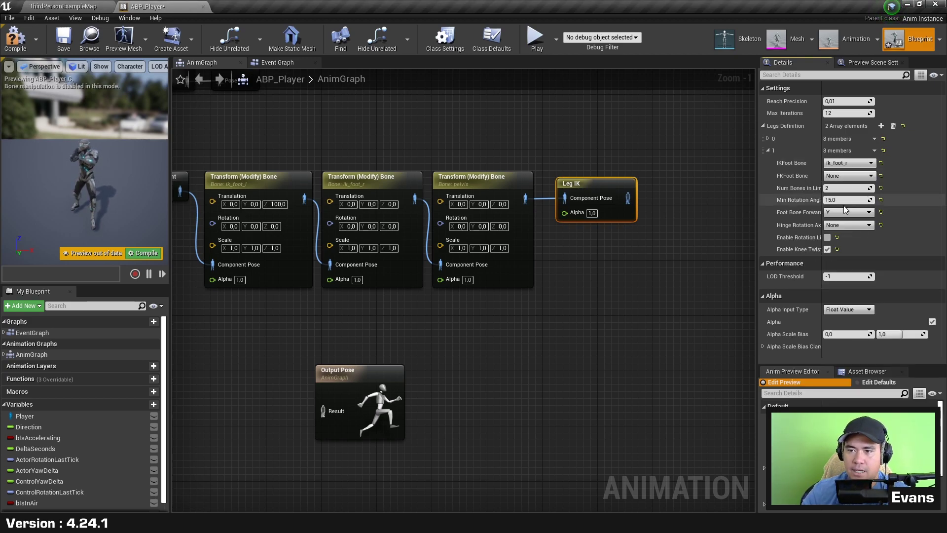
{"action": "left_click", "coordinate": [852, 176]}
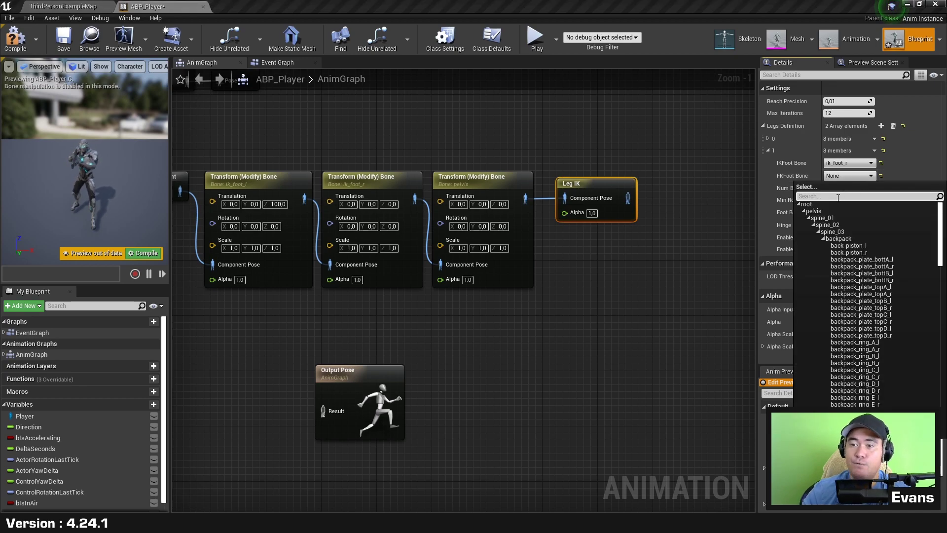
{"action": "type", "text": "foot"}
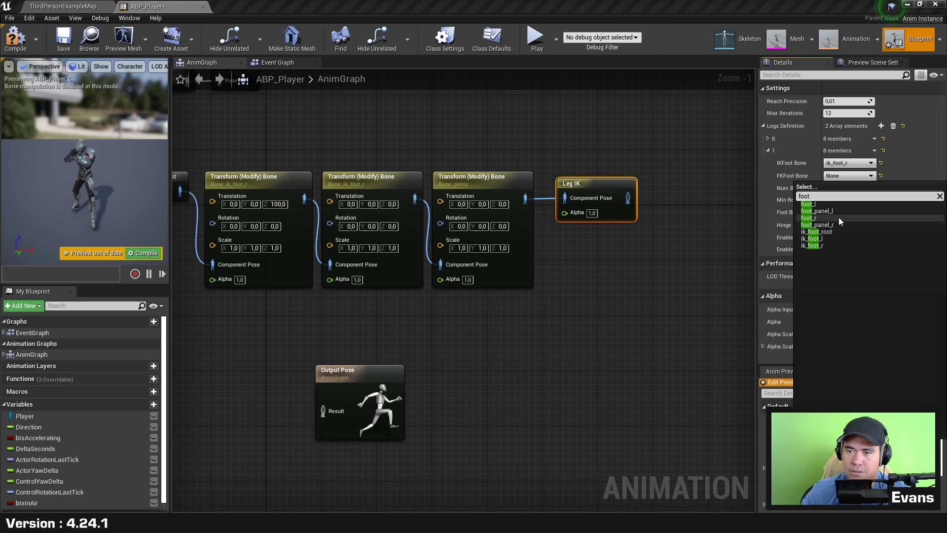
{"action": "left_click", "coordinate": [584, 301]}
Zoom out and pull a new connection from Leg IK's output pose
{"action": "scroll", "coordinate": [611, 238], "scroll_direction": "down", "scroll_amount": 2}
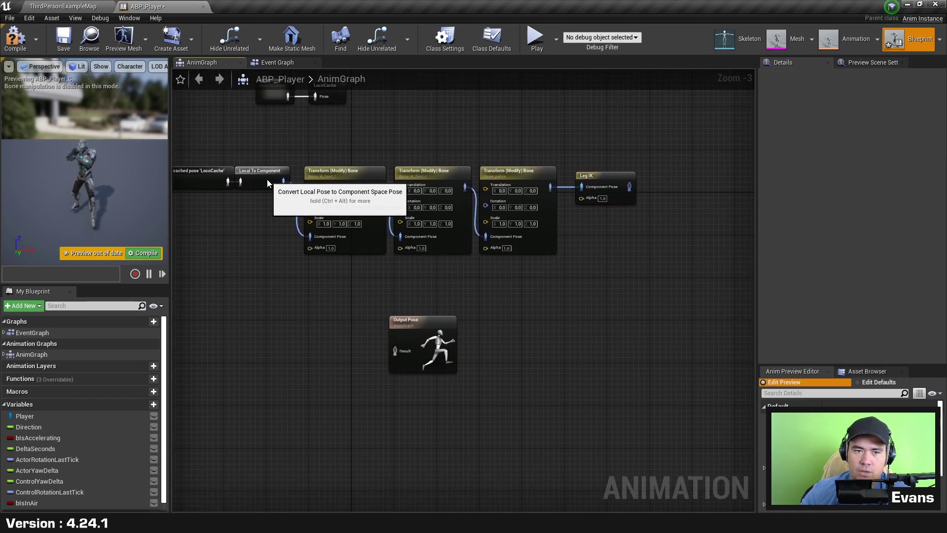
{"action": "left_click", "coordinate": [269, 179]}
{"action": "right_click_drag", "start_coordinate": [651, 198], "coordinate": [589, 187]}
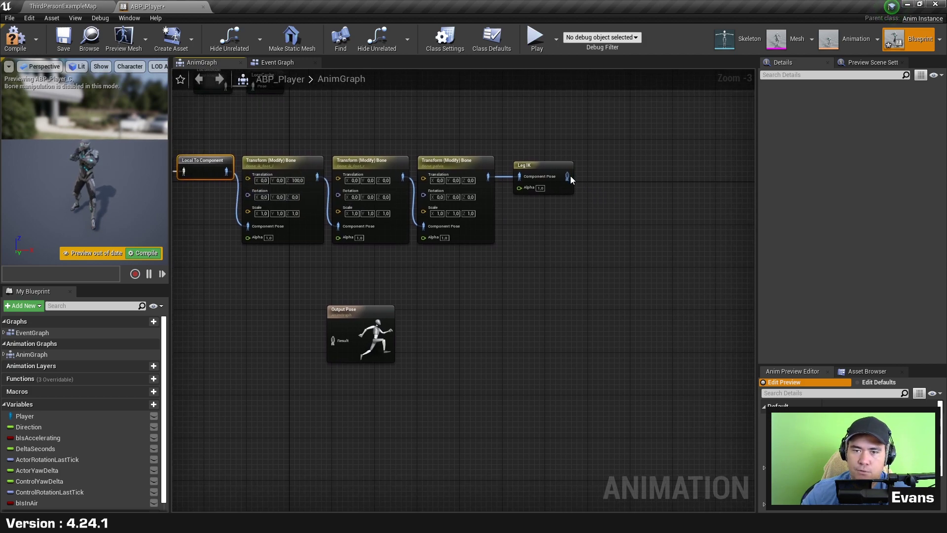
{"action": "left_click_drag", "start_coordinate": [567, 176], "coordinate": [609, 172]}
Add a Component To Local node after Leg IK using the 'compo' search
{"action": "type", "text": "compo"}
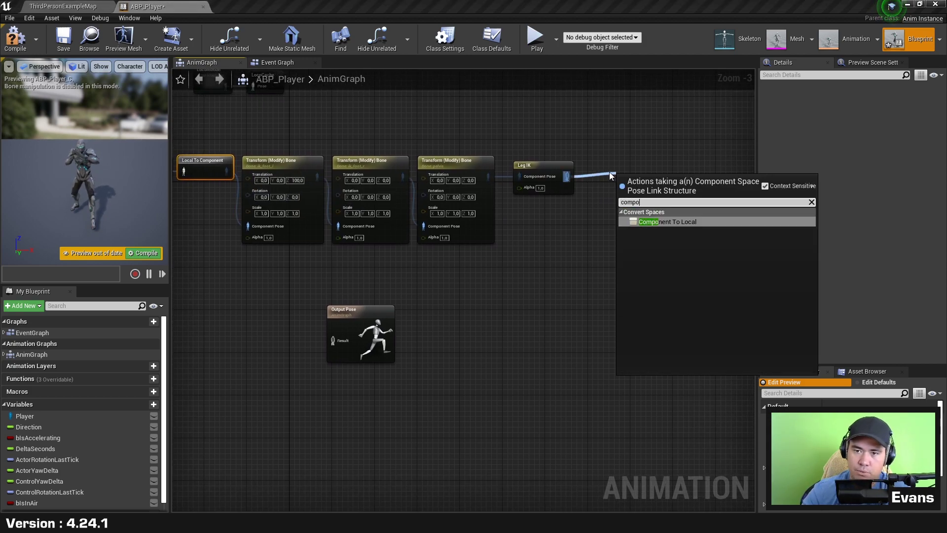
{"action": "key", "text": "Return"}
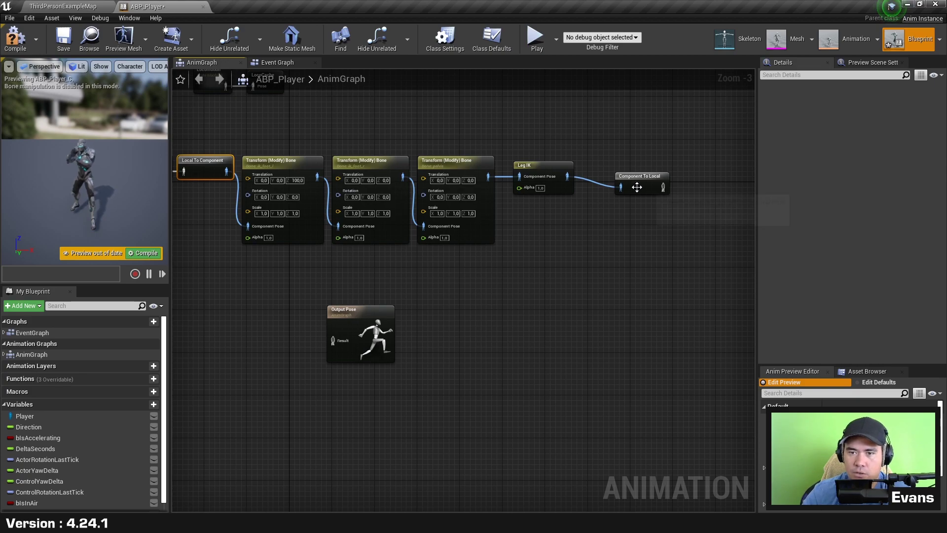
{"action": "scroll", "coordinate": [564, 208], "scroll_direction": "up", "scroll_amount": 2}
{"action": "right_click_drag", "start_coordinate": [725, 205], "coordinate": [470, 210]}
Add a New Save cached pose node fed by Component To Local's output
{"action": "left_click_drag", "start_coordinate": [437, 191], "coordinate": [521, 195]}
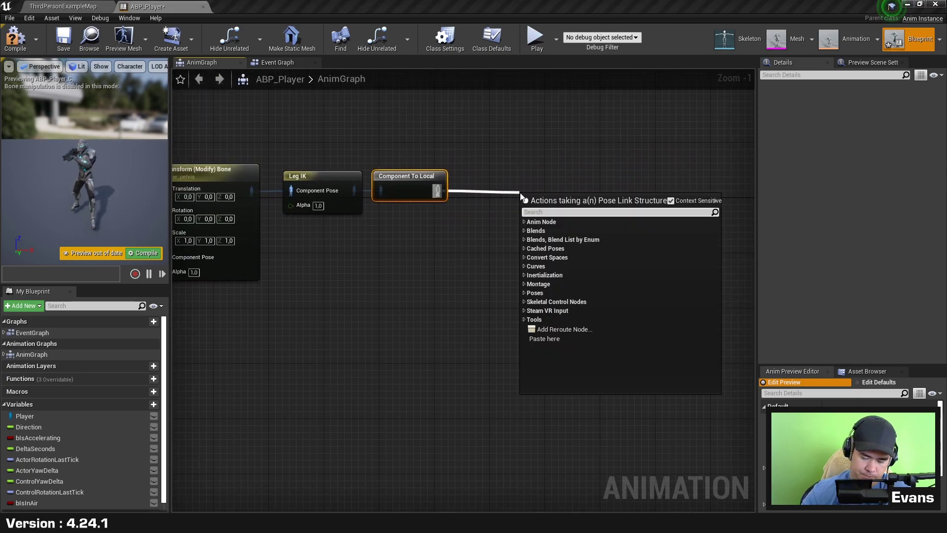
{"action": "type", "text": "newsaved"}
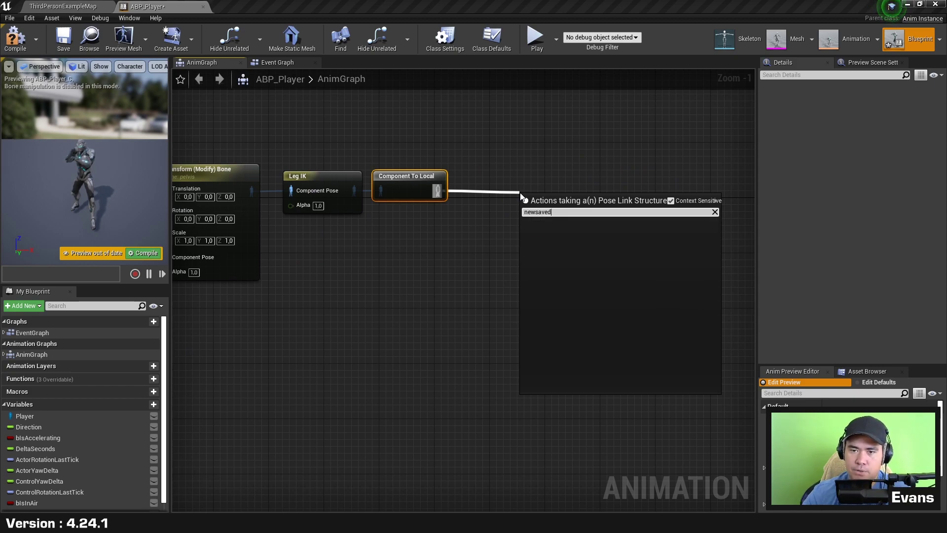
{"action": "key", "text": "BackSpace"}
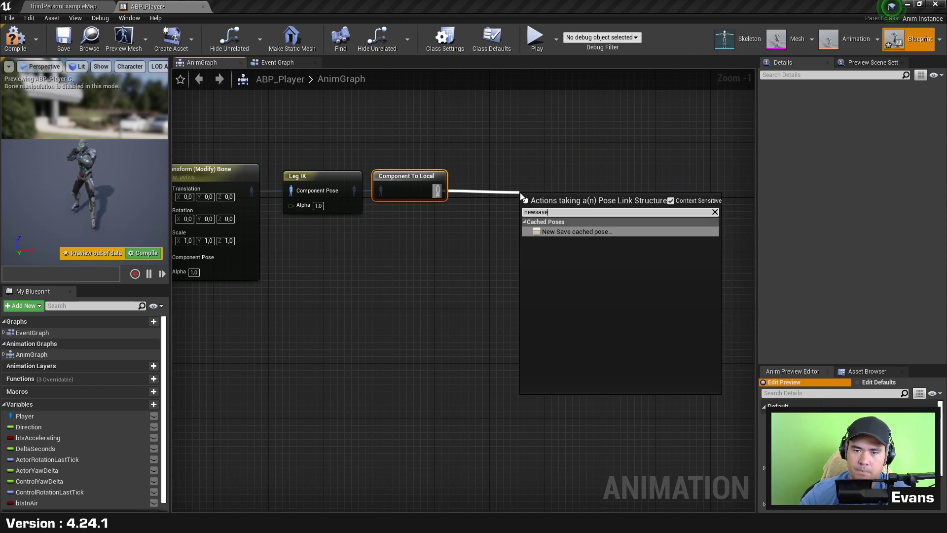
{"action": "key", "text": "Return"}
{"action": "left_click_drag", "start_coordinate": [565, 221], "coordinate": [516, 194]}
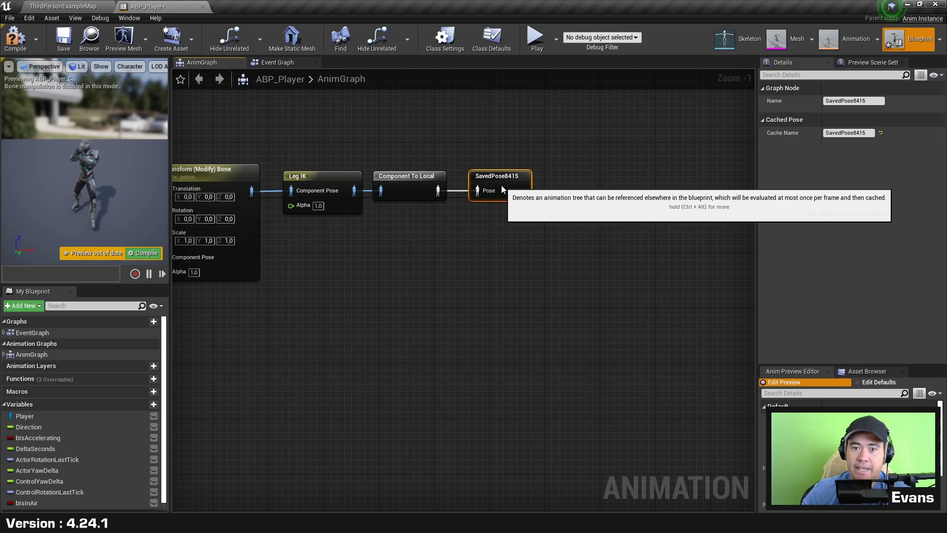
{"action": "right_click_drag", "start_coordinate": [391, 278], "coordinate": [590, 274]}
Rename the saved cached pose node to IKCache
{"action": "left_click_drag", "start_coordinate": [612, 264], "coordinate": [207, 148]}
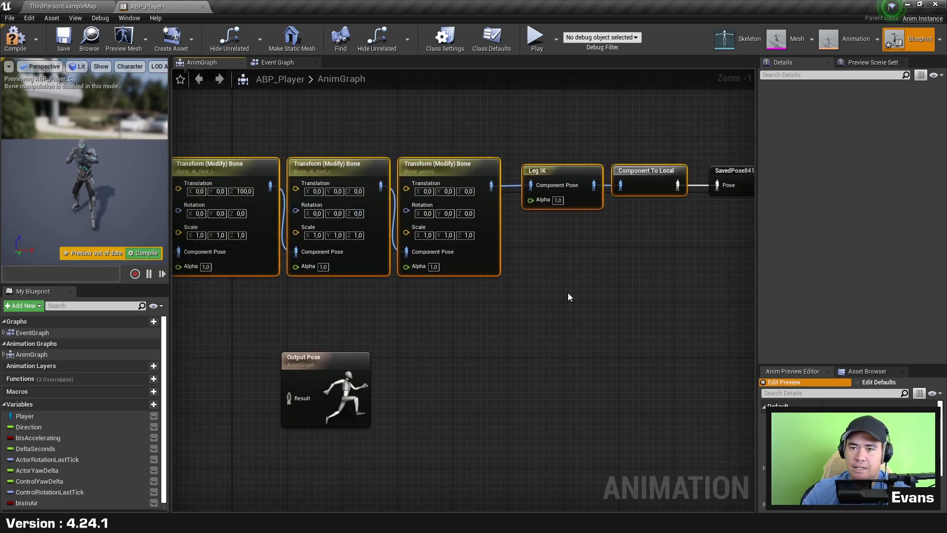
{"action": "left_click", "coordinate": [662, 276]}
{"action": "right_click_drag", "start_coordinate": [728, 180], "coordinate": [557, 187]}
{"action": "left_click", "coordinate": [557, 188]}
{"action": "type", "text": "IKCache"}
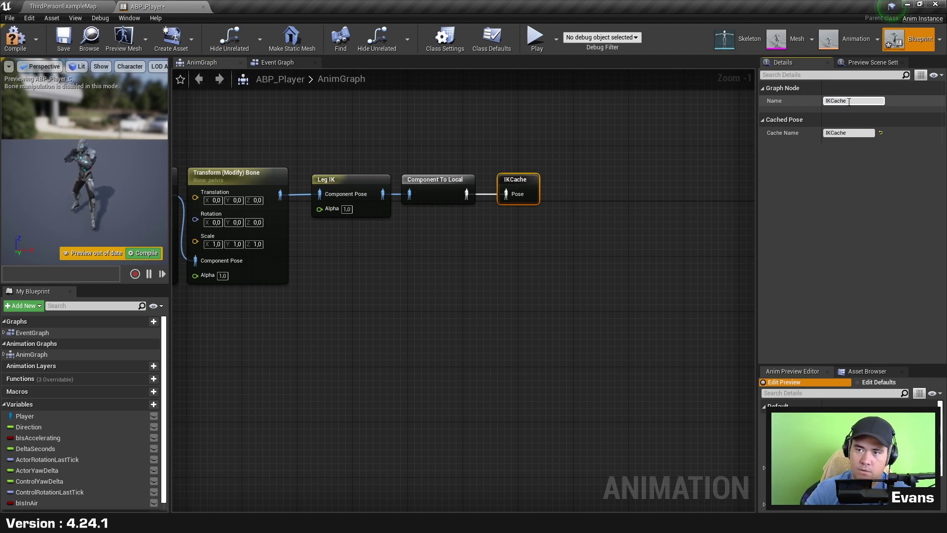
{"action": "key", "text": "Return"}
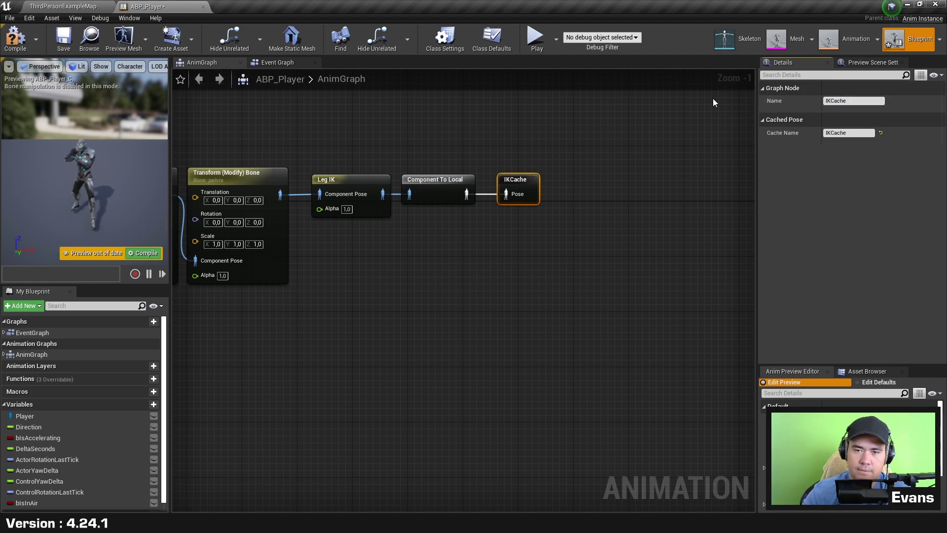
{"action": "right_click_drag", "start_coordinate": [197, 321], "coordinate": [467, 290]}
{"action": "right_click_drag", "start_coordinate": [257, 364], "coordinate": [319, 300]}
Add a Use cached pose 'IKCache' node and wire it into Output Pose's Result
{"action": "right_click", "coordinate": [319, 296]}
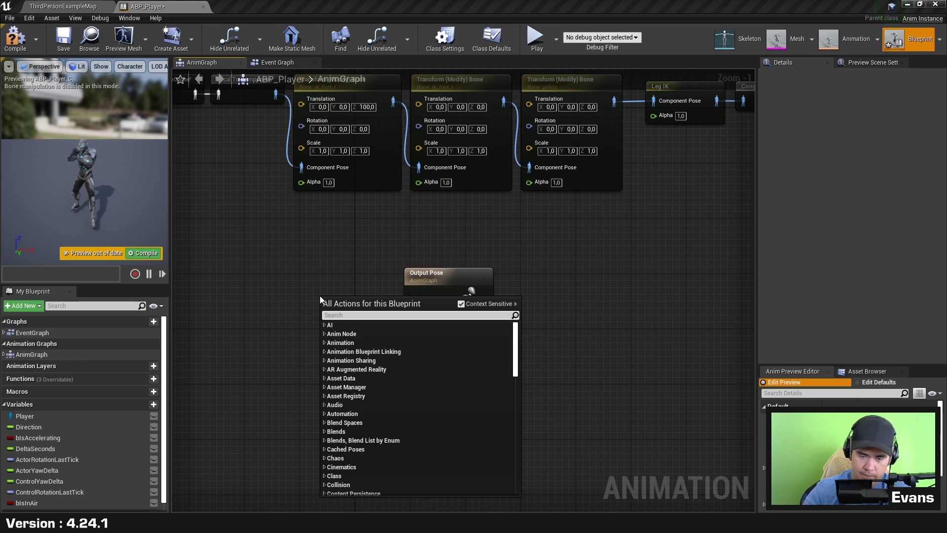
{"action": "type", "text": "ikcache"}
{"action": "key", "text": "Escape"}
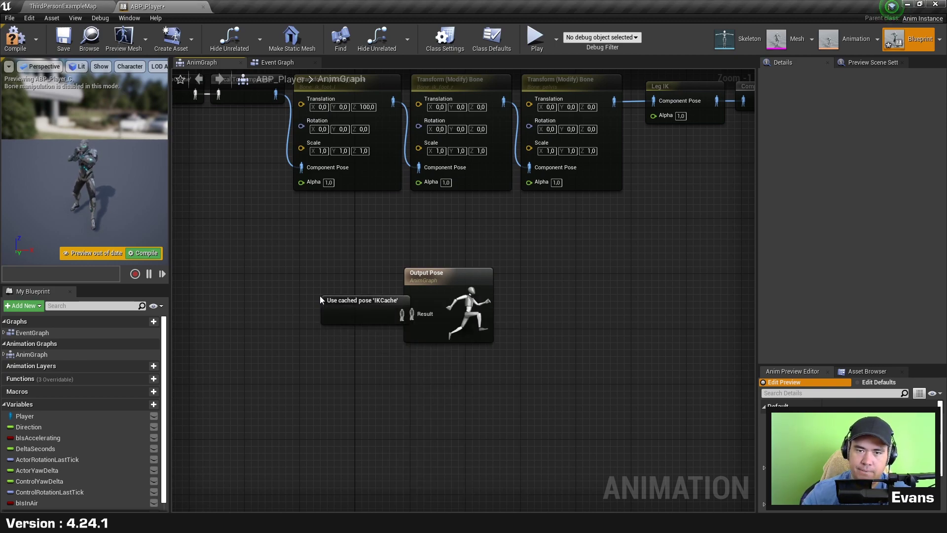
{"action": "left_click_drag", "start_coordinate": [381, 315], "coordinate": [412, 314]}
Review the left foot Transform (Modify) Bone node's settings
{"action": "right_click_drag", "start_coordinate": [333, 112], "coordinate": [338, 167]}
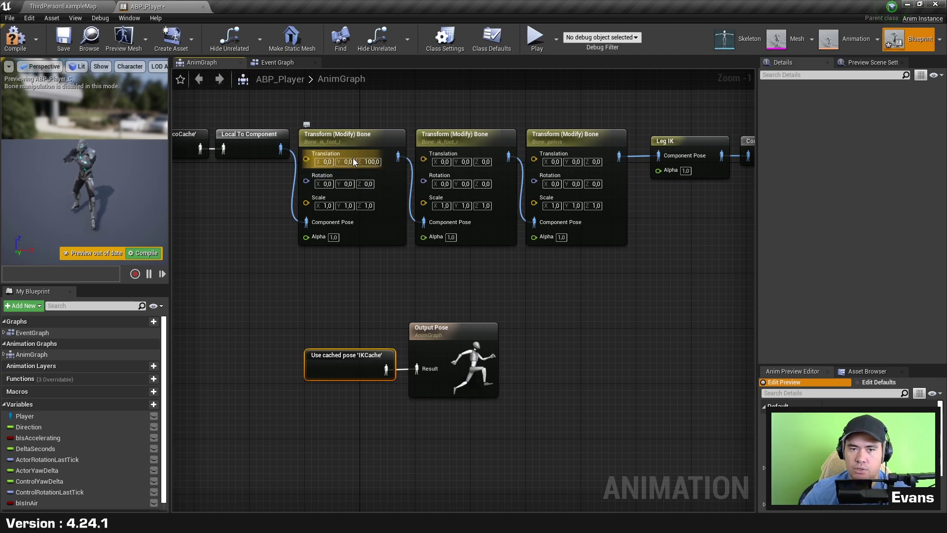
{"action": "left_click", "coordinate": [352, 144]}
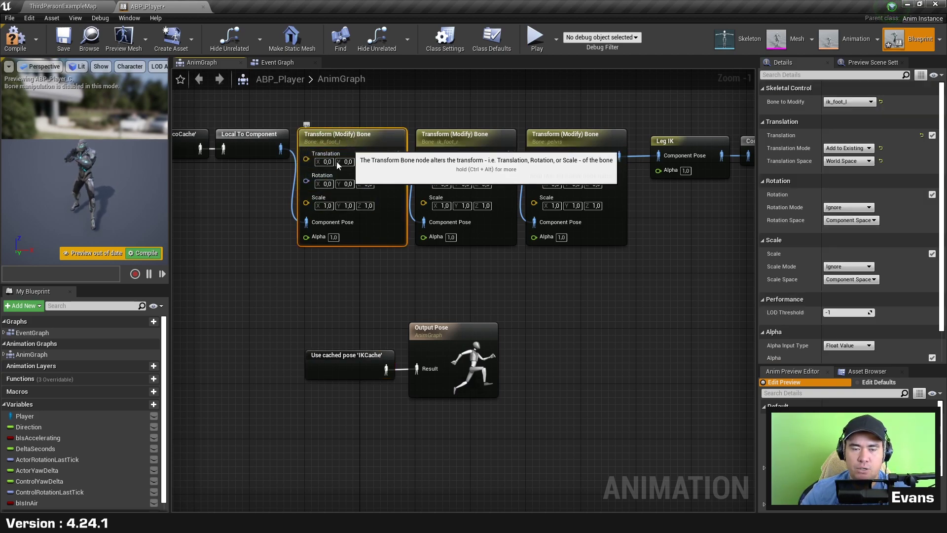
{"action": "left_click", "coordinate": [249, 302]}
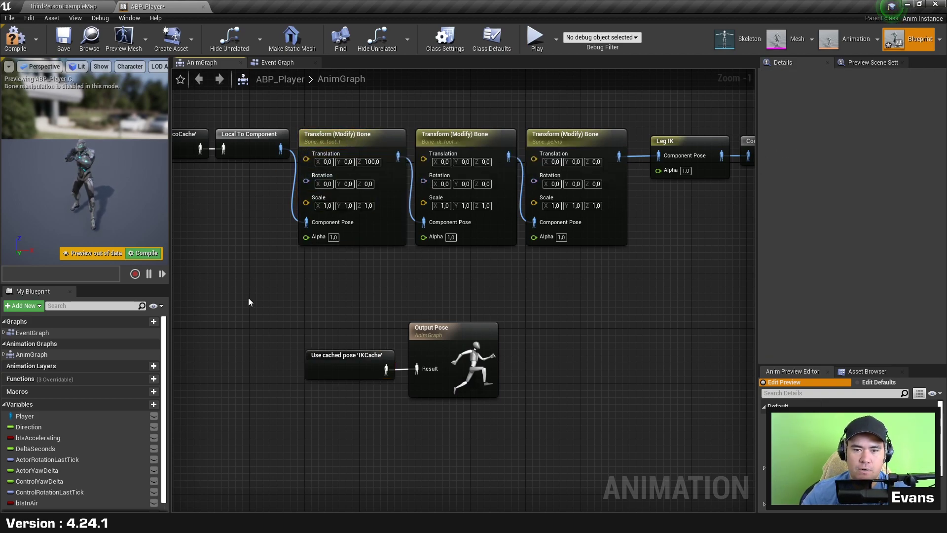
Compile the animation blueprint and orbit the preview to view the character's front
{"action": "left_click", "coordinate": [20, 43]}
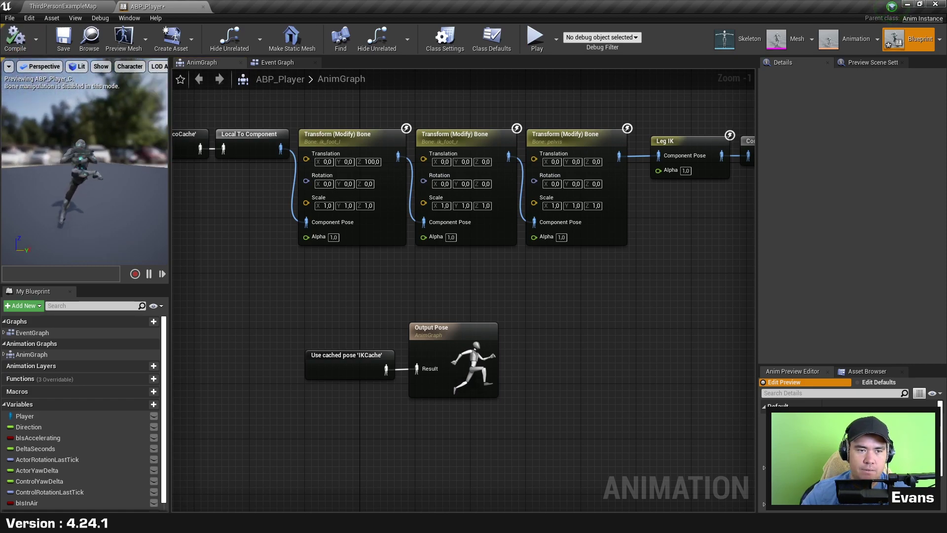
{"action": "scroll", "coordinate": [59, 193], "scroll_direction": "up", "scroll_amount": 3}
{"action": "scroll", "coordinate": [88, 177], "scroll_direction": "up", "scroll_amount": 2}
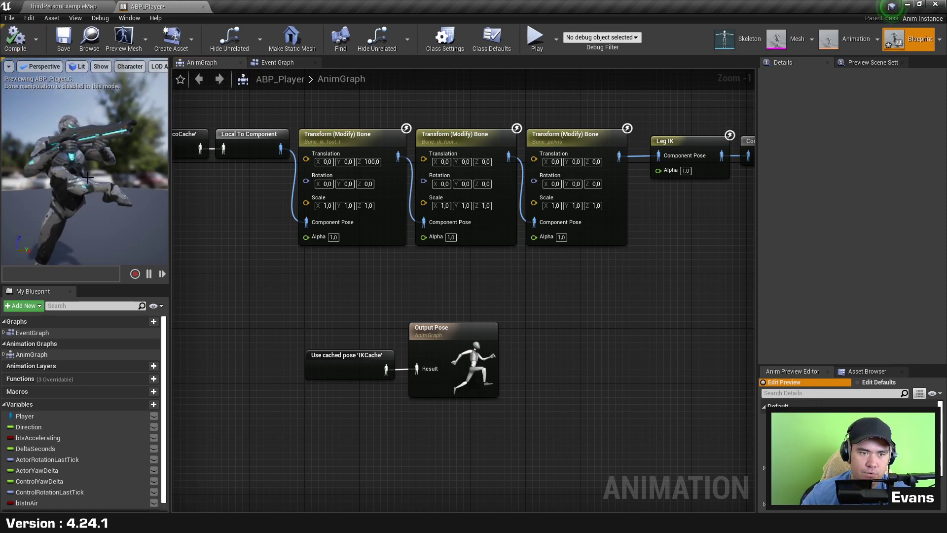
{"action": "mouse_move", "coordinate": [88, 176]}
{"action": "left_mouse_down"}
{"action": "mouse_move", "coordinate": [105, 210]}
{"action": "mouse_move", "coordinate": [84, 164]}
{"action": "left_mouse_up"}
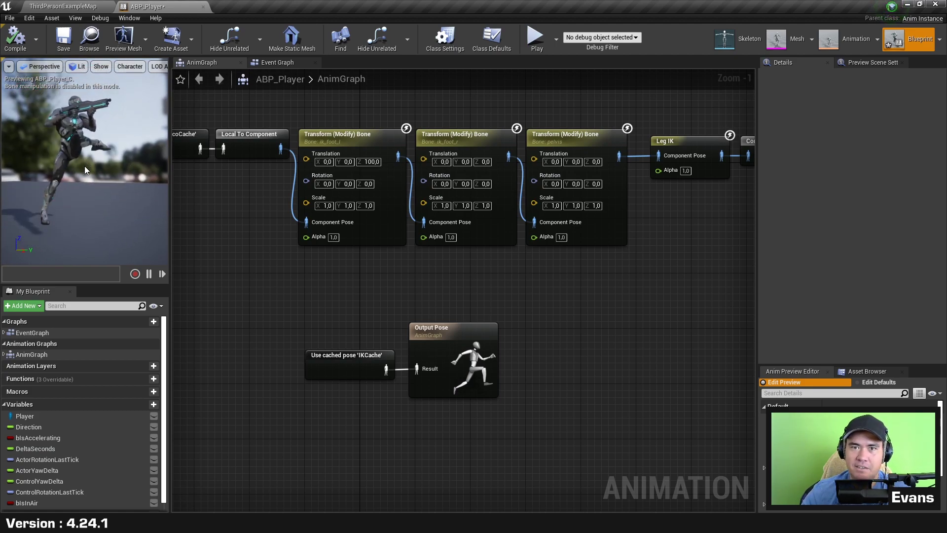
{"action": "left_click_drag", "start_coordinate": [89, 161], "coordinate": [126, 170]}
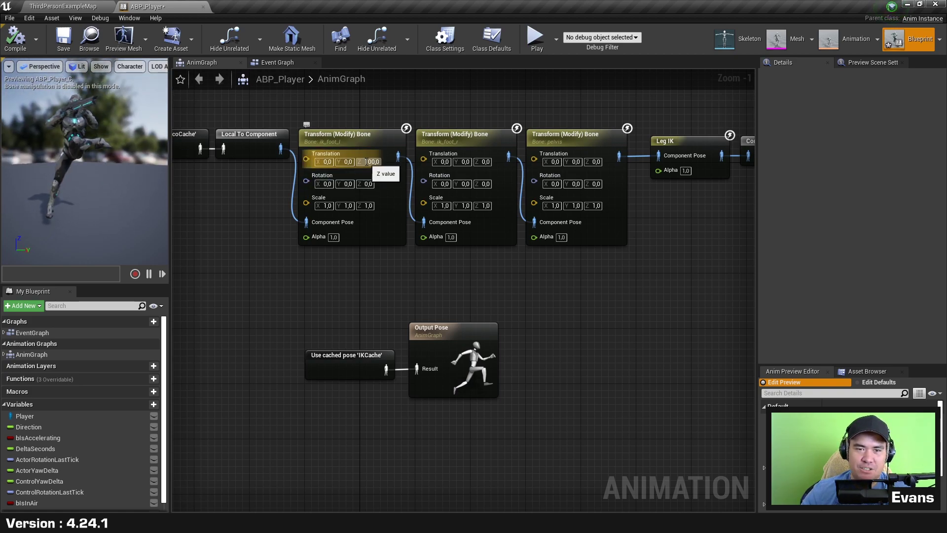
Test ik_foot_l Translation Z values 50, 0, -50, 50, ending at 0
{"action": "type", "text": "50"}
{"action": "key", "text": "Return"}
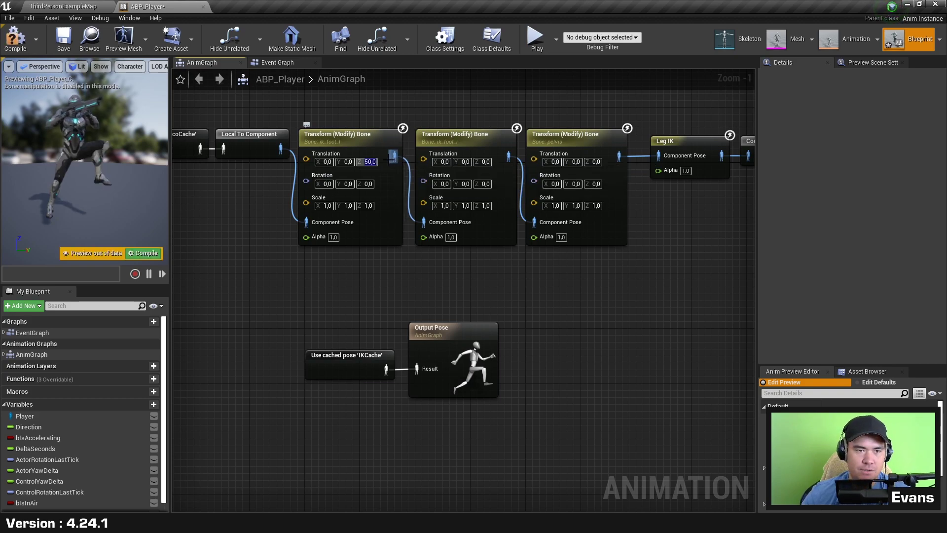
{"action": "type", "text": "0"}
{"action": "key", "text": "Return"}
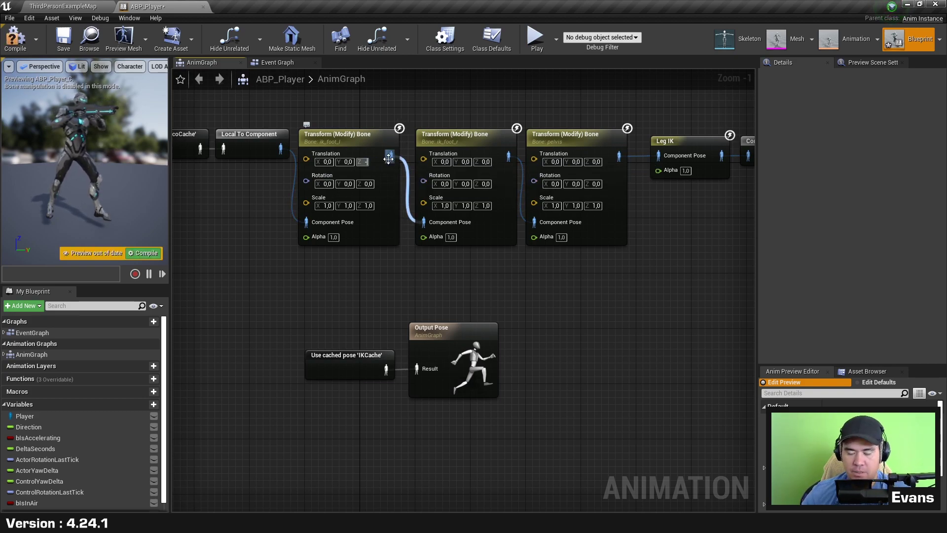
{"action": "type", "text": "-50"}
{"action": "key", "text": "Return"}
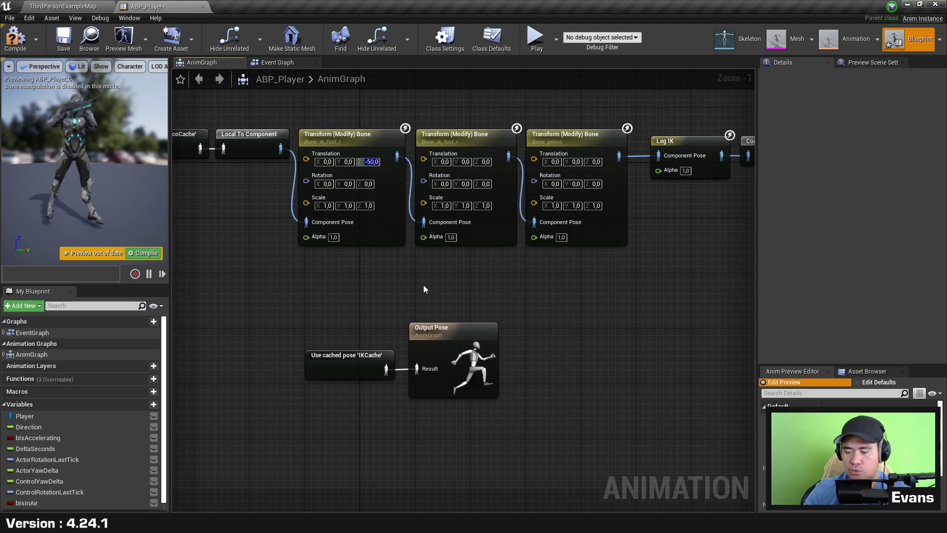
{"action": "type", "text": "50"}
{"action": "key", "text": "Return"}
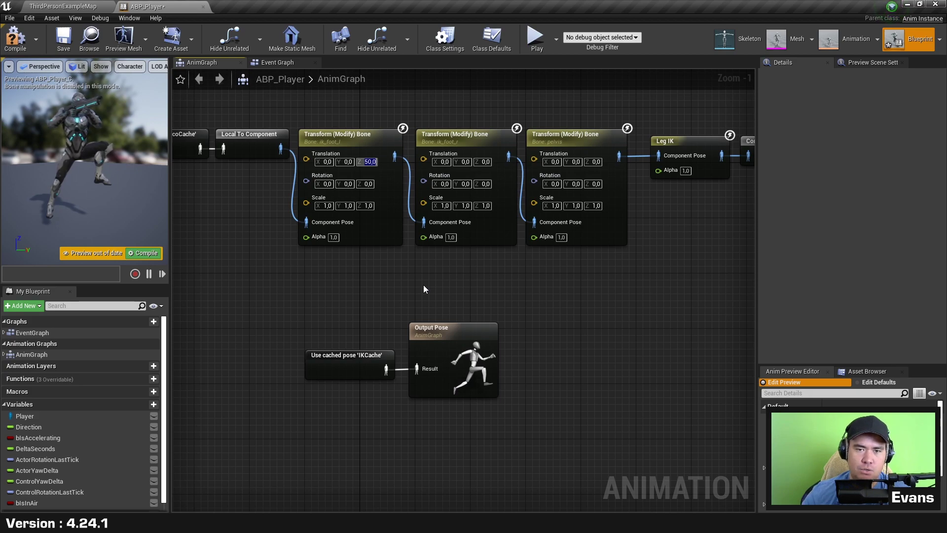
{"action": "type", "text": "0"}
{"action": "key", "text": "Return"}
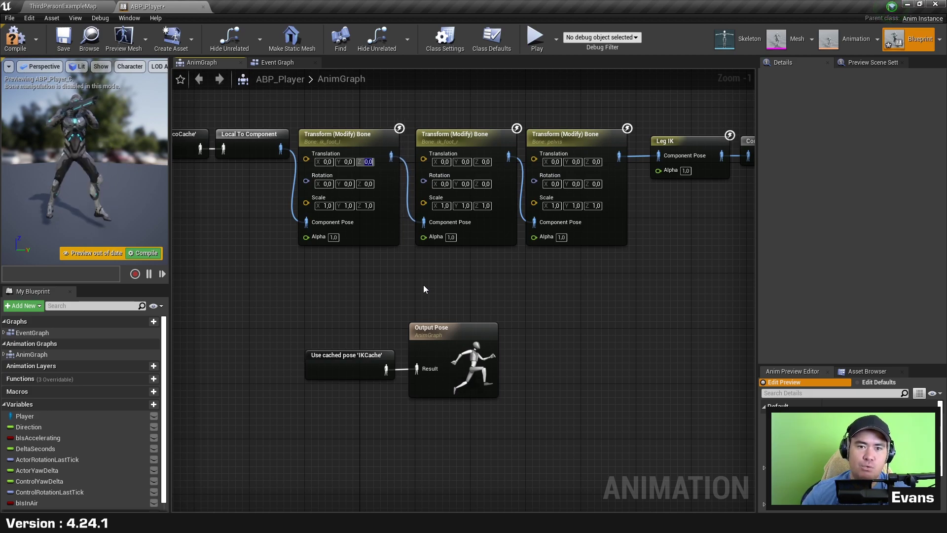
{"action": "mouse_move", "coordinate": [295, 266]}
{"action": "right_mouse_down"}
{"action": "mouse_move", "coordinate": [319, 267]}
{"action": "mouse_move", "coordinate": [369, 312]}
{"action": "right_mouse_up"}
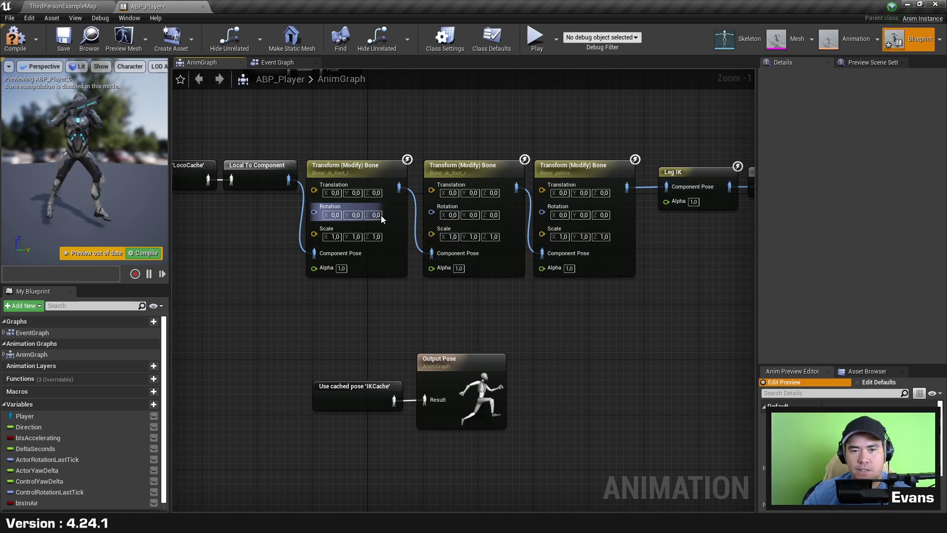
Set the ik_foot_l node's Translation Z to 100
{"action": "left_click", "coordinate": [375, 193]}
{"action": "type", "text": "1"}
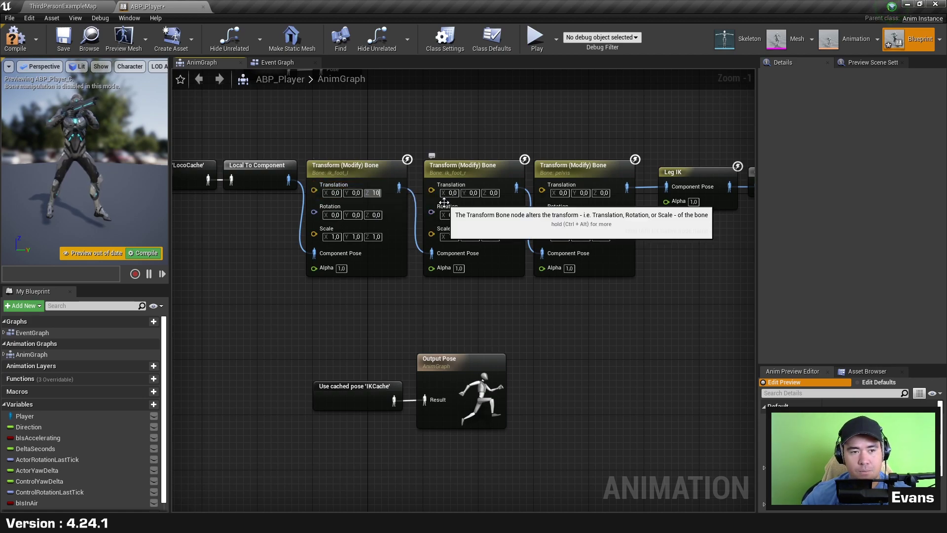
{"action": "type", "text": "0"}
{"action": "key", "text": "Return"}
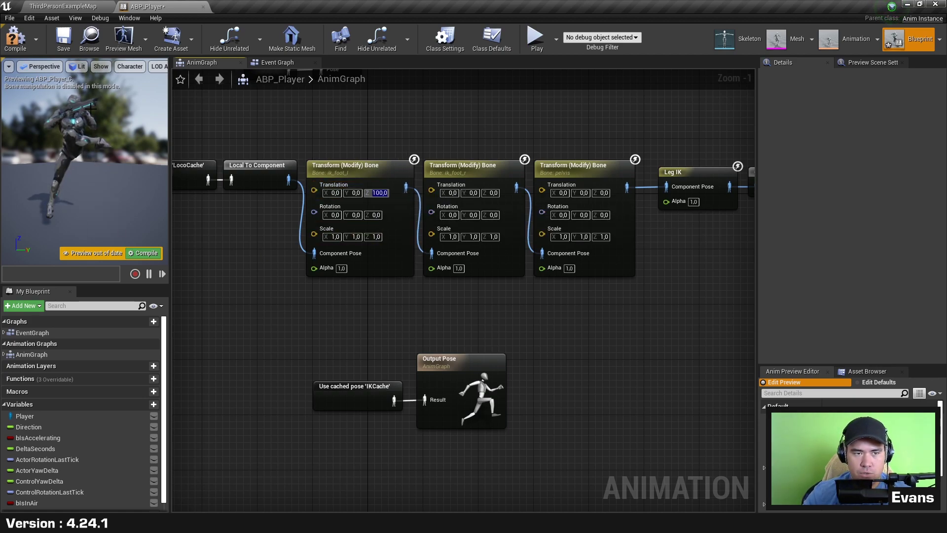
Set the first Transform (Modify) Bone node's Alpha to 0.5 and compile to preview
{"action": "left_click", "coordinate": [341, 269]}
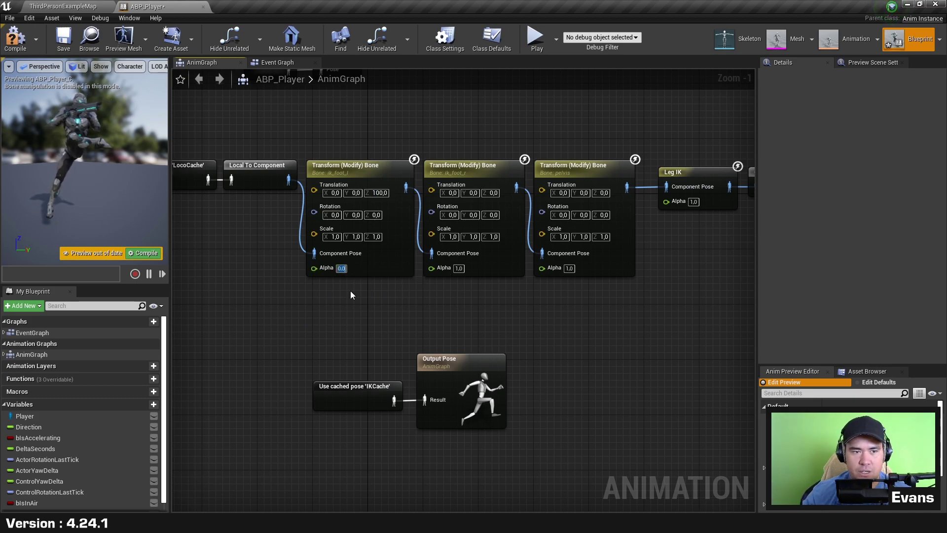
{"action": "type", "text": "0"}
{"action": "key", "text": "Return"}
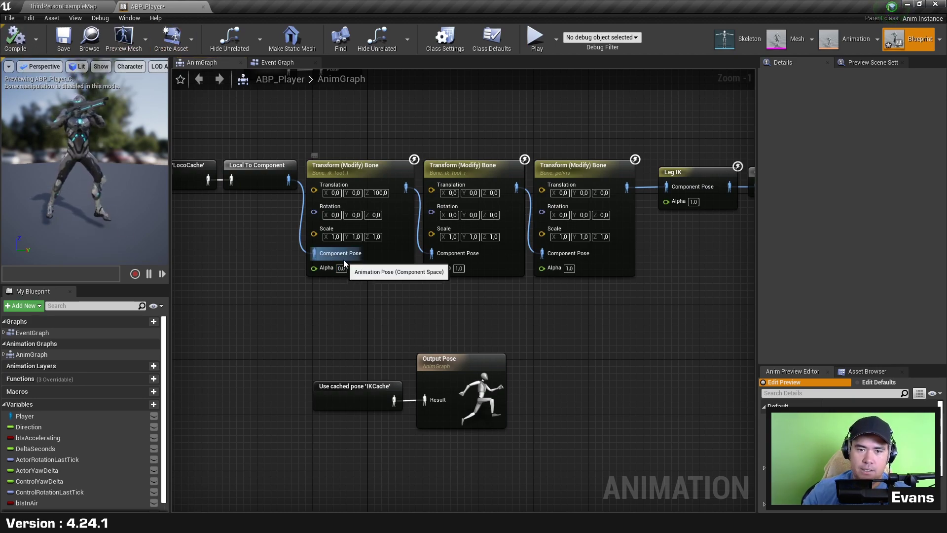
{"action": "type", "text": "0,5"}
{"action": "key", "text": "Return"}
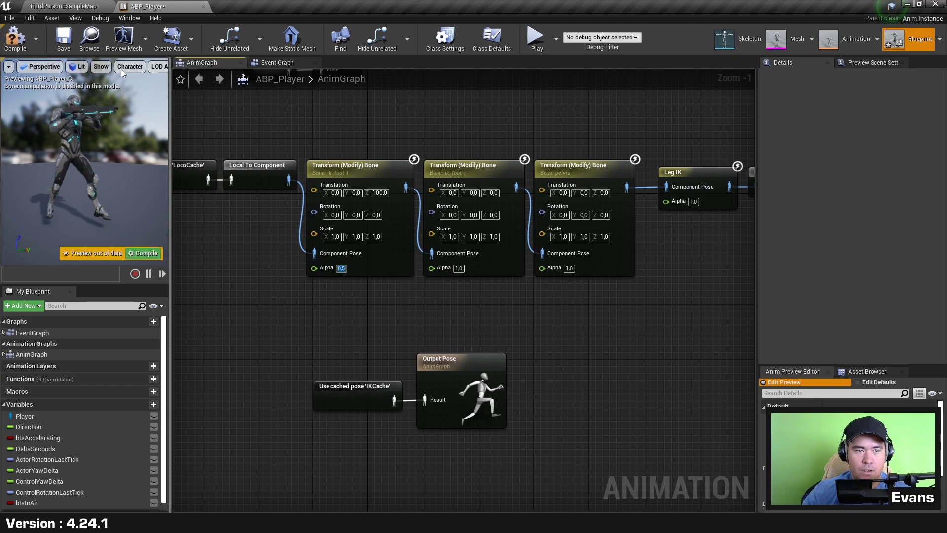
{"action": "key", "text": "F7"}
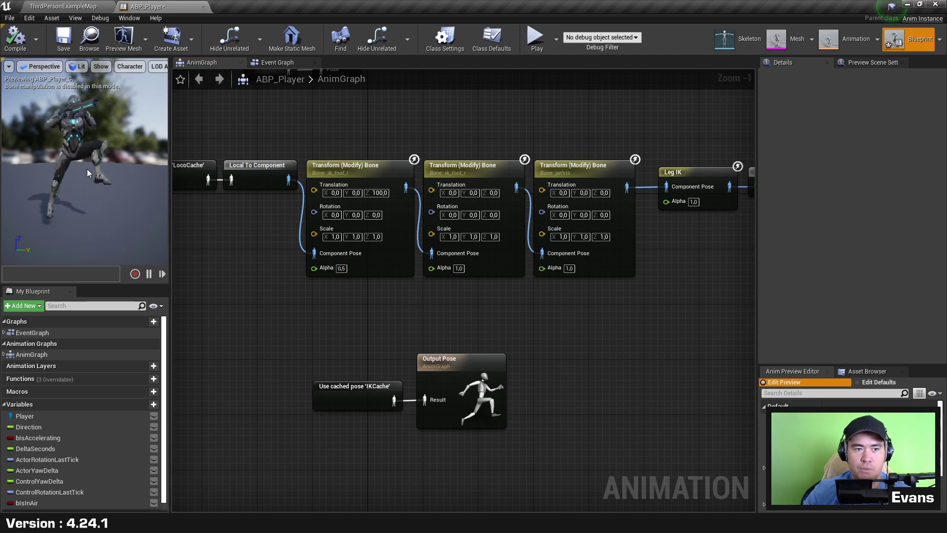
Return the first bone node's Alpha to 1.0 and save ABP_Player
{"action": "left_click", "coordinate": [341, 268]}
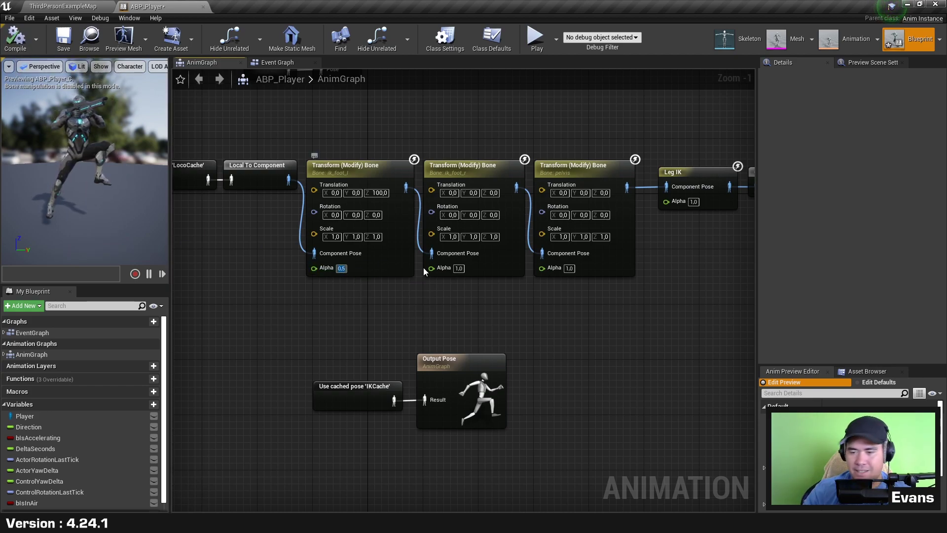
{"action": "type", "text": "01"}
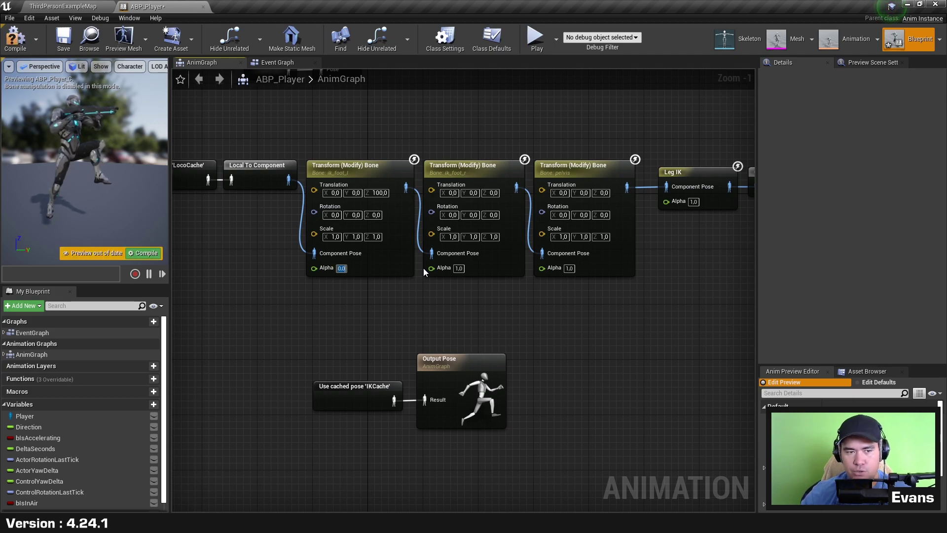
{"action": "key", "text": "Return"}
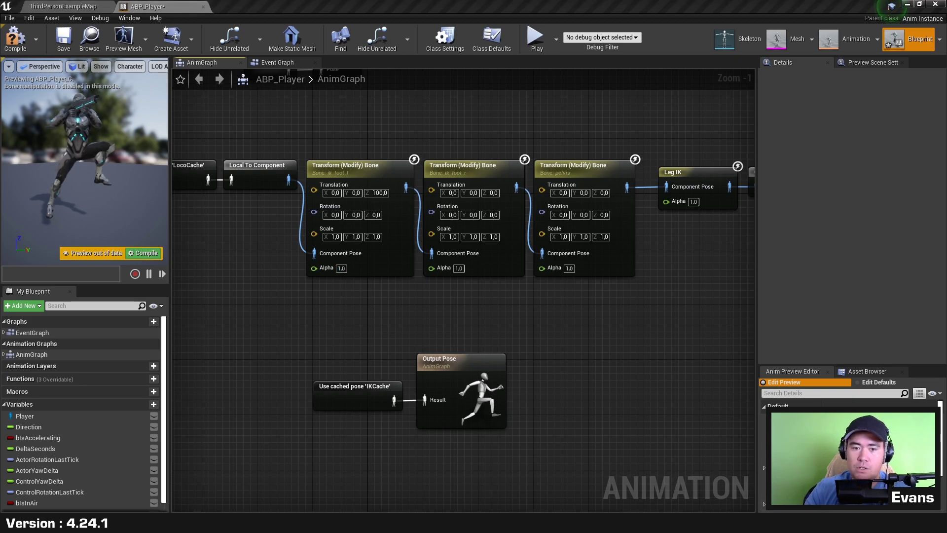
{"action": "left_click", "coordinate": [526, 351]}
{"action": "key", "text": "ctrl+s"}
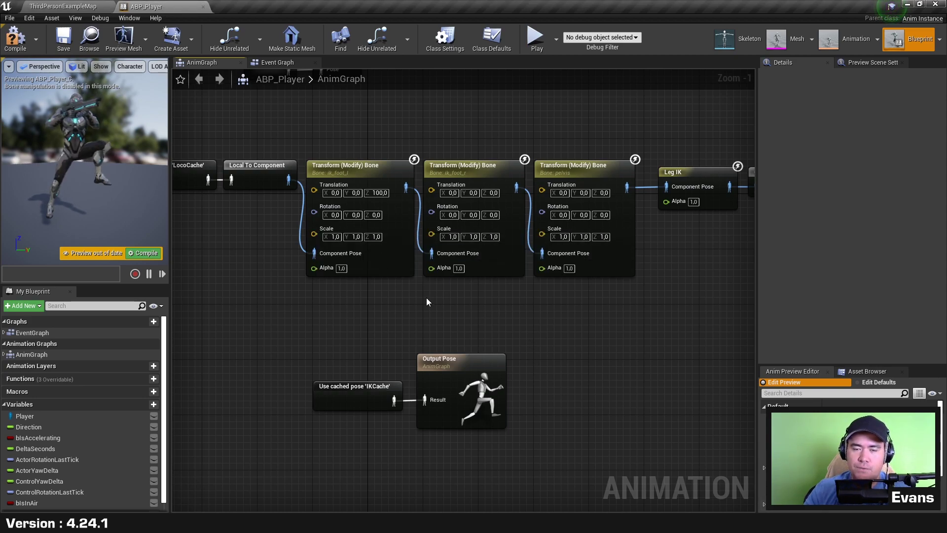
{"action": "right_click_drag", "start_coordinate": [427, 302], "coordinate": [379, 302]}
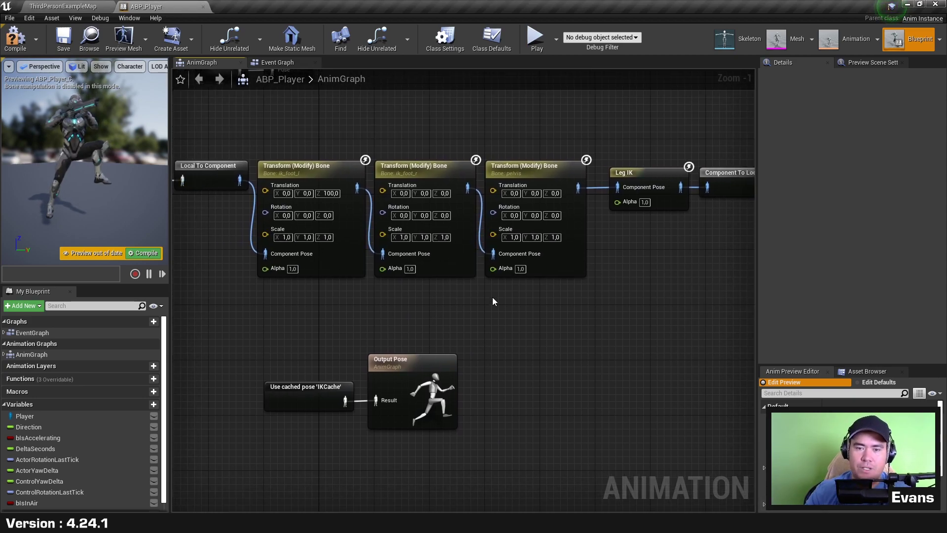
{"action": "right_click_drag", "start_coordinate": [656, 276], "coordinate": [665, 269]}
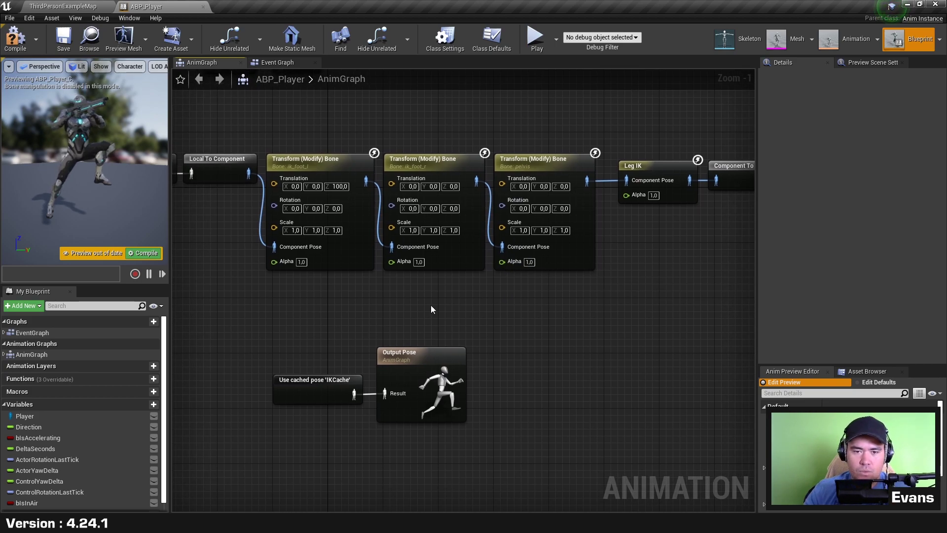
Promote Leg IK's Alpha pin to a new variable named IK_Alpha
{"action": "right_click", "coordinate": [626, 196]}
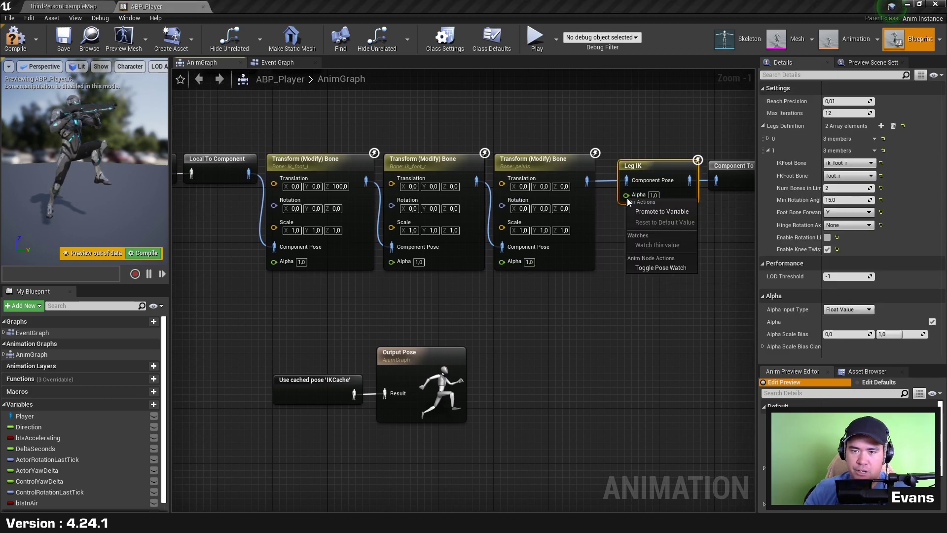
{"action": "left_click", "coordinate": [647, 211]}
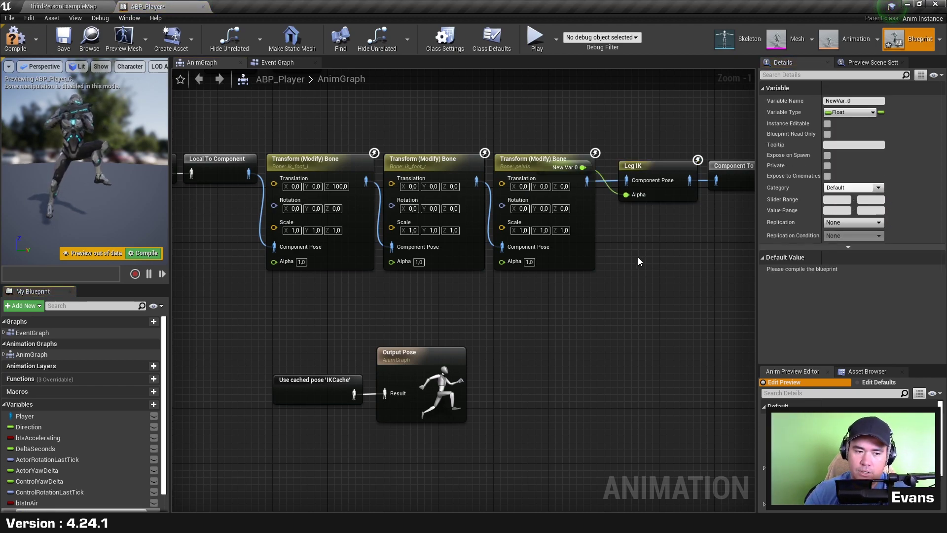
{"action": "type", "text": "IK_Alpha"}
{"action": "key", "text": "Return"}
{"action": "mouse_move", "coordinate": [544, 169]}
{"action": "left_mouse_down"}
{"action": "mouse_move", "coordinate": [253, 294]}
{"action": "mouse_move", "coordinate": [211, 293]}
{"action": "left_mouse_up"}
Wire IK_Alpha through reroute points into the pelvis, ik_foot_r and first bone Alpha pins
{"action": "double_click", "coordinate": [317, 285]}
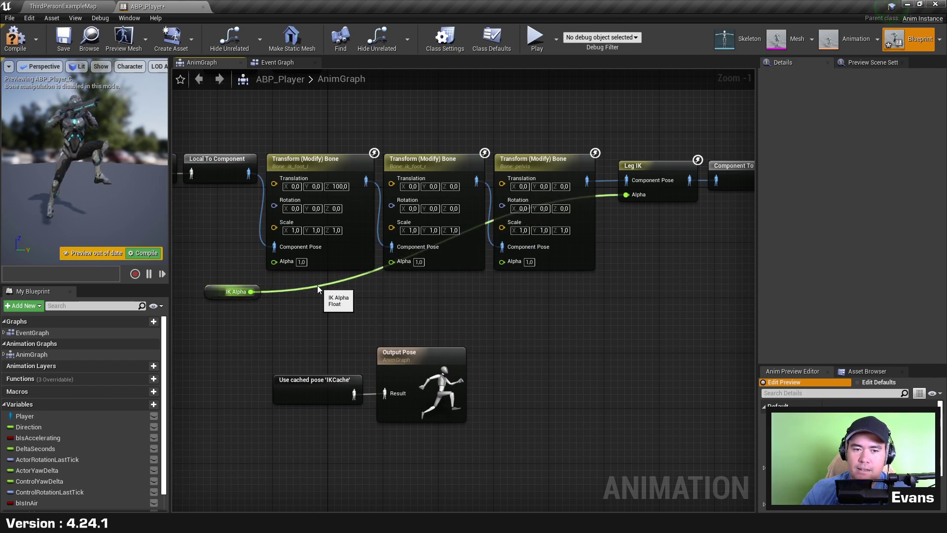
{"action": "left_click_drag", "start_coordinate": [447, 295], "coordinate": [601, 296]}
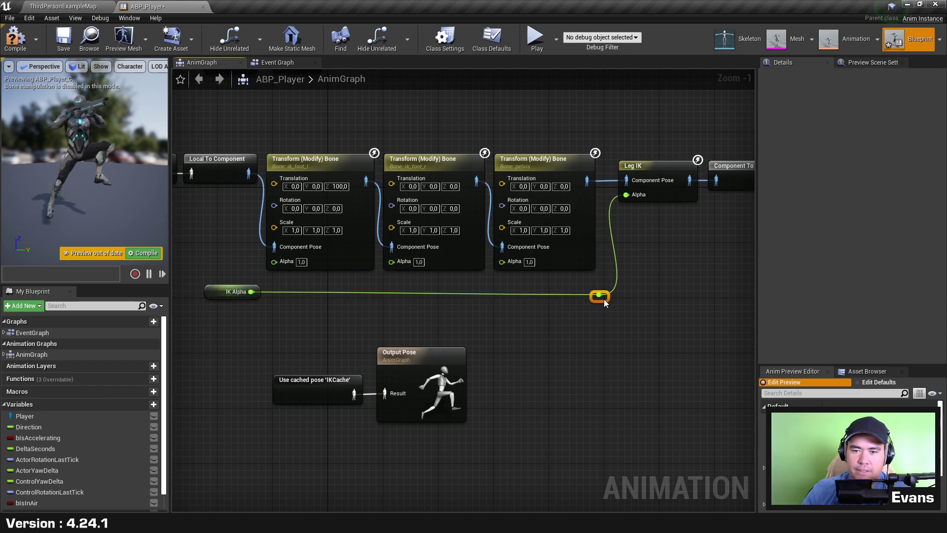
{"action": "double_click", "coordinate": [499, 294]}
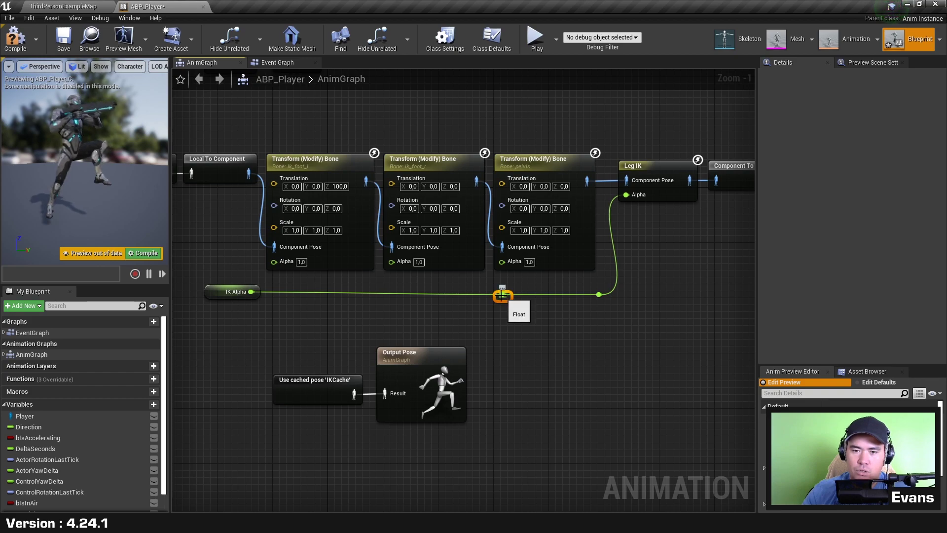
{"action": "left_click_drag", "start_coordinate": [503, 295], "coordinate": [502, 261]}
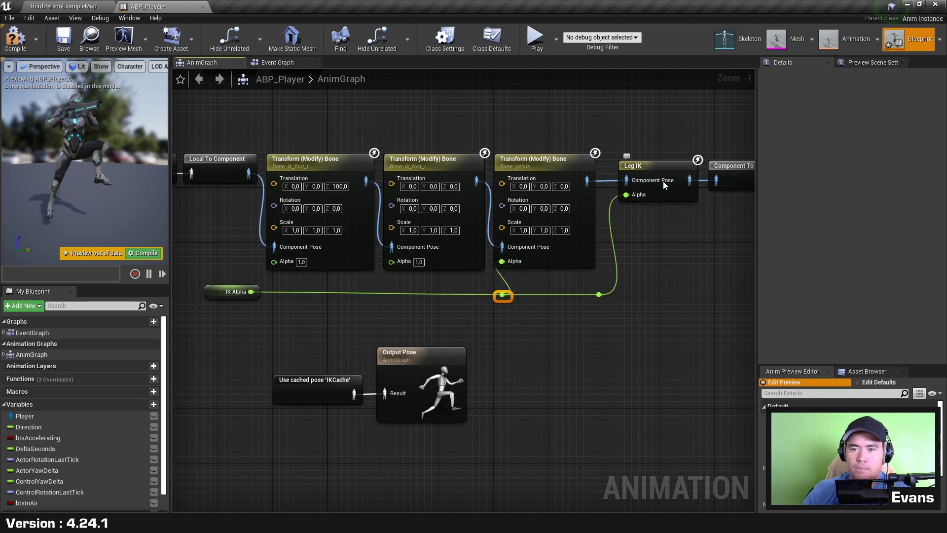
{"action": "double_click", "coordinate": [387, 293]}
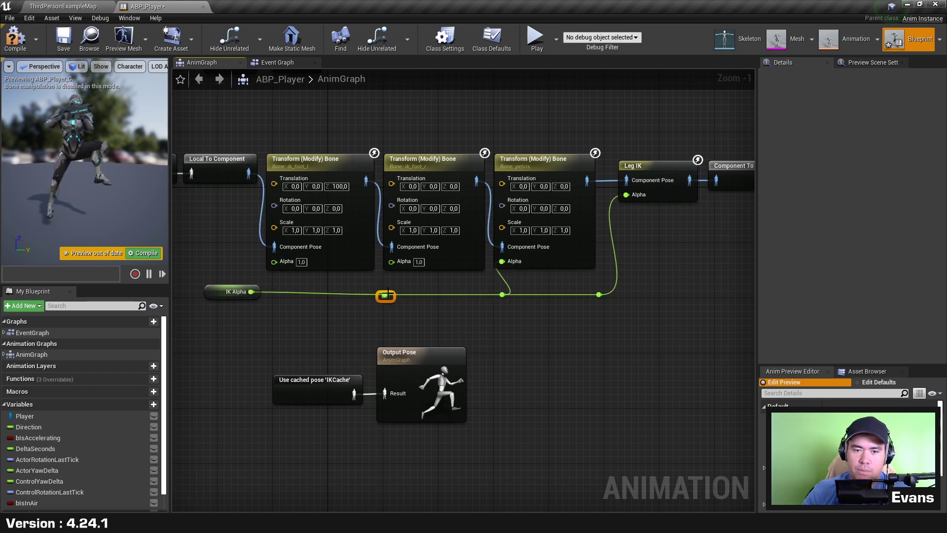
{"action": "left_click_drag", "start_coordinate": [386, 295], "coordinate": [390, 262]}
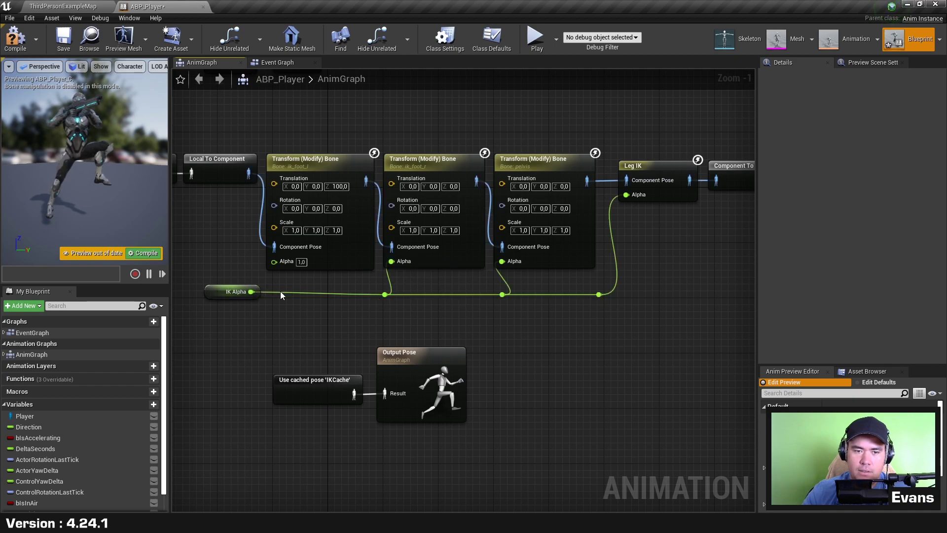
{"action": "double_click", "coordinate": [280, 291]}
{"action": "left_click_drag", "start_coordinate": [280, 291], "coordinate": [269, 269]}
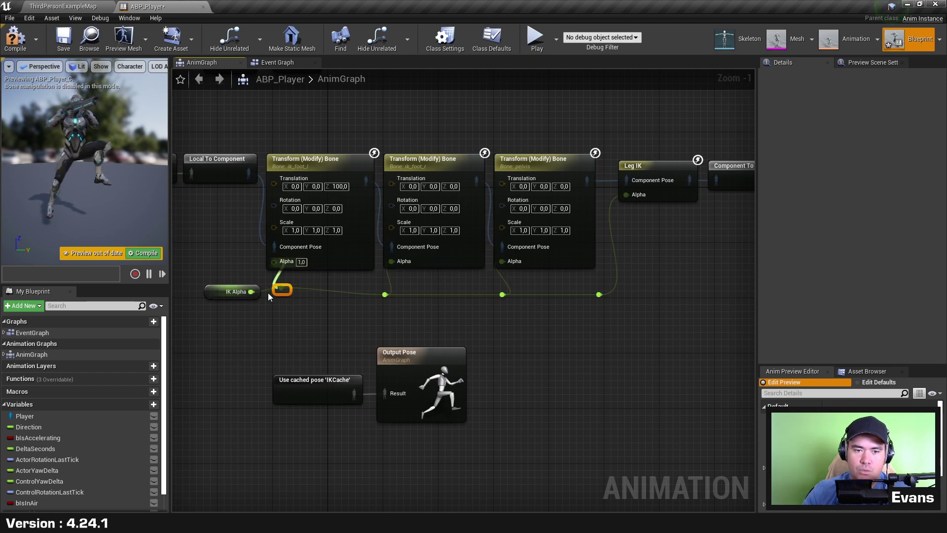
{"action": "right_click_drag", "start_coordinate": [268, 296], "coordinate": [319, 278]}
{"action": "mouse_move", "coordinate": [279, 281]}
{"action": "left_mouse_down"}
{"action": "mouse_move", "coordinate": [241, 295]}
{"action": "mouse_move", "coordinate": [677, 275]}
{"action": "left_mouse_up"}
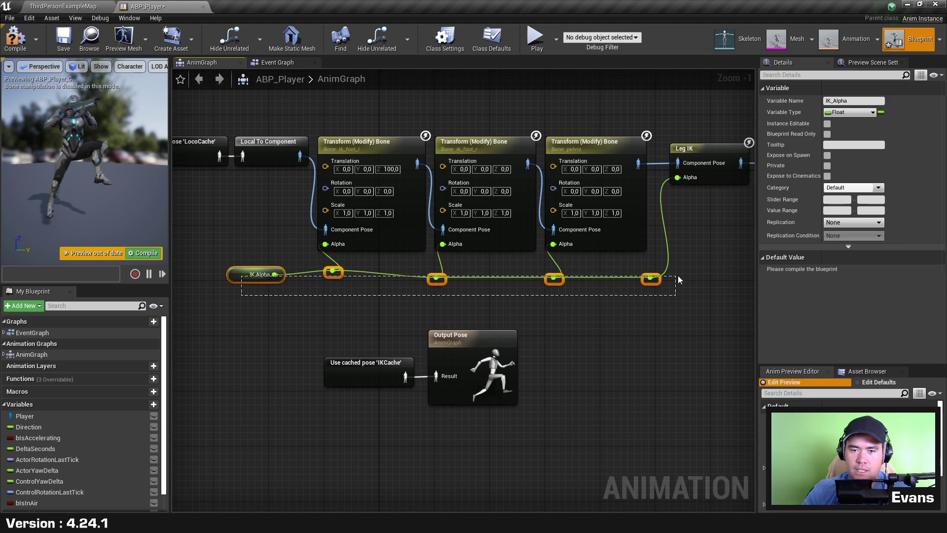
{"action": "key", "text": "q"}
{"action": "left_click", "coordinate": [330, 310]}
Compile and set IK_Alpha's default value to 0.0, then compile again
{"action": "left_click", "coordinate": [254, 277]}
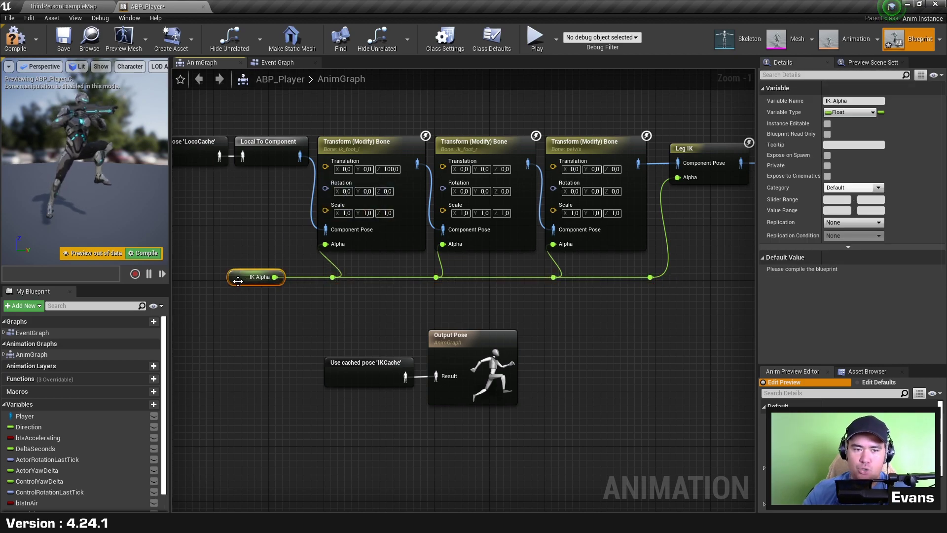
{"action": "key", "text": "F7"}
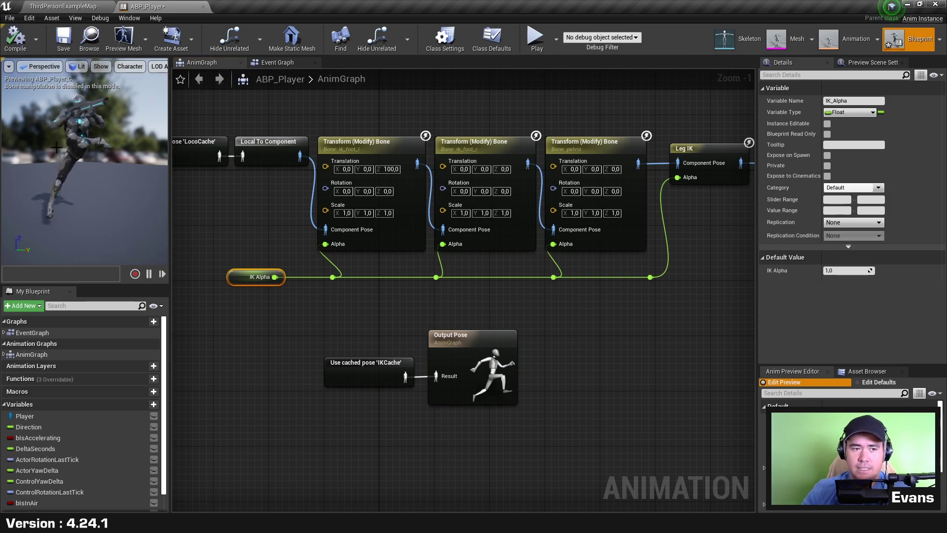
{"action": "left_click", "coordinate": [846, 270]}
{"action": "type", "text": "0"}
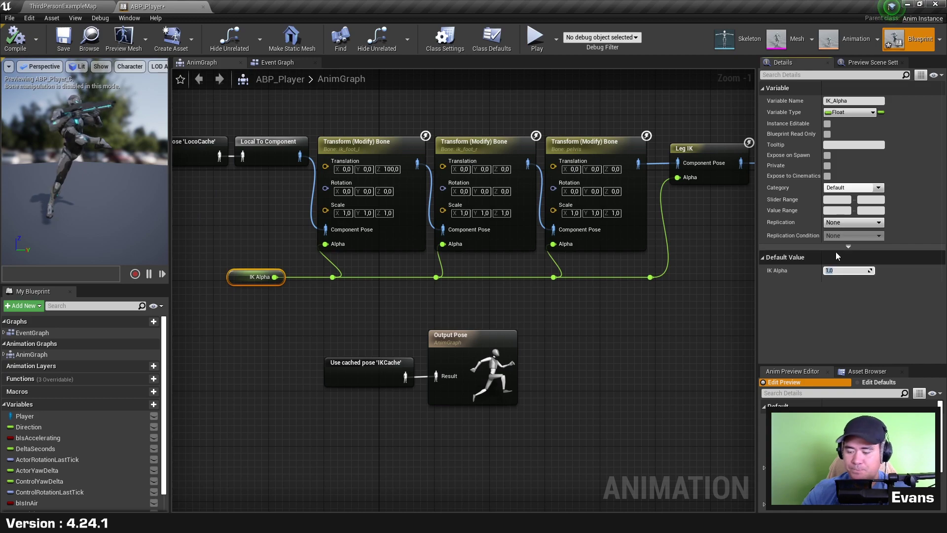
{"action": "key", "text": "Return"}
{"action": "type", "text": "1"}
{"action": "key", "text": "Return"}
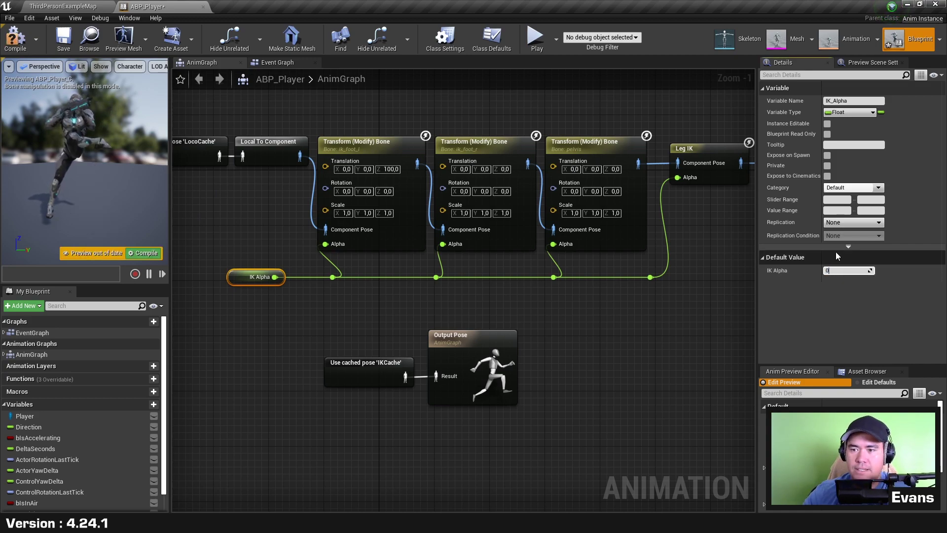
{"action": "type", "text": "0"}
{"action": "key", "text": "Return"}
{"action": "left_click", "coordinate": [289, 211]}
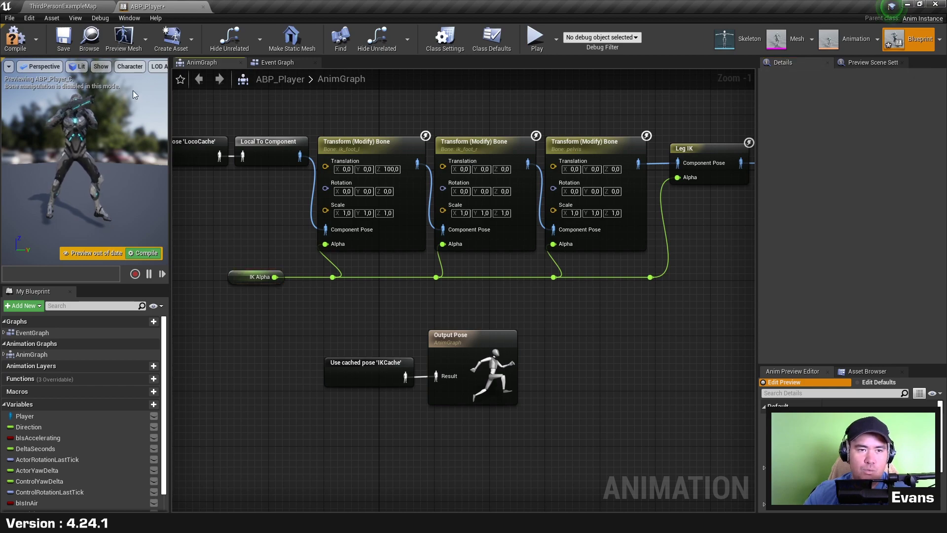
{"action": "left_click", "coordinate": [15, 40]}
Split the Translation pins of the first bone, ik_foot_r and pelvis nodes into X, Y, Z
{"action": "right_click_drag", "start_coordinate": [349, 231], "coordinate": [362, 269]}
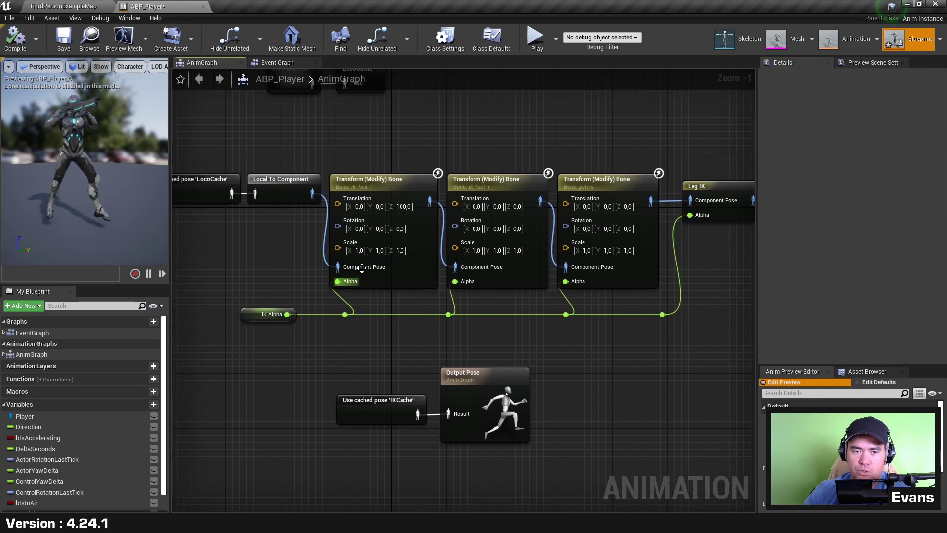
{"action": "right_click", "coordinate": [338, 204]}
{"action": "left_click", "coordinate": [368, 231]}
{"action": "right_click", "coordinate": [454, 203]}
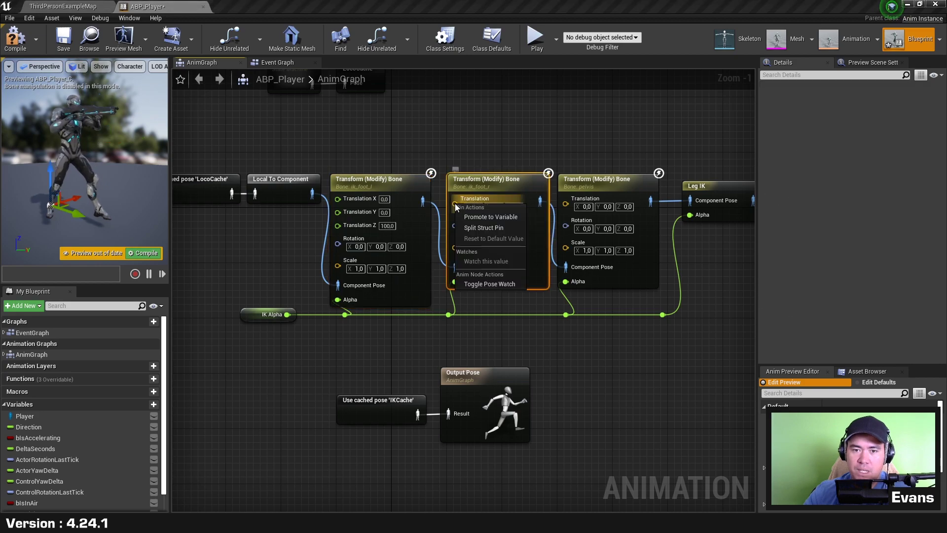
{"action": "left_click", "coordinate": [488, 230]}
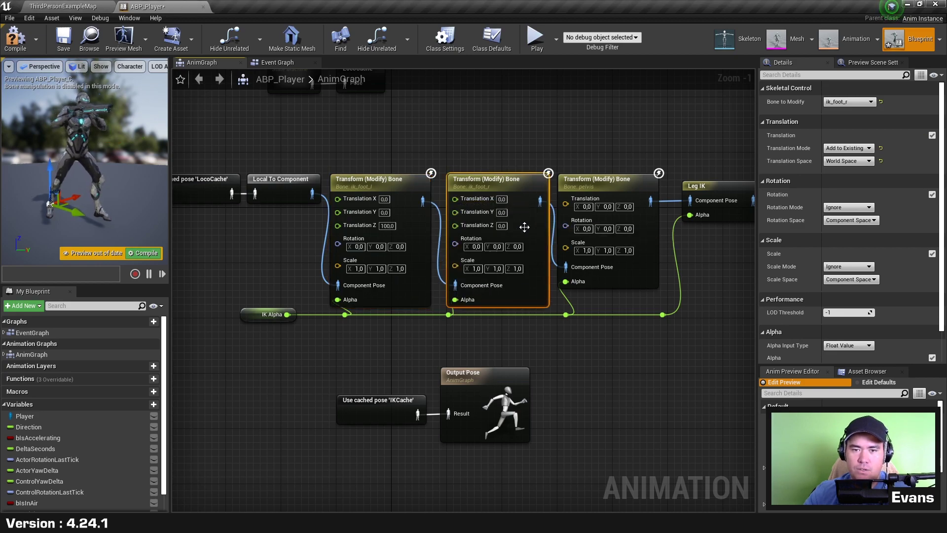
{"action": "right_click", "coordinate": [565, 204]}
{"action": "left_click", "coordinate": [597, 226]}
Promote the ik_foot_l node's Translation Z pin to a new float variable
{"action": "mouse_move", "coordinate": [249, 331]}
{"action": "left_mouse_down"}
{"action": "mouse_move", "coordinate": [685, 320]}
{"action": "mouse_move", "coordinate": [663, 329]}
{"action": "left_mouse_up"}
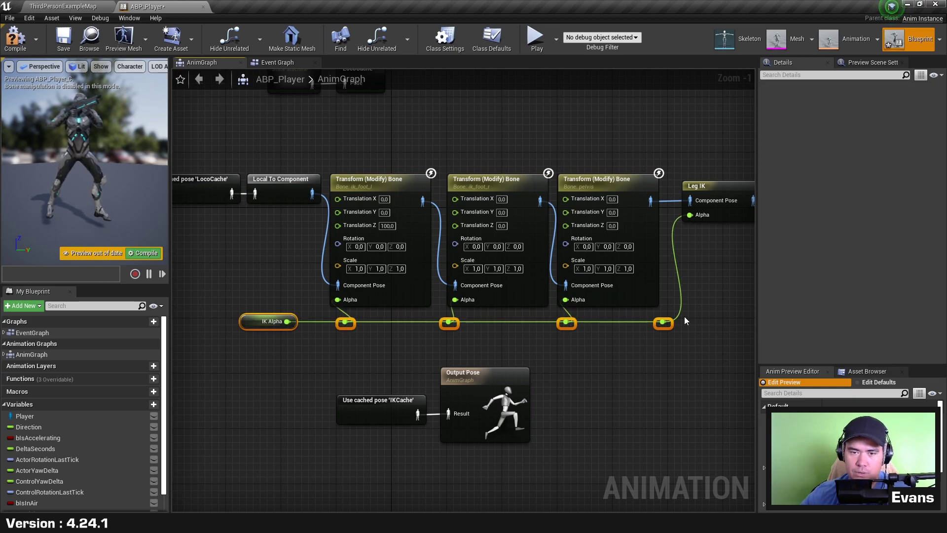
{"action": "left_click", "coordinate": [618, 357]}
{"action": "right_click_drag", "start_coordinate": [432, 296], "coordinate": [482, 302]}
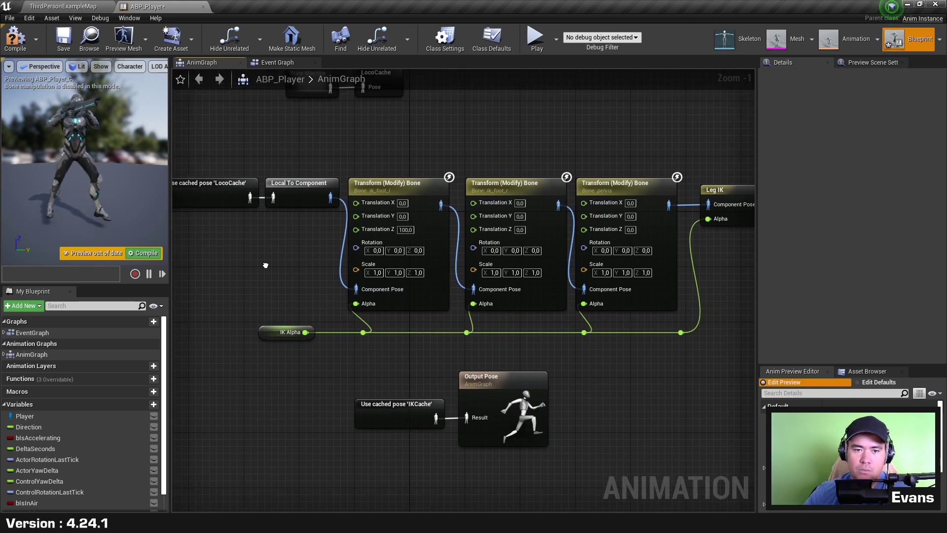
{"action": "left_click_drag", "start_coordinate": [188, 219], "coordinate": [339, 176]}
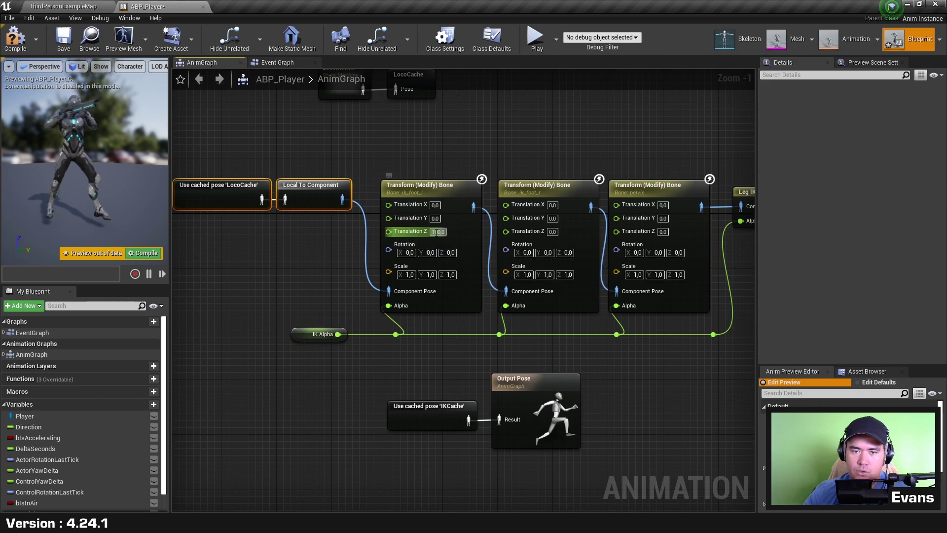
{"action": "left_click", "coordinate": [389, 231]}
{"action": "right_click", "coordinate": [390, 232]}
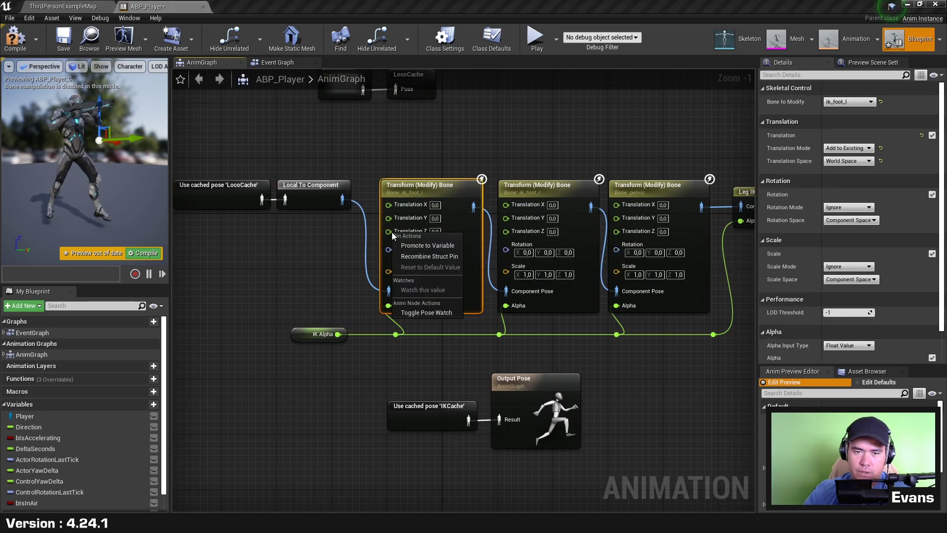
{"action": "left_click", "coordinate": [422, 247]}
{"action": "type", "text": "IK_LeftFootO"}
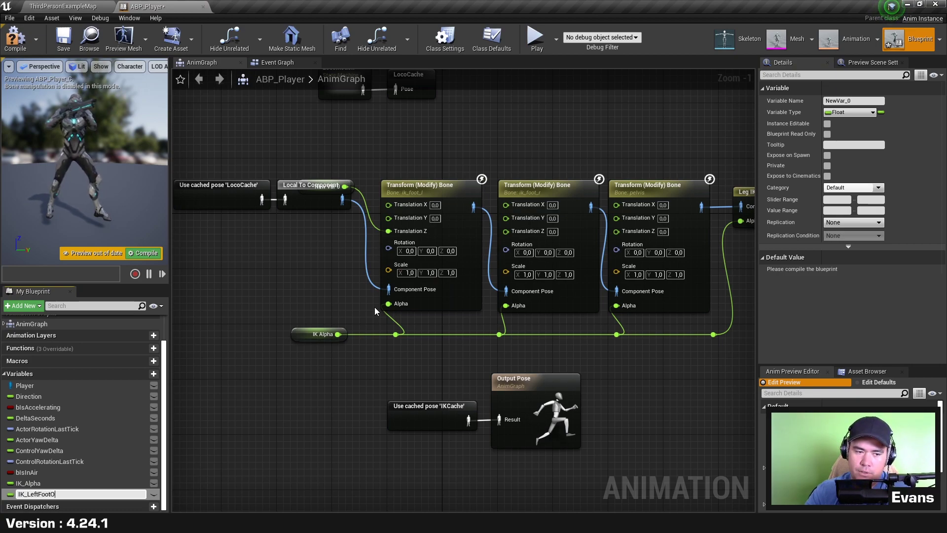
Name the variable IK_LeftFootOffset, then duplicate it as IK_LeftRightOffset and IK_PelvisOffset
{"action": "type", "text": "ffset"}
{"action": "key", "text": "Return"}
{"action": "left_click_drag", "start_coordinate": [323, 186], "coordinate": [405, 166]}
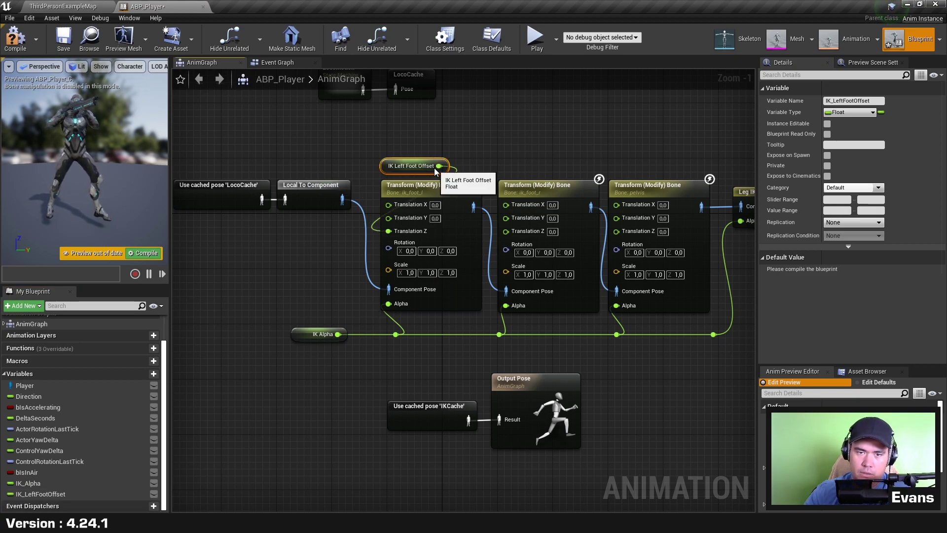
{"action": "key", "text": "ctrl+w"}
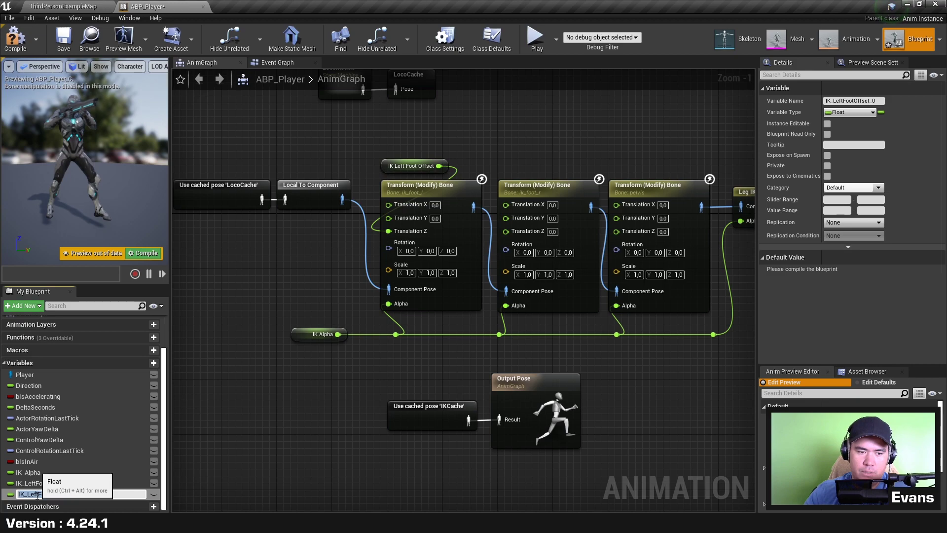
{"action": "type", "text": "Righ"}
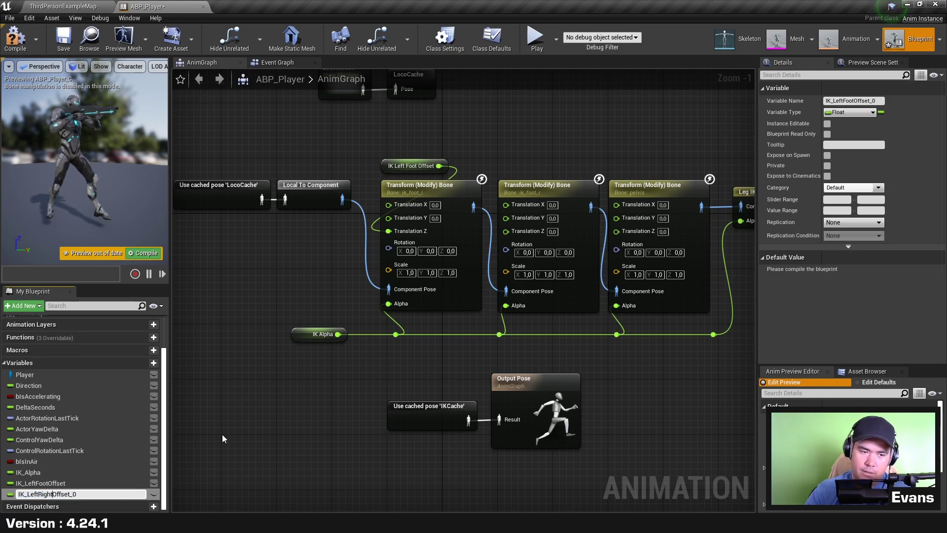
{"action": "key", "text": "BackSpace"}
{"action": "key", "text": "BackSpace"}
{"action": "key", "text": "Return"}
{"action": "key", "text": "ctrl+w"}
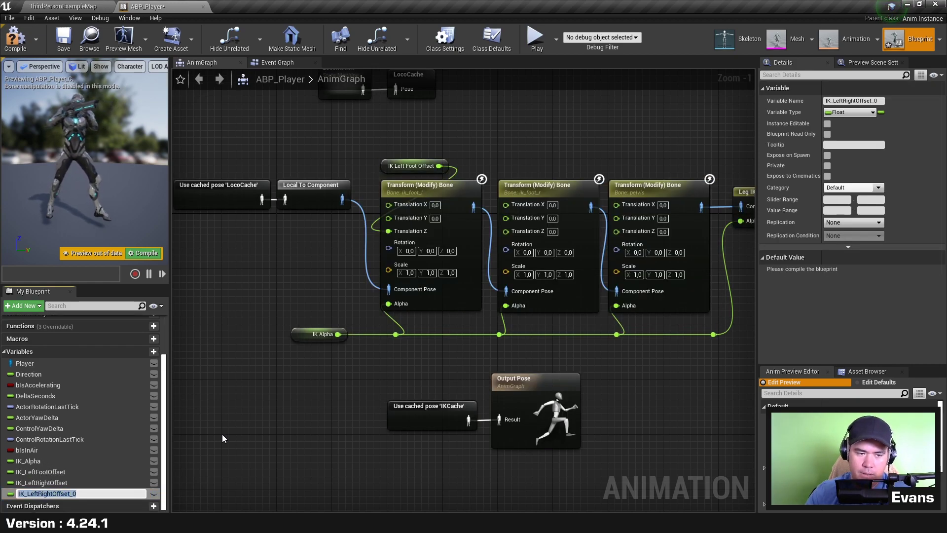
{"action": "left_click_drag", "start_coordinate": [27, 493], "coordinate": [143, 492]}
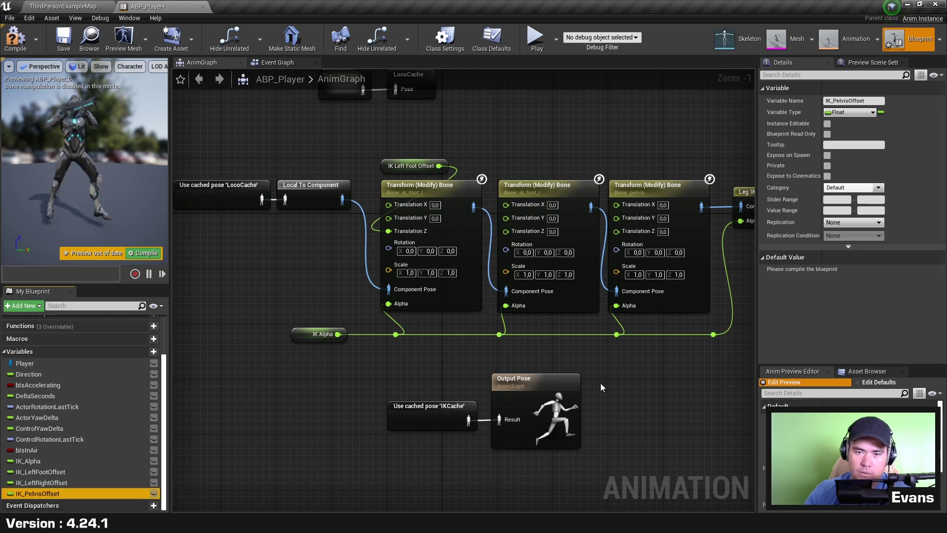
Place IK_LeftRightOffset and IK_PelvisOffset getters and wire them into Translation Z of ik_foot_r and pelvis
{"action": "right_click_drag", "start_coordinate": [601, 386], "coordinate": [283, 466]}
{"action": "left_click_drag", "start_coordinate": [46, 483], "coordinate": [353, 198], "text": "ctrl"}
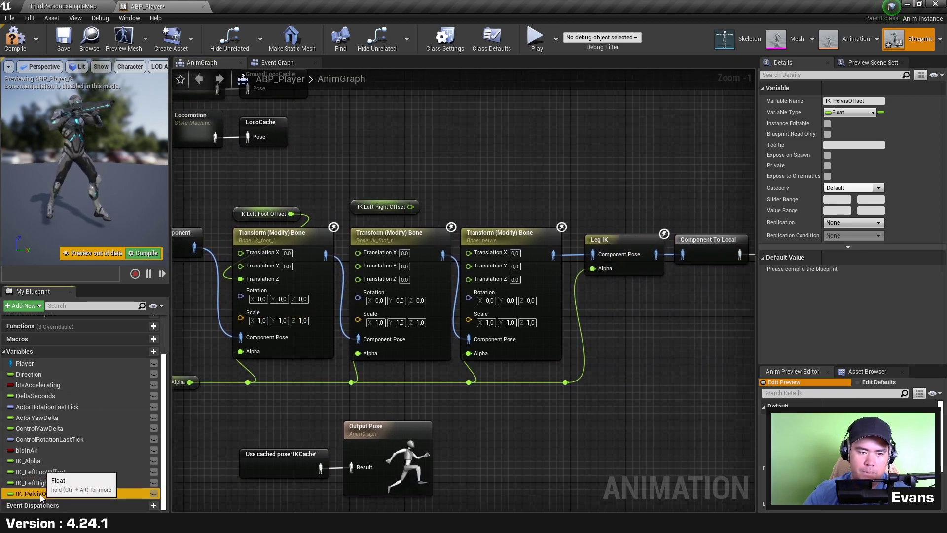
{"action": "mouse_move", "coordinate": [38, 493]}
{"action": "left_mouse_down", "text": "ctrl"}
{"action": "mouse_move", "coordinate": [471, 203]}
{"action": "mouse_move", "coordinate": [481, 283]}
{"action": "left_mouse_up", "text": "ctrl"}
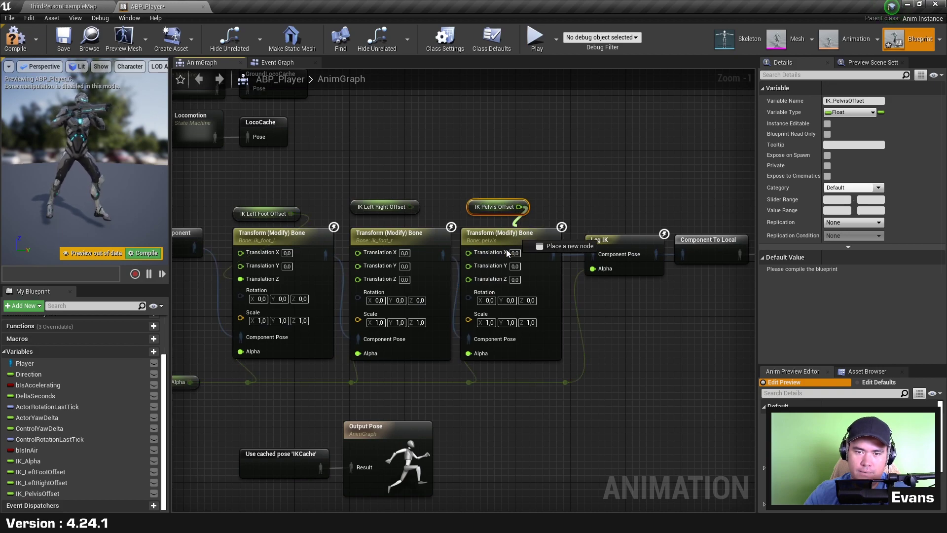
{"action": "left_click_drag", "start_coordinate": [391, 213], "coordinate": [359, 279]}
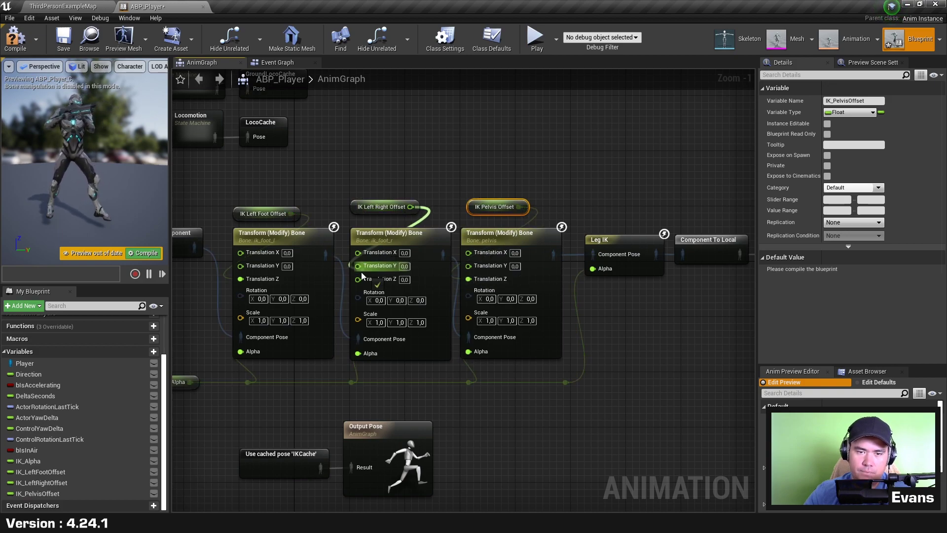
{"action": "left_click_drag", "start_coordinate": [477, 211], "coordinate": [477, 218]}
{"action": "left_click", "coordinate": [508, 176]}
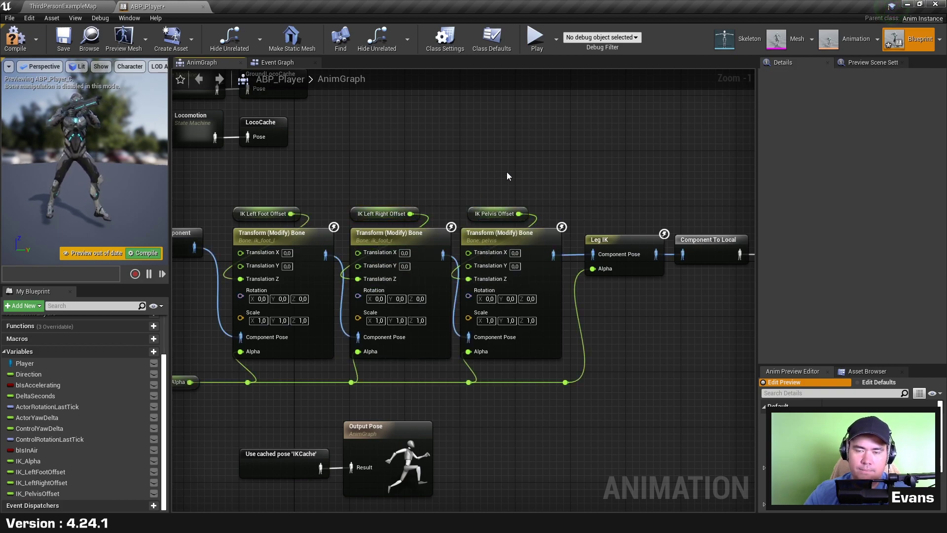
{"action": "scroll", "coordinate": [671, 342], "scroll_direction": "down", "scroll_amount": 1}
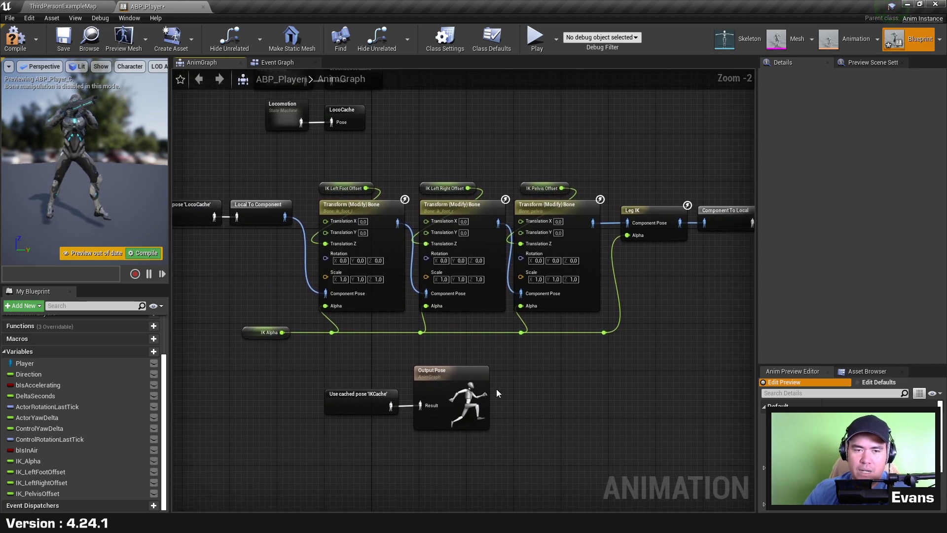
Compile the animation blueprint, check the three IK offset getters, then switch to the Event Graph
{"action": "left_click", "coordinate": [15, 38]}
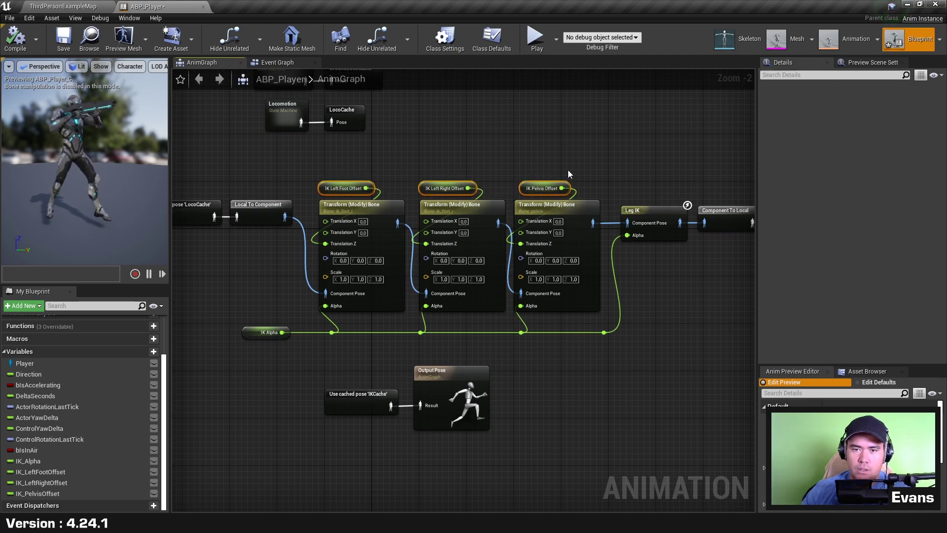
{"action": "left_click_drag", "start_coordinate": [577, 164], "coordinate": [405, 185]}
{"action": "left_click", "coordinate": [435, 168]}
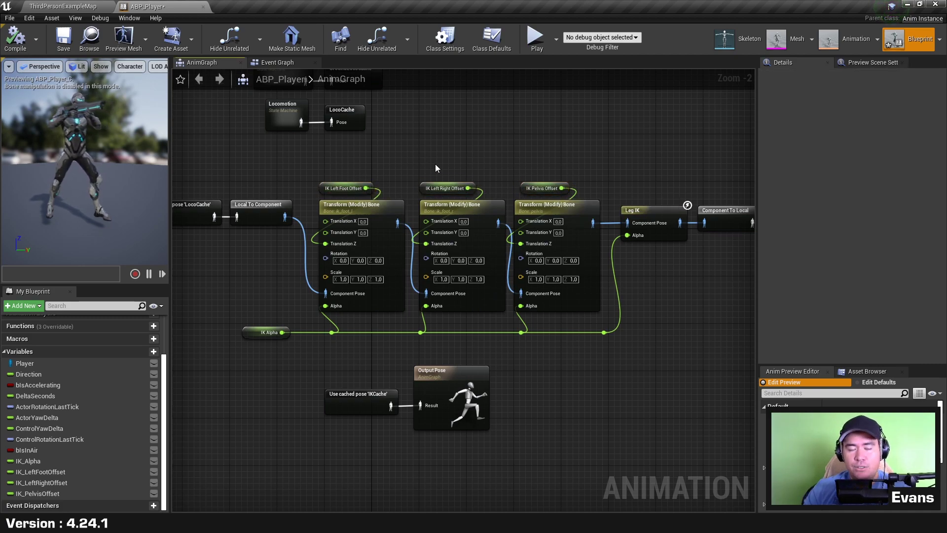
{"action": "left_click", "coordinate": [292, 63]}
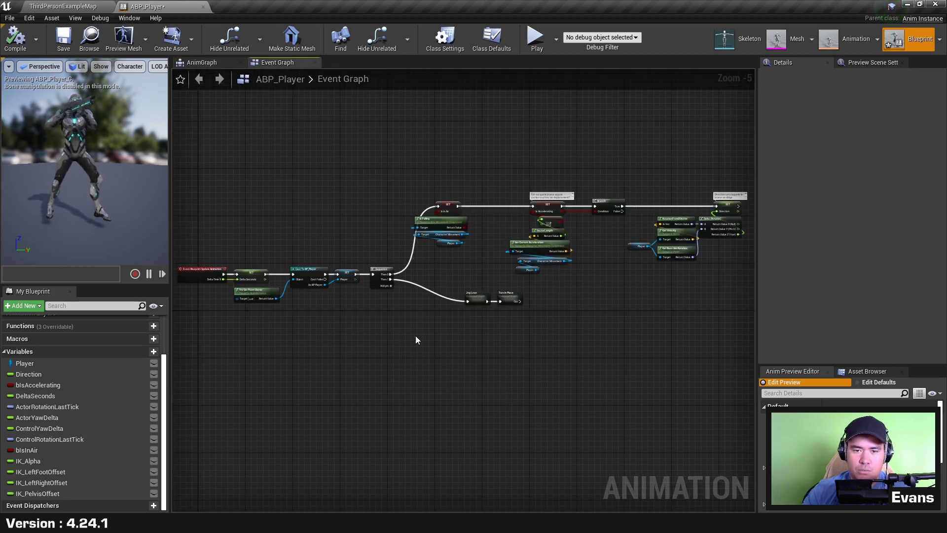
{"action": "scroll", "coordinate": [410, 320], "scroll_direction": "up", "scroll_amount": 1}
{"action": "scroll", "coordinate": [402, 301], "scroll_direction": "up", "scroll_amount": 1}
{"action": "left_click_drag", "start_coordinate": [424, 284], "coordinate": [486, 217]}
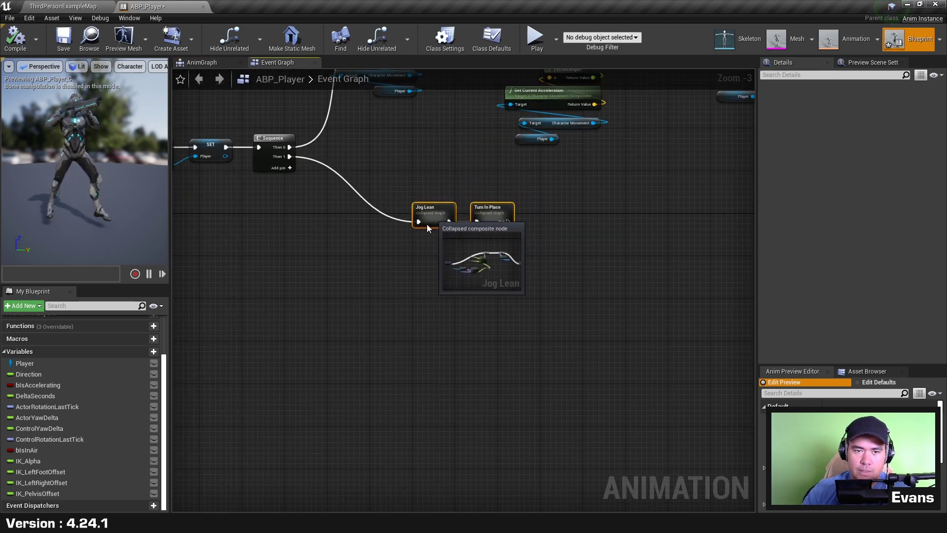
{"action": "left_click_drag", "start_coordinate": [427, 224], "coordinate": [363, 287]}
{"action": "left_click", "coordinate": [312, 170]}
{"action": "scroll", "coordinate": [312, 171], "scroll_direction": "up", "scroll_amount": 3}
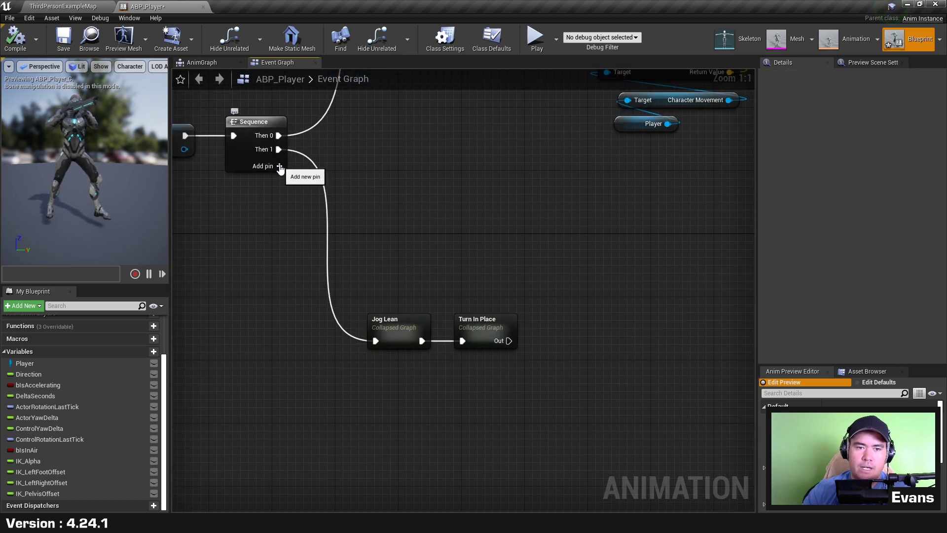
{"action": "left_click", "coordinate": [280, 167]}
{"action": "left_click_drag", "start_coordinate": [279, 150], "coordinate": [279, 164], "text": "ctrl"}
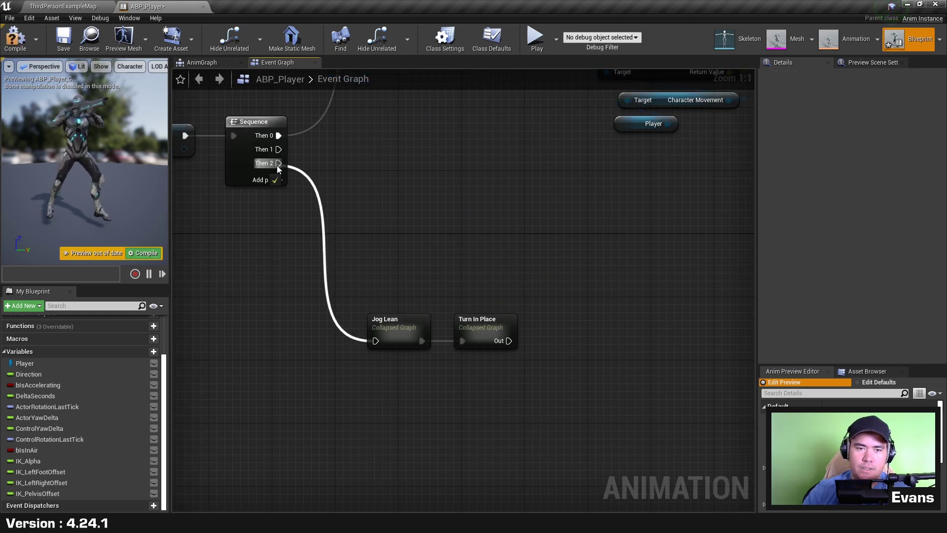
{"action": "left_click_drag", "start_coordinate": [350, 395], "coordinate": [469, 343]}
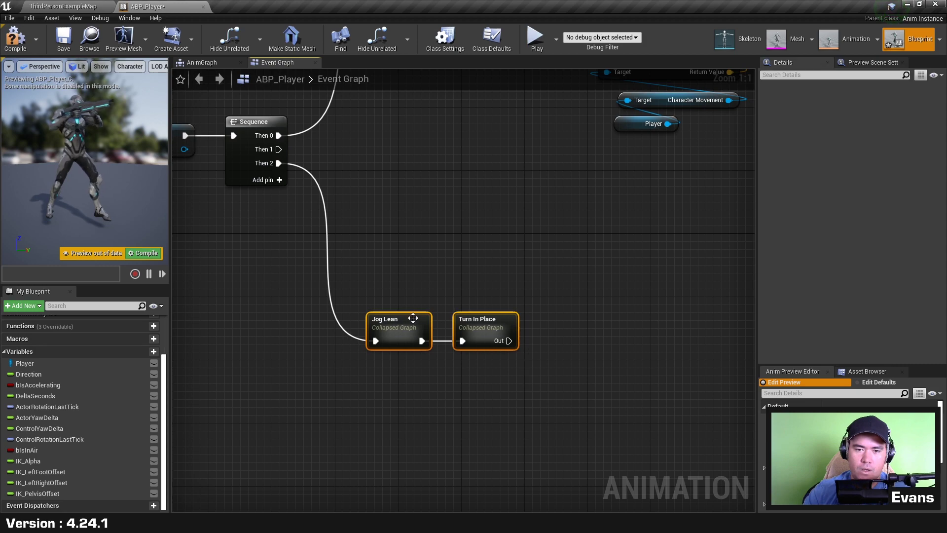
{"action": "left_click_drag", "start_coordinate": [395, 326], "coordinate": [385, 368]}
{"action": "right_click_drag", "start_coordinate": [501, 280], "coordinate": [424, 327]}
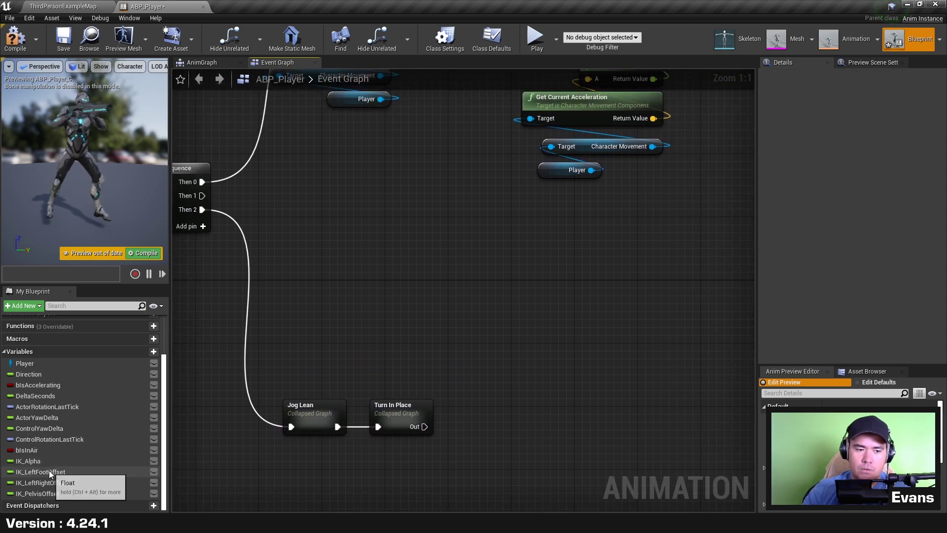
{"action": "mouse_move", "coordinate": [49, 471]}
{"action": "left_mouse_down", "text": "alt"}
{"action": "mouse_move", "coordinate": [321, 251]}
{"action": "mouse_move", "coordinate": [472, 262]}
{"action": "left_mouse_up", "text": "alt"}
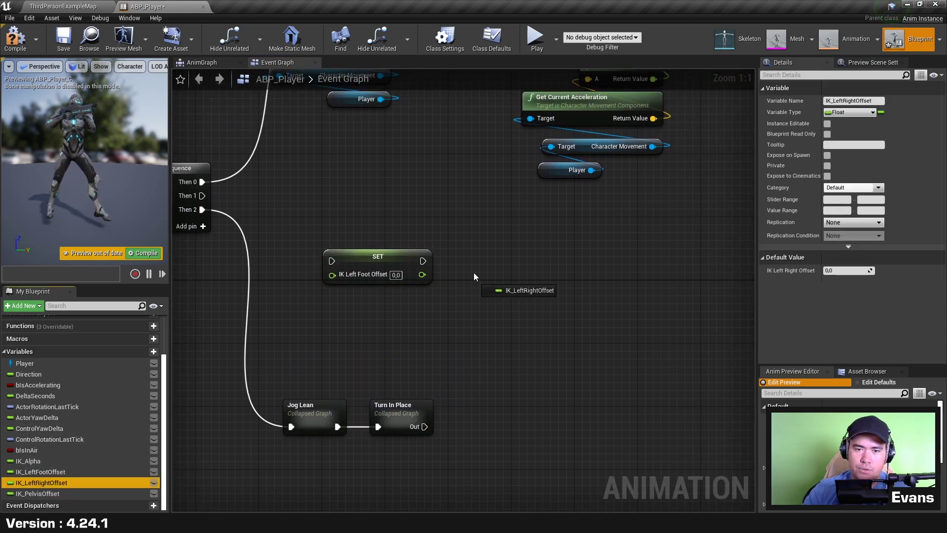
{"action": "right_click_drag", "start_coordinate": [514, 397], "coordinate": [397, 403]}
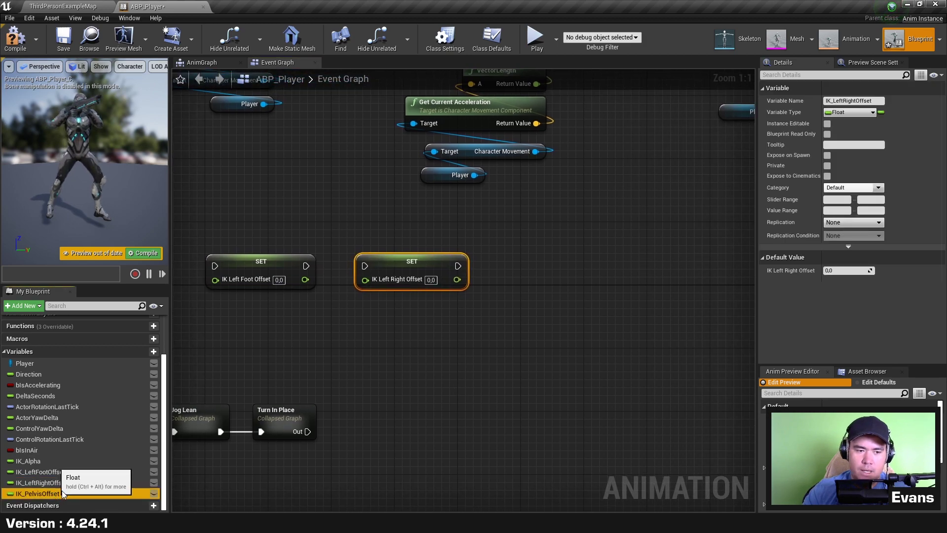
{"action": "left_click_drag", "start_coordinate": [42, 493], "coordinate": [518, 257]}
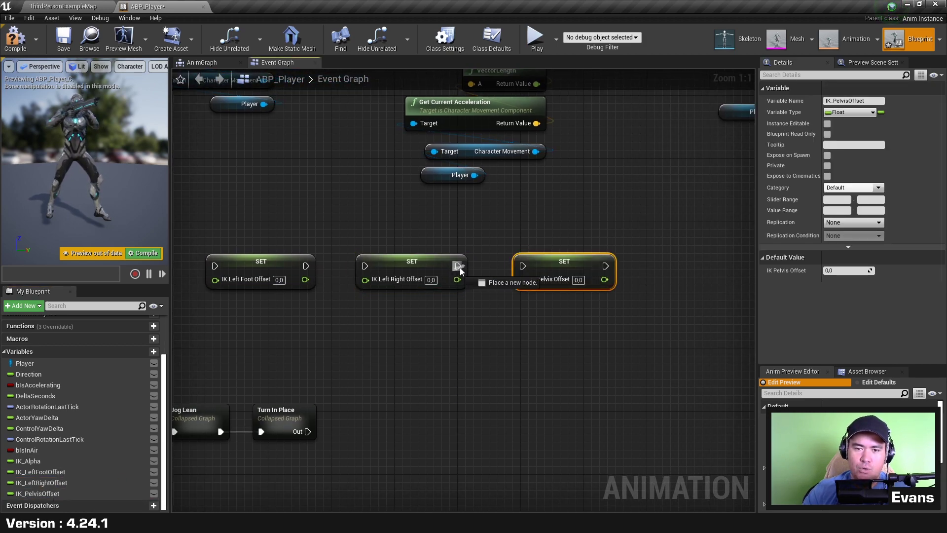
{"action": "left_click_drag", "start_coordinate": [458, 266], "coordinate": [520, 265]}
{"action": "right_click_drag", "start_coordinate": [361, 299], "coordinate": [451, 300]}
{"action": "left_click_drag", "start_coordinate": [397, 266], "coordinate": [454, 265]}
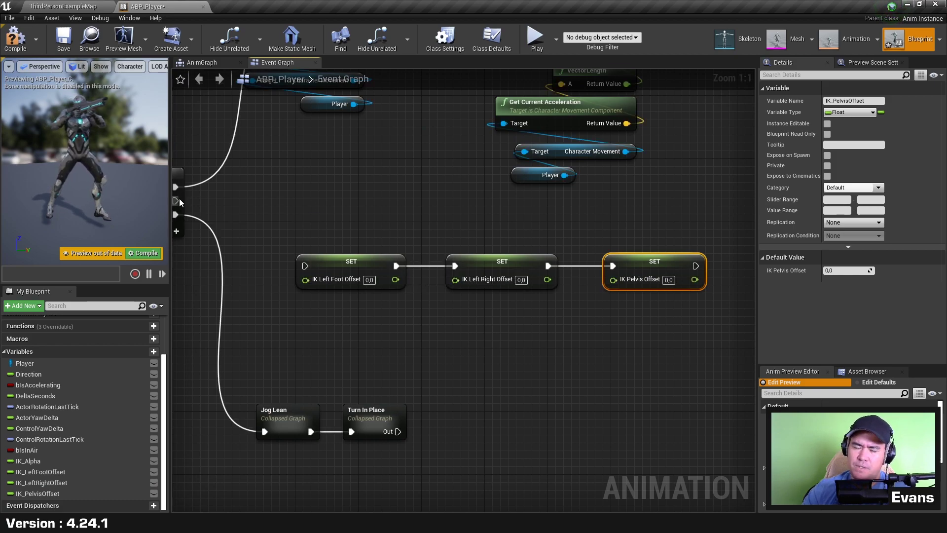
{"action": "left_click_drag", "start_coordinate": [175, 201], "coordinate": [364, 273]}
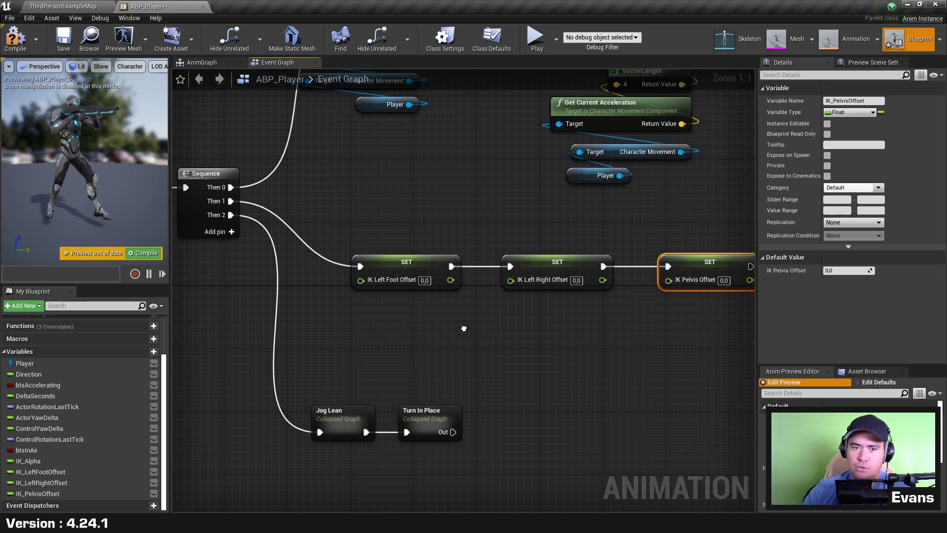
{"action": "scroll", "coordinate": [383, 326], "scroll_direction": "down", "scroll_amount": 1}
{"action": "left_click", "coordinate": [308, 350]}
{"action": "right_click_drag", "start_coordinate": [345, 345], "coordinate": [354, 310]}
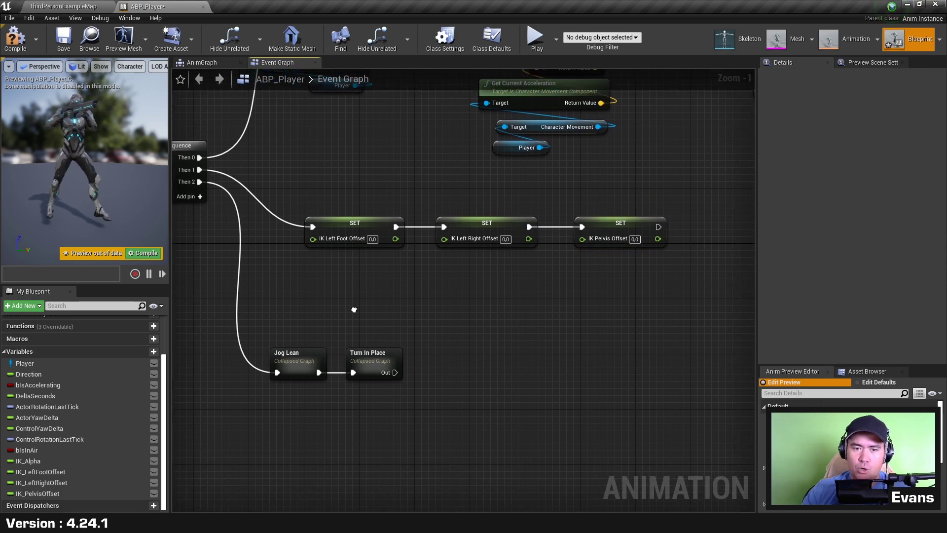
{"action": "left_click_drag", "start_coordinate": [308, 257], "coordinate": [535, 191]}
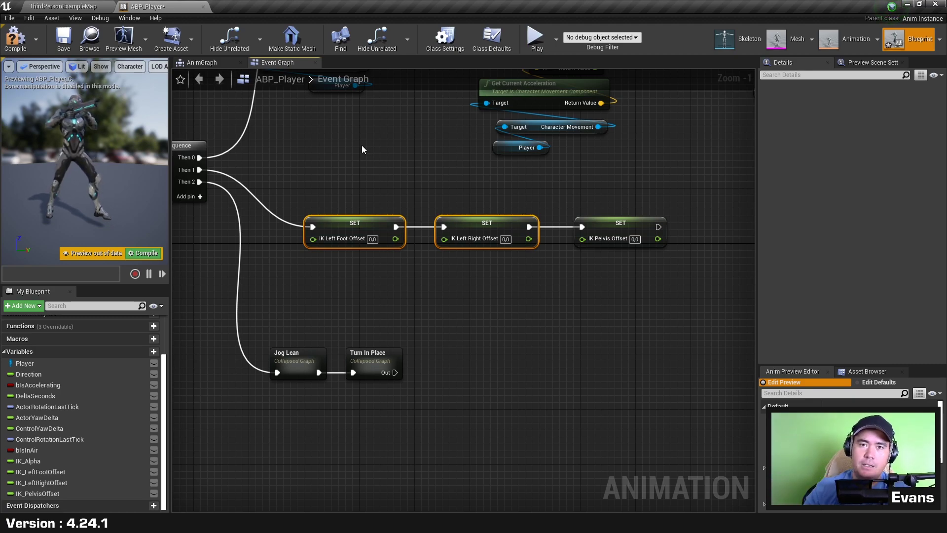
{"action": "left_click", "coordinate": [415, 289]}
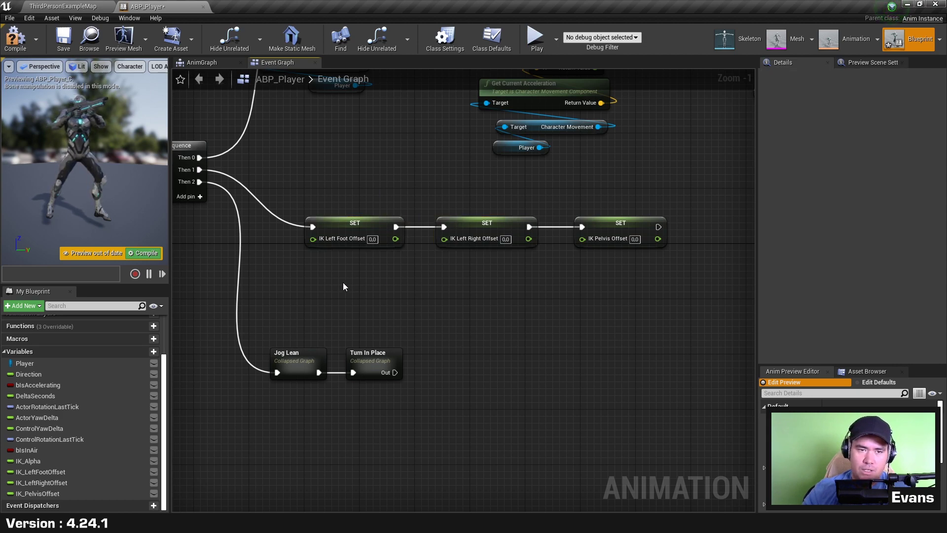
{"action": "right_click_drag", "start_coordinate": [294, 297], "coordinate": [378, 281]}
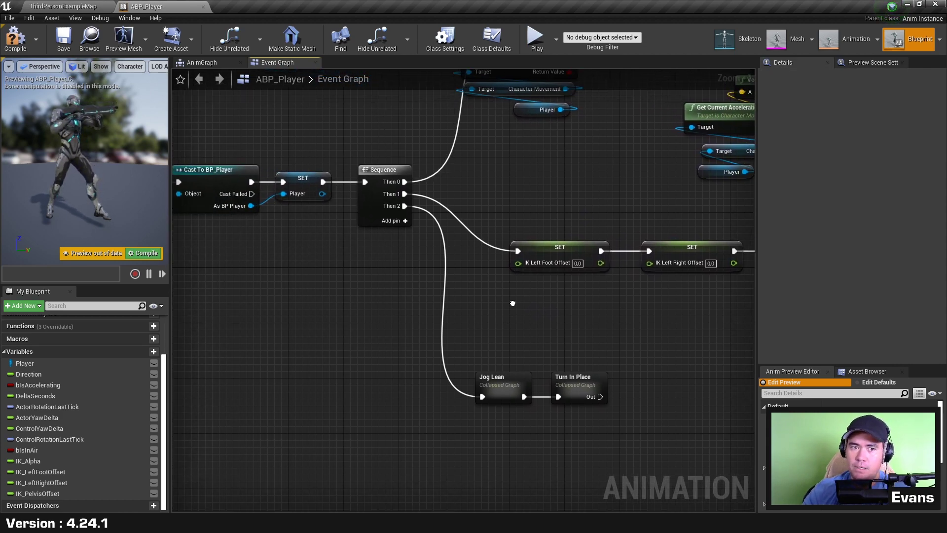
{"action": "left_click_drag", "start_coordinate": [308, 267], "coordinate": [320, 162]}
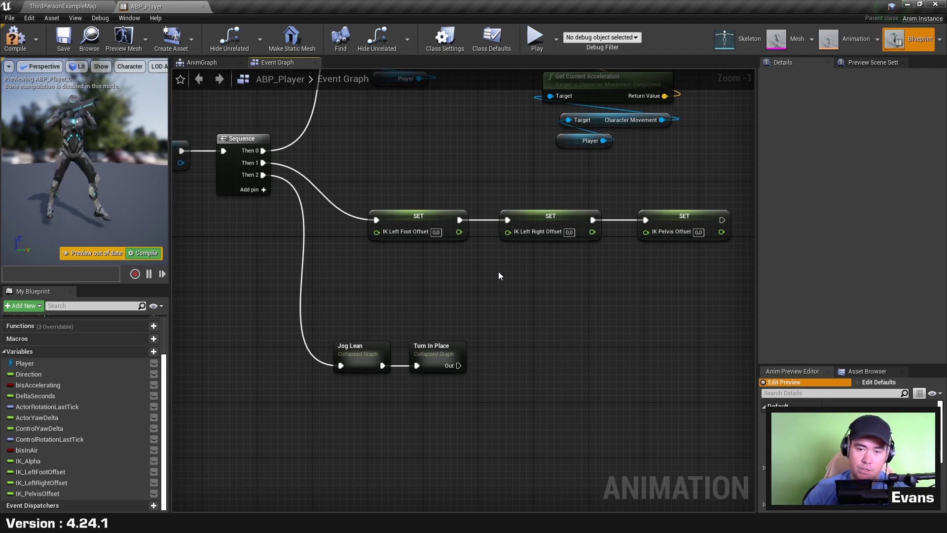
{"action": "right_click_drag", "start_coordinate": [499, 276], "coordinate": [484, 299]}
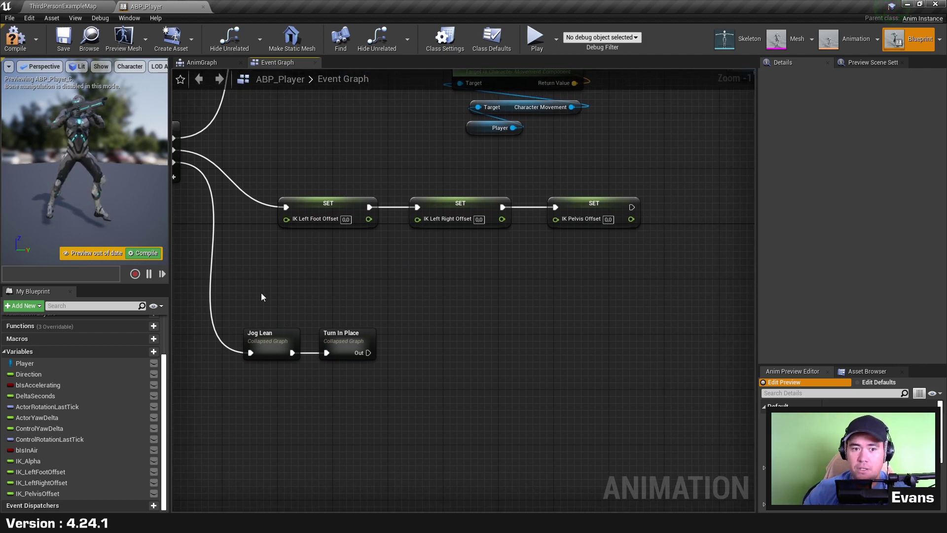
{"action": "left_click", "coordinate": [288, 338]}
{"action": "left_click", "coordinate": [383, 303]}
{"action": "right_click_drag", "start_coordinate": [396, 289], "coordinate": [430, 316]}
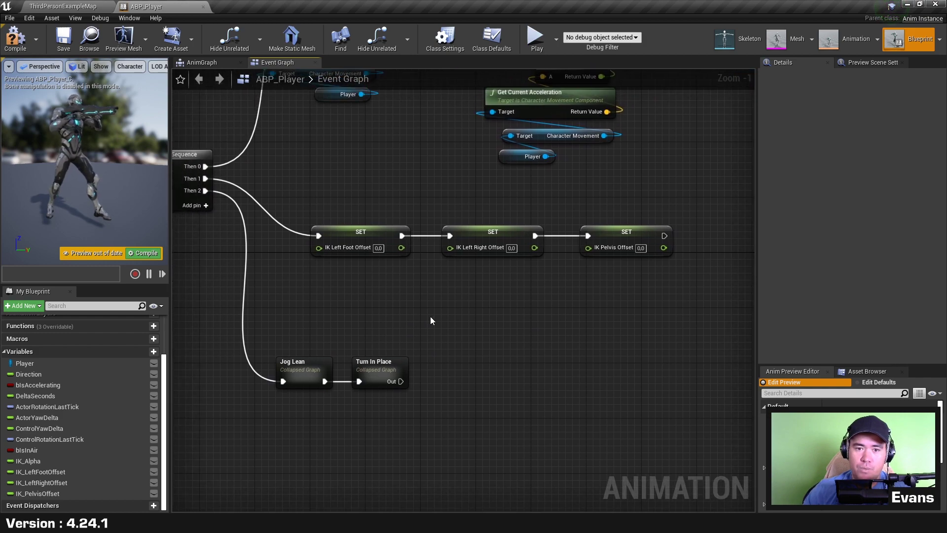
{"action": "left_click_drag", "start_coordinate": [351, 302], "coordinate": [497, 211]}
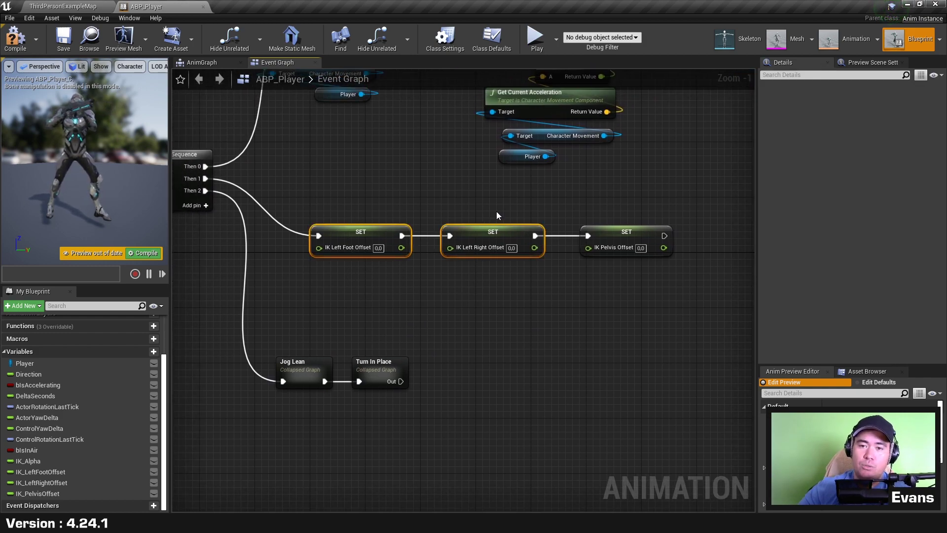
{"action": "right_click_drag", "start_coordinate": [402, 318], "coordinate": [446, 327]}
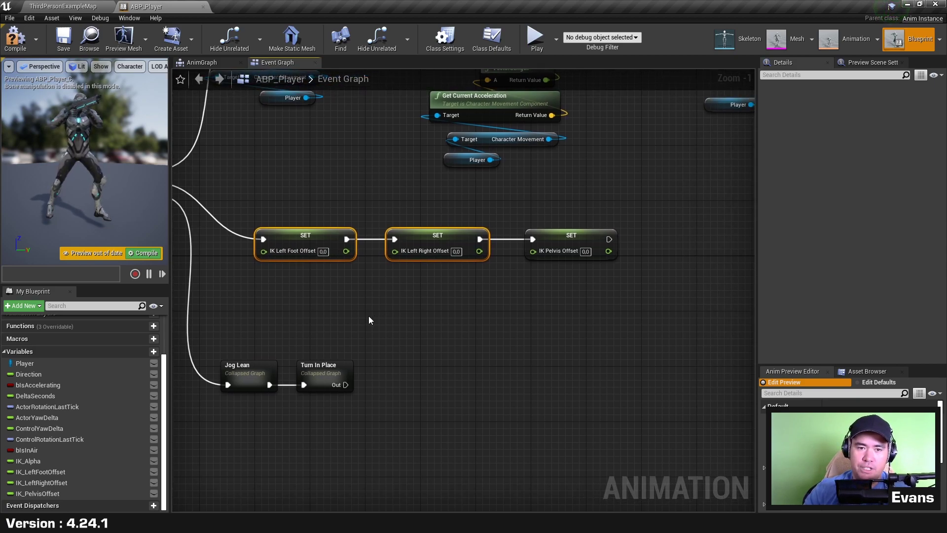
{"action": "left_click", "coordinate": [414, 247]}
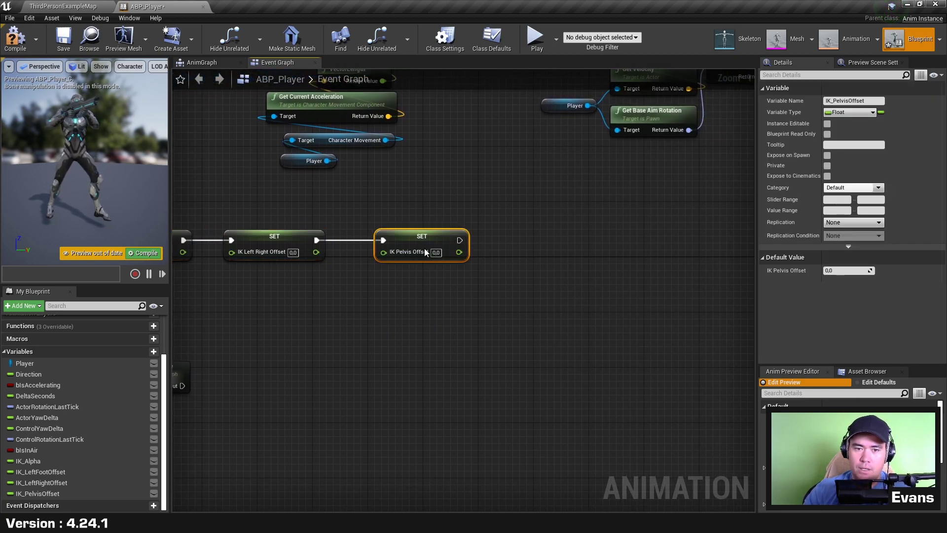
{"action": "right_click_drag", "start_coordinate": [541, 299], "coordinate": [445, 300]}
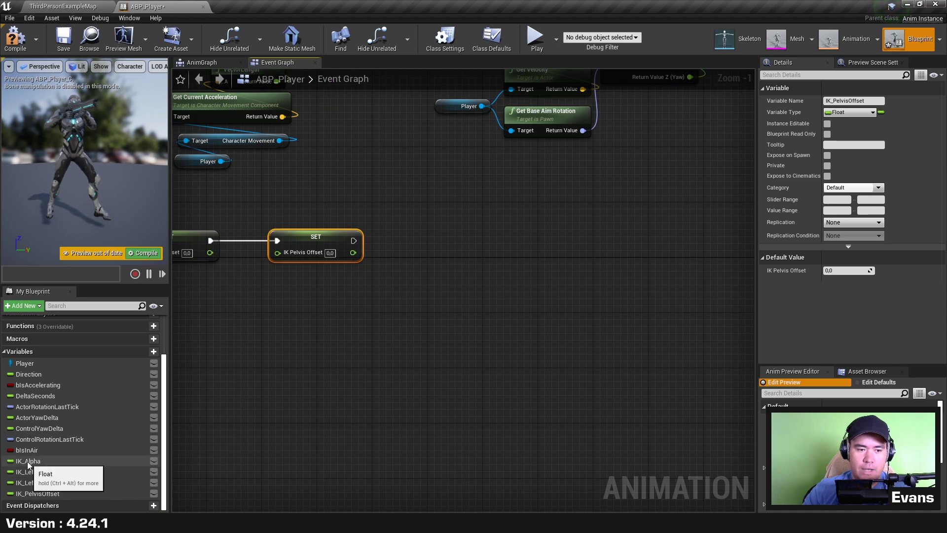
Place a SET IK Alpha node from IK_Alpha and chain it after SET IK Pelvis Offset
{"action": "mouse_move", "coordinate": [28, 461]}
{"action": "left_mouse_down"}
{"action": "mouse_move", "coordinate": [377, 309]}
{"action": "mouse_move", "coordinate": [447, 231]}
{"action": "left_mouse_up"}
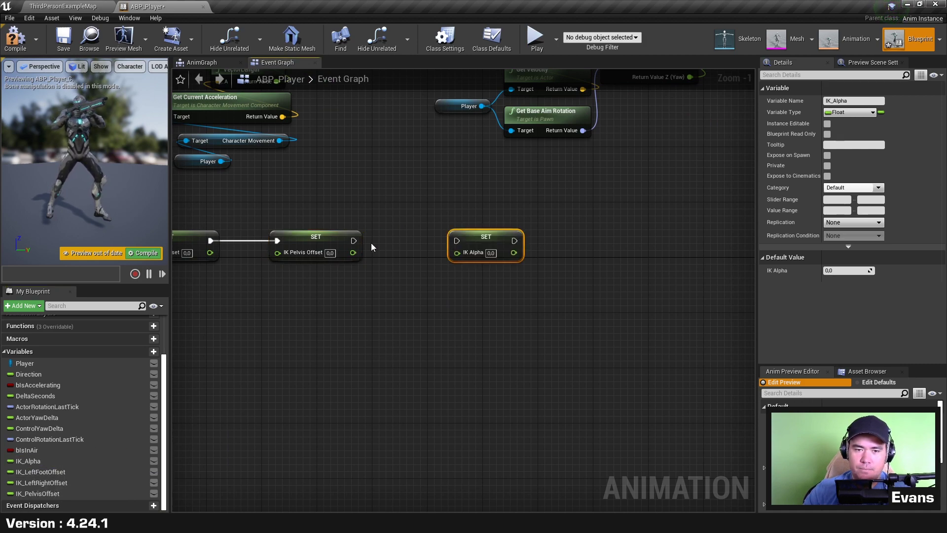
{"action": "left_click_drag", "start_coordinate": [353, 241], "coordinate": [556, 247]}
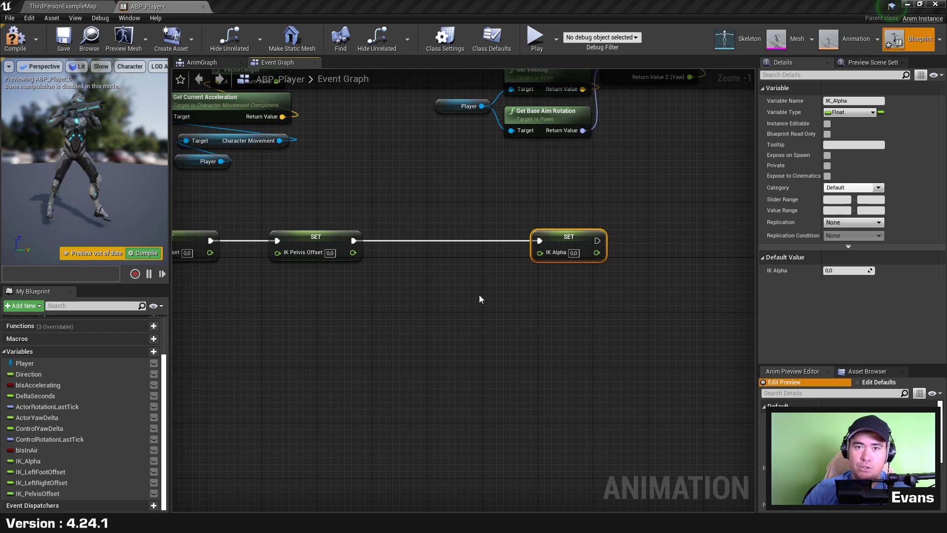
{"action": "right_click_drag", "start_coordinate": [478, 295], "coordinate": [324, 290]}
{"action": "left_click_drag", "start_coordinate": [420, 237], "coordinate": [531, 237]}
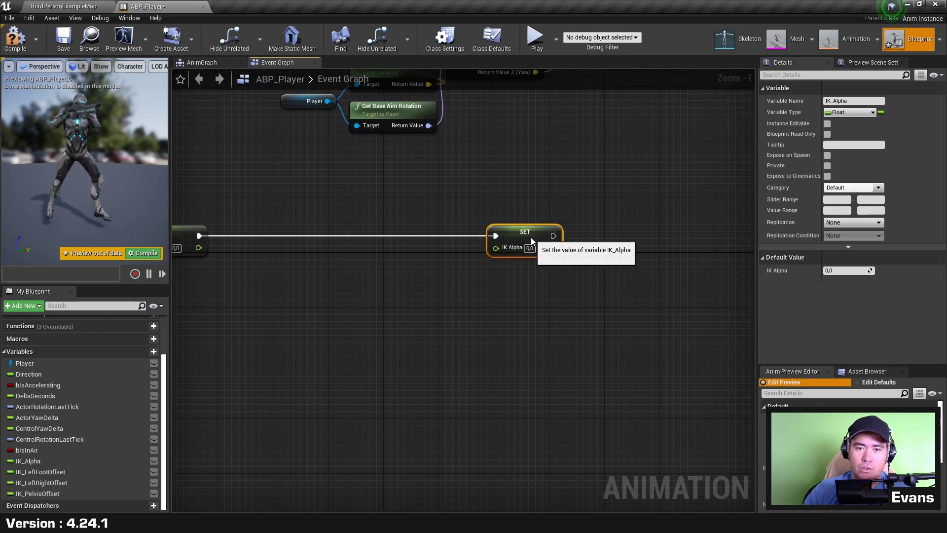
{"action": "left_click", "coordinate": [456, 313]}
{"action": "right_click_drag", "start_coordinate": [401, 312], "coordinate": [551, 237]}
Feed IK Alpha from a new Select Float node with A set to 1.0 and Pick A left unchecked
{"action": "scroll", "coordinate": [551, 238], "scroll_direction": "up", "scroll_amount": 1}
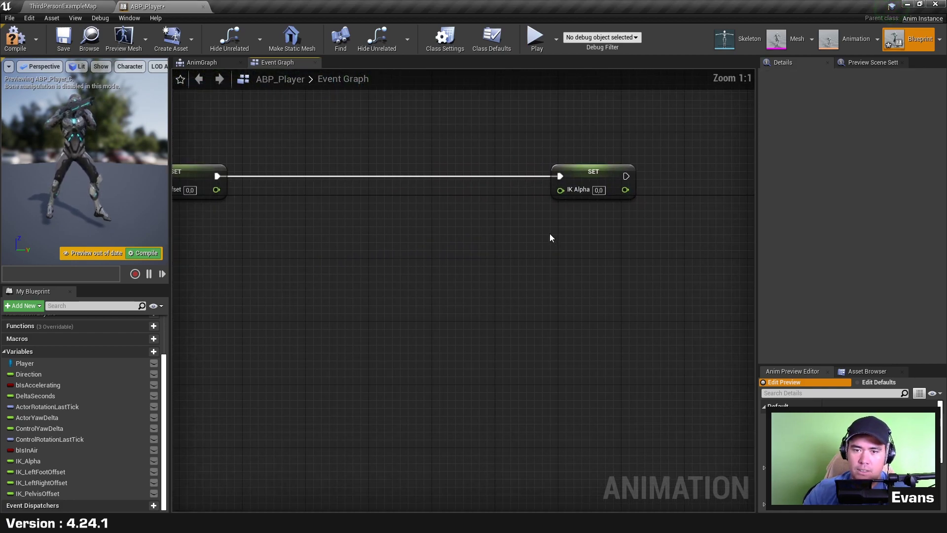
{"action": "mouse_move", "coordinate": [561, 190]}
{"action": "left_mouse_down"}
{"action": "mouse_move", "coordinate": [514, 229]}
{"action": "mouse_move", "coordinate": [476, 193]}
{"action": "left_mouse_up"}
{"action": "type", "text": "select"}
{"action": "key", "text": "Return"}
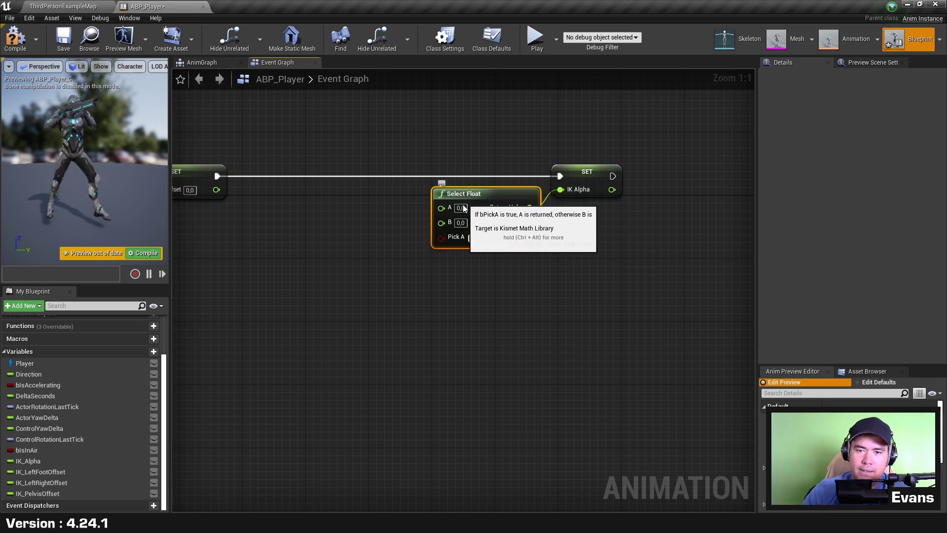
{"action": "left_click", "coordinate": [463, 208]}
{"action": "type", "text": "1"}
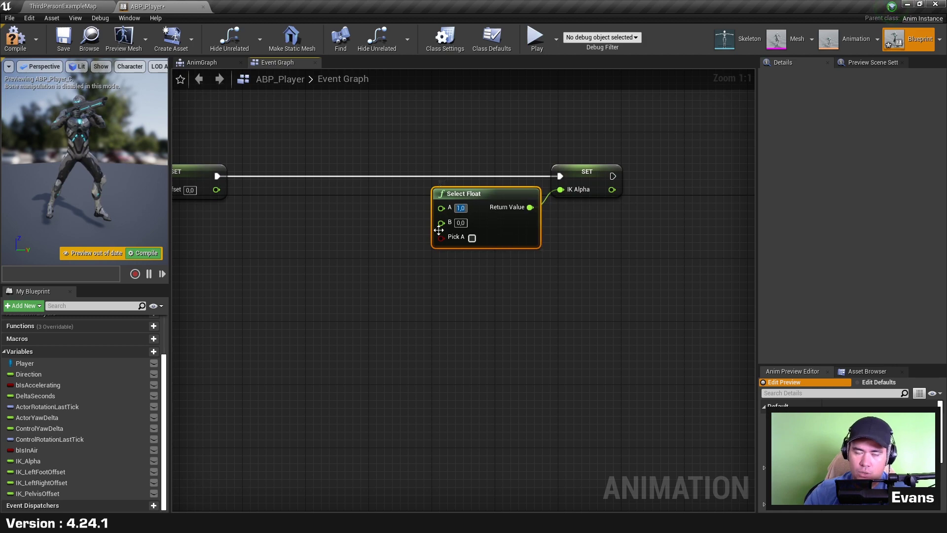
{"action": "left_click", "coordinate": [469, 250]}
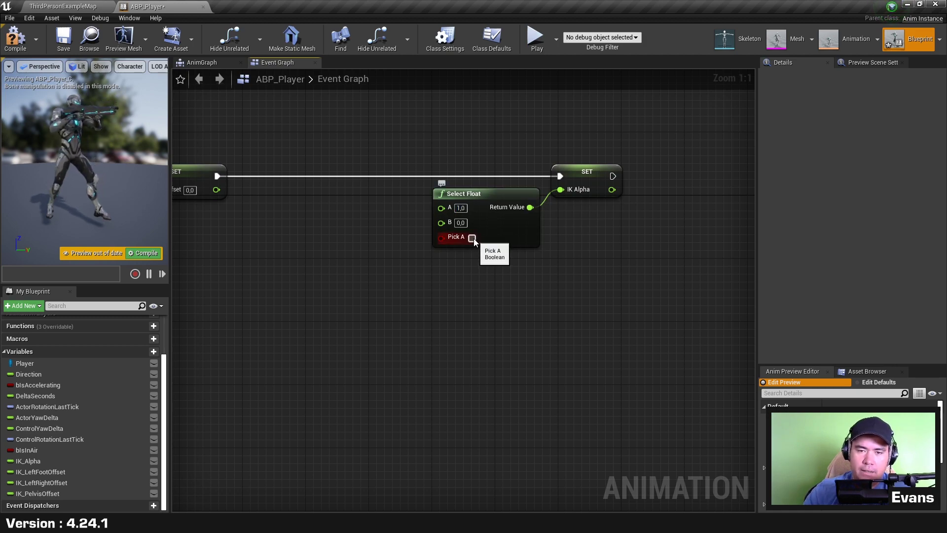
{"action": "left_click", "coordinate": [473, 238]}
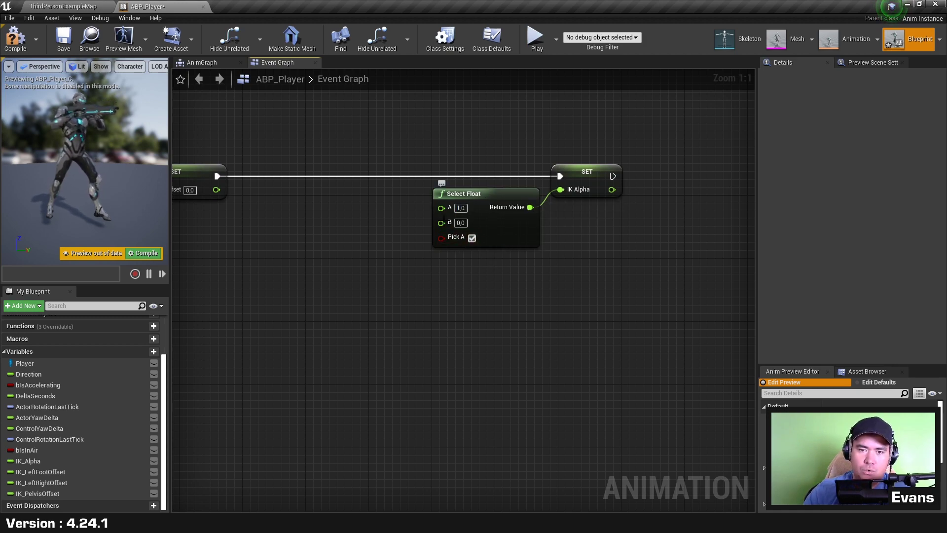
{"action": "left_click", "coordinate": [472, 238]}
{"action": "mouse_move", "coordinate": [406, 280]}
{"action": "right_mouse_down"}
{"action": "mouse_move", "coordinate": [416, 280]}
{"action": "mouse_move", "coordinate": [391, 267]}
{"action": "right_mouse_up"}
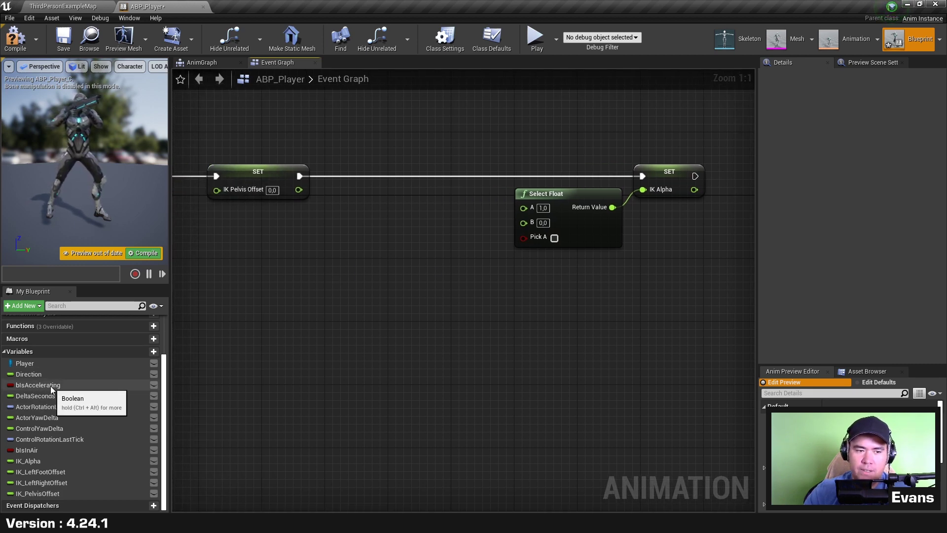
Place Is Accelerating and Is in Air getters, each feeding its own NOT node
{"action": "mouse_move", "coordinate": [50, 386]}
{"action": "left_mouse_down"}
{"action": "mouse_move", "coordinate": [112, 374]}
{"action": "mouse_move", "coordinate": [310, 237]}
{"action": "left_mouse_up"}
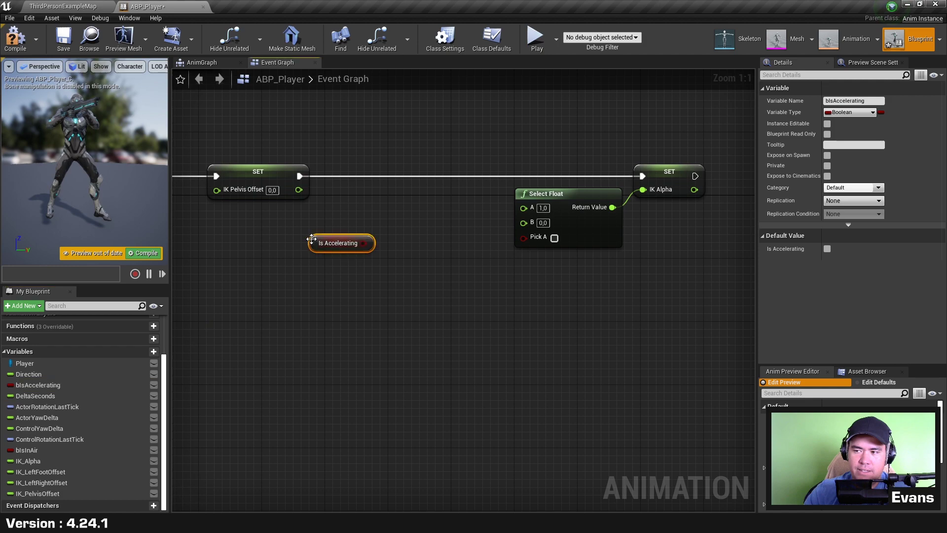
{"action": "left_click_drag", "start_coordinate": [33, 450], "coordinate": [314, 257], "text": "ctrl"}
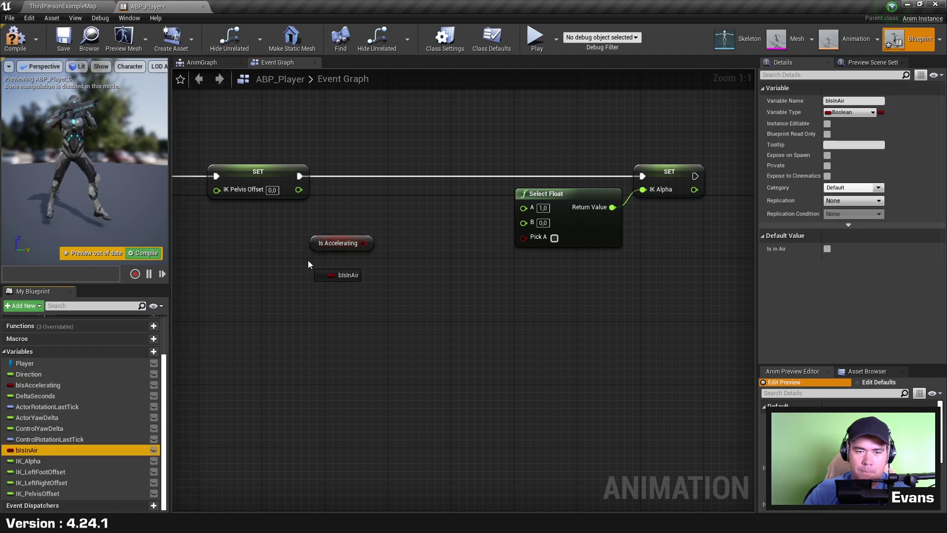
{"action": "left_click_drag", "start_coordinate": [365, 243], "coordinate": [387, 238]}
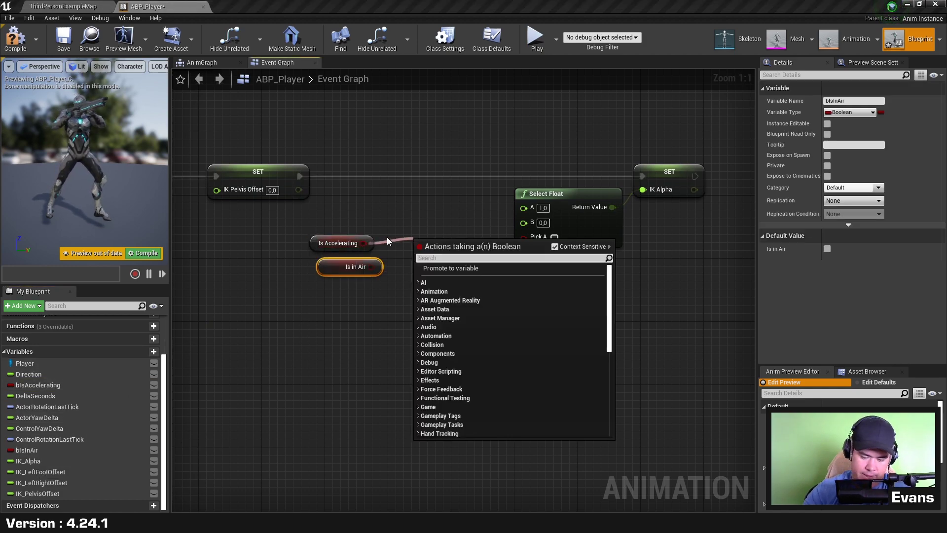
{"action": "type", "text": "not"}
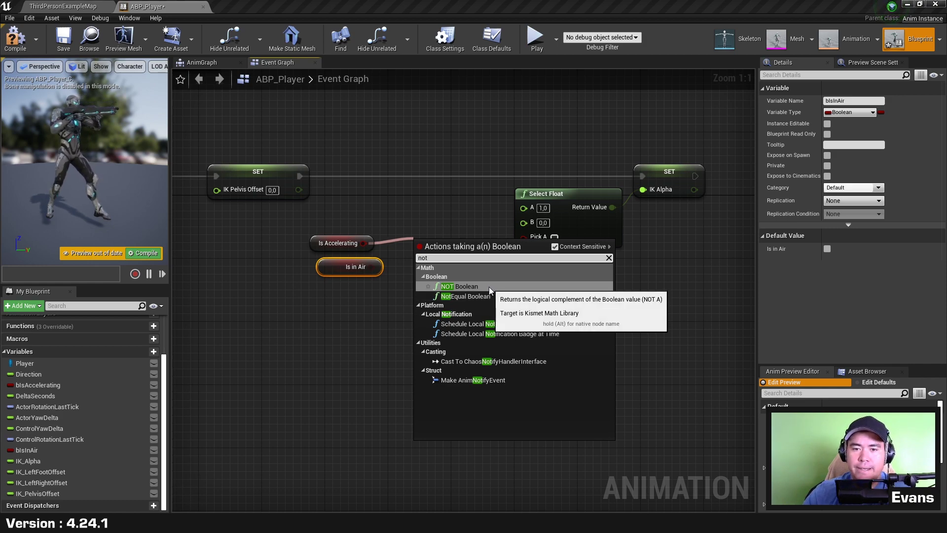
{"action": "left_click", "coordinate": [490, 287]}
{"action": "key", "text": "ctrl+c"}
{"action": "key", "text": "ctrl+v"}
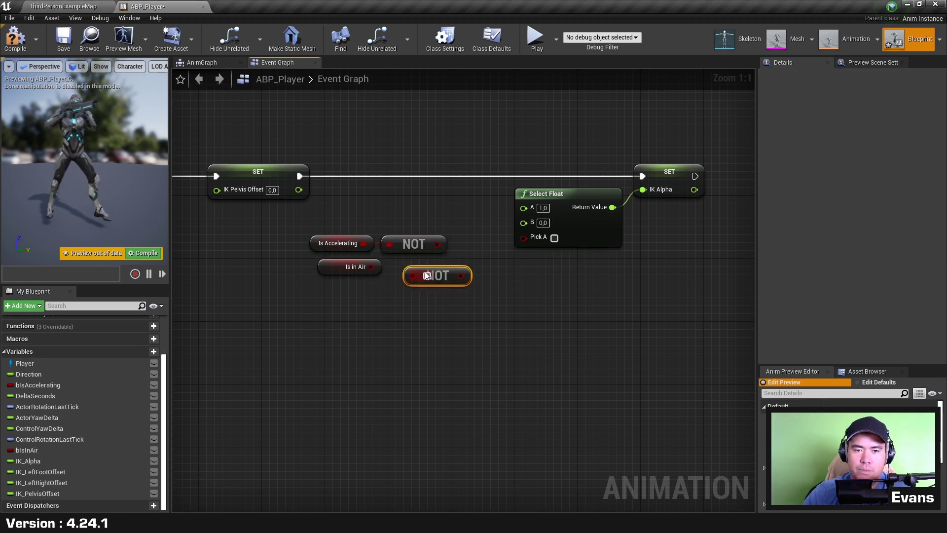
{"action": "left_click_drag", "start_coordinate": [394, 271], "coordinate": [413, 274]}
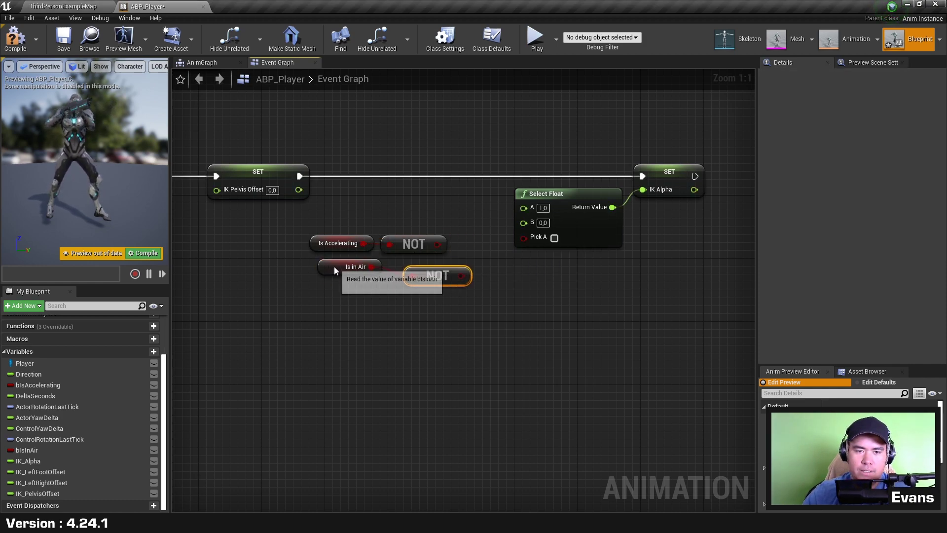
{"action": "left_click_drag", "start_coordinate": [334, 267], "coordinate": [317, 274]}
{"action": "mouse_move", "coordinate": [434, 277]}
{"action": "left_mouse_down"}
{"action": "mouse_move", "coordinate": [400, 278]}
{"action": "mouse_move", "coordinate": [414, 275]}
{"action": "left_mouse_up"}
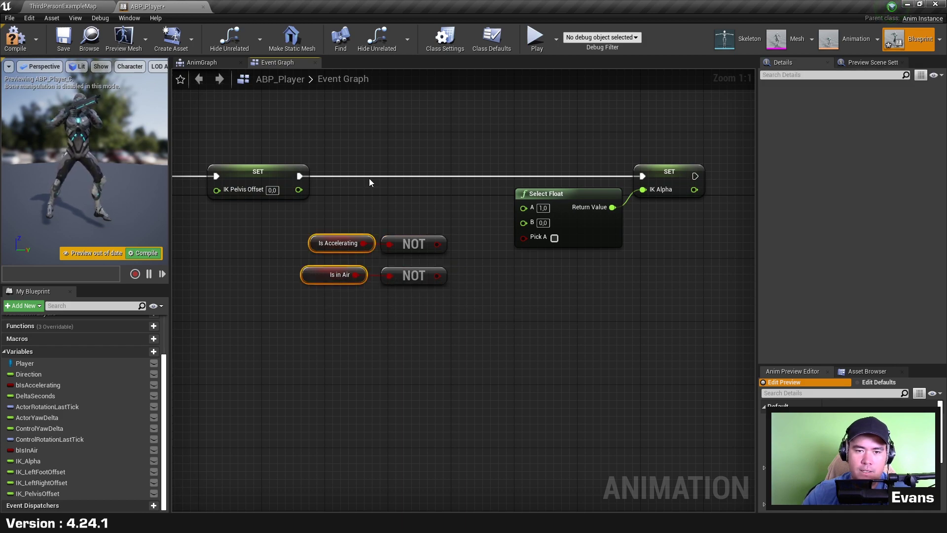
{"action": "left_click", "coordinate": [548, 294]}
Add an AND node after the NOT nodes and wire its result into Select Float's Pick A
{"action": "left_click_drag", "start_coordinate": [437, 244], "coordinate": [484, 268]}
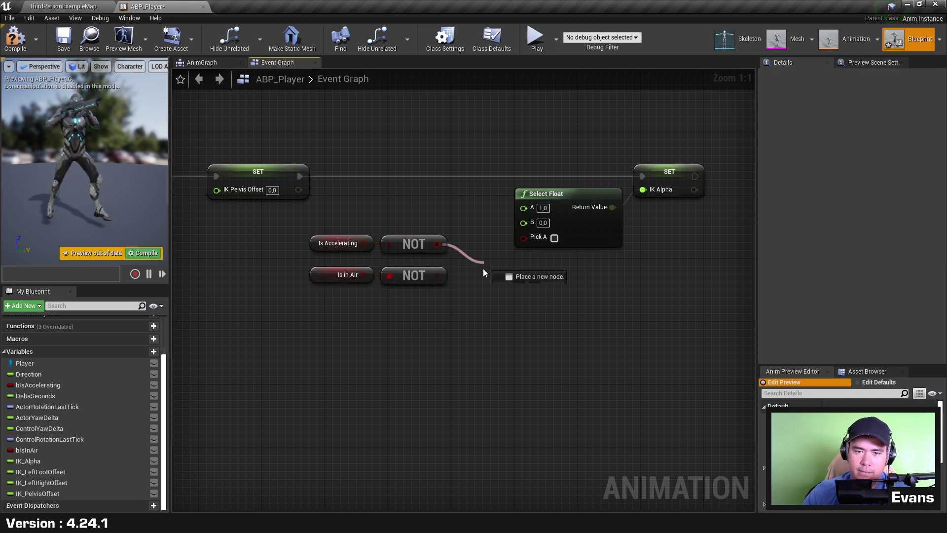
{"action": "type", "text": "and"}
{"action": "key", "text": "Return"}
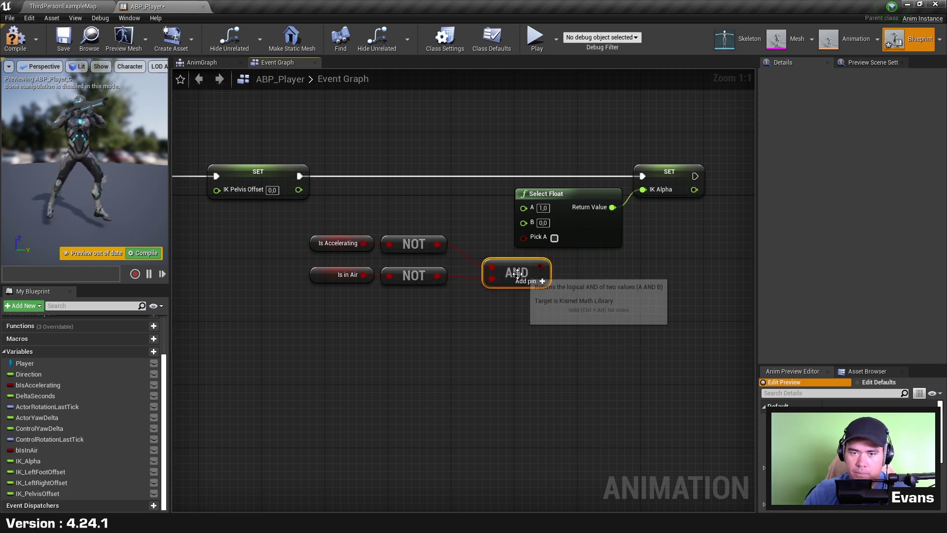
{"action": "mouse_move", "coordinate": [519, 272]}
{"action": "left_mouse_down"}
{"action": "mouse_move", "coordinate": [489, 262]}
{"action": "mouse_move", "coordinate": [524, 238]}
{"action": "left_mouse_up"}
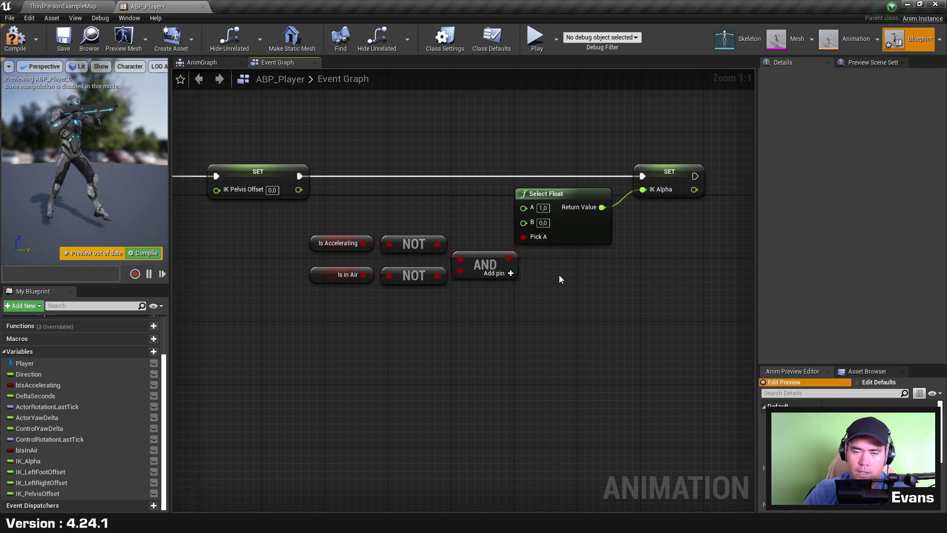
{"action": "right_click_drag", "start_coordinate": [414, 326], "coordinate": [440, 335]}
Align the getters and NOT nodes neatly in line with the AND node
{"action": "mouse_move", "coordinate": [362, 323]}
{"action": "left_mouse_down"}
{"action": "mouse_move", "coordinate": [468, 240]}
{"action": "mouse_move", "coordinate": [563, 262]}
{"action": "left_mouse_up"}
{"action": "left_click", "coordinate": [507, 262], "text": "ctrl"}
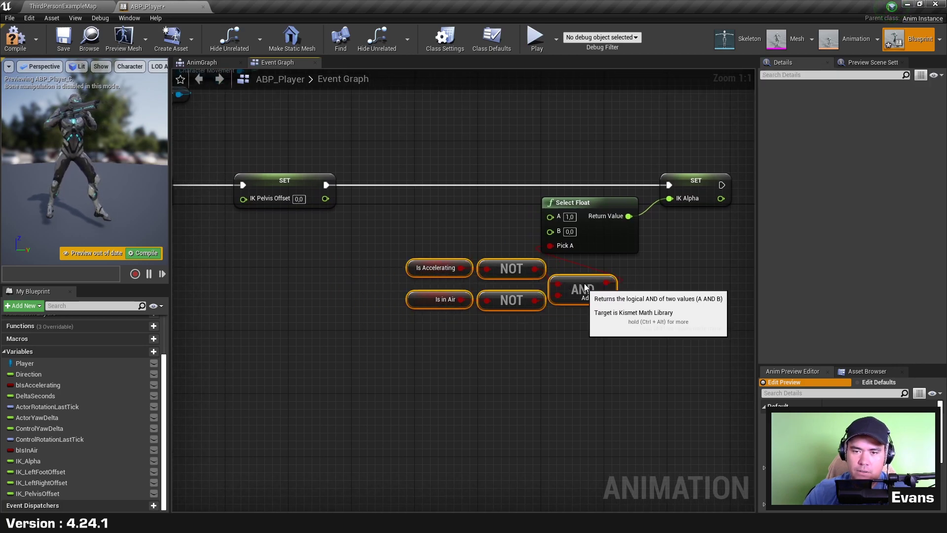
{"action": "right_click_drag", "start_coordinate": [684, 289], "coordinate": [623, 304]}
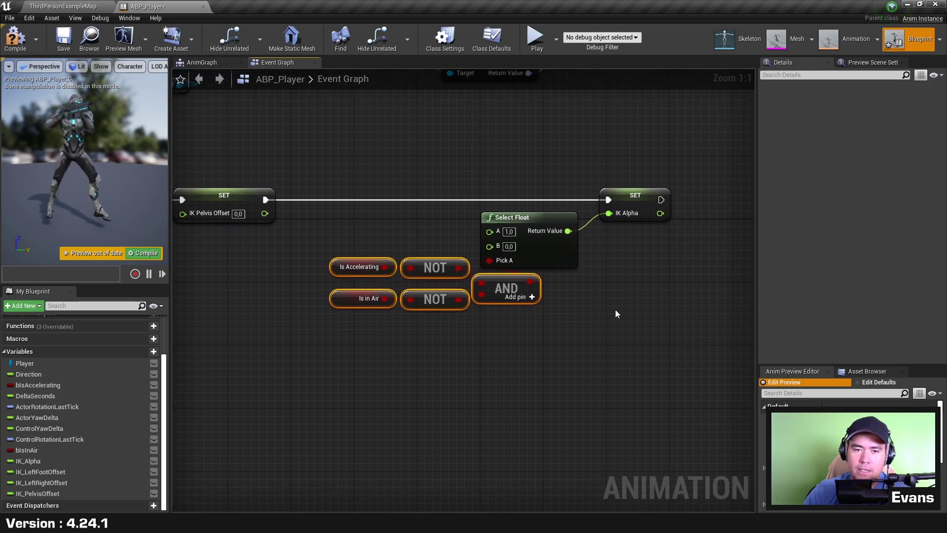
{"action": "left_click", "coordinate": [384, 375]}
{"action": "mouse_move", "coordinate": [317, 359]}
{"action": "left_mouse_down"}
{"action": "mouse_move", "coordinate": [419, 254]}
{"action": "mouse_move", "coordinate": [435, 273]}
{"action": "left_mouse_up"}
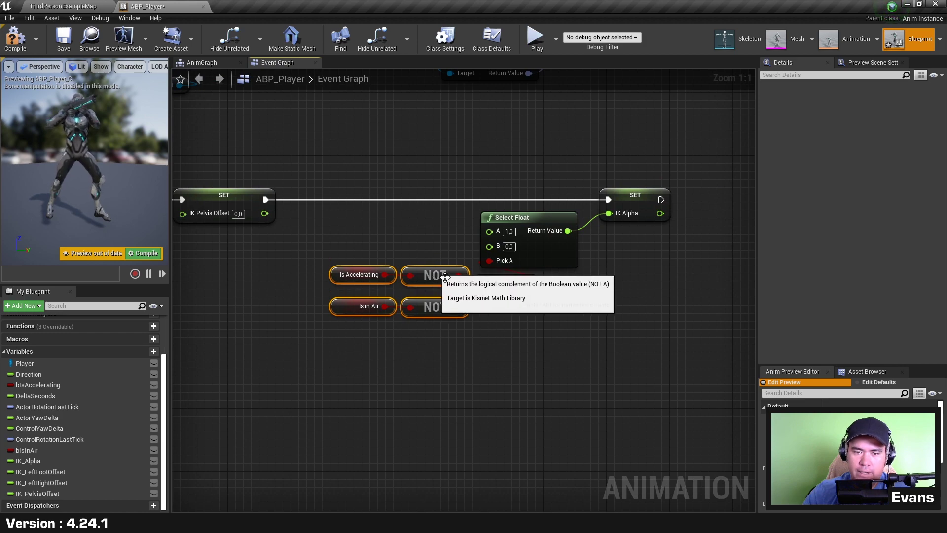
{"action": "left_click", "coordinate": [606, 333]}
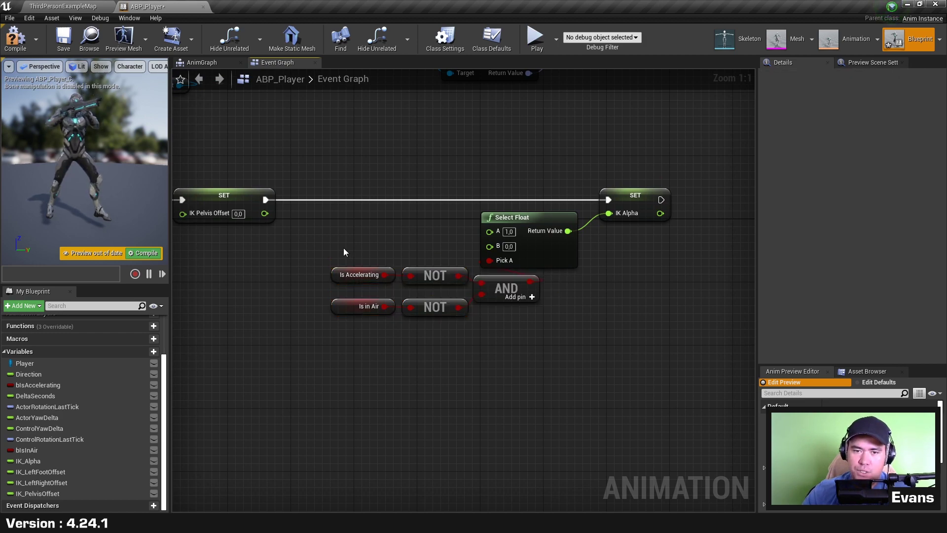
{"action": "left_click_drag", "start_coordinate": [354, 248], "coordinate": [449, 288]}
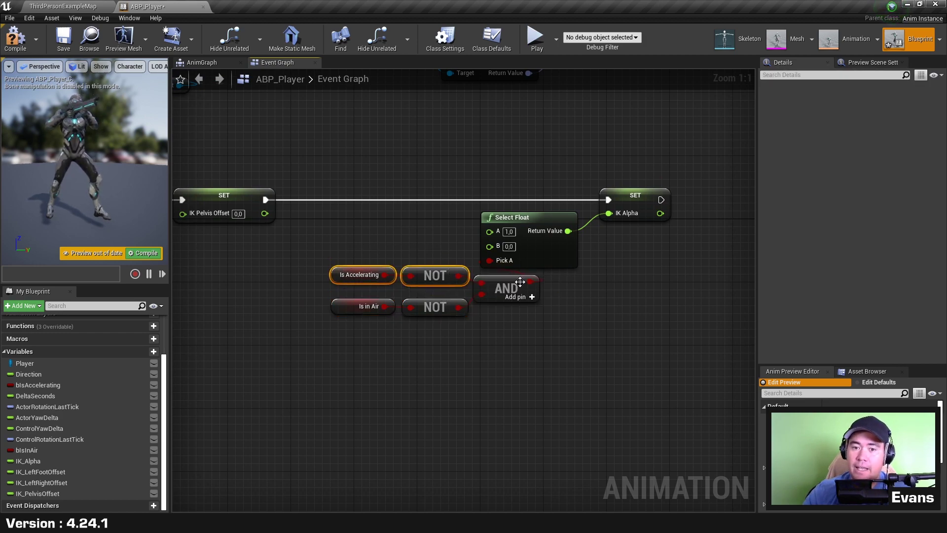
{"action": "left_click_drag", "start_coordinate": [339, 366], "coordinate": [429, 312]}
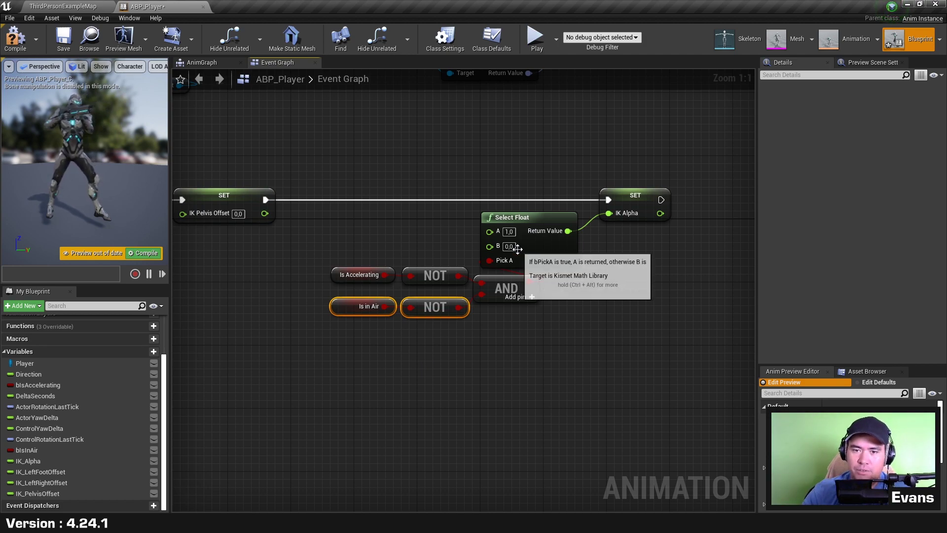
Check the AnimGraph, then compile and save ABP_Player from the Event Graph
{"action": "left_click", "coordinate": [201, 62]}
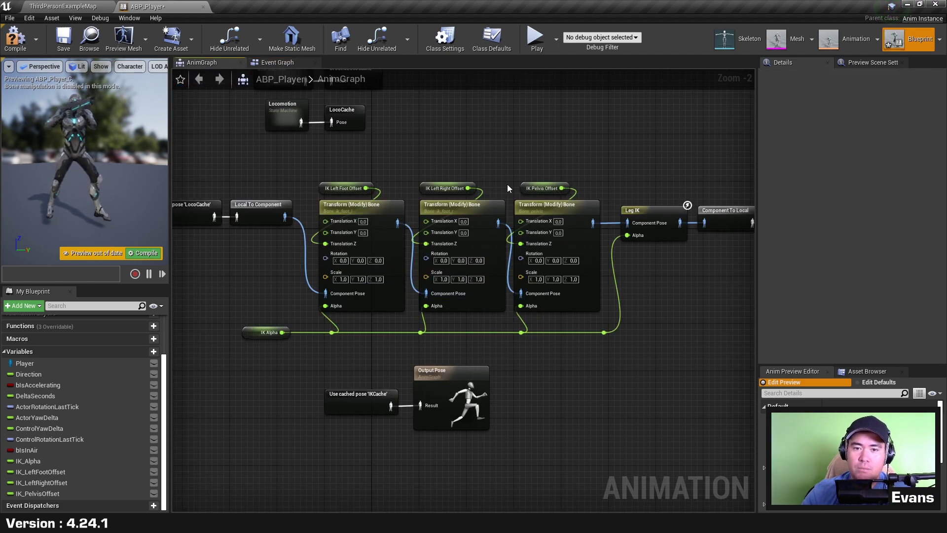
{"action": "left_click", "coordinate": [288, 63]}
{"action": "left_click", "coordinate": [15, 37]}
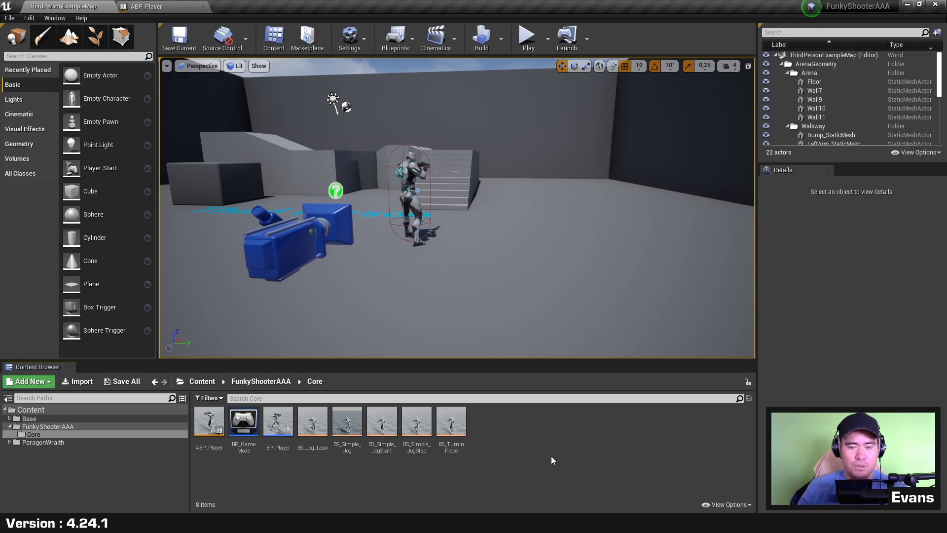
Open BP_Player from the Content Browser, look over its Event Graph, and return to ThirdPersonExampleMap
{"action": "double_click", "coordinate": [274, 428]}
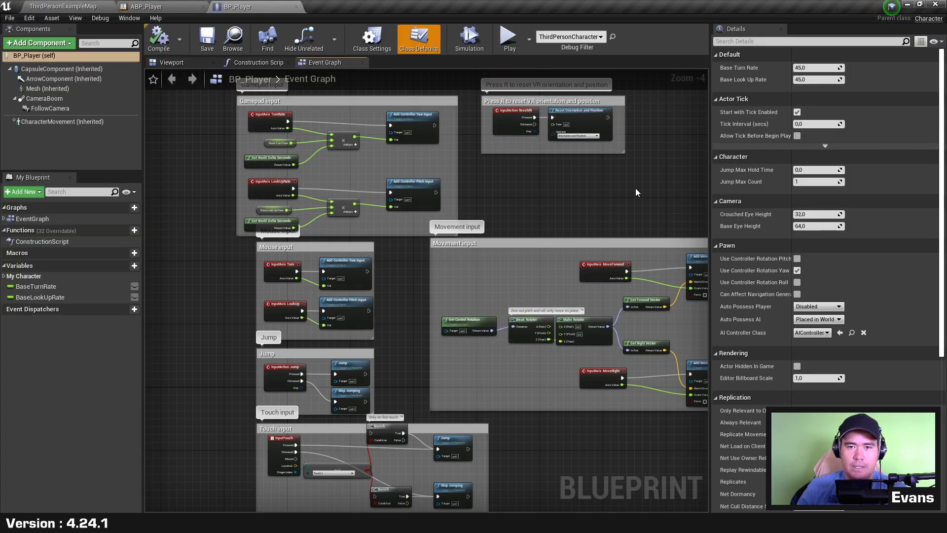
{"action": "right_click_drag", "start_coordinate": [635, 188], "coordinate": [417, 202]}
{"action": "scroll", "coordinate": [417, 203], "scroll_direction": "up", "scroll_amount": 1}
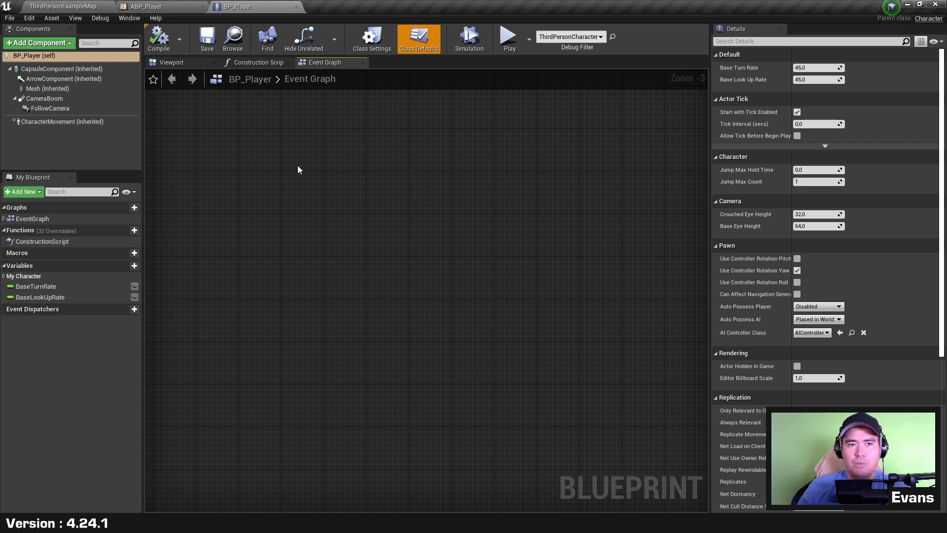
{"action": "left_click", "coordinate": [79, 5]}
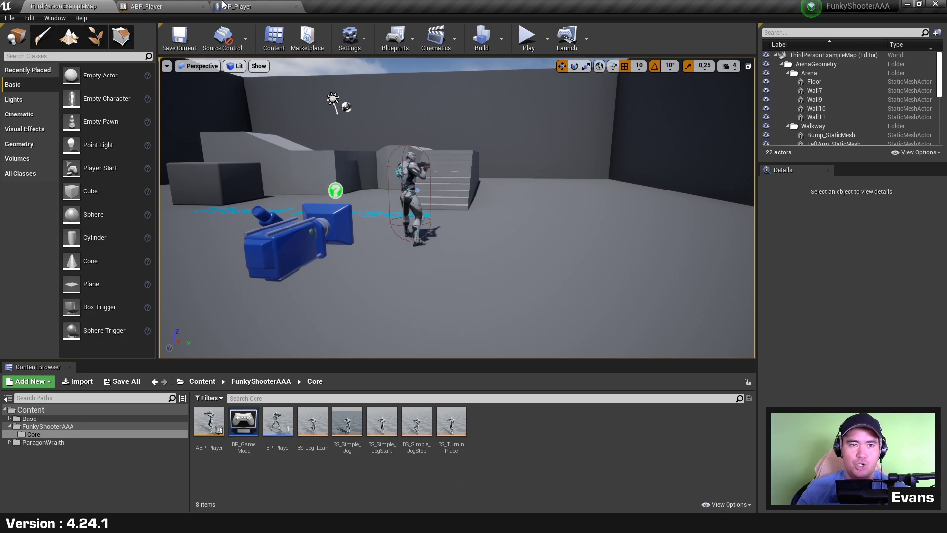
{"action": "left_click", "coordinate": [238, 6]}
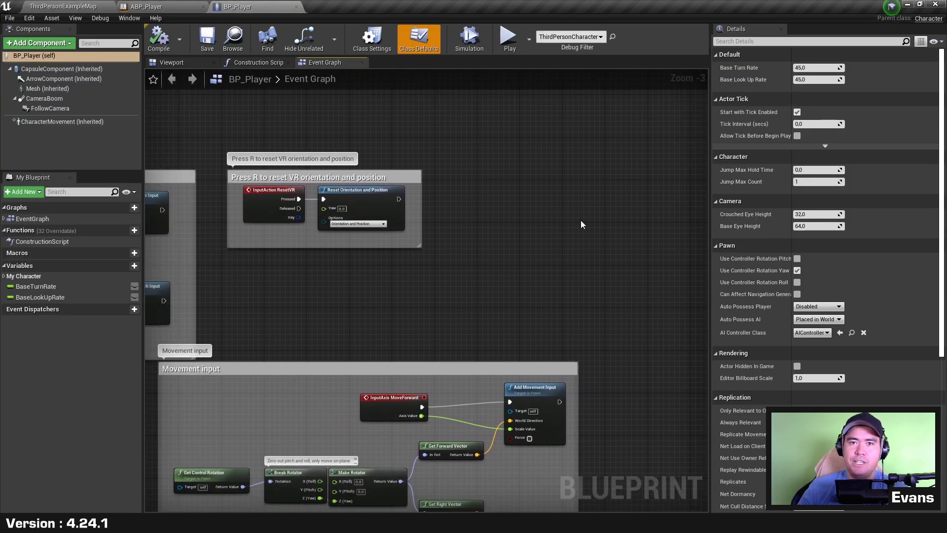
{"action": "right_click_drag", "start_coordinate": [597, 225], "coordinate": [404, 216]}
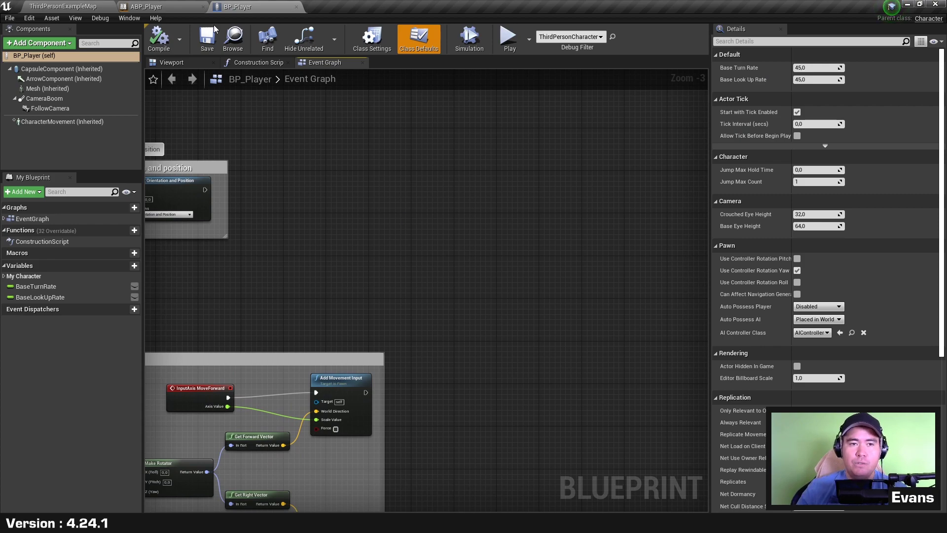
{"action": "left_click", "coordinate": [89, 7]}
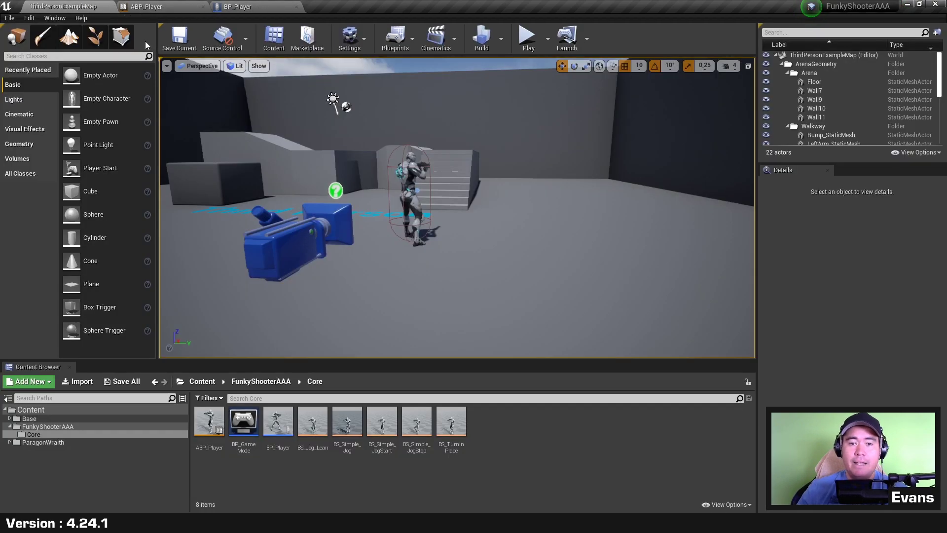
Create an Actor Component Blueprint class called AC_IK_Feet in Core, then enlarge the Content Browser
{"action": "right_click", "coordinate": [487, 428]}
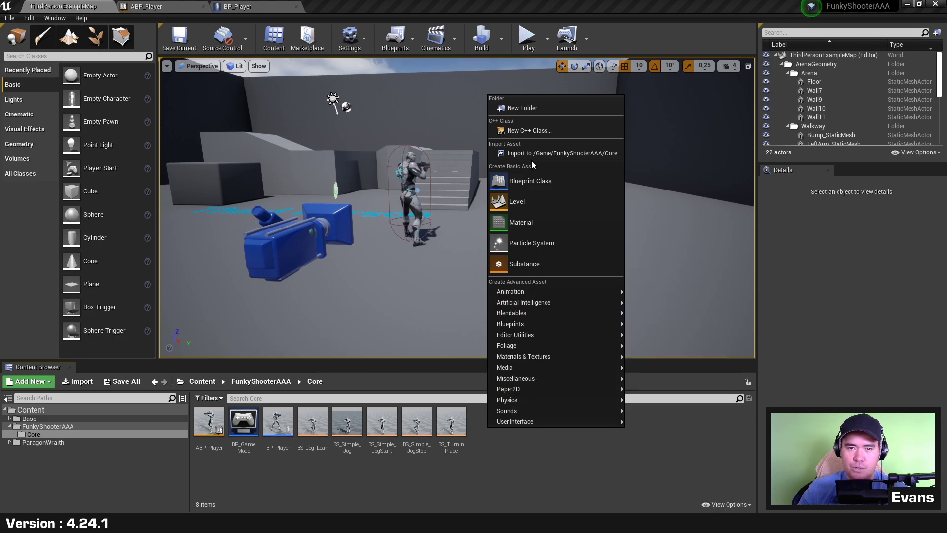
{"action": "left_click", "coordinate": [528, 183]}
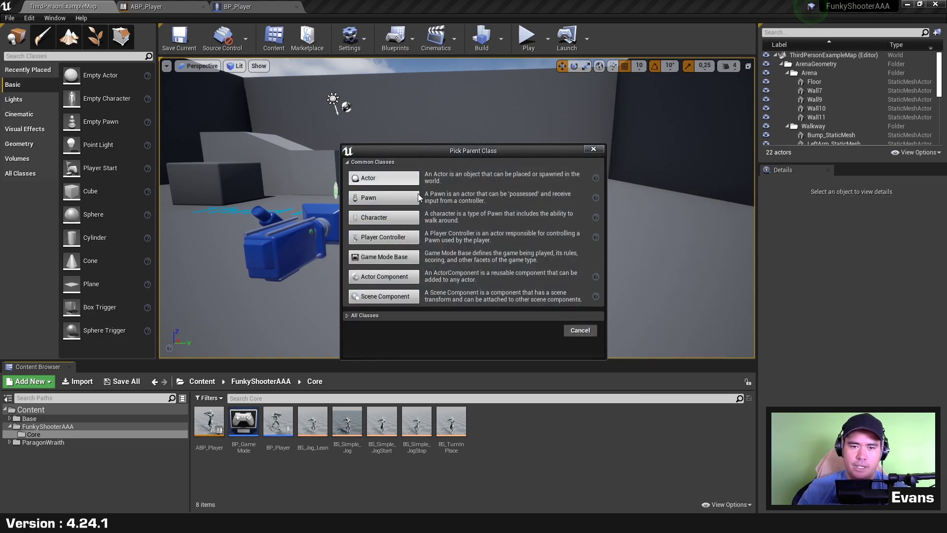
{"action": "left_click", "coordinate": [392, 279]}
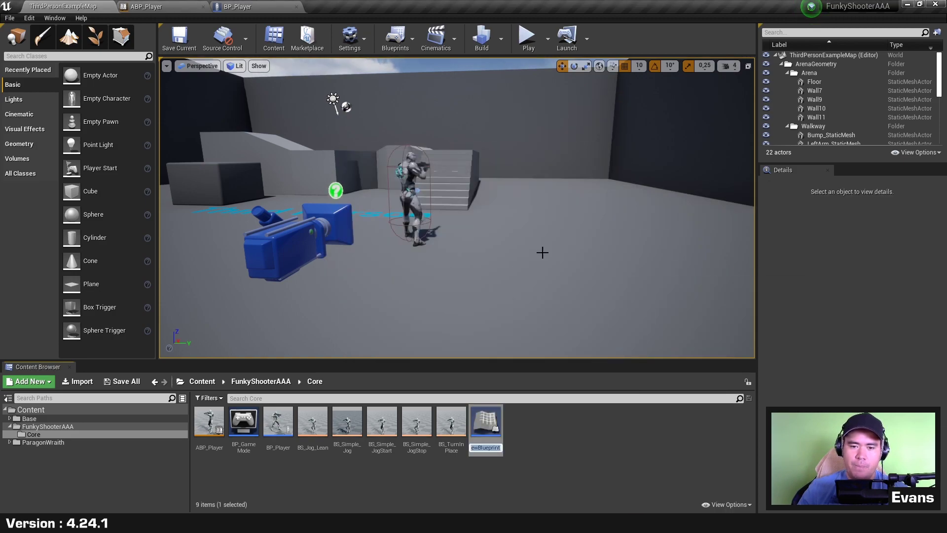
{"action": "type", "text": "AC"}
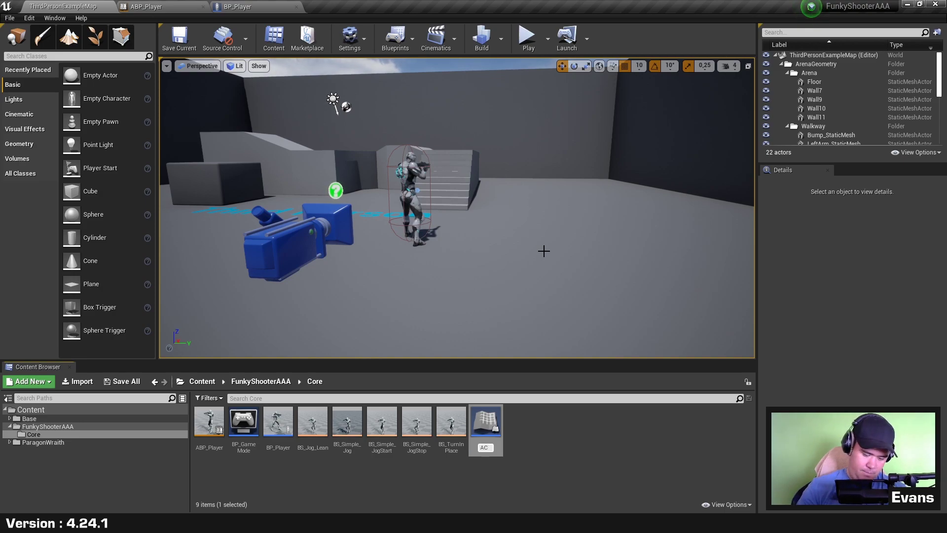
{"action": "type", "text": "_IK_Feet"}
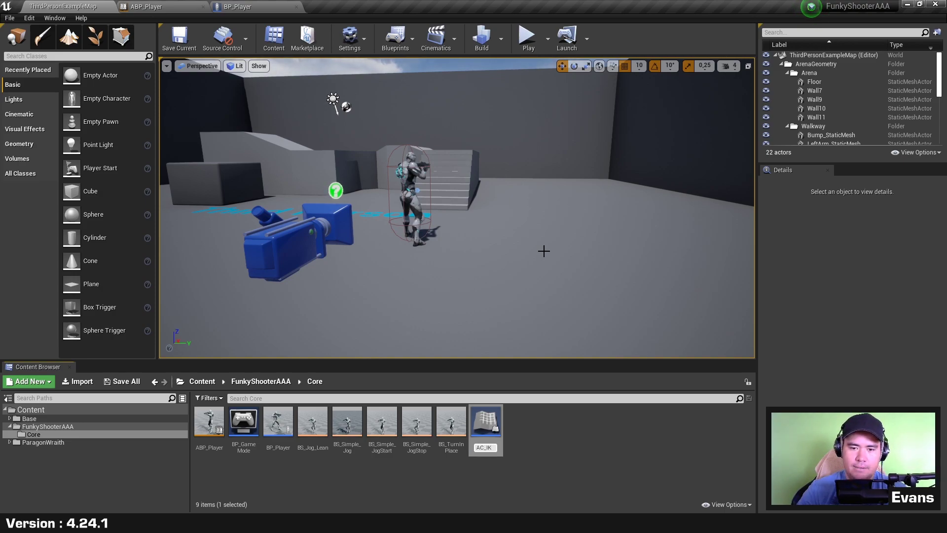
{"action": "key", "text": "Return"}
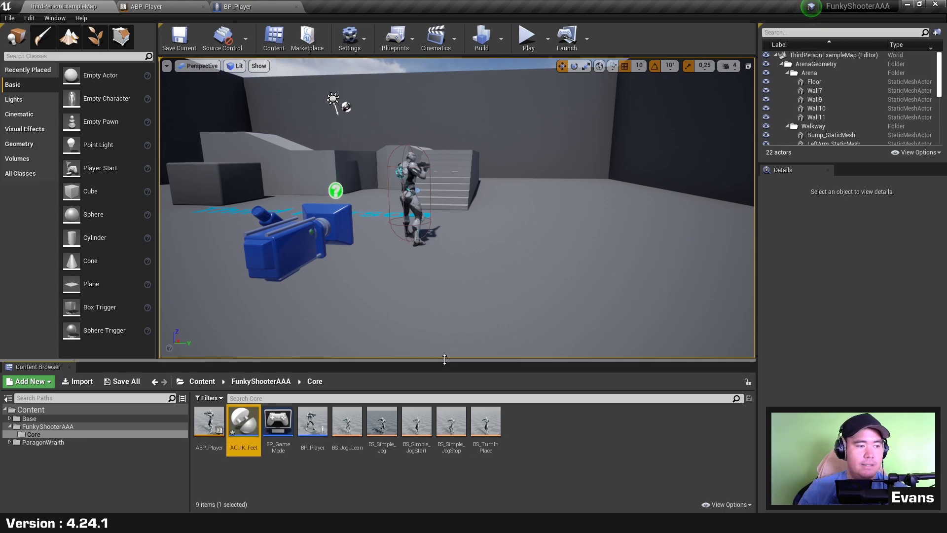
{"action": "left_click_drag", "start_coordinate": [444, 363], "coordinate": [443, 314]}
{"action": "scroll", "coordinate": [304, 437], "scroll_direction": "up", "scroll_amount": 3, "text": "ctrl"}
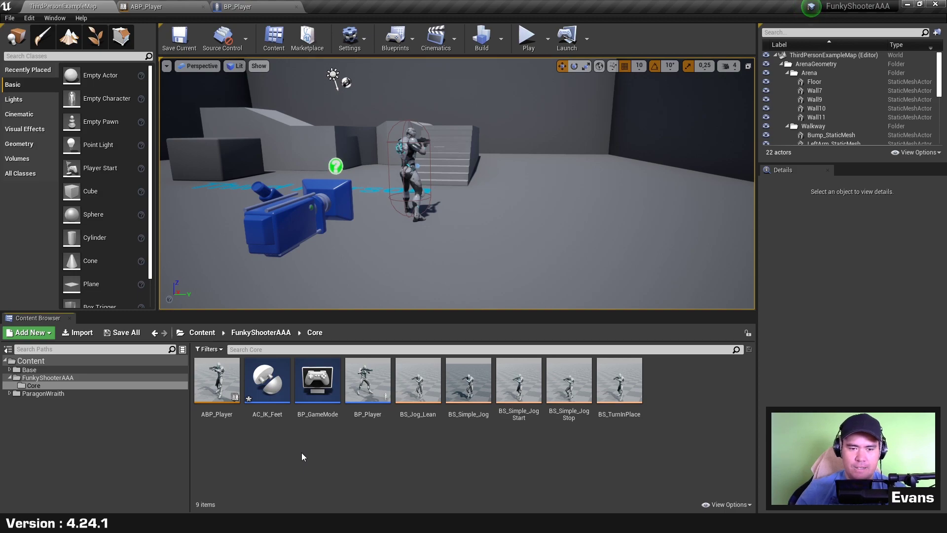
Open the AC_IK_Feet blueprint and save it
{"action": "double_click", "coordinate": [271, 388]}
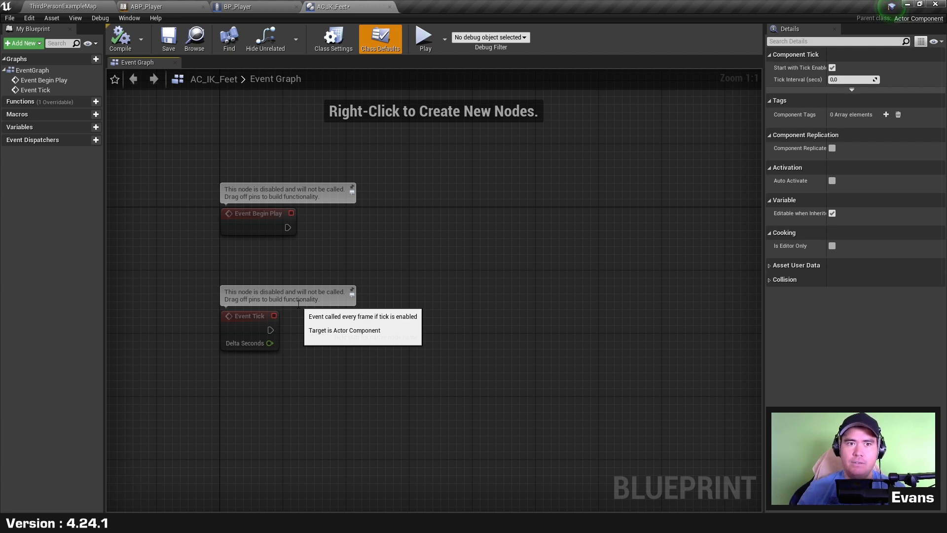
{"action": "left_click", "coordinate": [250, 6]}
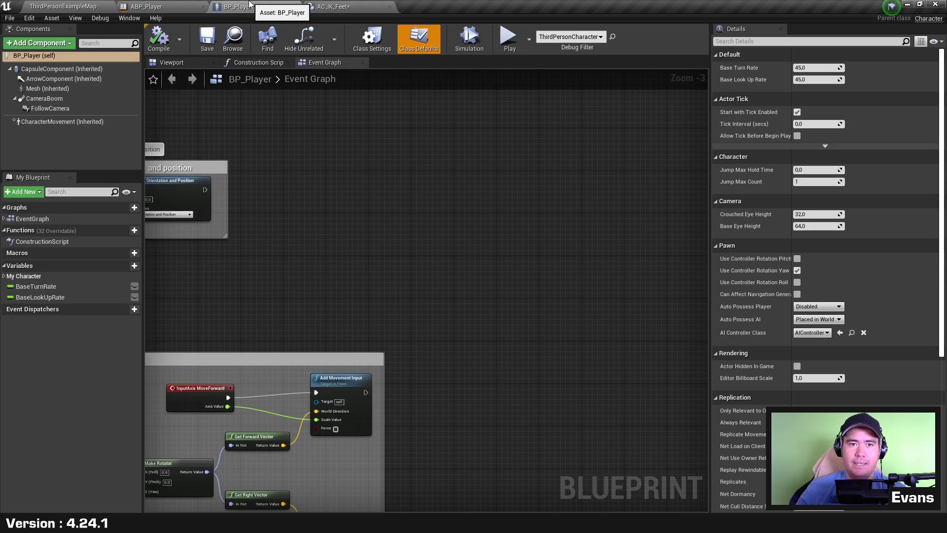
{"action": "left_click", "coordinate": [331, 11]}
{"action": "left_click", "coordinate": [166, 37]}
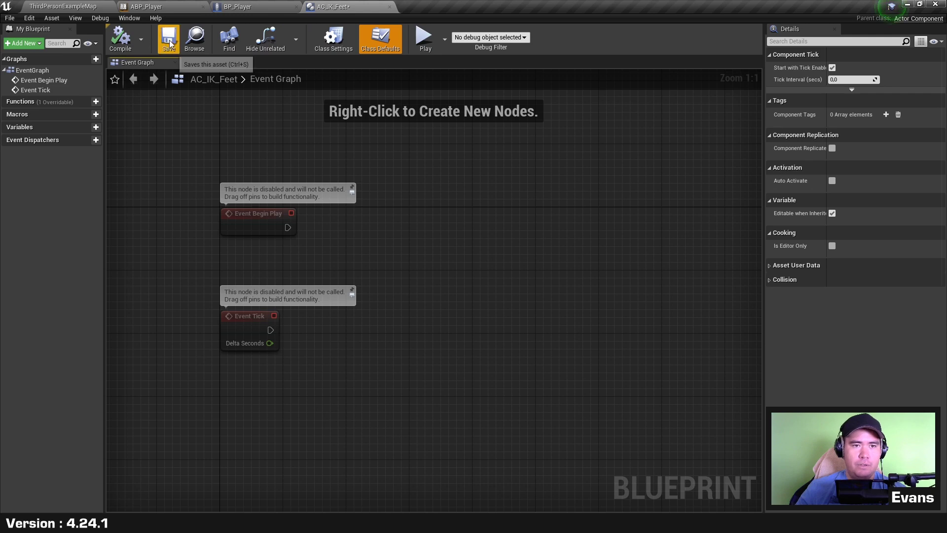
{"action": "left_click", "coordinate": [278, 6]}
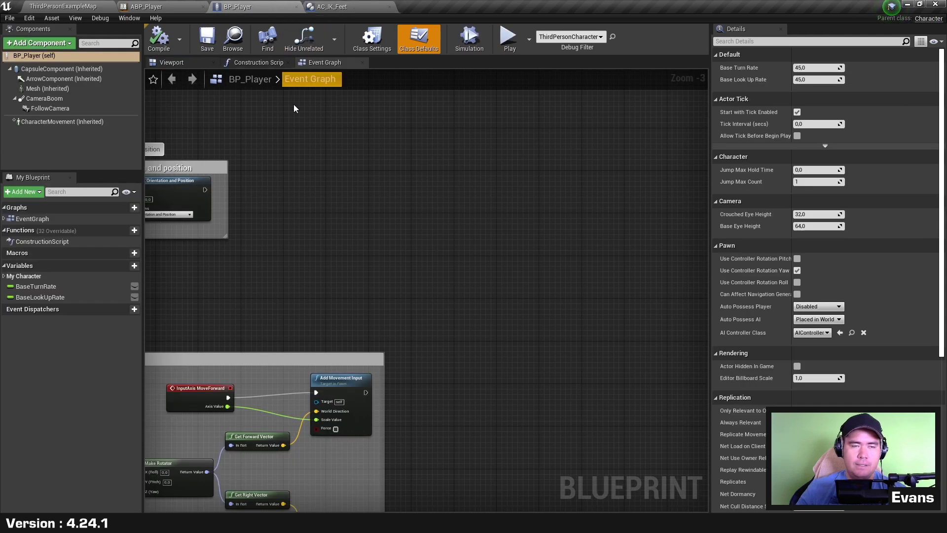
Add an AC IK Feet component to BP_Player via Add Component search 'ac ik'
{"action": "left_click", "coordinate": [59, 43]}
{"action": "type", "text": "ac i"}
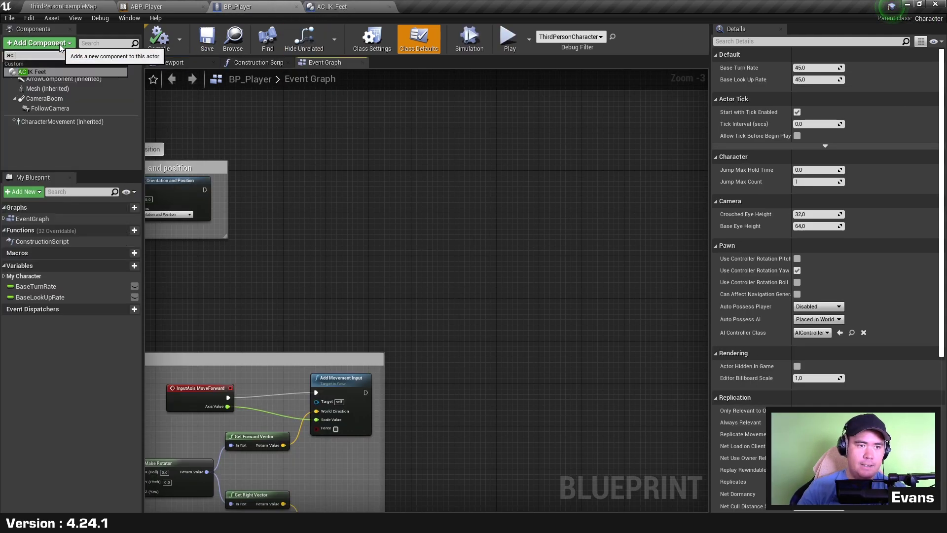
{"action": "type", "text": "k"}
{"action": "key", "text": "Return"}
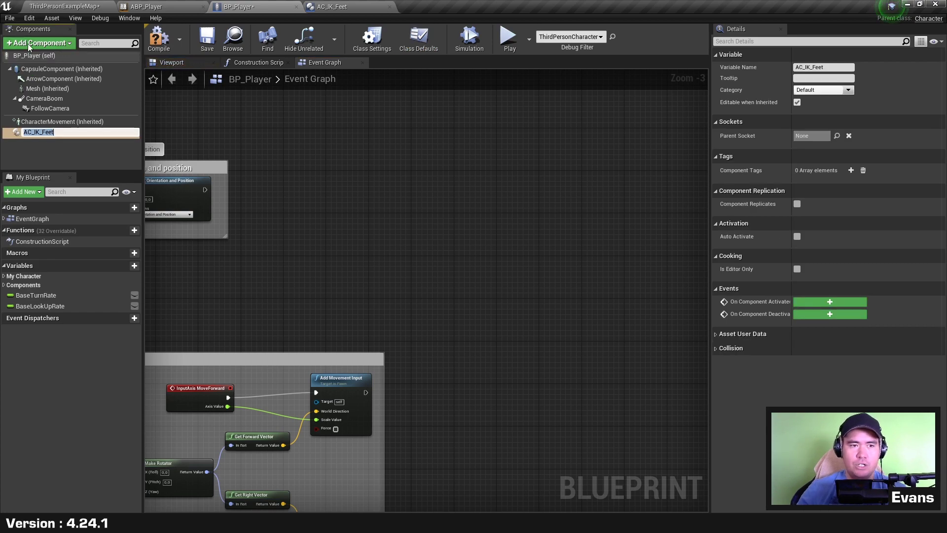
{"action": "left_click", "coordinate": [55, 150]}
{"action": "left_click", "coordinate": [66, 132]}
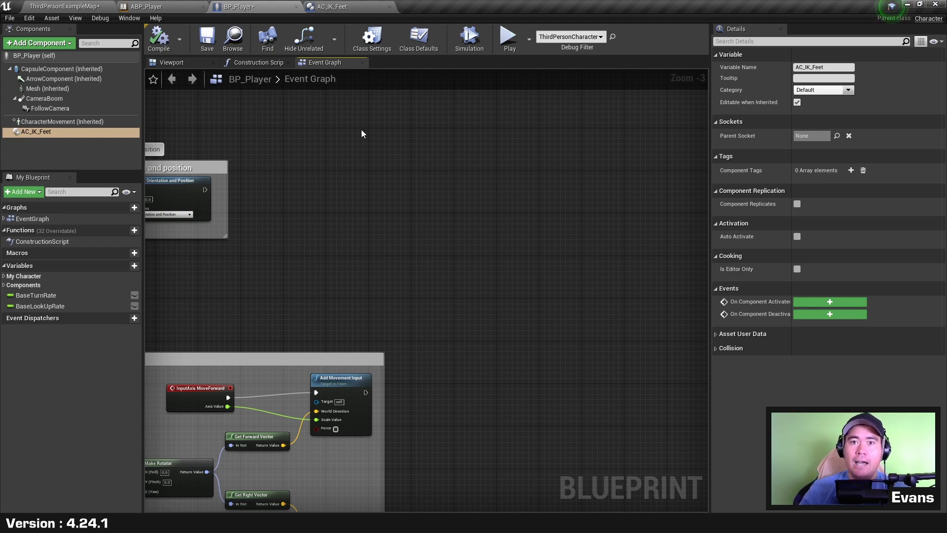
Add a new variable named Character to the AC_IK_Feet blueprint
{"action": "left_click", "coordinate": [331, 6]}
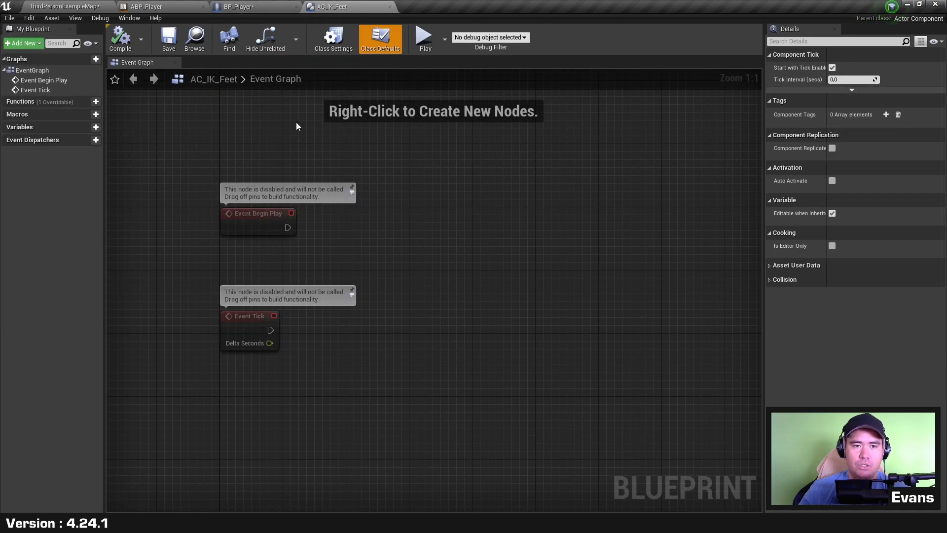
{"action": "key", "text": "ctrl+a"}
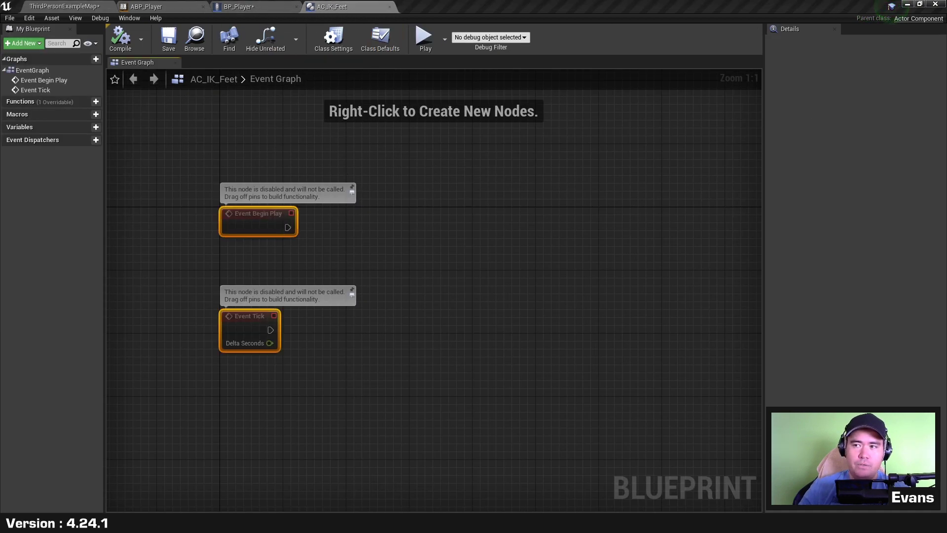
{"action": "left_click", "coordinate": [394, 321]}
{"action": "left_click", "coordinate": [95, 127]}
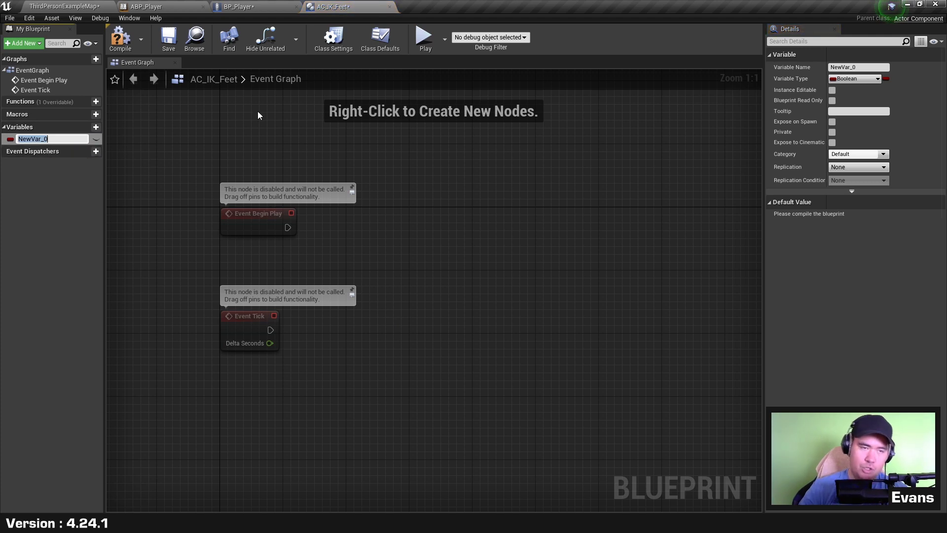
{"action": "type", "text": "Chara"}
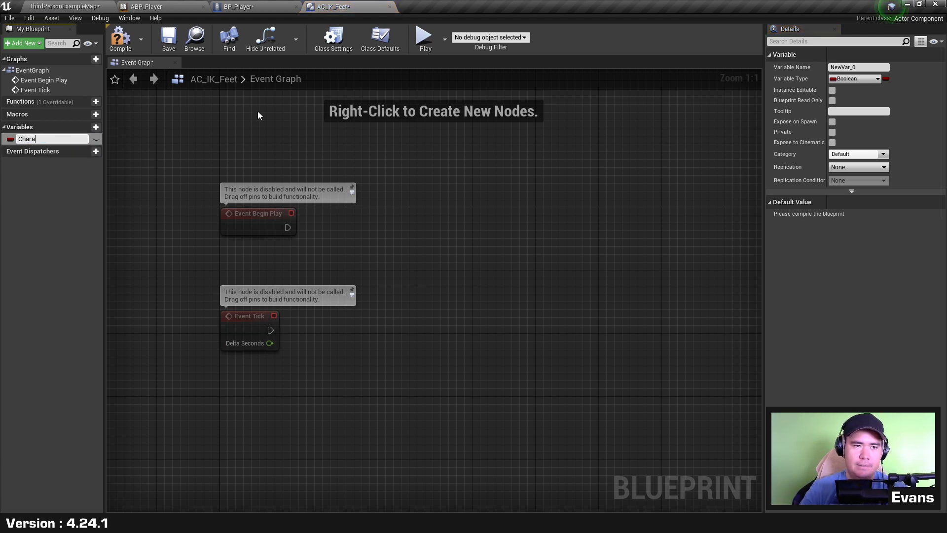
{"action": "type", "text": "cter"}
{"action": "key", "text": "Return"}
Make Character a BP Player object reference, then compile and save AC_IK_Feet
{"action": "left_click", "coordinate": [10, 139]}
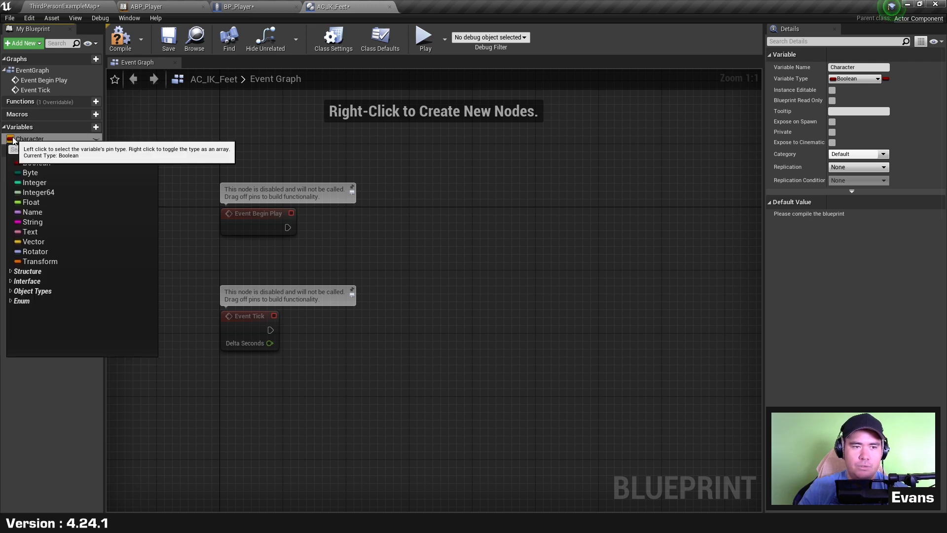
{"action": "type", "text": "bp_"}
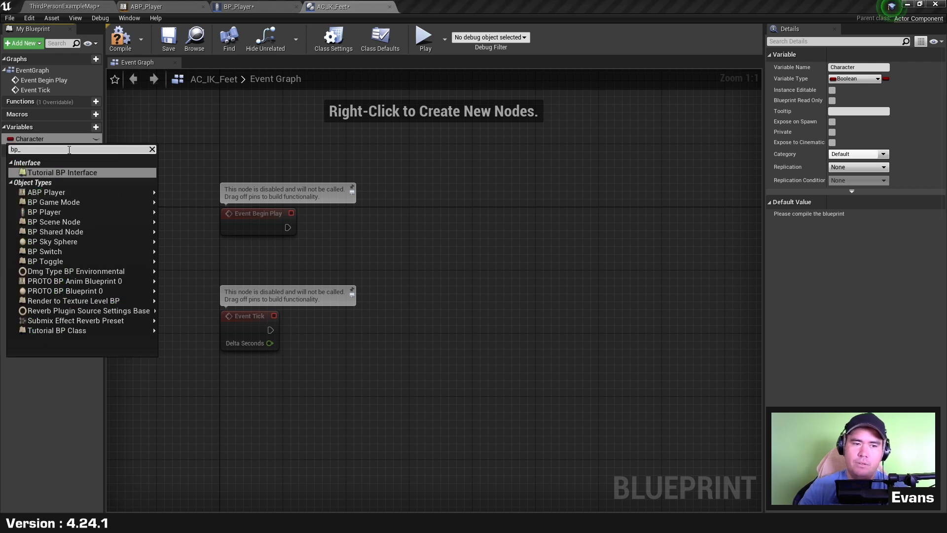
{"action": "type", "text": "pla"}
{"action": "key", "text": "Down"}
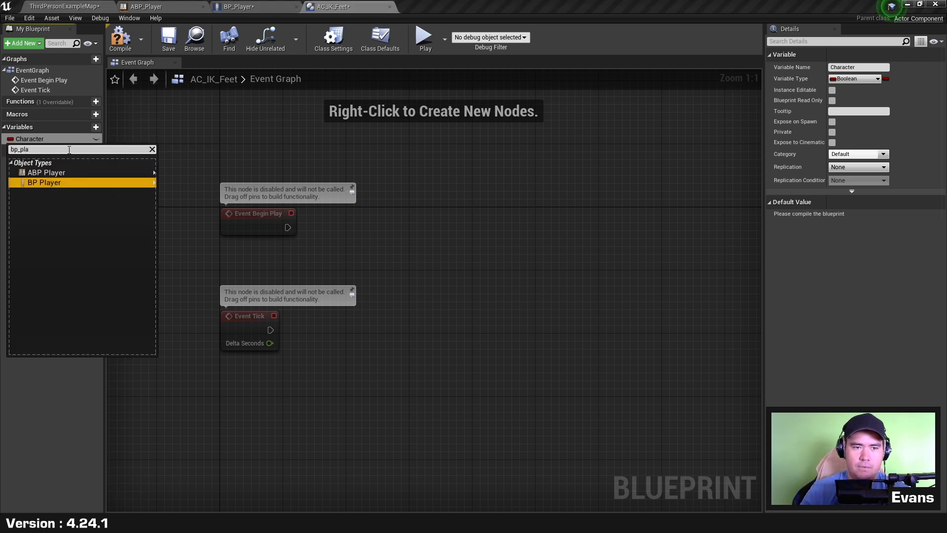
{"action": "key", "text": "Return"}
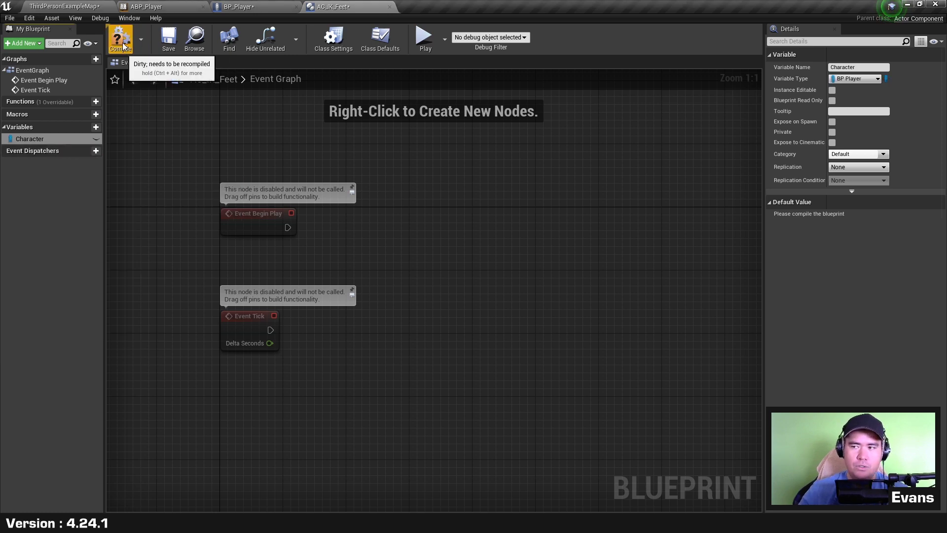
{"action": "left_click", "coordinate": [120, 37]}
{"action": "left_click", "coordinate": [165, 35]}
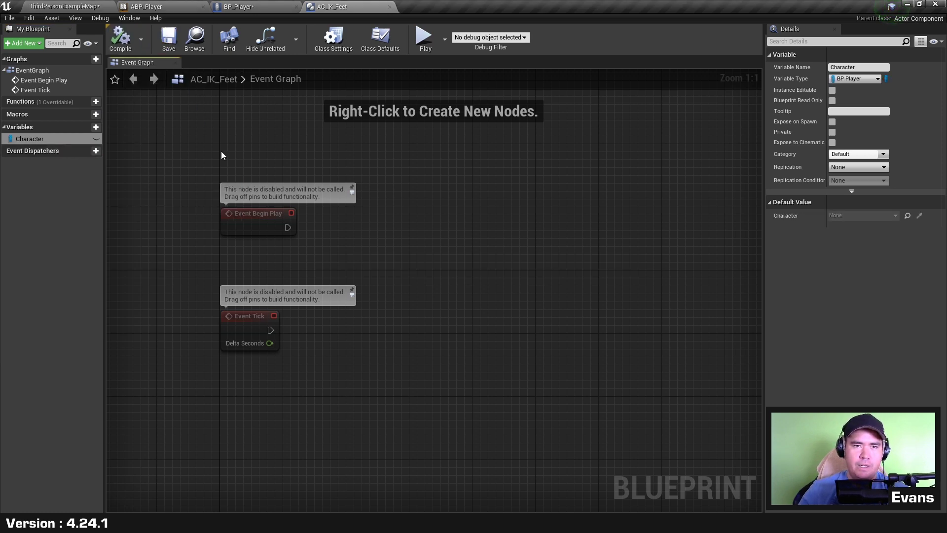
{"action": "left_click", "coordinate": [271, 7]}
In BP_Player's Construction Script, add a Set Character node on the AC IK Feet component, wired to execution
{"action": "left_click", "coordinate": [261, 64]}
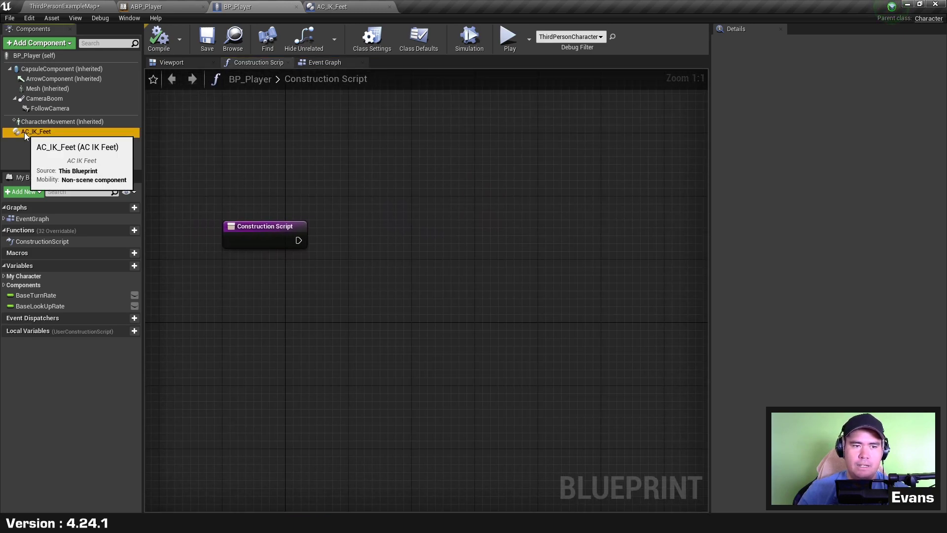
{"action": "mouse_move", "coordinate": [25, 132]}
{"action": "left_mouse_down"}
{"action": "mouse_move", "coordinate": [318, 269]}
{"action": "mouse_move", "coordinate": [416, 220]}
{"action": "left_mouse_up"}
{"action": "type", "text": "setchara"}
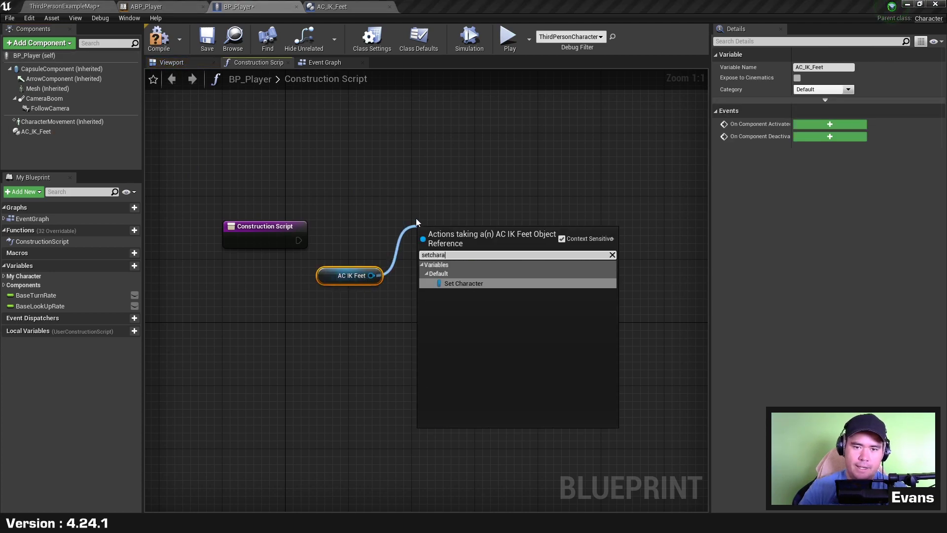
{"action": "type", "text": "cter"}
{"action": "key", "text": "Return"}
{"action": "left_click_drag", "start_coordinate": [297, 240], "coordinate": [480, 235]}
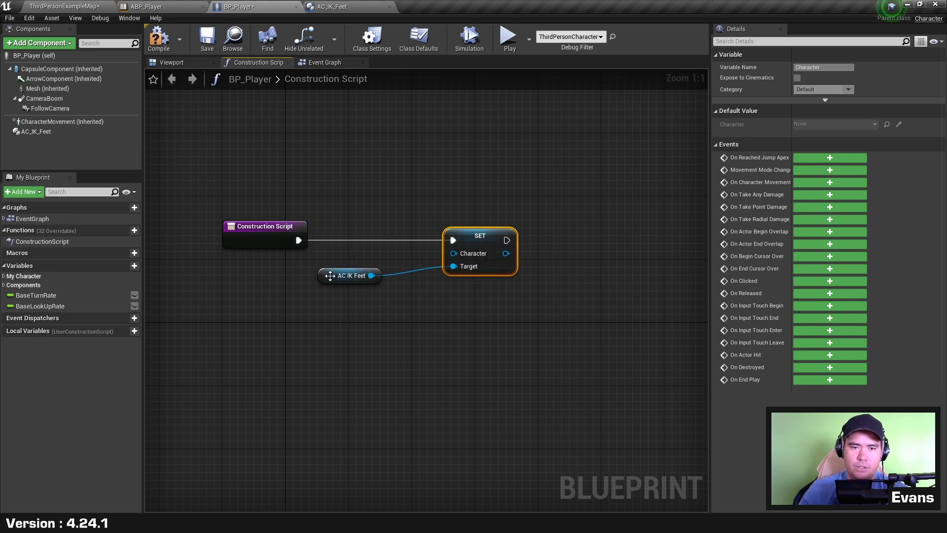
{"action": "left_click_drag", "start_coordinate": [351, 275], "coordinate": [338, 299]}
Plug a Self node into Character, then compile and save BP_Player
{"action": "right_click", "coordinate": [353, 261]}
{"action": "type", "text": "self"}
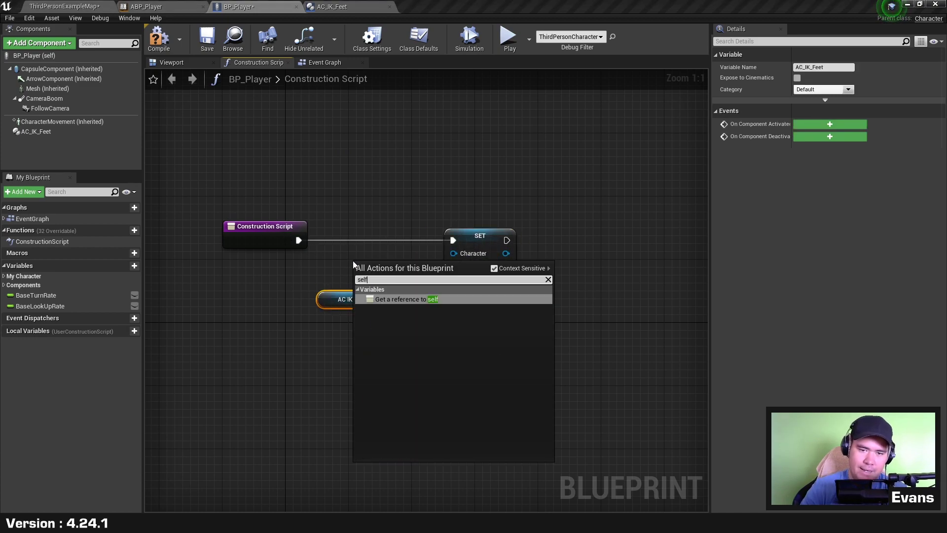
{"action": "key", "text": "Return"}
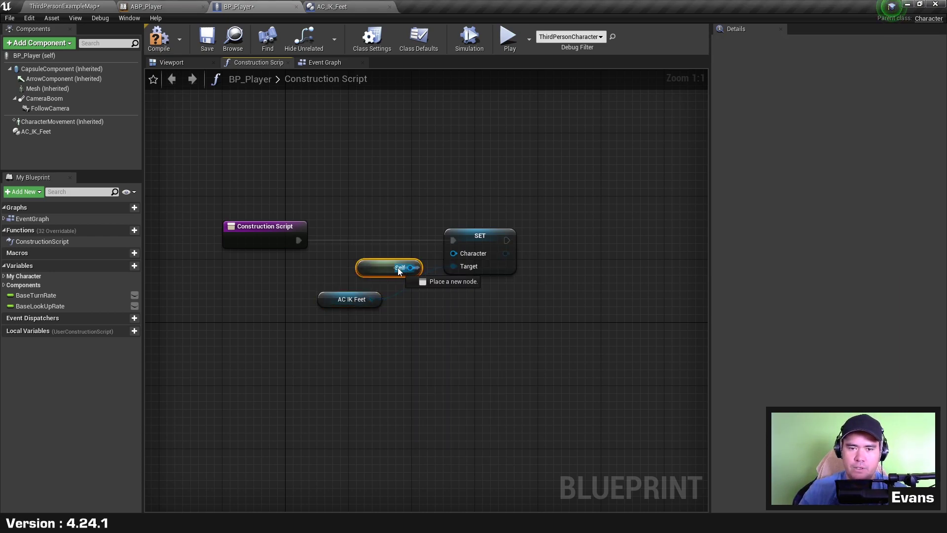
{"action": "mouse_move", "coordinate": [414, 268]}
{"action": "left_mouse_down"}
{"action": "mouse_move", "coordinate": [399, 259]}
{"action": "mouse_move", "coordinate": [453, 253]}
{"action": "left_mouse_up"}
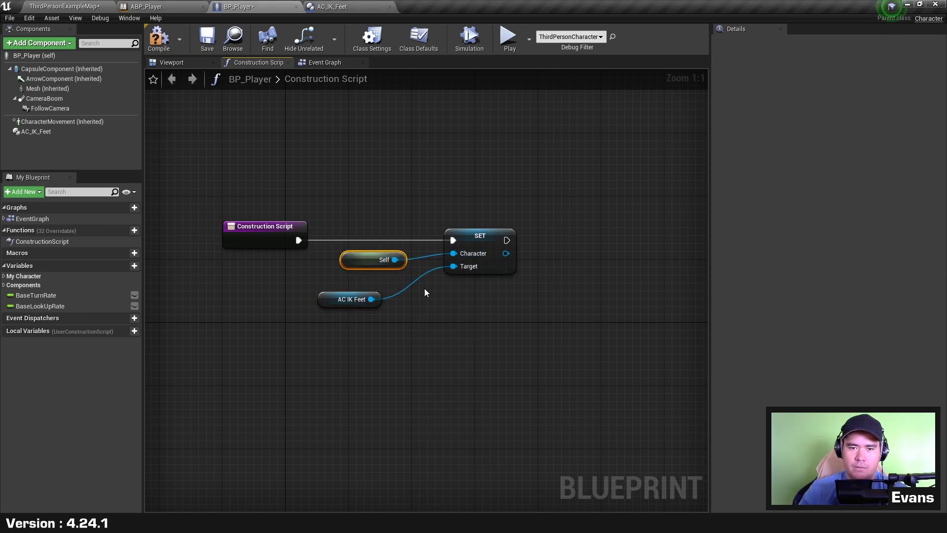
{"action": "left_click_drag", "start_coordinate": [348, 299], "coordinate": [371, 299]}
{"action": "left_click", "coordinate": [373, 431]}
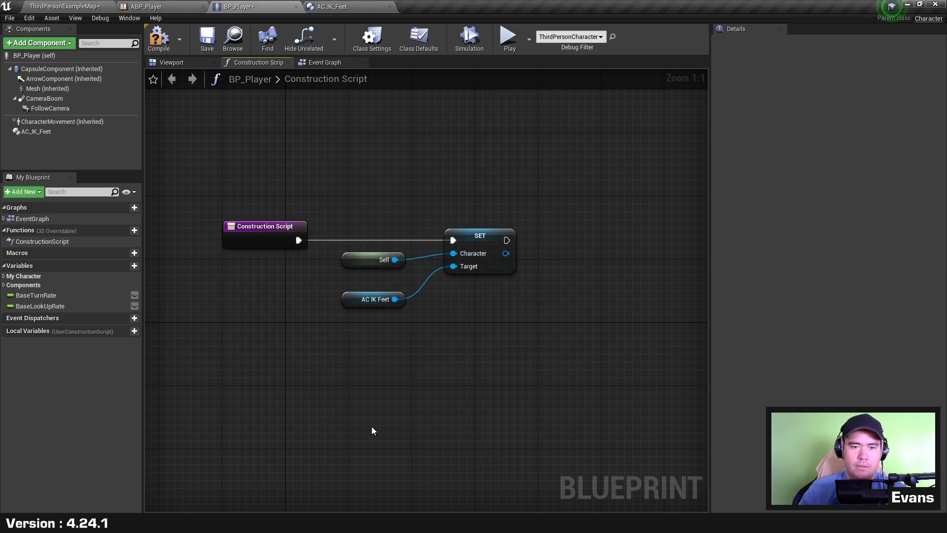
{"action": "left_click", "coordinate": [160, 42]}
{"action": "left_click", "coordinate": [215, 40]}
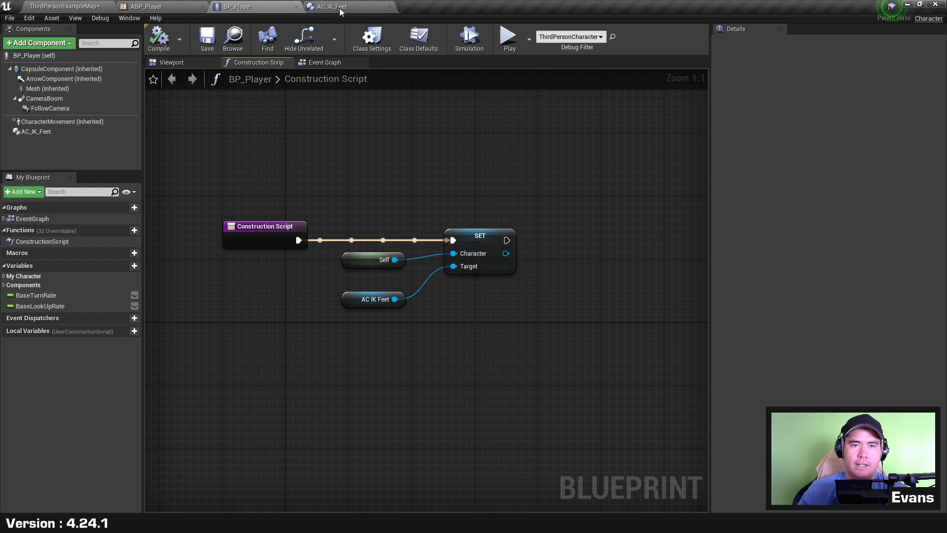
{"action": "left_click", "coordinate": [365, 7]}
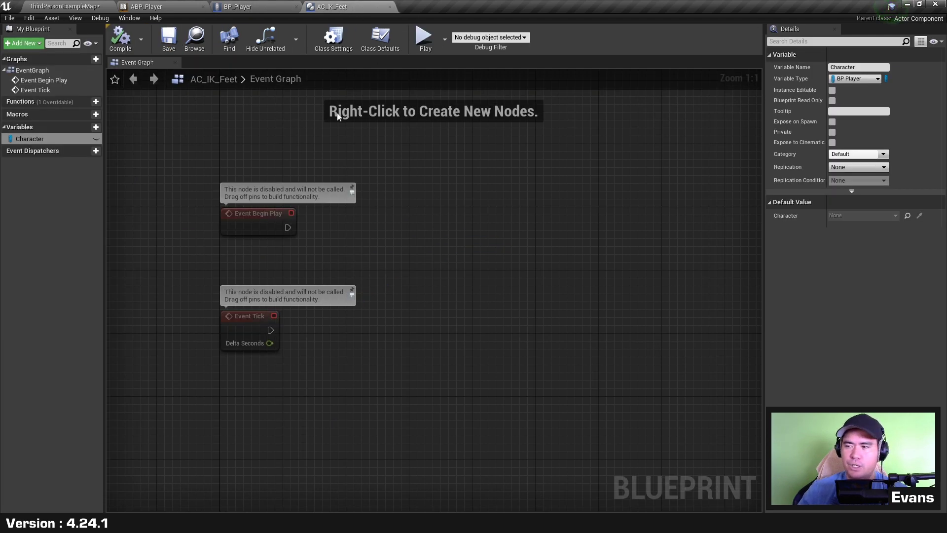
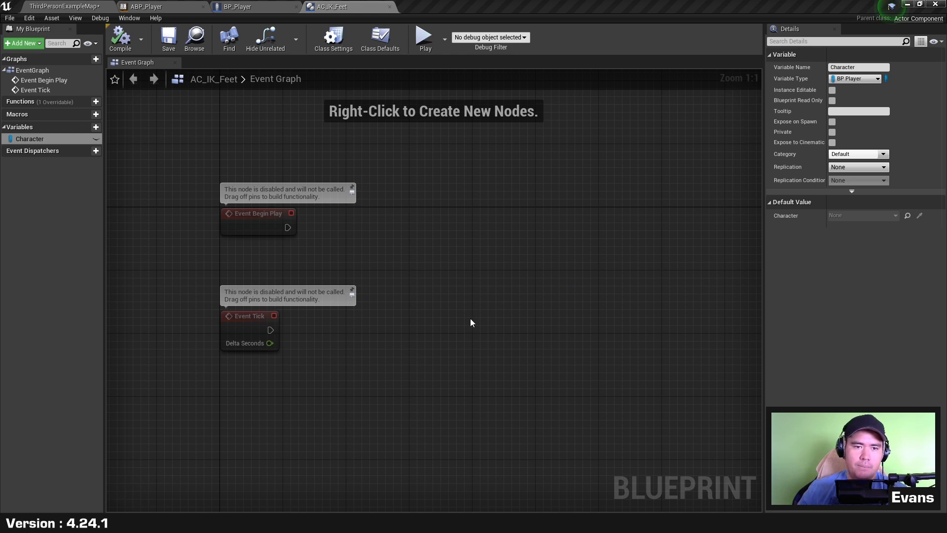
Delete the unused Event Begin Play node, keeping Event Tick
{"action": "left_click_drag", "start_coordinate": [212, 387], "coordinate": [366, 294]}
{"action": "left_click_drag", "start_coordinate": [362, 239], "coordinate": [239, 257]}
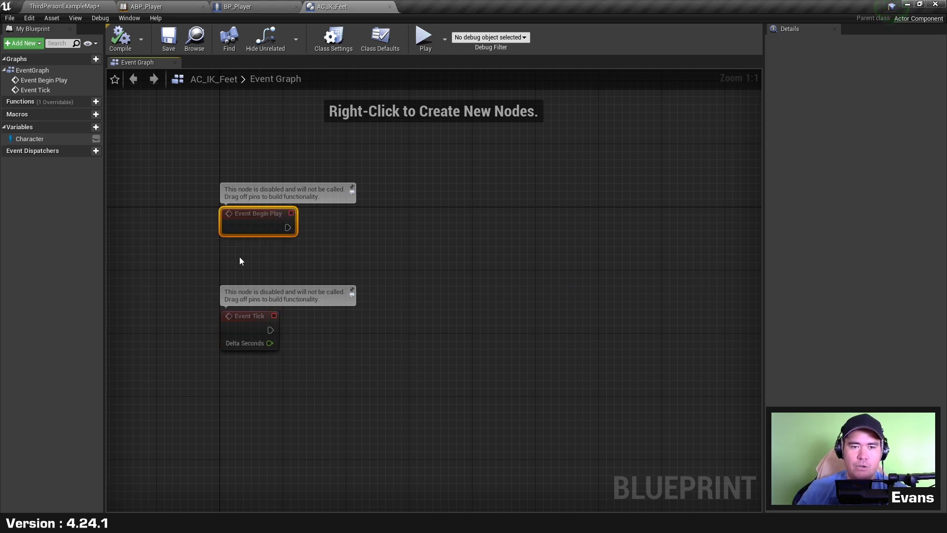
{"action": "key", "text": "Delete"}
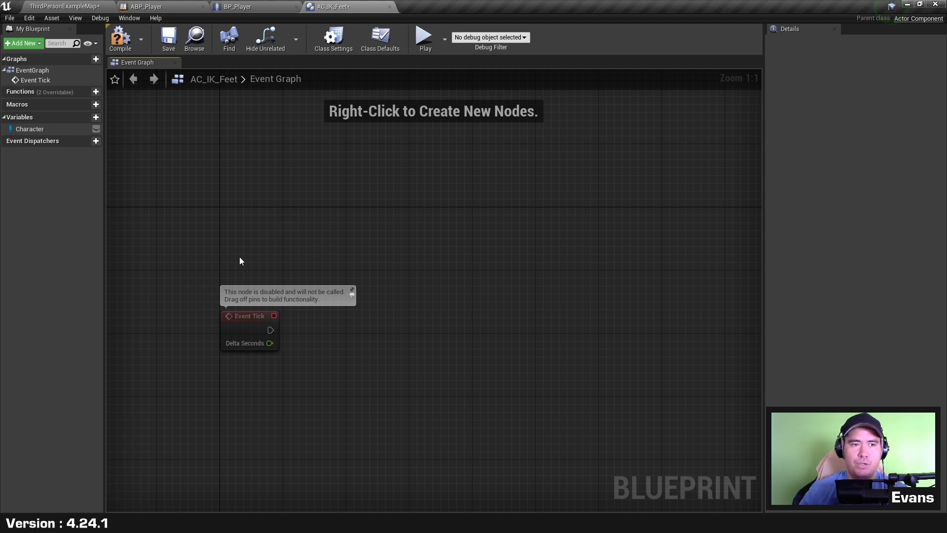
{"action": "key", "text": "Home"}
{"action": "left_click", "coordinate": [278, 254]}
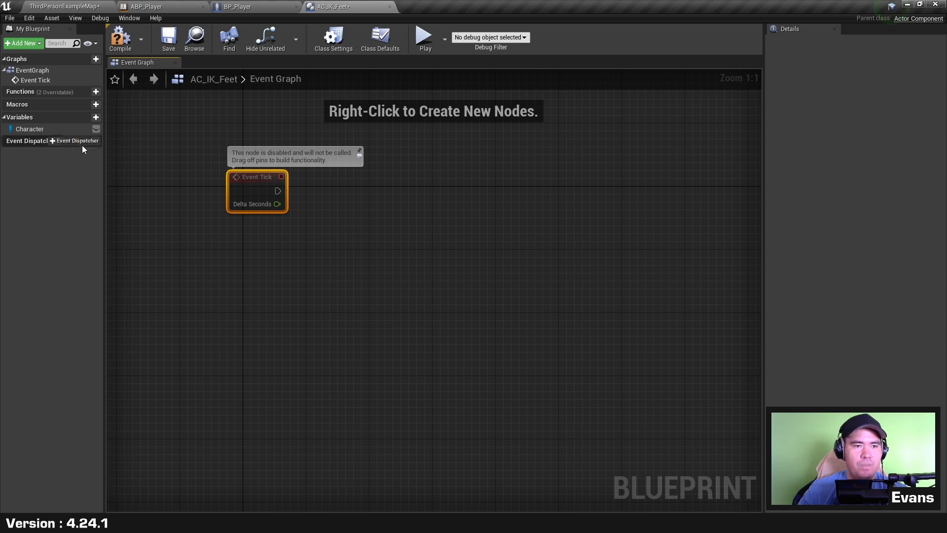
Add a new function named TraceFromFoot and move its entry node to the upper left
{"action": "left_click", "coordinate": [82, 92]}
{"action": "type", "text": "TraceFrom"}
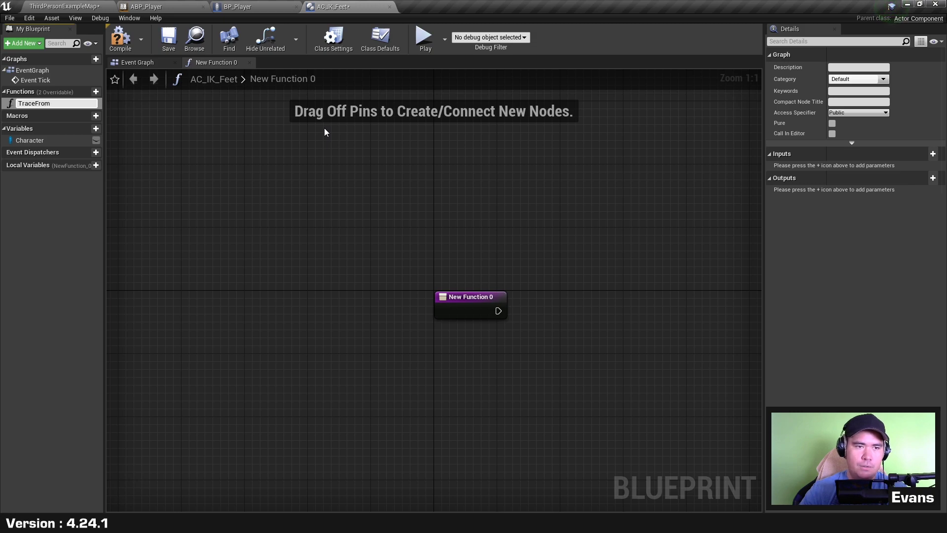
{"action": "type", "text": "ot"}
{"action": "key", "text": "Return"}
{"action": "left_click_drag", "start_coordinate": [496, 305], "coordinate": [247, 226]}
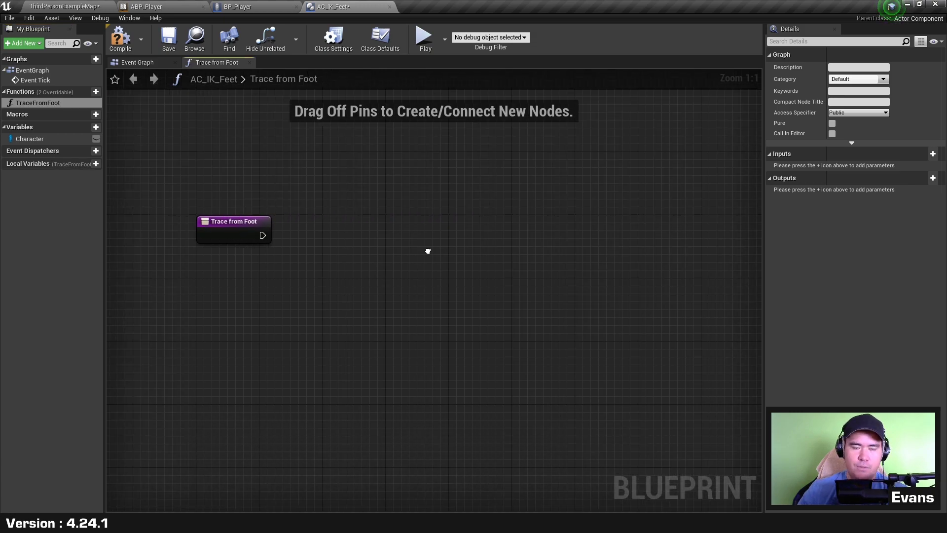
{"action": "left_click", "coordinate": [248, 226]}
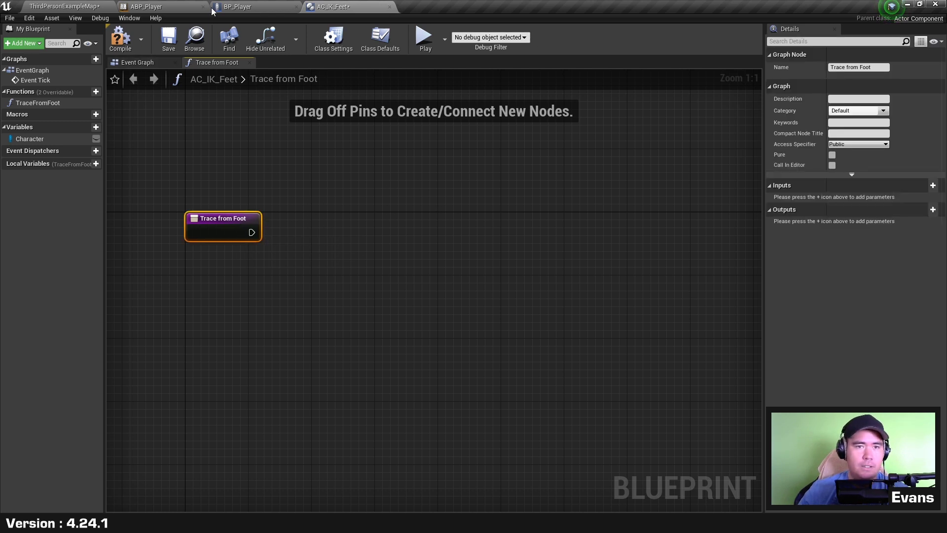
Open the Wraith skeletal mesh and its skeleton from BP_Player's Mesh component
{"action": "left_click", "coordinate": [238, 6]}
{"action": "left_click", "coordinate": [55, 90]}
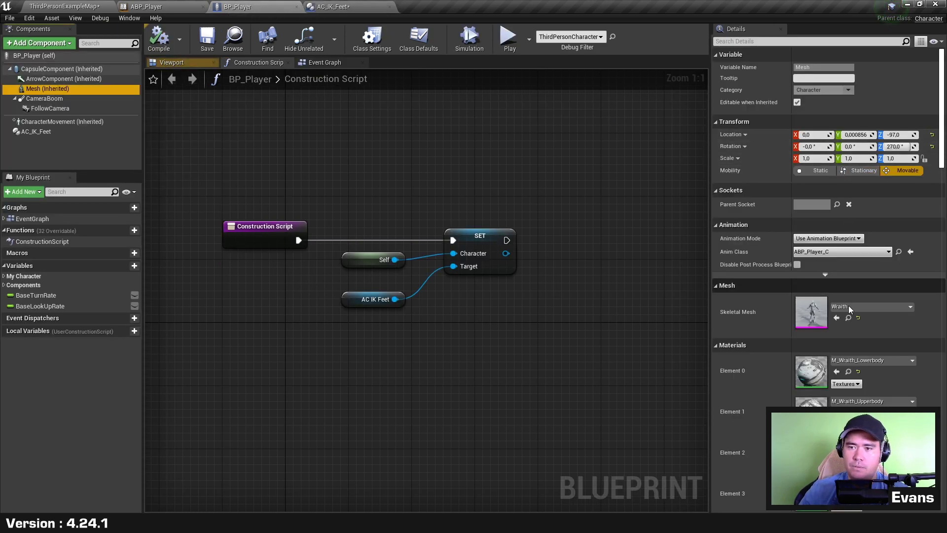
{"action": "double_click", "coordinate": [806, 319]}
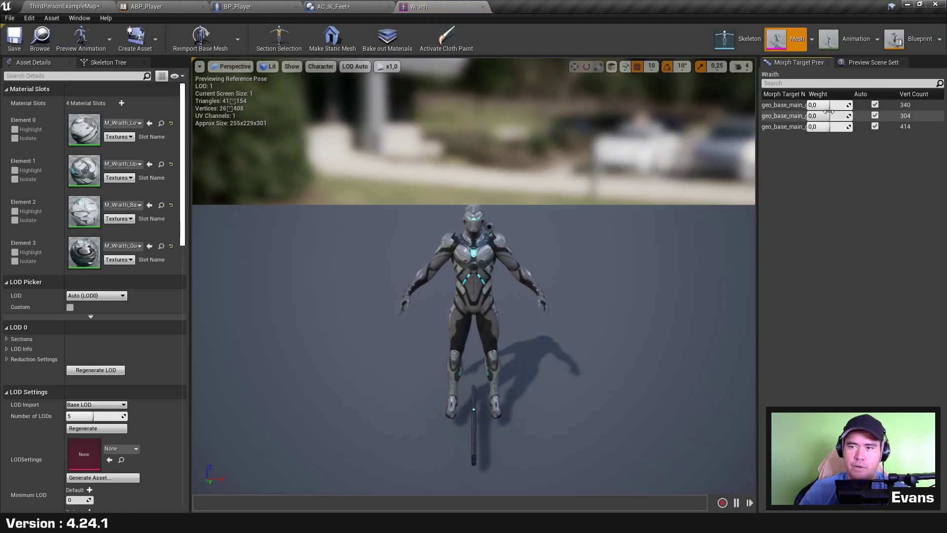
{"action": "left_click", "coordinate": [731, 40]}
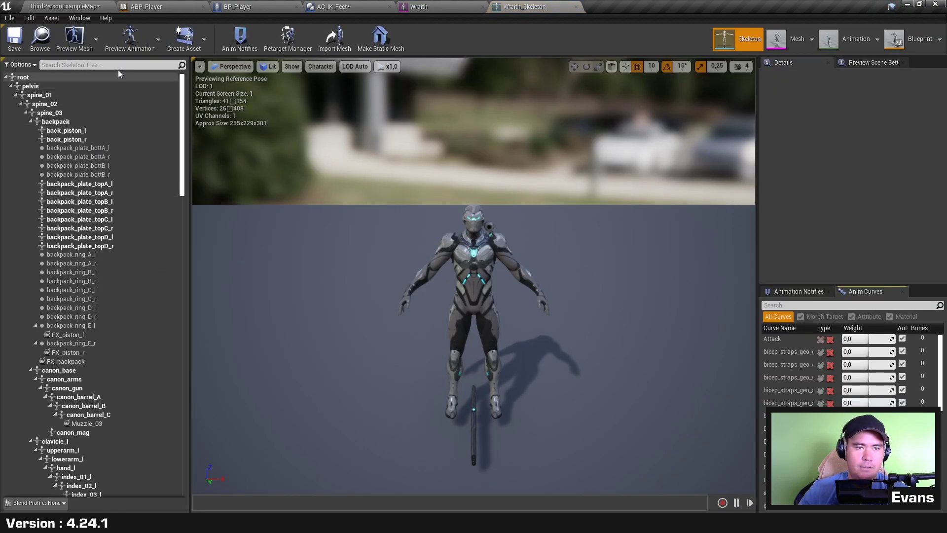
Filter the bone tree by 'ik' and inspect the ik_foot_l and ik_foot_r bones
{"action": "left_click", "coordinate": [122, 64]}
{"action": "type", "text": "ik"}
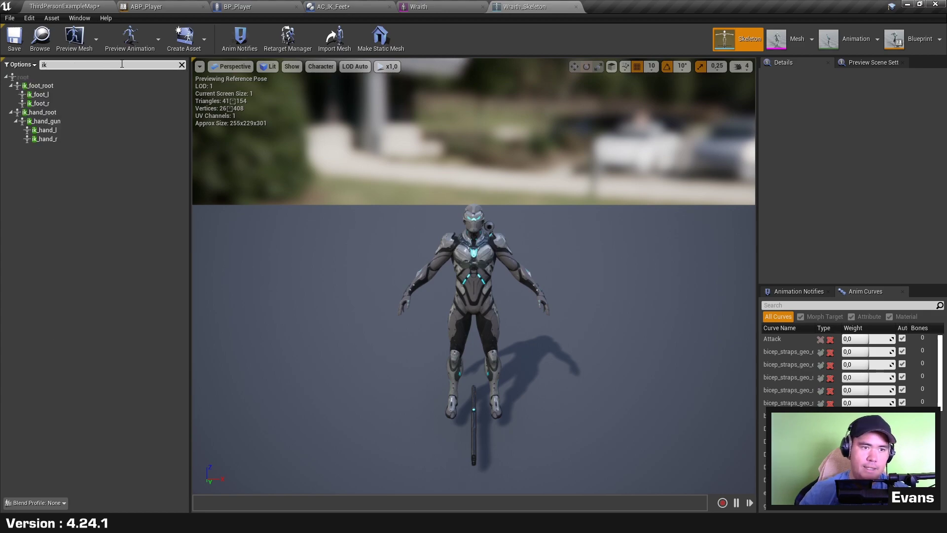
{"action": "left_click", "coordinate": [77, 93]}
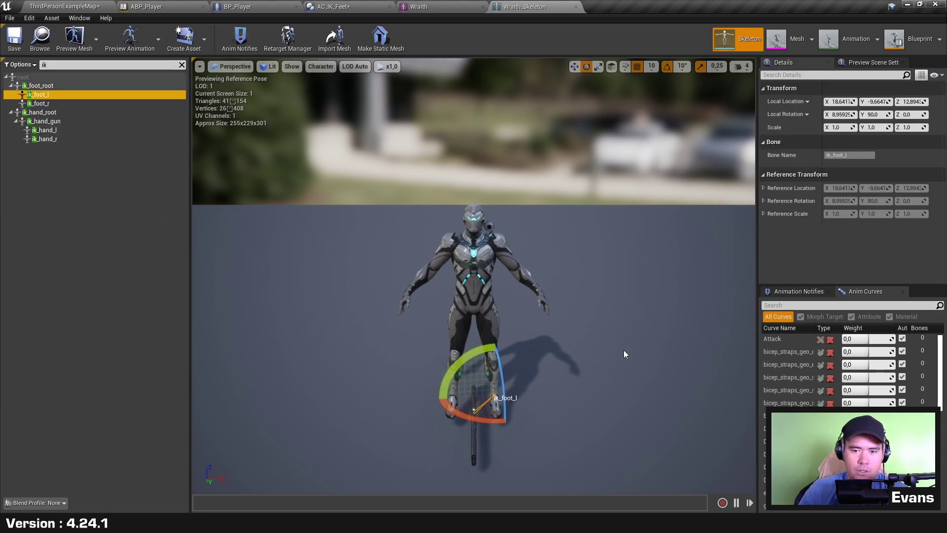
{"action": "left_click_drag", "start_coordinate": [626, 353], "coordinate": [621, 371]}
{"action": "key", "text": "f"}
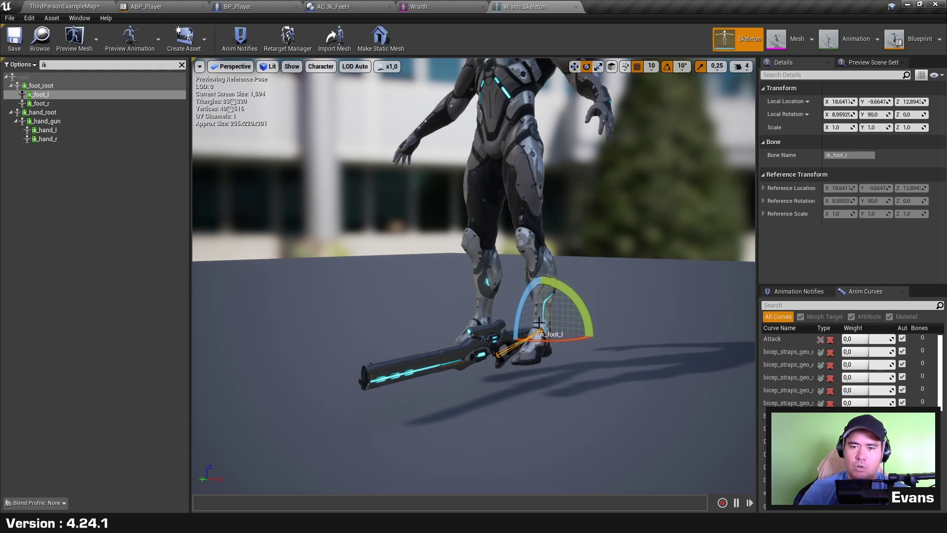
{"action": "left_click", "coordinate": [70, 105]}
{"action": "key", "text": "f"}
{"action": "left_click_drag", "start_coordinate": [413, 395], "coordinate": [356, 395]}
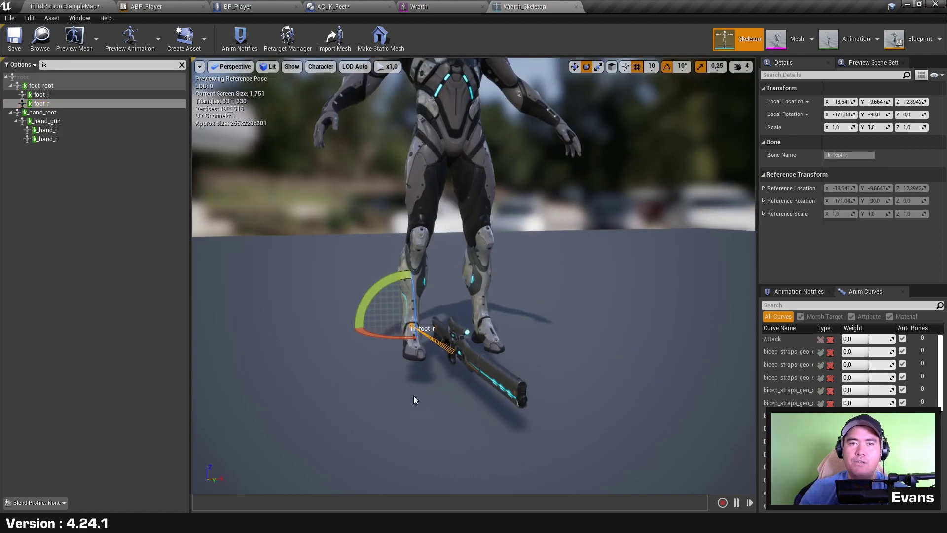
{"action": "left_click", "coordinate": [355, 7]}
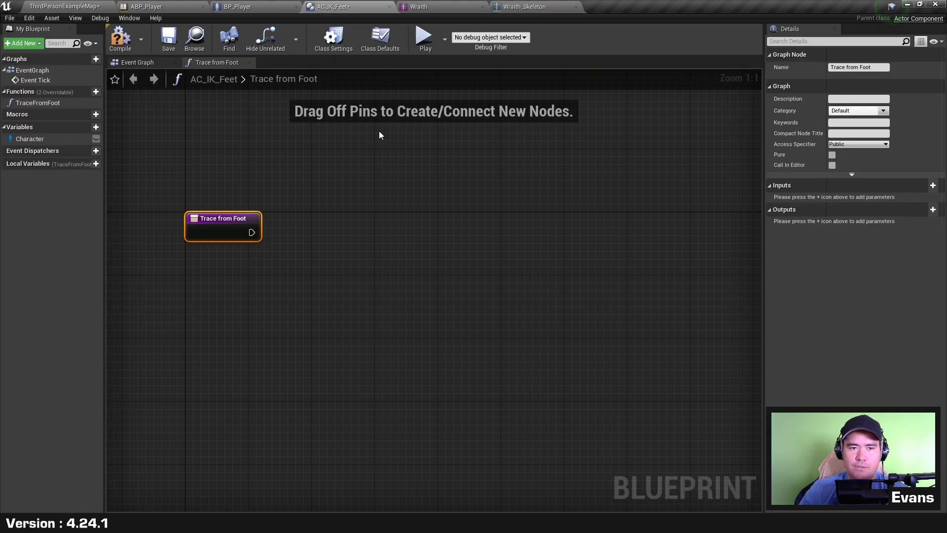
Add a Name input called BoneName to Trace from Foot
{"action": "left_click", "coordinate": [933, 185]}
{"action": "left_click", "coordinate": [871, 200]}
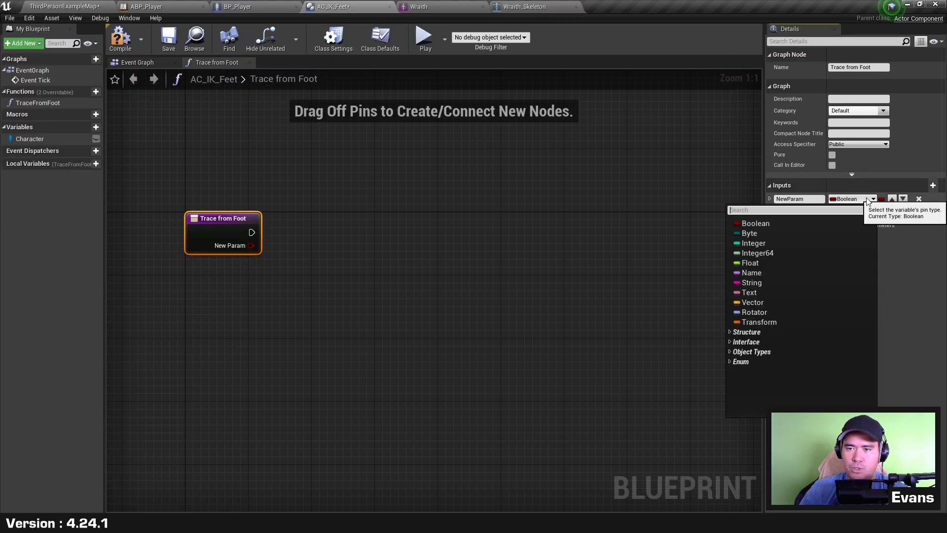
{"action": "left_click", "coordinate": [748, 275]}
{"action": "double_click", "coordinate": [794, 199]}
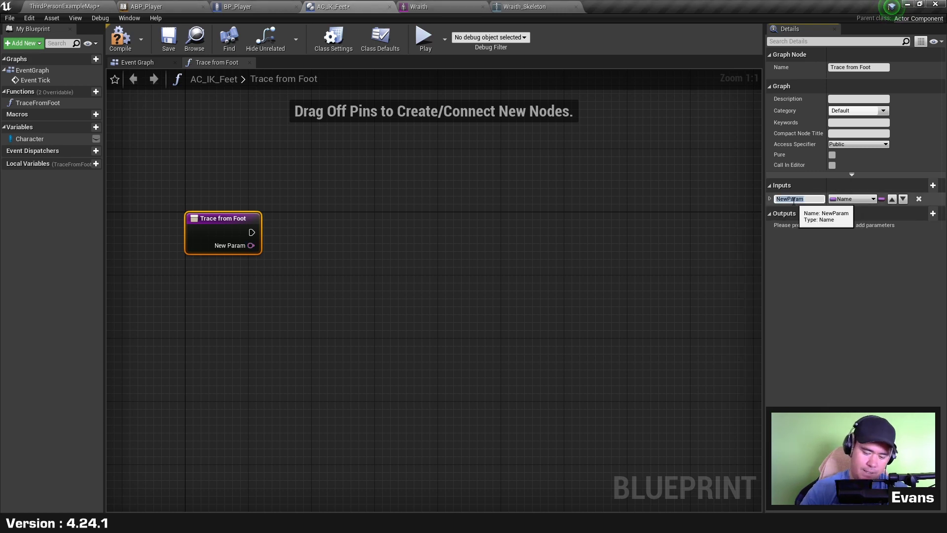
{"action": "type", "text": "BoneName"}
{"action": "key", "text": "Return"}
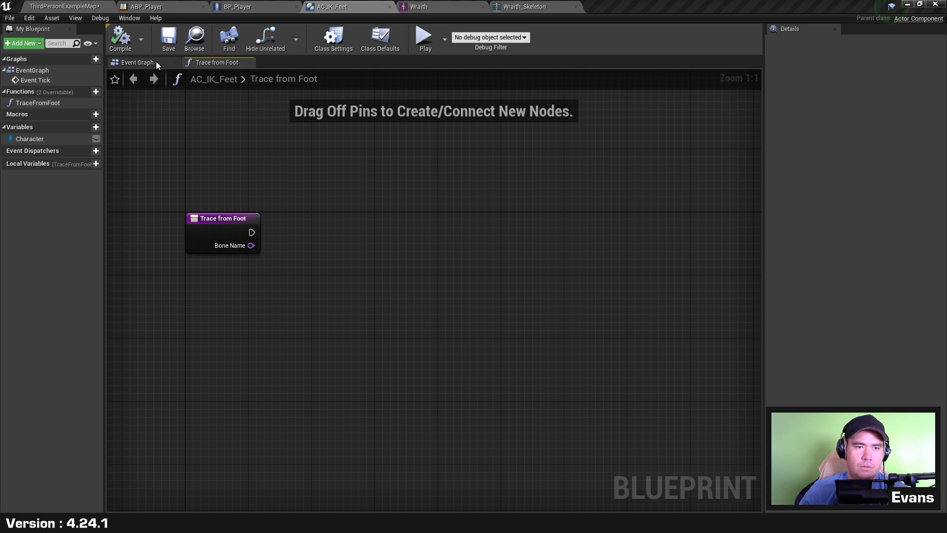
Add a second input, TraceDistBelowCapsule, of type Float
{"action": "left_click", "coordinate": [138, 63]}
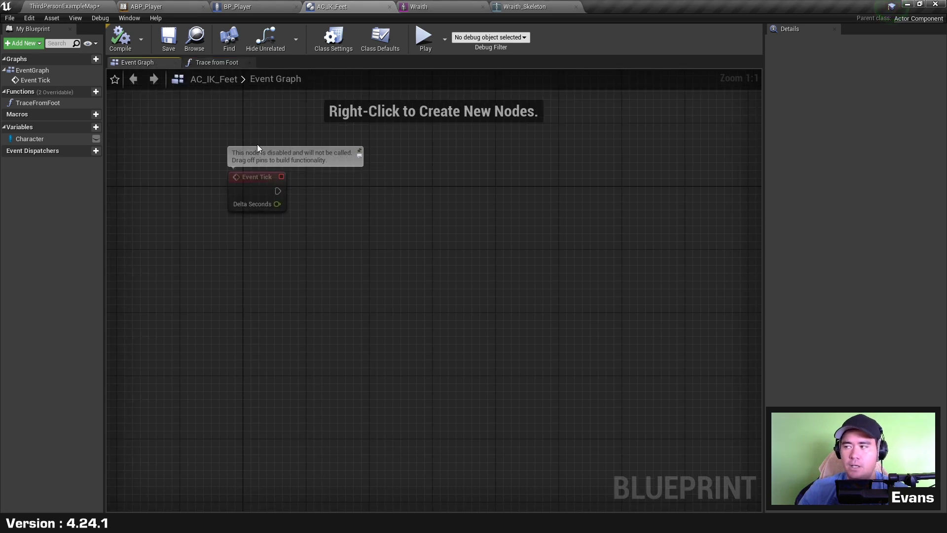
{"action": "left_click", "coordinate": [215, 63]}
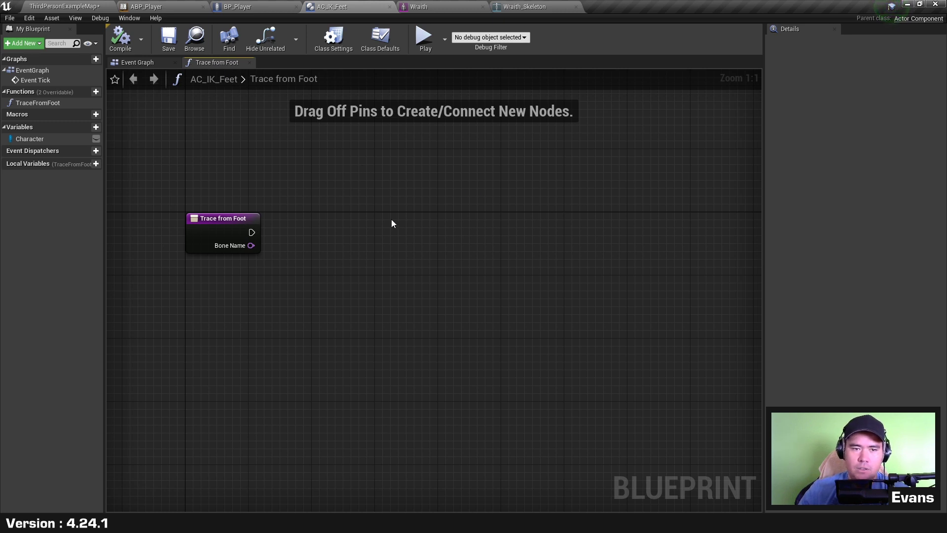
{"action": "left_click", "coordinate": [220, 219]}
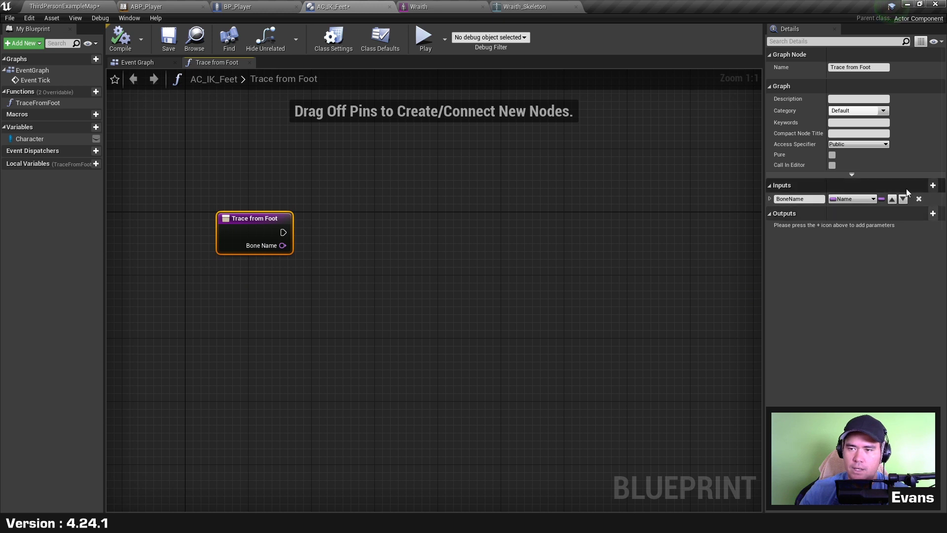
{"action": "left_click", "coordinate": [933, 185]}
{"action": "left_click", "coordinate": [843, 211]}
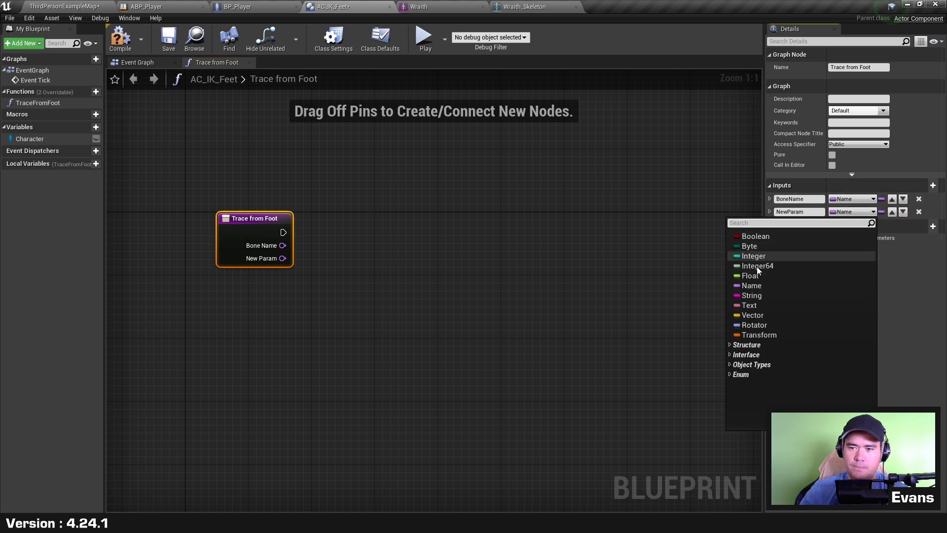
{"action": "left_click", "coordinate": [751, 276]}
{"action": "left_click", "coordinate": [823, 214]}
{"action": "type", "text": "TraceDis"}
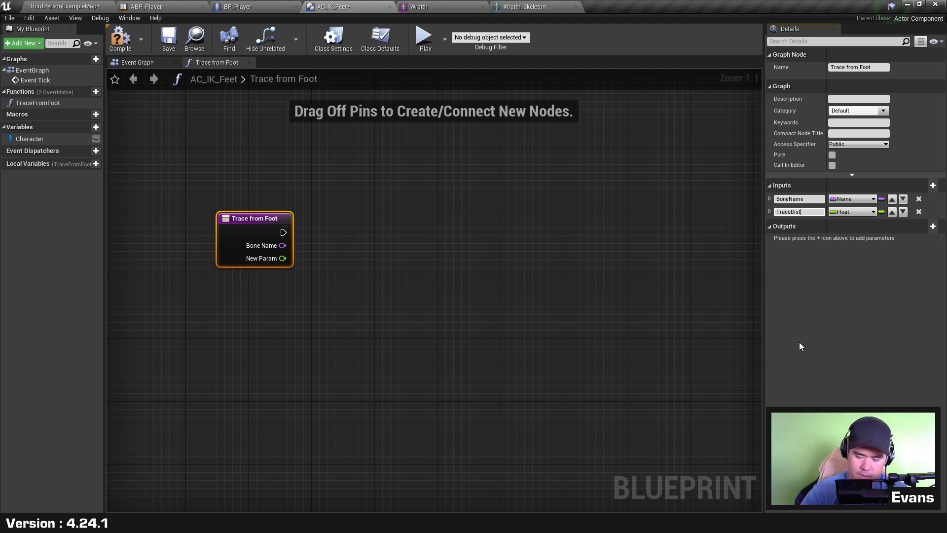
{"action": "type", "text": "tBelowC"}
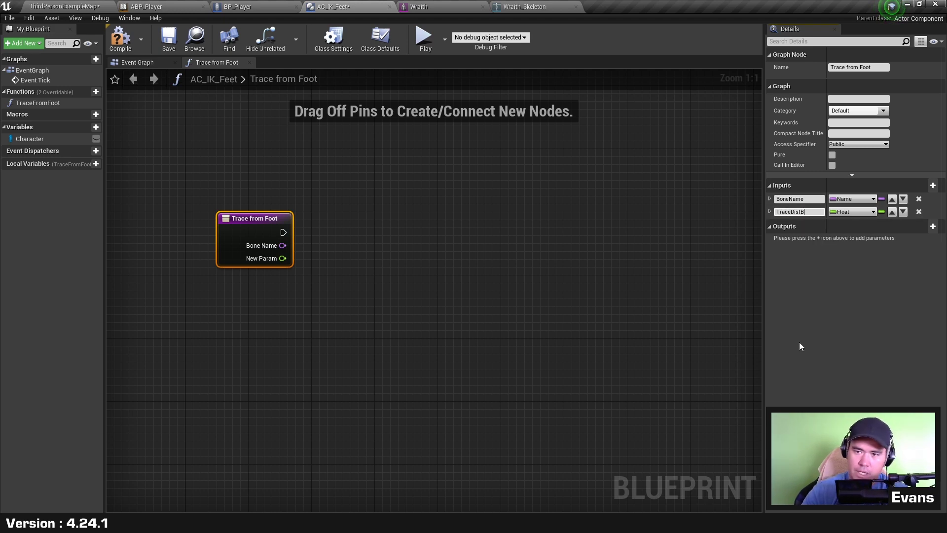
{"action": "type", "text": "apsule"}
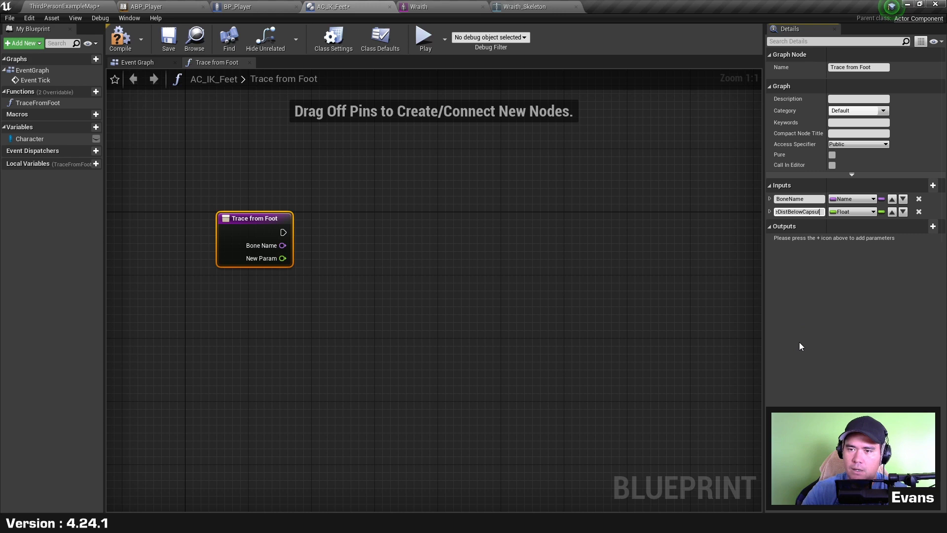
{"action": "key", "text": "Return"}
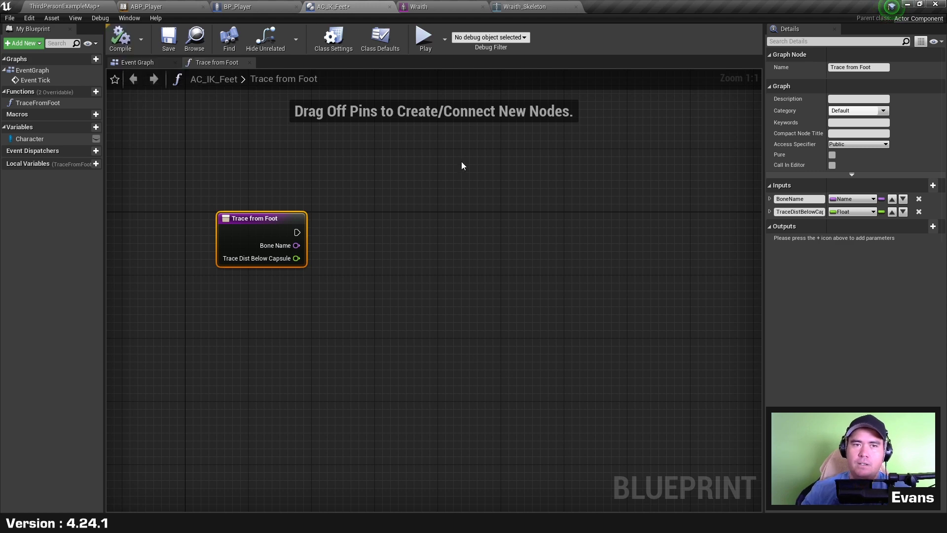
Inspect the BP_Player character's feet in its Viewport, then return to the AC_IK_Feet graph
{"action": "left_click", "coordinate": [234, 5]}
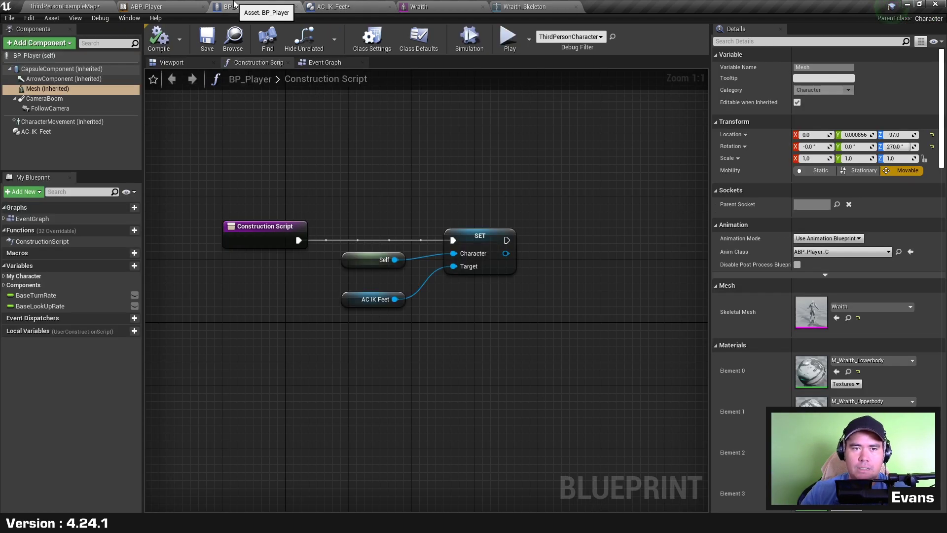
{"action": "left_click", "coordinate": [188, 63]}
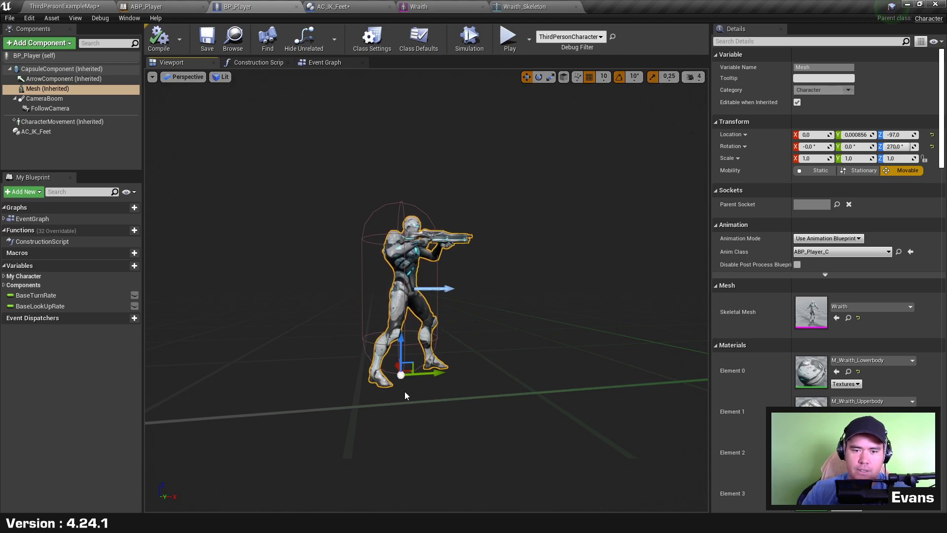
{"action": "right_click_drag", "start_coordinate": [390, 291], "coordinate": [395, 345]}
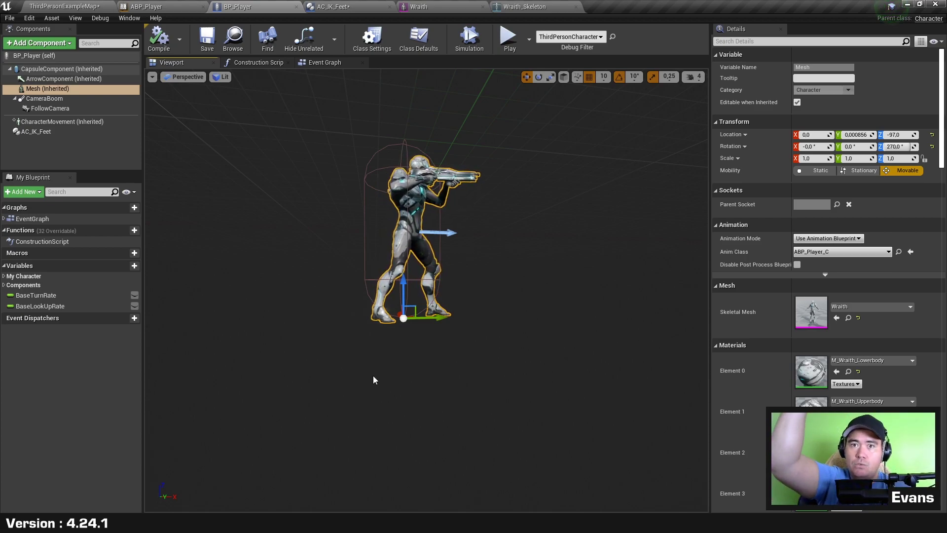
{"action": "left_click", "coordinate": [332, 6]}
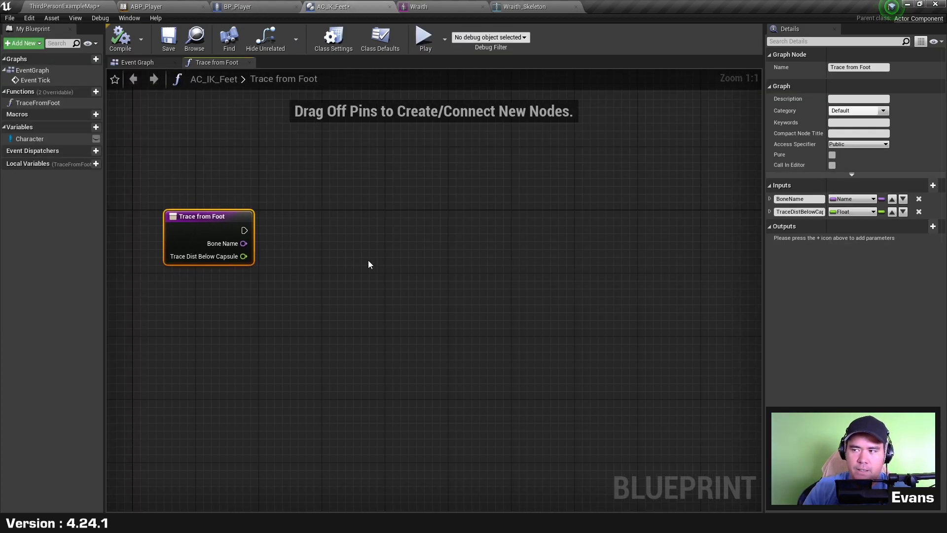
Promote the Trace Dist Below Capsule input to local variable L_TraceDistBelowCapsule
{"action": "right_click", "coordinate": [244, 256]}
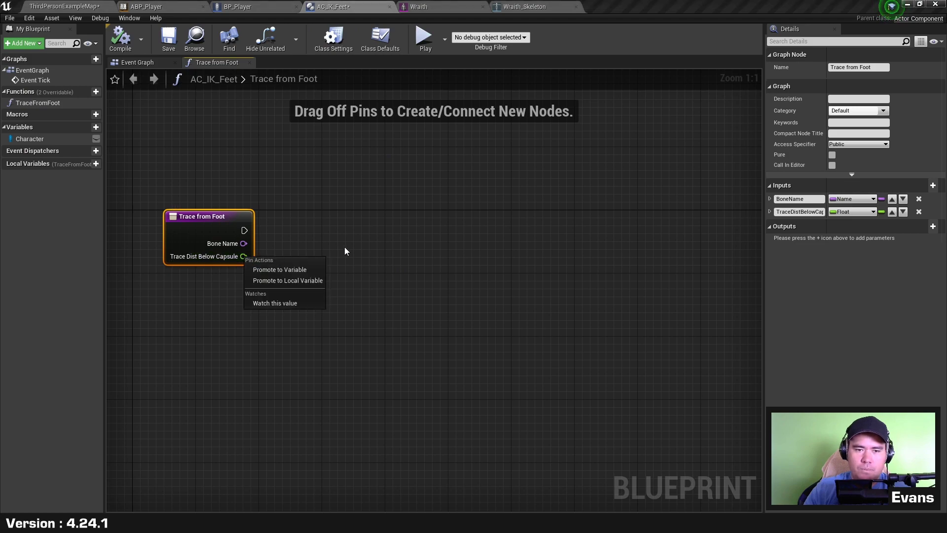
{"action": "left_click", "coordinate": [305, 280]}
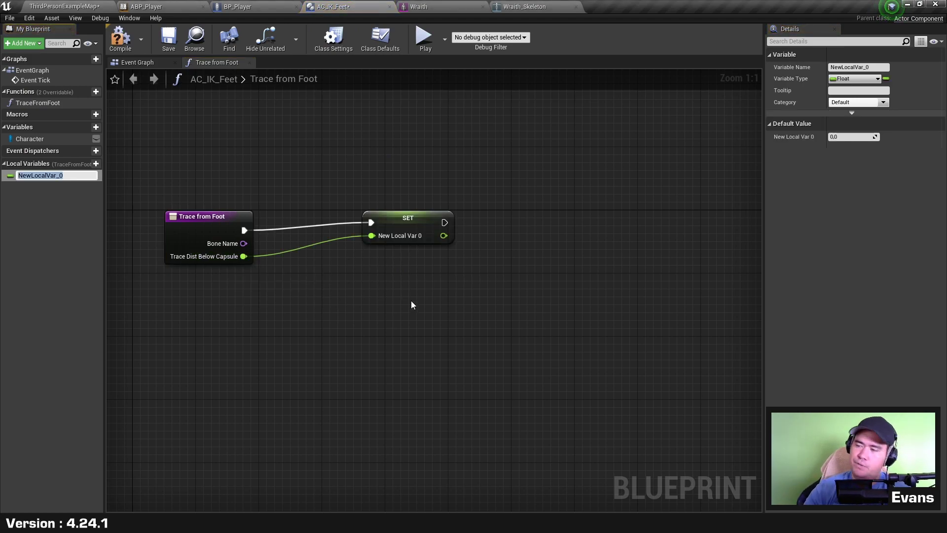
{"action": "type", "text": "L_TraceDistBelowCapsul"}
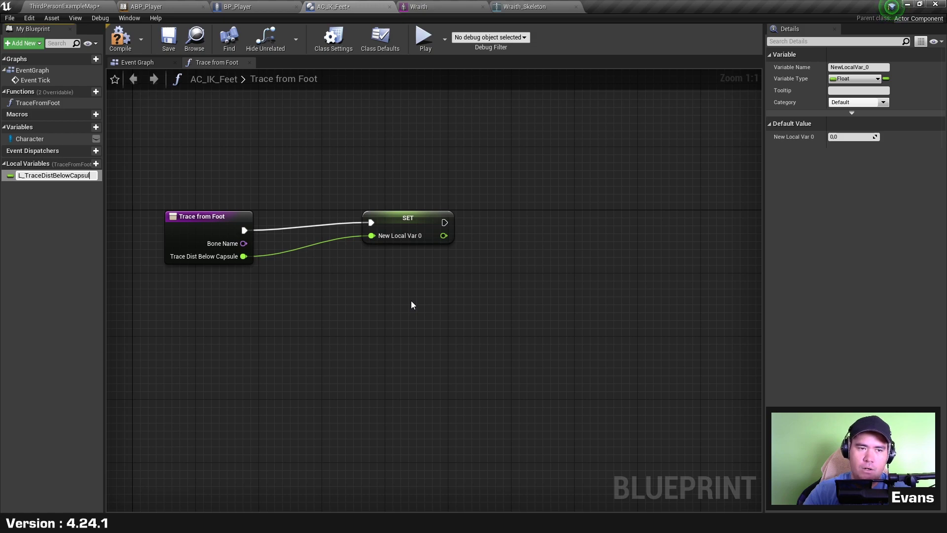
{"action": "type", "text": "e"}
{"action": "key", "text": "Return"}
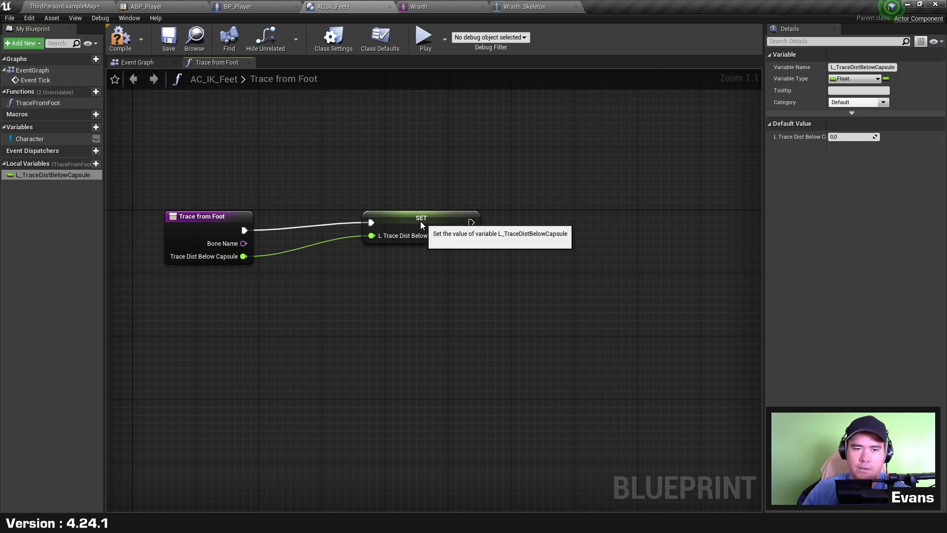
{"action": "left_click_drag", "start_coordinate": [421, 221], "coordinate": [342, 229]}
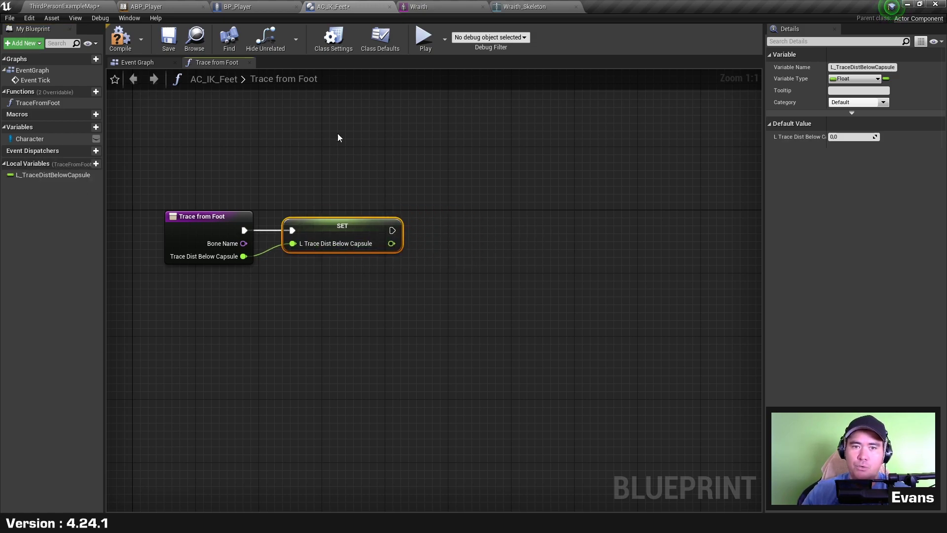
{"action": "right_click_drag", "start_coordinate": [470, 233], "coordinate": [435, 227]}
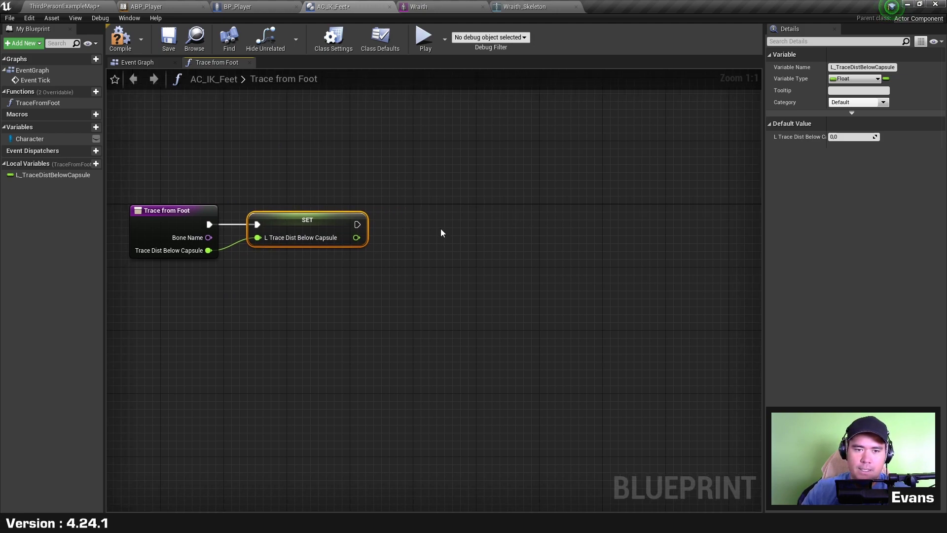
Create Vector local L_BoneLocation, chain its SET after the first SET, and add a Character getter
{"action": "left_click", "coordinate": [96, 163]}
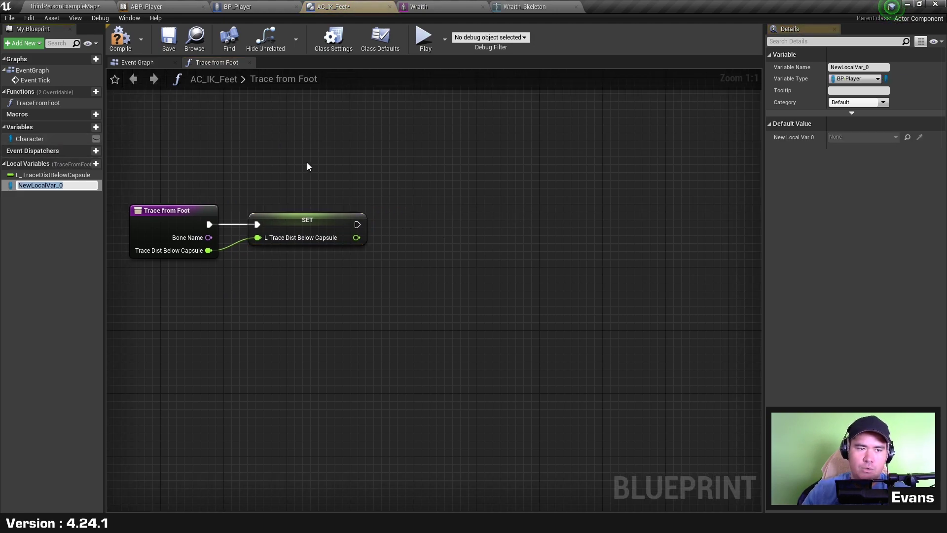
{"action": "type", "text": "L_BoneLocatio"}
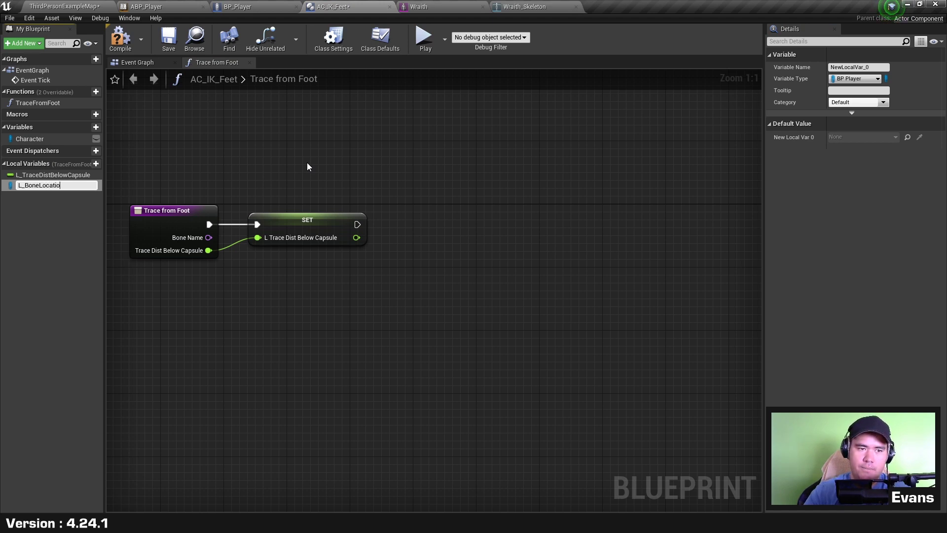
{"action": "type", "text": "n"}
{"action": "key", "text": "Return"}
{"action": "left_click", "coordinate": [10, 185]}
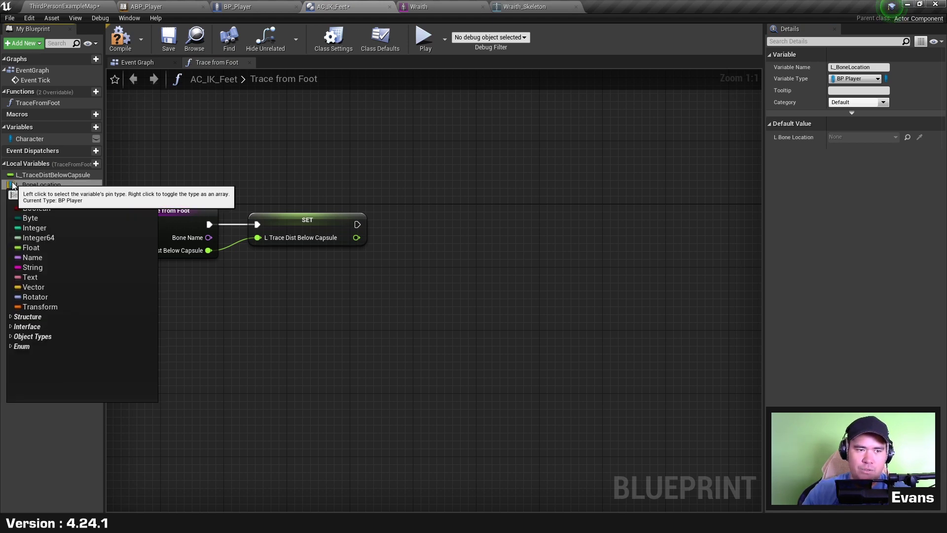
{"action": "left_click", "coordinate": [33, 288]}
{"action": "mouse_move", "coordinate": [27, 186]}
{"action": "left_mouse_down"}
{"action": "mouse_move", "coordinate": [339, 183]}
{"action": "mouse_move", "coordinate": [415, 214]}
{"action": "left_mouse_up"}
{"action": "left_click_drag", "start_coordinate": [357, 224], "coordinate": [478, 223]}
{"action": "left_click", "coordinate": [394, 304]}
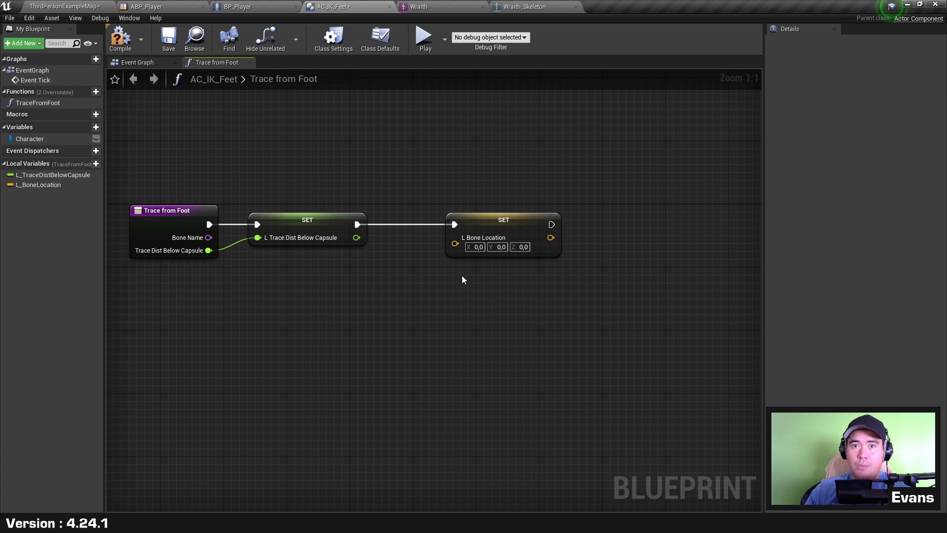
{"action": "right_click_drag", "start_coordinate": [437, 293], "coordinate": [448, 271]}
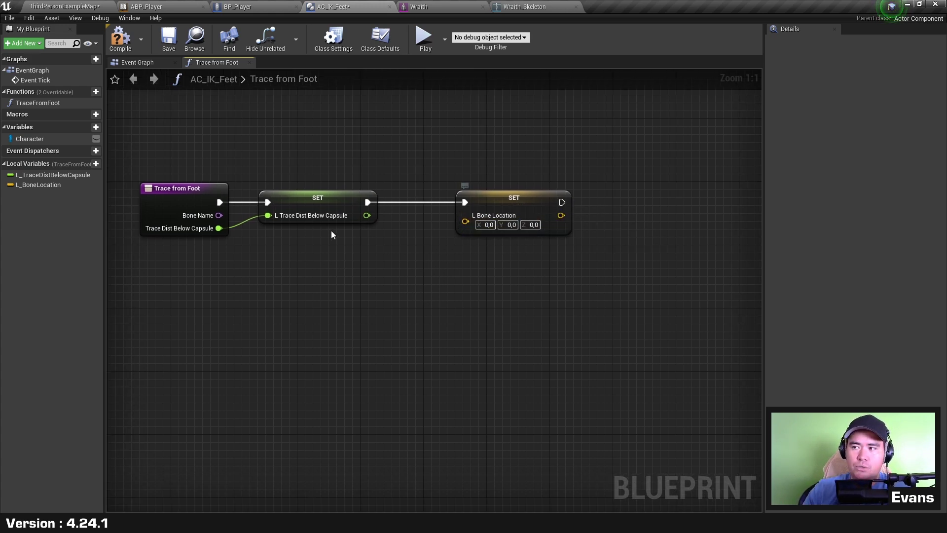
{"action": "mouse_move", "coordinate": [30, 138]}
{"action": "left_mouse_down", "text": "ctrl"}
{"action": "mouse_move", "coordinate": [340, 270]}
{"action": "mouse_move", "coordinate": [429, 278]}
{"action": "left_mouse_up", "text": "ctrl"}
Add Get Socket Location on the Character's Mesh and arrange the getters beside it
{"action": "type", "text": "gets"}
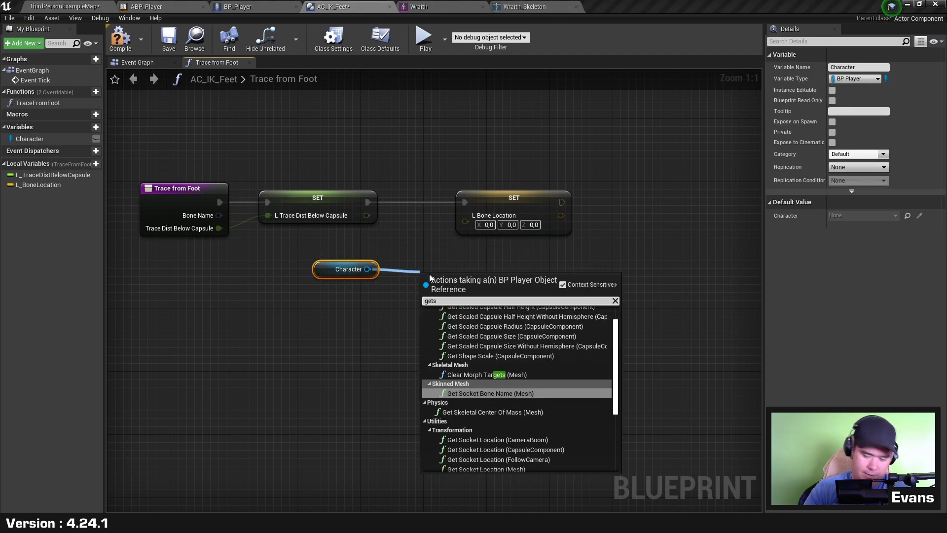
{"action": "type", "text": "ocketloca"}
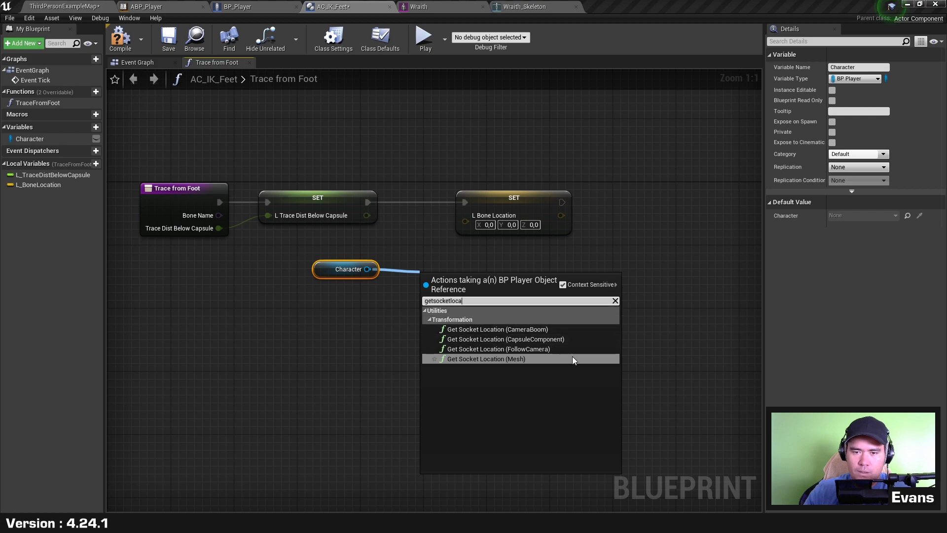
{"action": "left_click", "coordinate": [545, 359]}
{"action": "left_click_drag", "start_coordinate": [326, 274], "coordinate": [297, 306]}
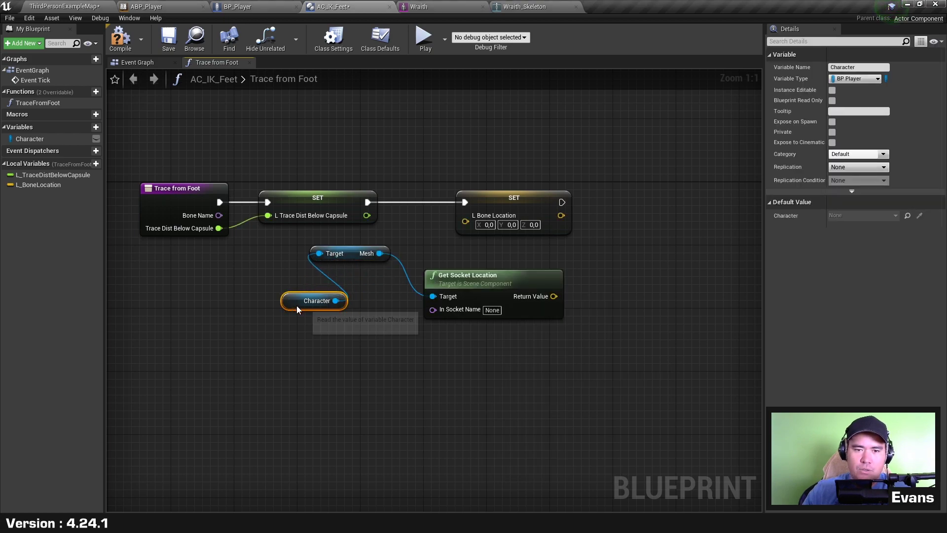
{"action": "left_click_drag", "start_coordinate": [346, 254], "coordinate": [323, 279]}
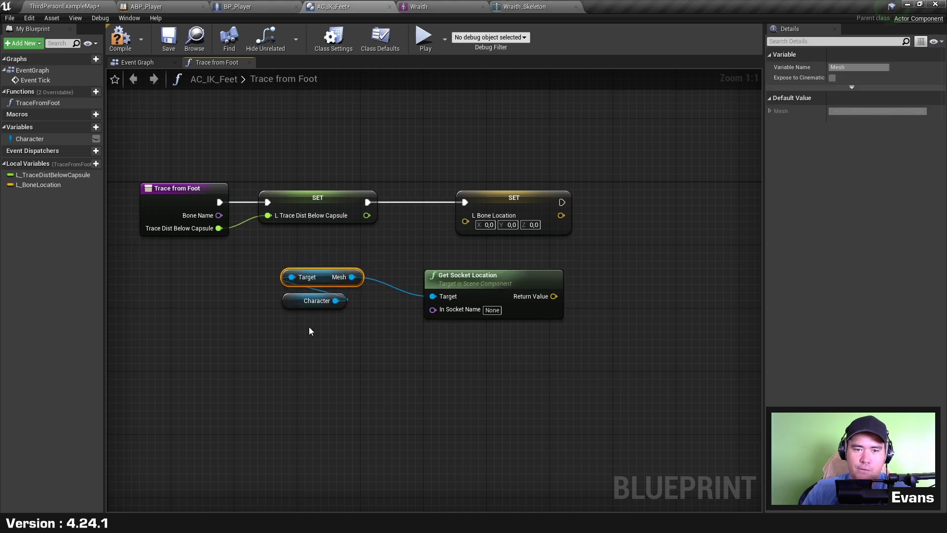
{"action": "mouse_move", "coordinate": [309, 326]}
{"action": "left_mouse_down"}
{"action": "mouse_move", "coordinate": [337, 263]}
{"action": "mouse_move", "coordinate": [373, 296]}
{"action": "left_mouse_up"}
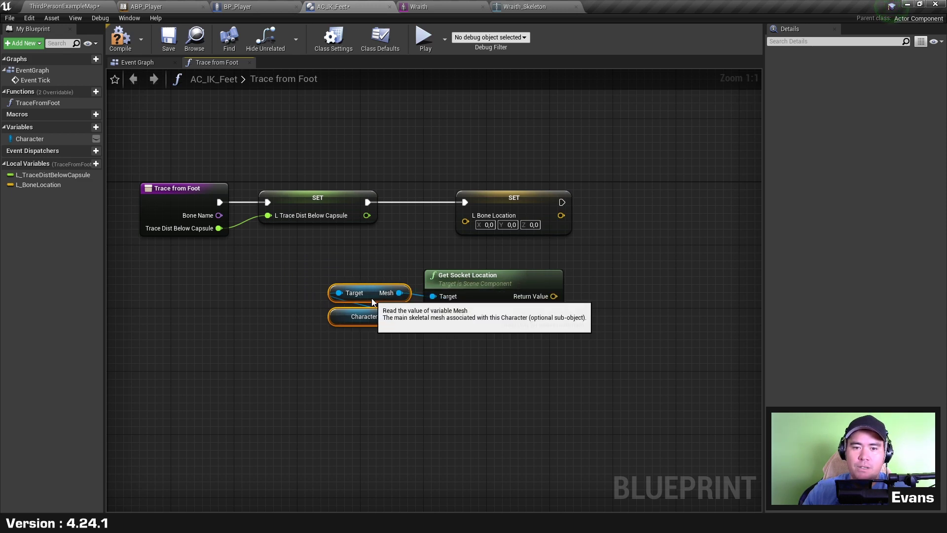
{"action": "left_click_drag", "start_coordinate": [457, 306], "coordinate": [456, 303]}
{"action": "left_click", "coordinate": [469, 353]}
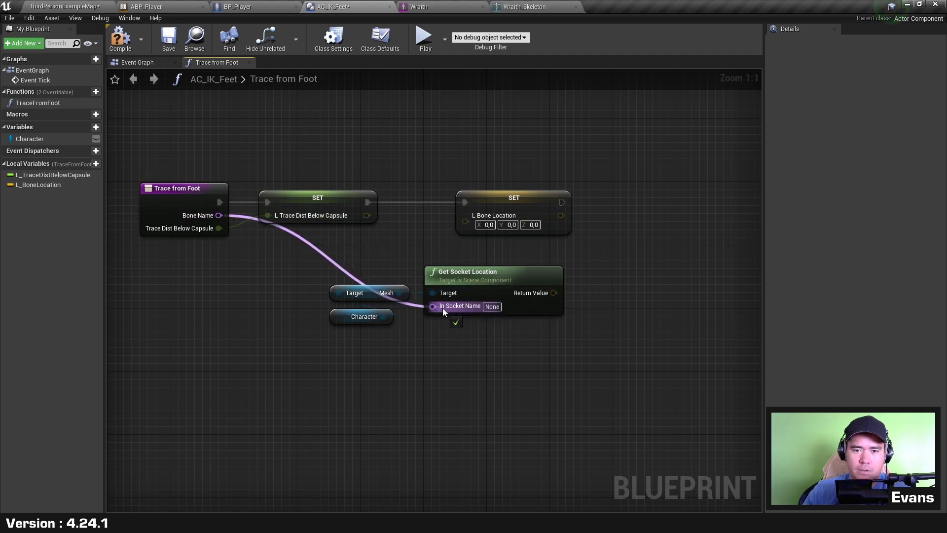
Wire Bone Name into In Socket Name and the return value into SET L Bone Location
{"action": "left_click_drag", "start_coordinate": [219, 215], "coordinate": [434, 307]}
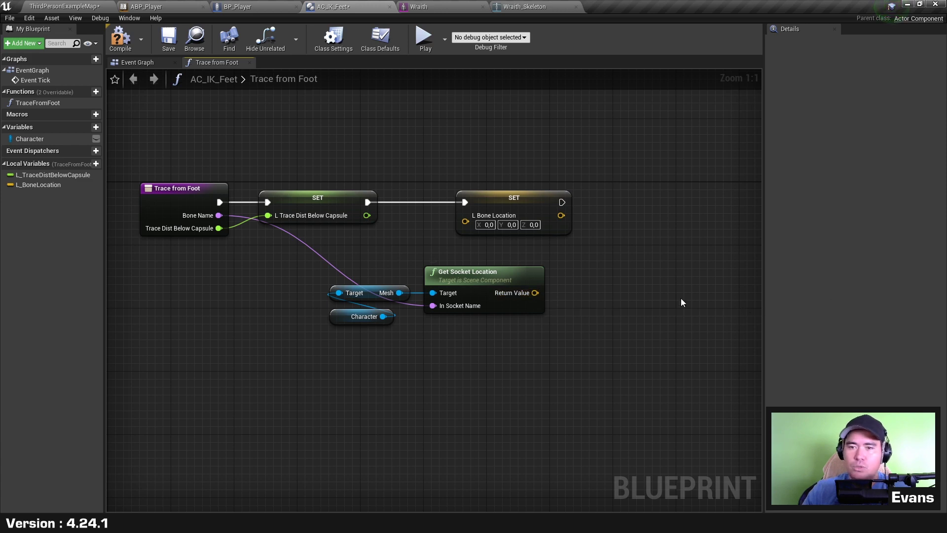
{"action": "left_click_drag", "start_coordinate": [535, 292], "coordinate": [465, 221]}
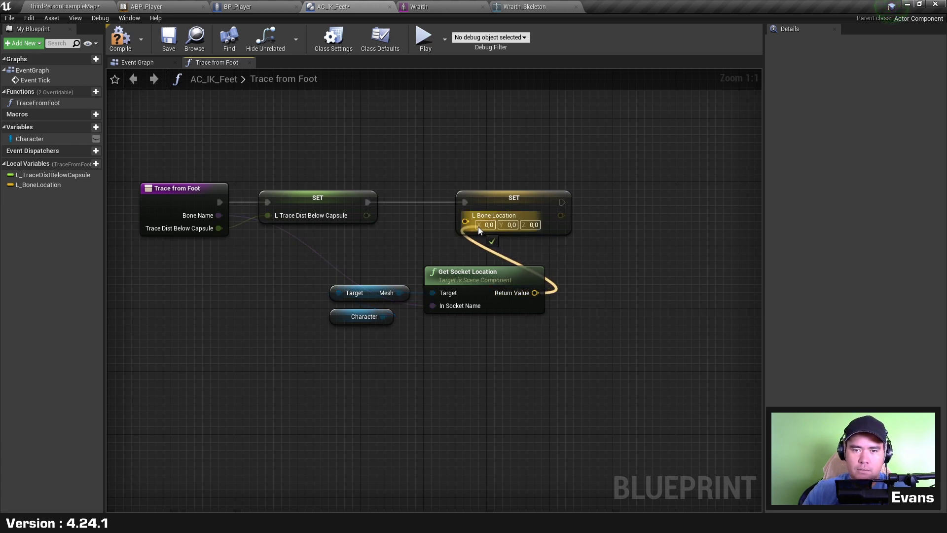
{"action": "left_click", "coordinate": [637, 307]}
{"action": "right_click_drag", "start_coordinate": [638, 307], "coordinate": [467, 238]}
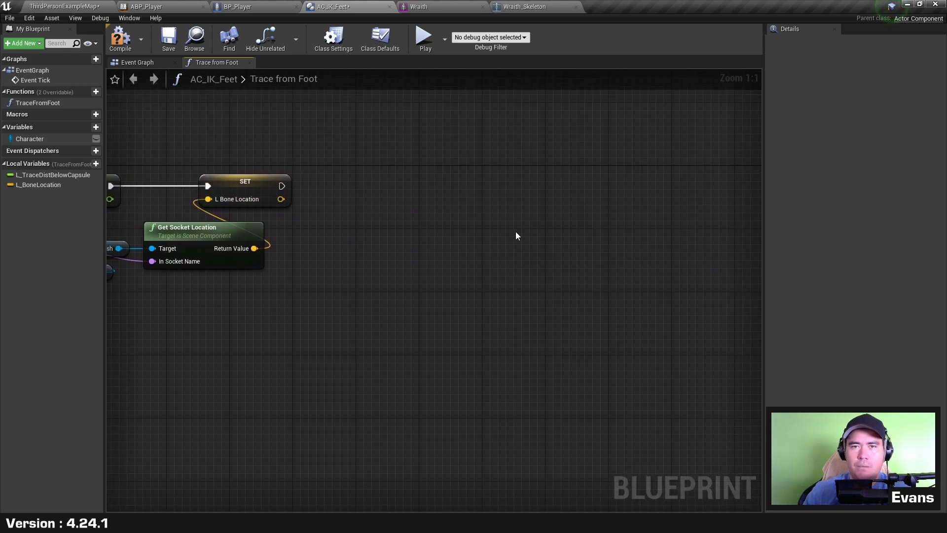
Add a LineTraceByChannel node to the right of the SET nodes
{"action": "right_click_drag", "start_coordinate": [713, 187], "coordinate": [632, 185]}
{"action": "right_click", "coordinate": [632, 185]}
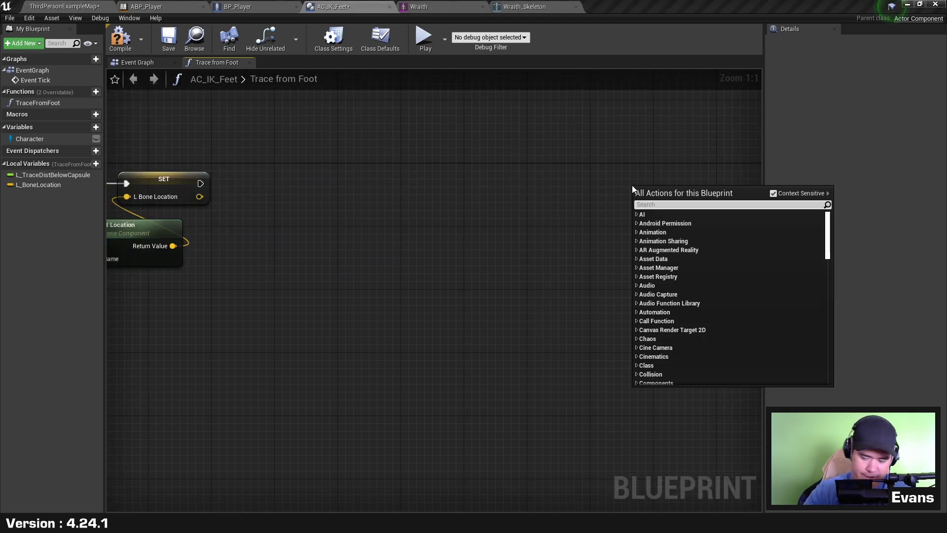
{"action": "type", "text": "linet"}
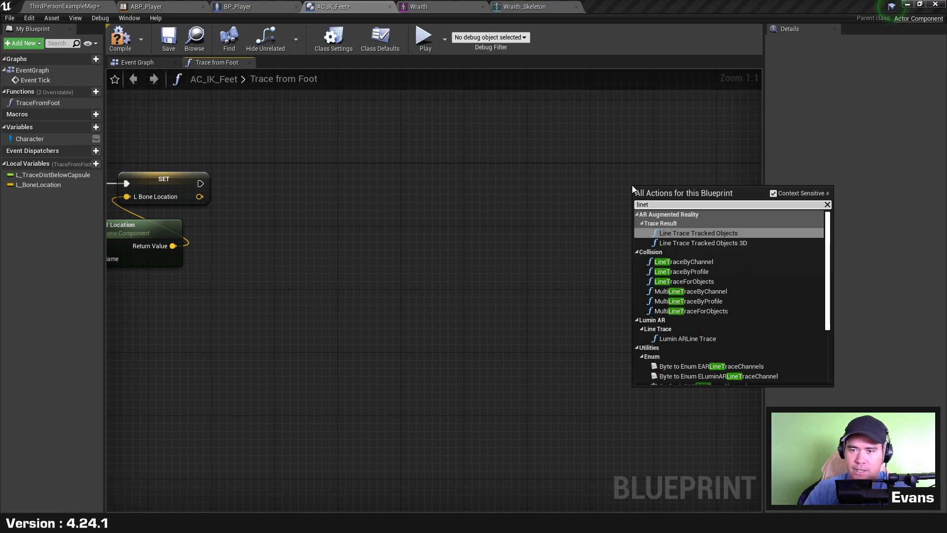
{"action": "type", "text": "raceby"}
{"action": "key", "text": "Return"}
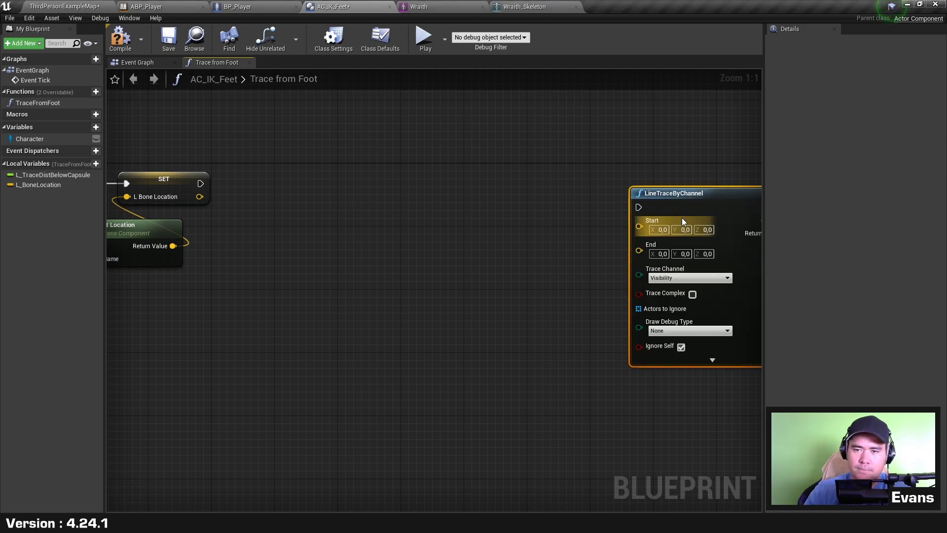
{"action": "left_click_drag", "start_coordinate": [682, 218], "coordinate": [685, 194]}
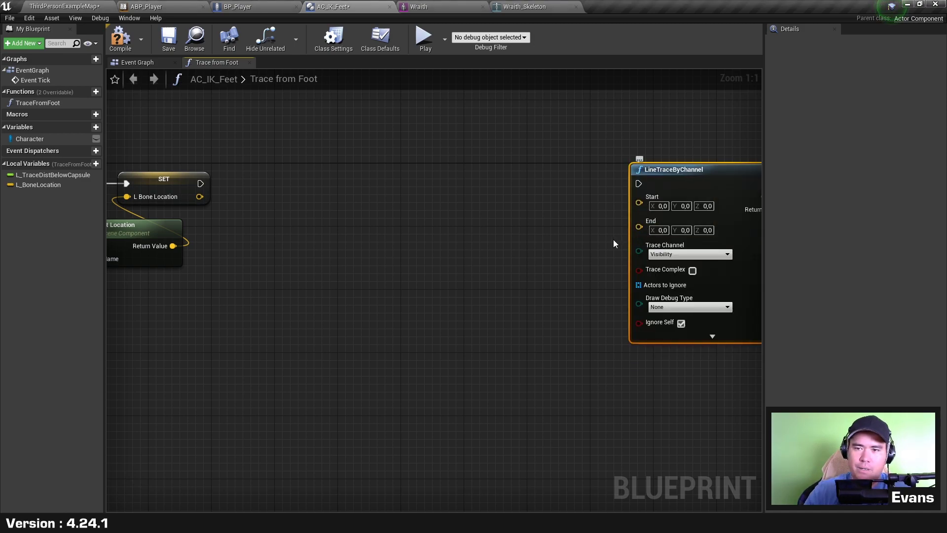
{"action": "left_click", "coordinate": [368, 205]}
{"action": "right_click_drag", "start_coordinate": [369, 207], "coordinate": [396, 199]}
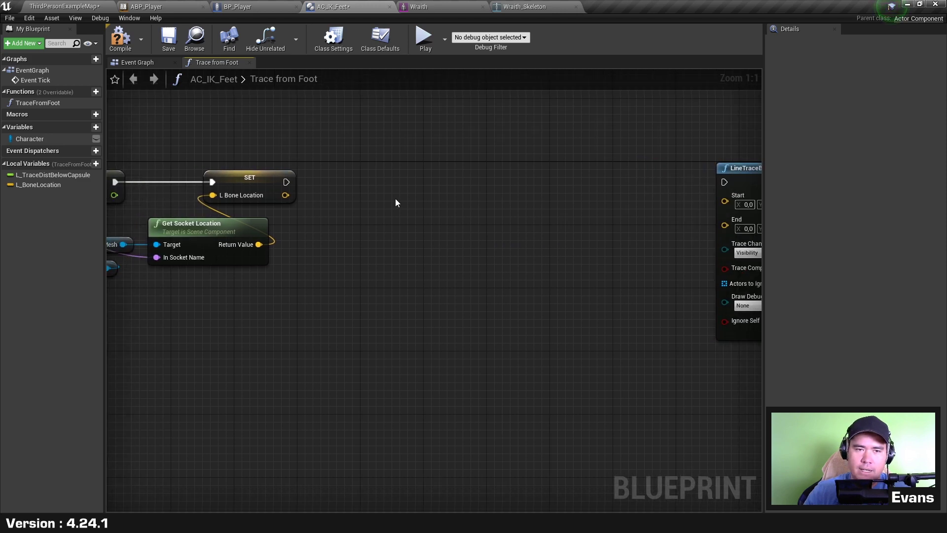
Duplicate L_BoneLocation as L_TraceStartLocation and chain its SET after the L Bone Location SET
{"action": "left_click", "coordinate": [33, 185]}
{"action": "key", "text": "ctrl+w"}
{"action": "type", "text": "L_"}
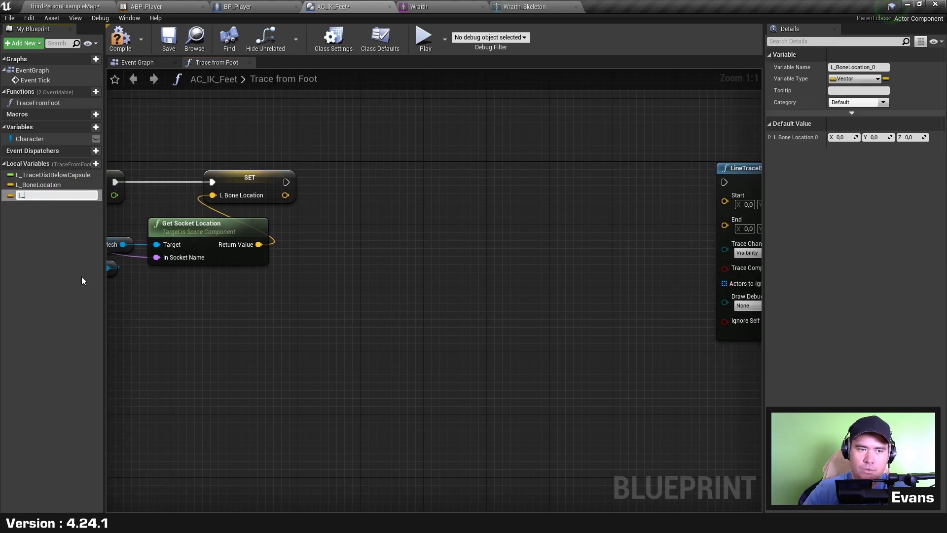
{"action": "type", "text": "Tra"}
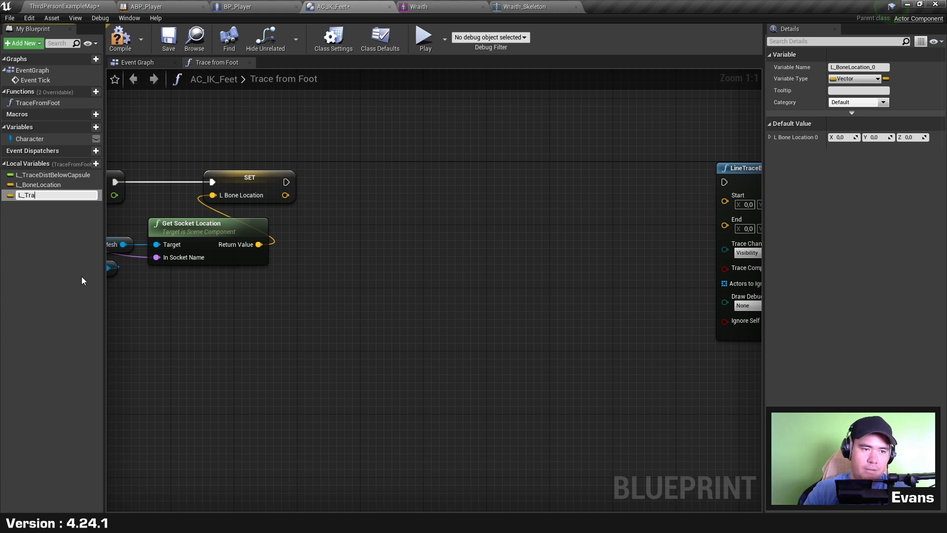
{"action": "type", "text": "ceStart"}
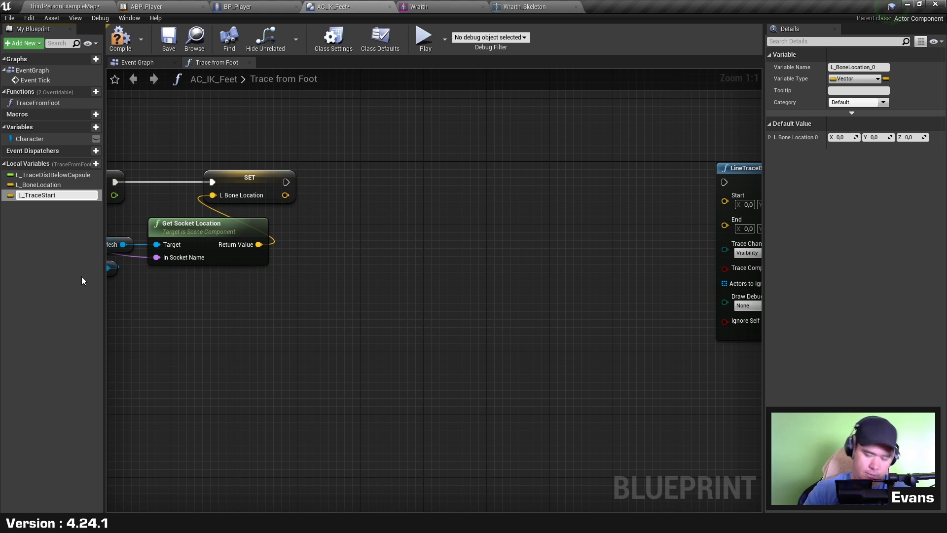
{"action": "type", "text": "Location"}
{"action": "key", "text": "Return"}
{"action": "left_click_drag", "start_coordinate": [46, 194], "coordinate": [417, 173], "text": "alt"}
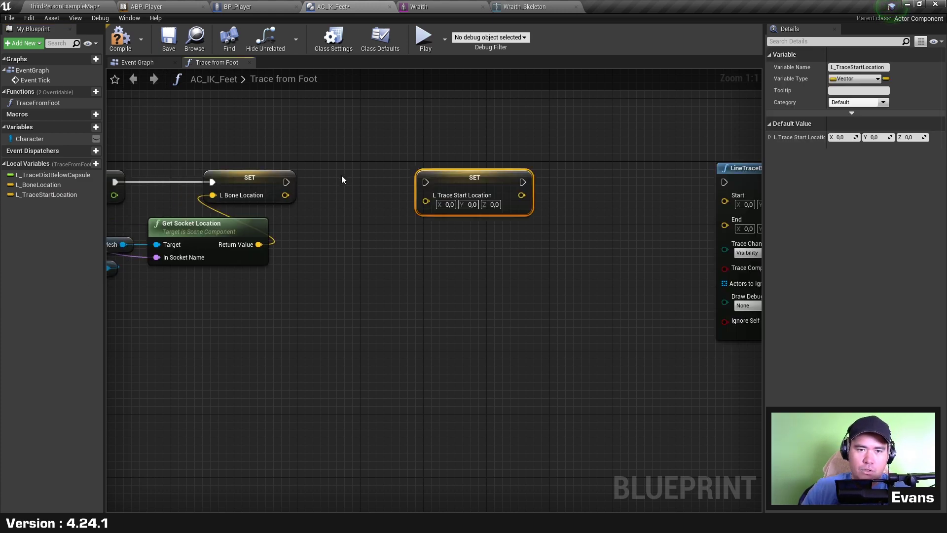
{"action": "left_click_drag", "start_coordinate": [287, 181], "coordinate": [506, 178]}
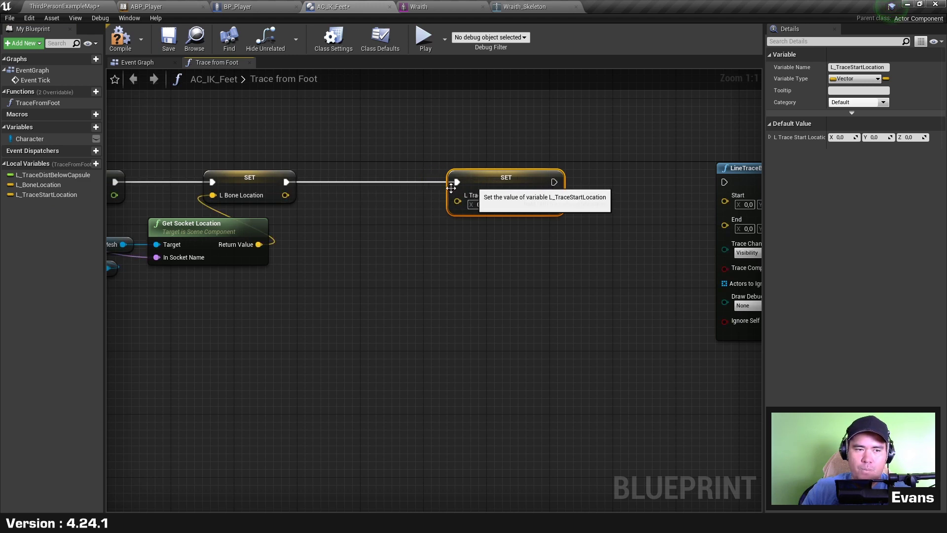
Add a split L Bone Location getter and a Make Vector feeding L Trace Start Location
{"action": "left_click_drag", "start_coordinate": [38, 187], "coordinate": [319, 213], "text": "ctrl"}
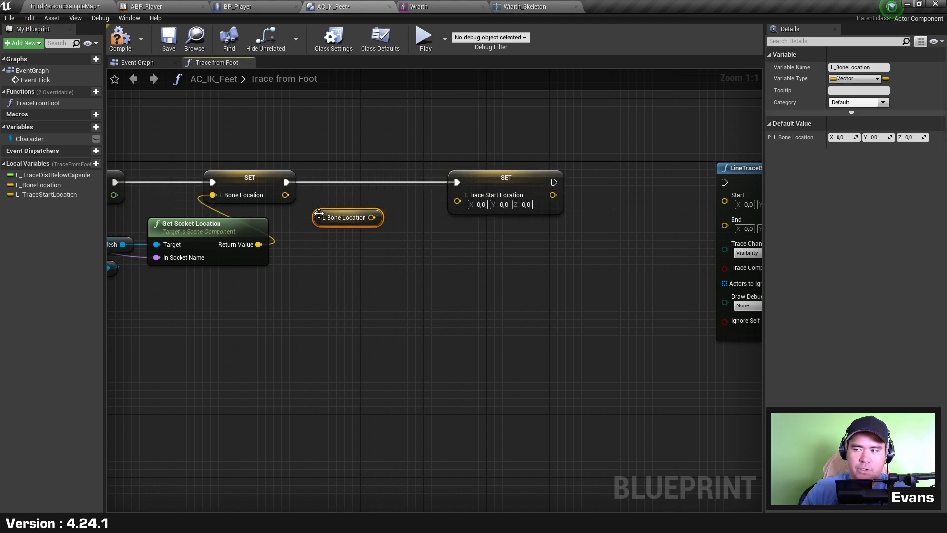
{"action": "right_click", "coordinate": [372, 219]}
{"action": "left_click", "coordinate": [407, 251]}
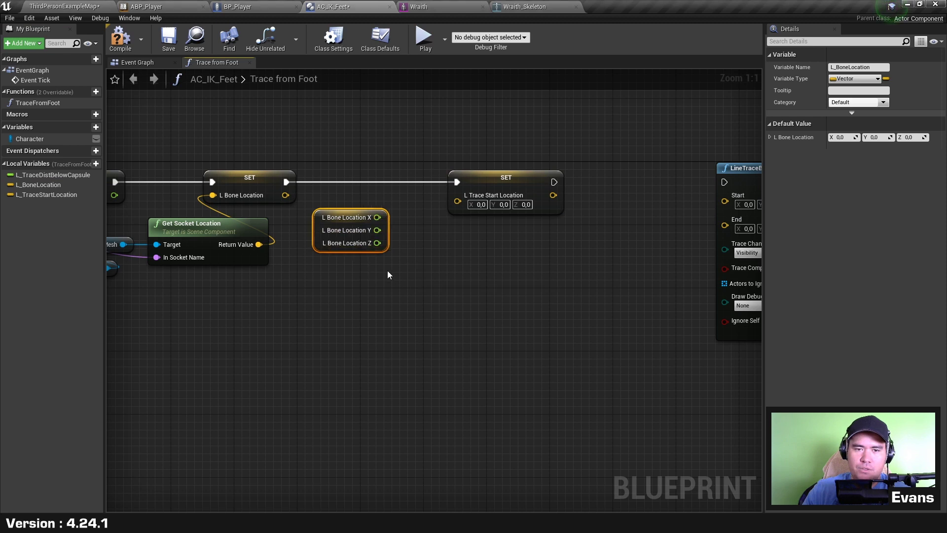
{"action": "left_click_drag", "start_coordinate": [458, 201], "coordinate": [454, 241]}
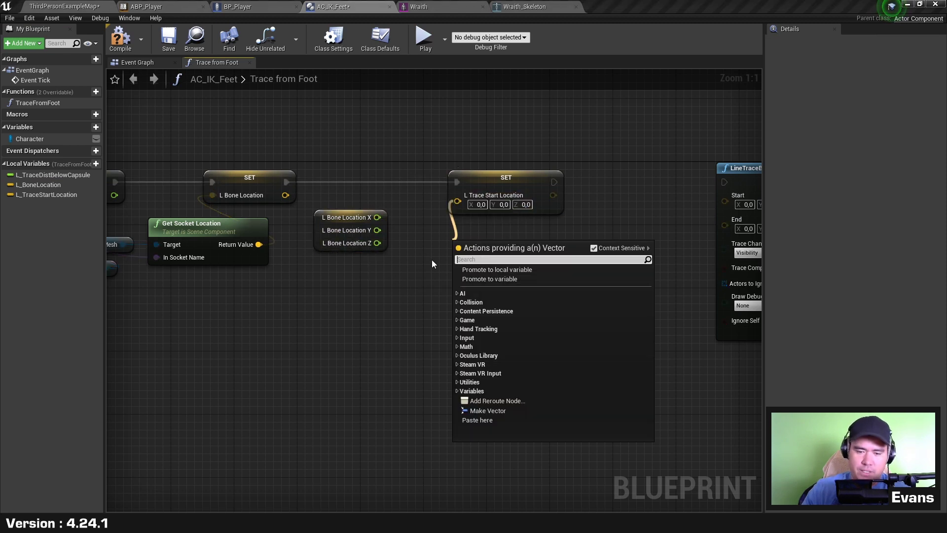
{"action": "type", "text": "make vec"}
{"action": "key", "text": "Return"}
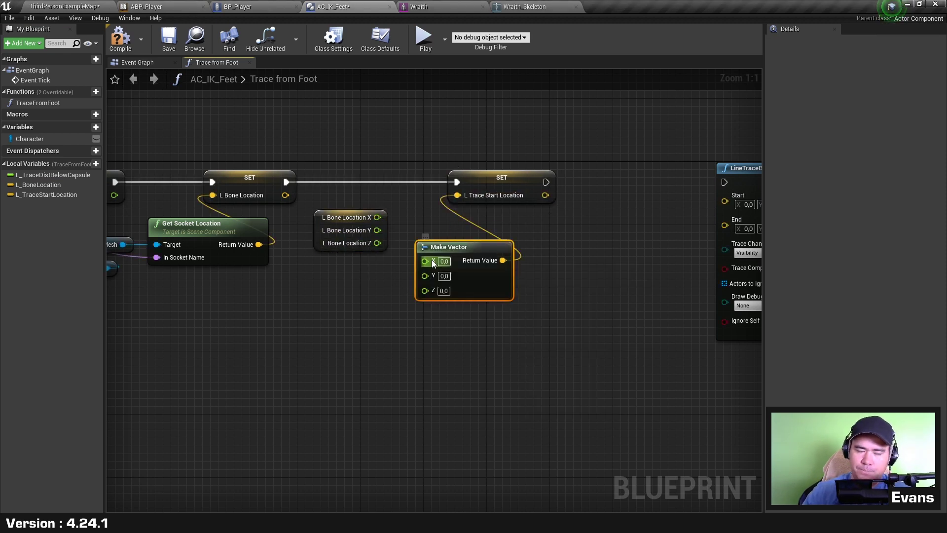
Wire L Bone Location X and Y into Make Vector and add a Character getter
{"action": "left_click_drag", "start_coordinate": [341, 254], "coordinate": [333, 286]}
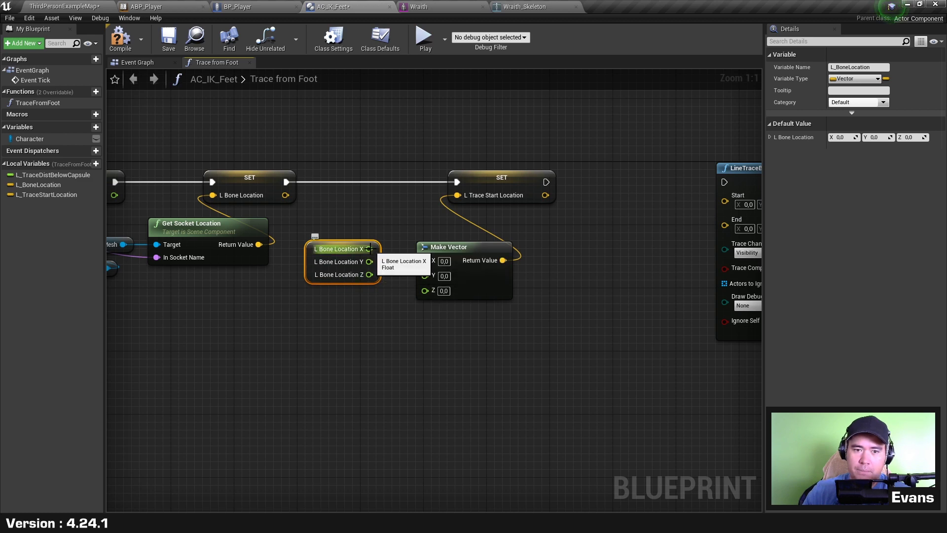
{"action": "left_click_drag", "start_coordinate": [369, 249], "coordinate": [431, 269]}
{"action": "left_click_drag", "start_coordinate": [369, 262], "coordinate": [425, 272]}
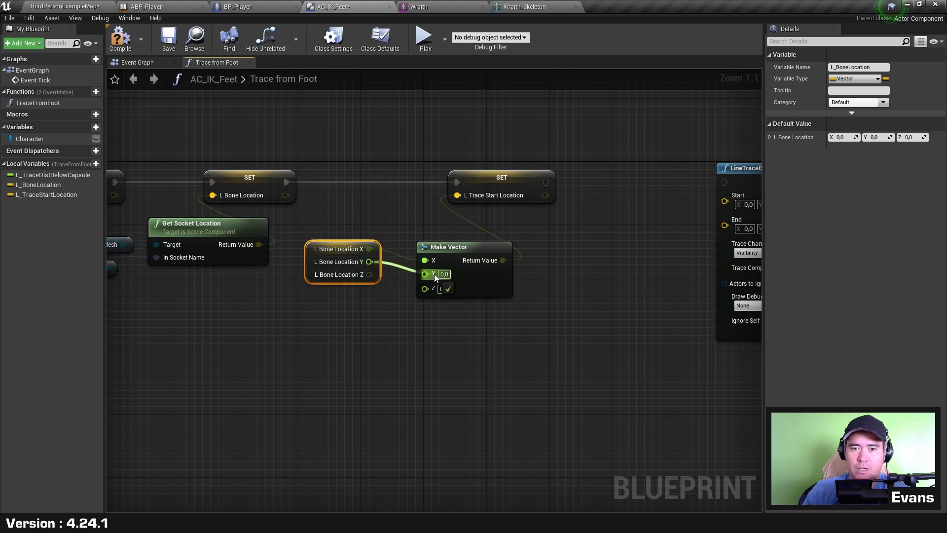
{"action": "left_click", "coordinate": [350, 314]}
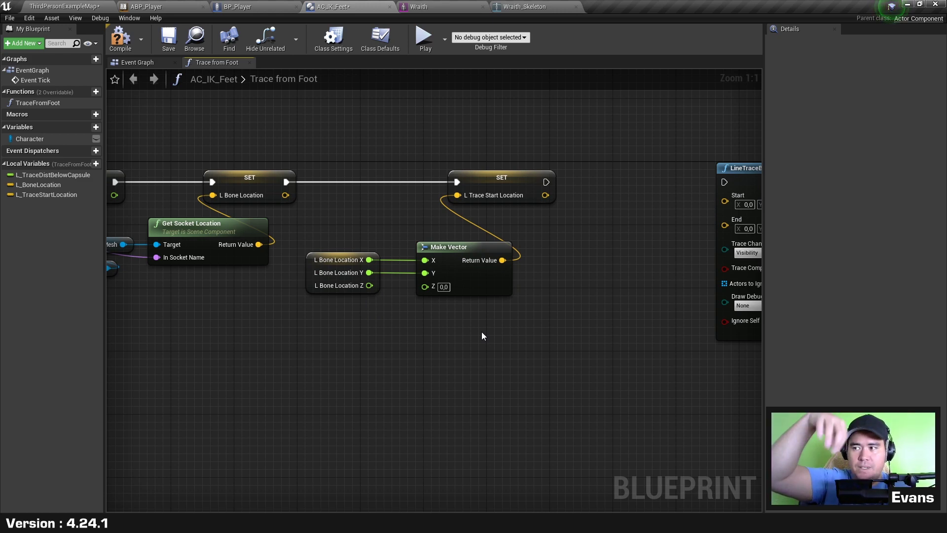
{"action": "right_click_drag", "start_coordinate": [334, 344], "coordinate": [344, 302]}
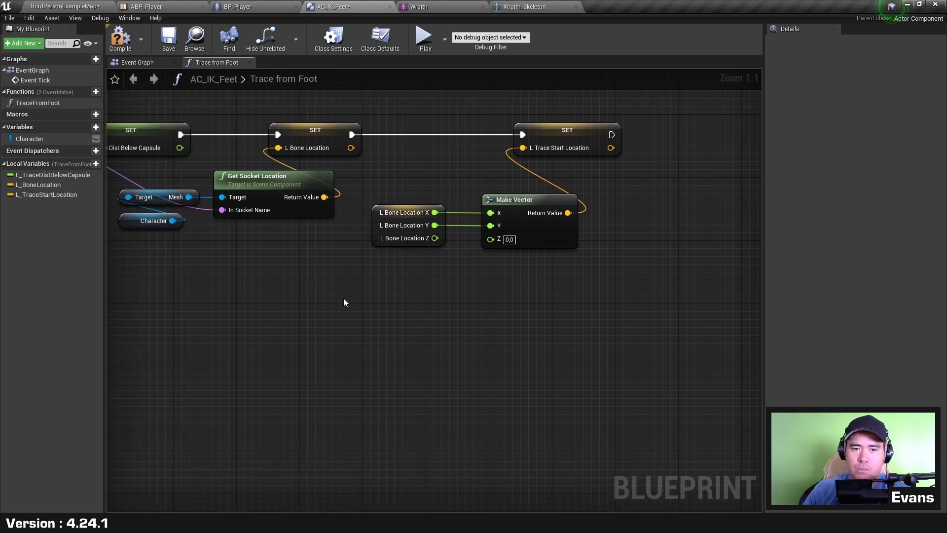
{"action": "mouse_move", "coordinate": [42, 139]}
{"action": "left_mouse_down", "text": "ctrl"}
{"action": "mouse_move", "coordinate": [260, 298]}
{"action": "mouse_move", "coordinate": [367, 309]}
{"action": "left_mouse_up", "text": "ctrl"}
Add GetActorLocation for the Character, split it, and wire its Z into Make Vector Z
{"action": "type", "text": "getactorlocation"}
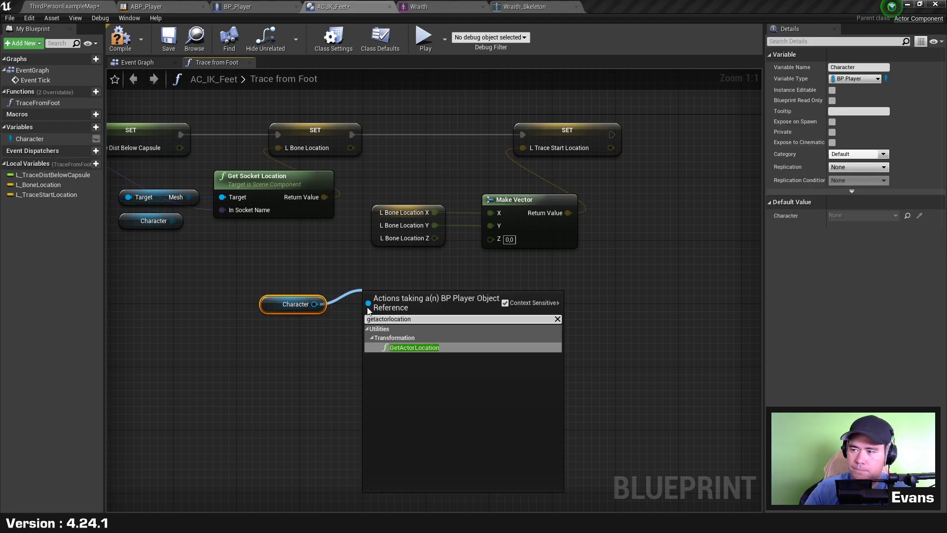
{"action": "key", "text": "Return"}
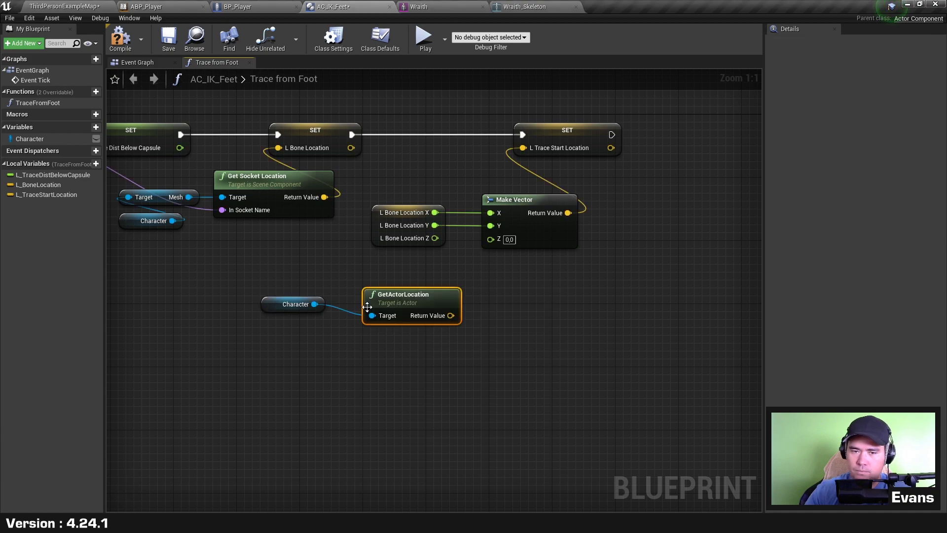
{"action": "right_click", "coordinate": [451, 316]}
{"action": "left_click", "coordinate": [484, 348]}
{"action": "left_click_drag", "start_coordinate": [433, 294], "coordinate": [411, 270]}
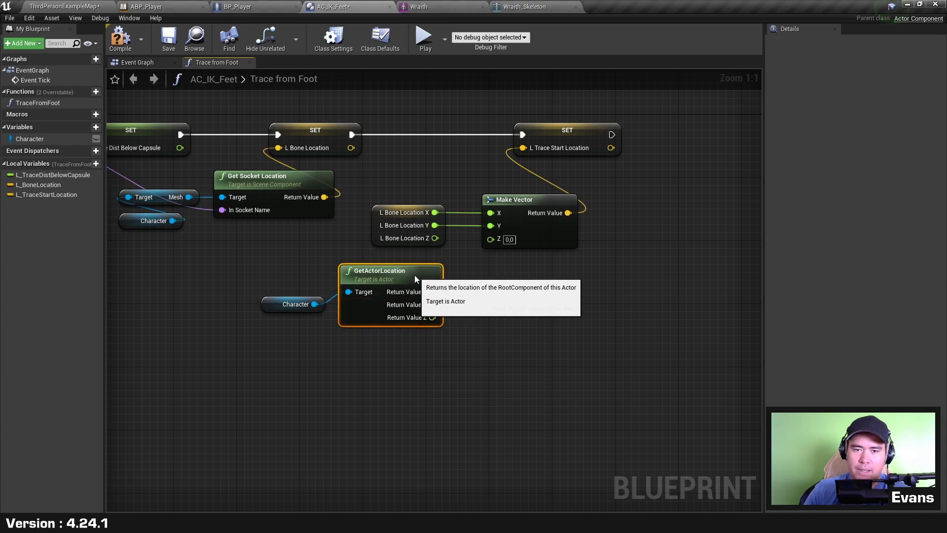
{"action": "left_click_drag", "start_coordinate": [432, 317], "coordinate": [496, 244]}
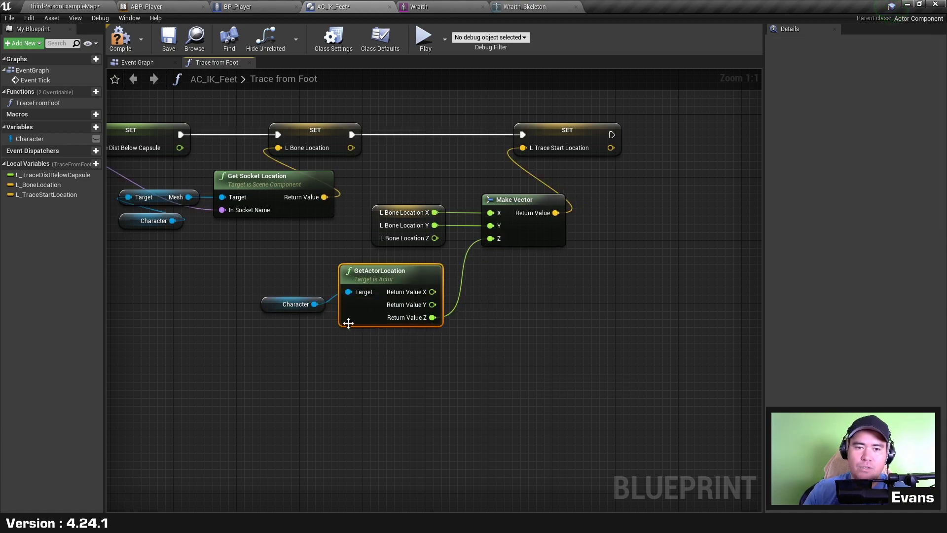
Group the Character, GetActorLocation, L Bone Location and Make Vector nodes under the SET node
{"action": "left_click_drag", "start_coordinate": [296, 304], "coordinate": [296, 292]}
{"action": "left_click_drag", "start_coordinate": [291, 357], "coordinate": [413, 272]}
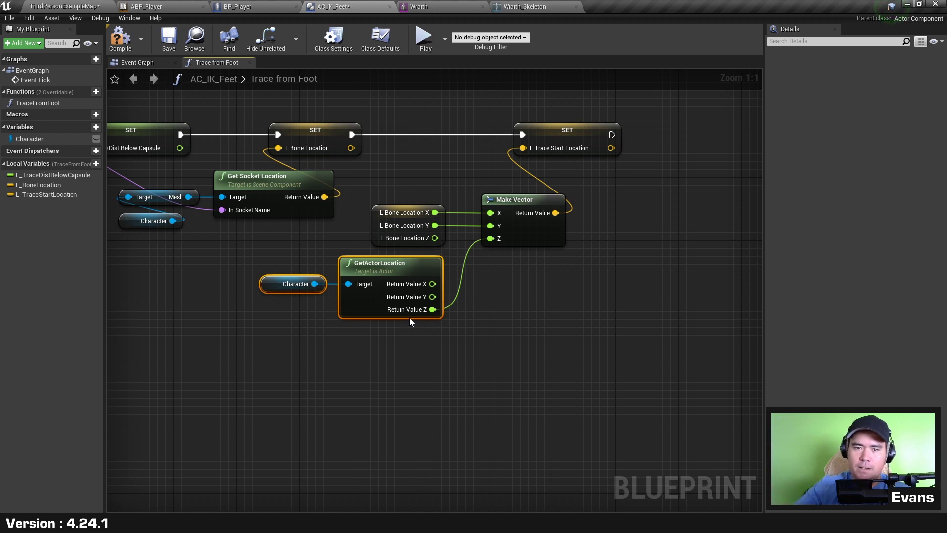
{"action": "left_click_drag", "start_coordinate": [404, 326], "coordinate": [425, 242]}
{"action": "key", "text": "shift+d"}
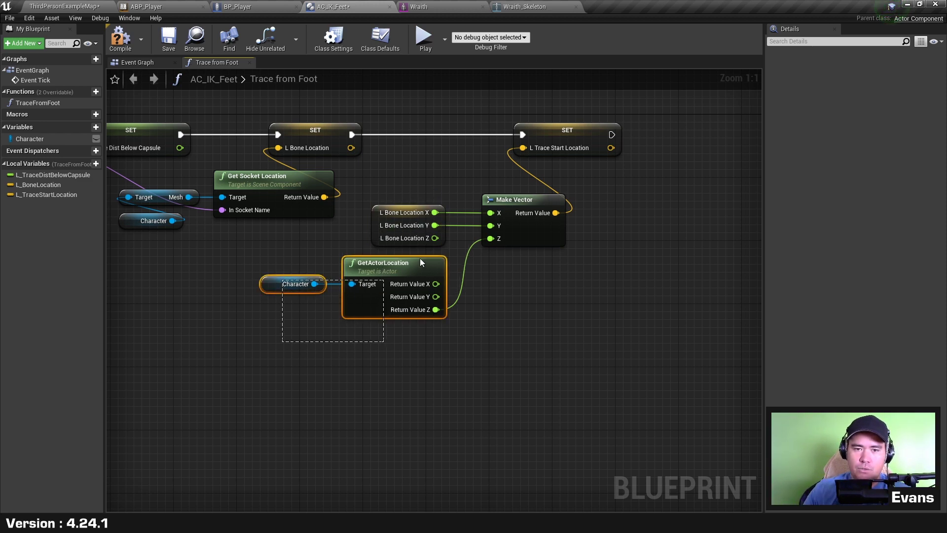
{"action": "mouse_move", "coordinate": [281, 341]}
{"action": "left_mouse_down"}
{"action": "mouse_move", "coordinate": [430, 248]}
{"action": "mouse_move", "coordinate": [465, 243]}
{"action": "left_mouse_up"}
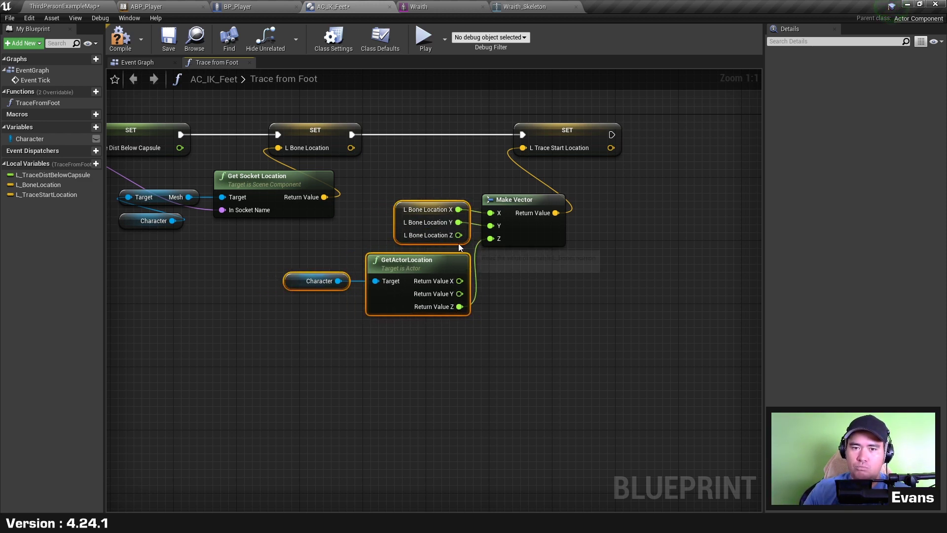
{"action": "left_click", "coordinate": [535, 236], "text": "ctrl"}
{"action": "left_click_drag", "start_coordinate": [535, 240], "coordinate": [581, 217]}
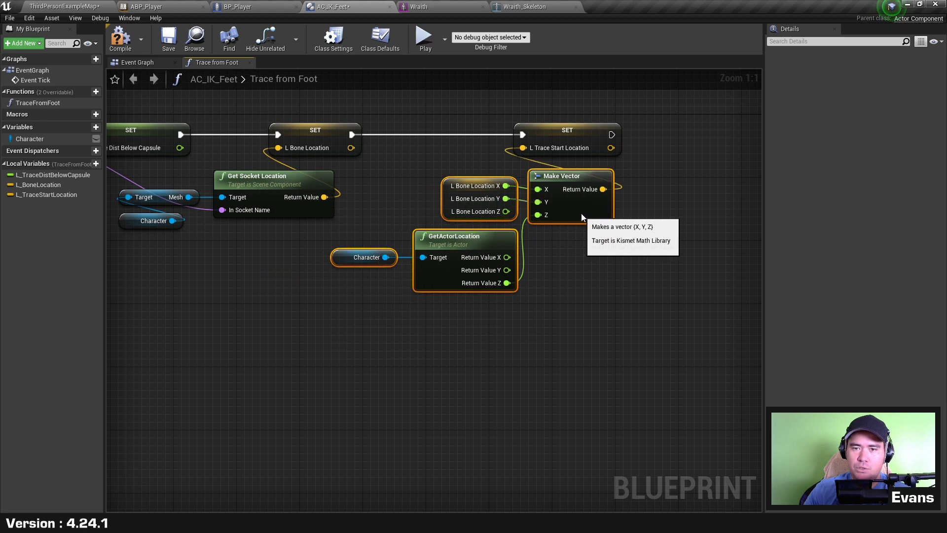
{"action": "left_click", "coordinate": [579, 240]}
Shift the vector-building nodes right and move LineTraceByChannel further right for room
{"action": "right_click_drag", "start_coordinate": [620, 273], "coordinate": [503, 288]}
{"action": "left_click_drag", "start_coordinate": [253, 330], "coordinate": [528, 146]}
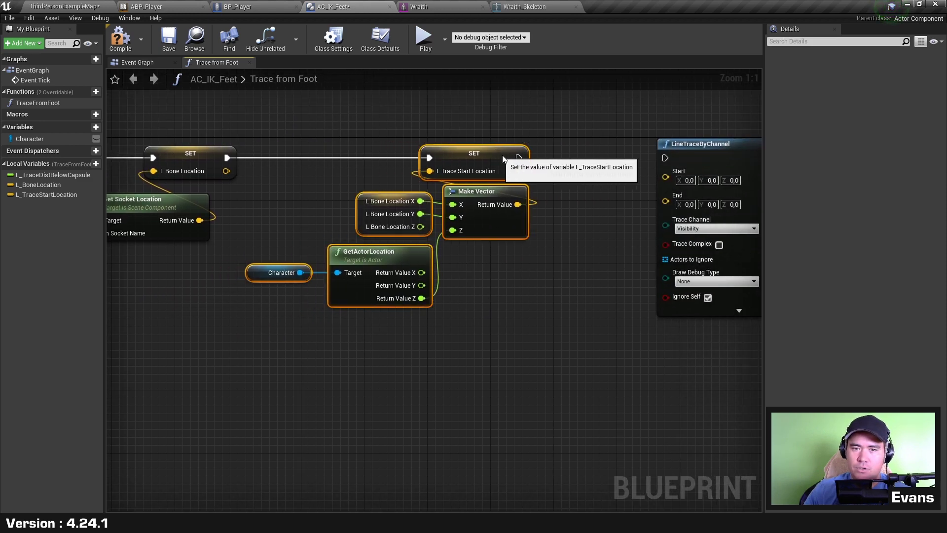
{"action": "left_click_drag", "start_coordinate": [454, 189], "coordinate": [525, 189]}
{"action": "left_click", "coordinate": [588, 329]}
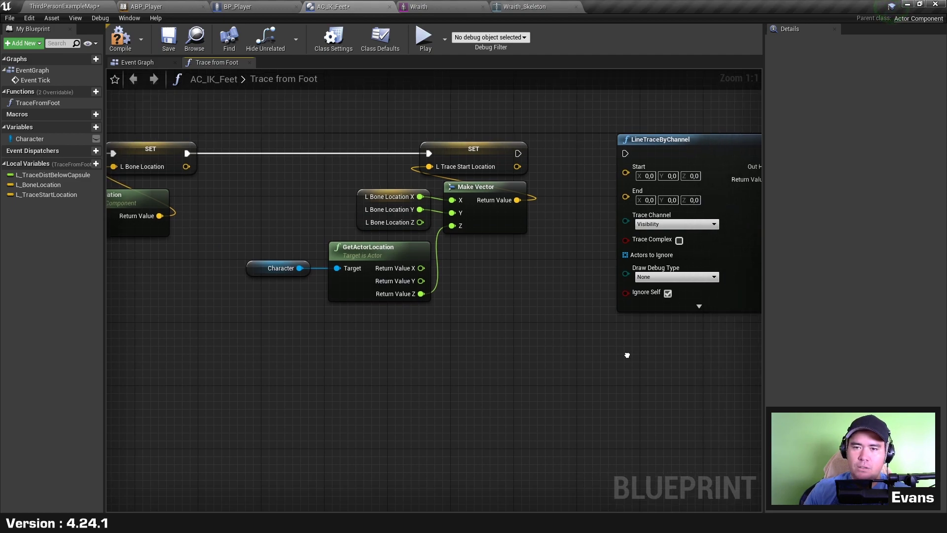
{"action": "right_click_drag", "start_coordinate": [620, 355], "coordinate": [402, 296]}
{"action": "scroll", "coordinate": [402, 296], "scroll_direction": "down", "scroll_amount": 2}
{"action": "right_click_drag", "start_coordinate": [448, 322], "coordinate": [379, 271]}
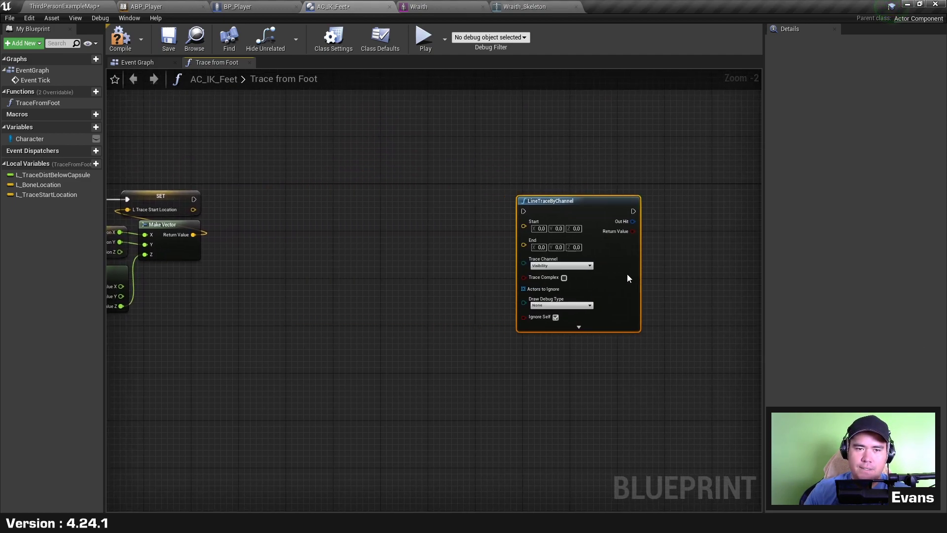
{"action": "left_click_drag", "start_coordinate": [378, 272], "coordinate": [681, 271]}
Duplicate L_TraceStartLocation as L_TraceEndLocation and chain its SET after the start SET
{"action": "right_click", "coordinate": [63, 195]}
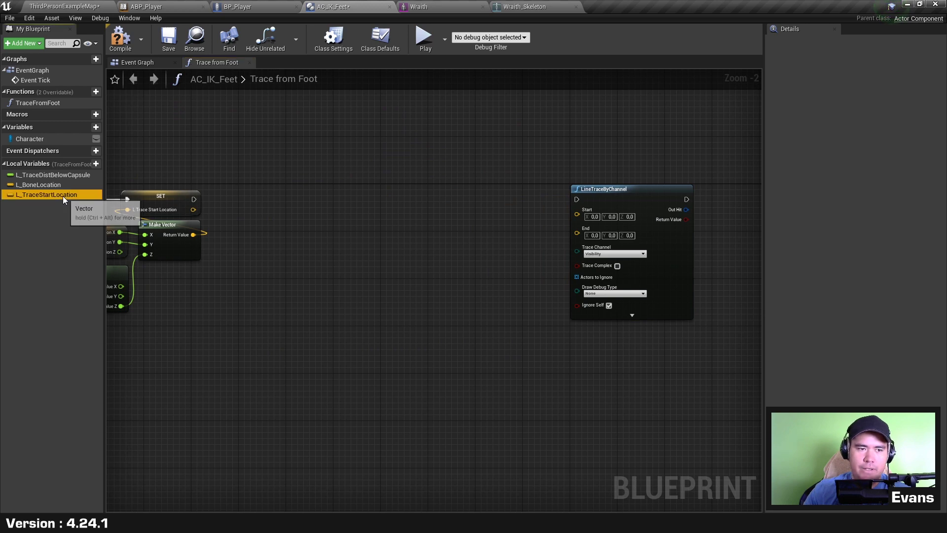
{"action": "left_click", "coordinate": [84, 216]}
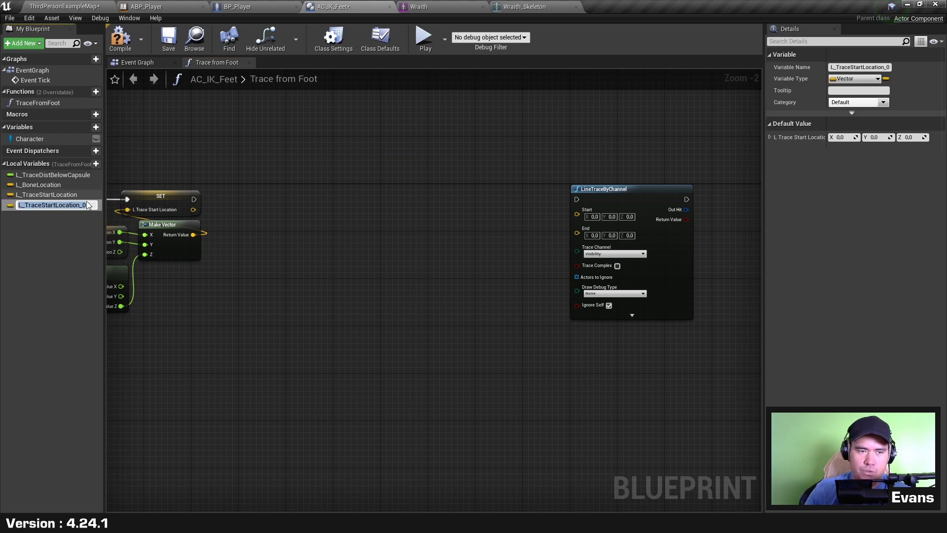
{"action": "left_click_drag", "start_coordinate": [25, 204], "coordinate": [48, 205]}
{"action": "type", "text": "End"}
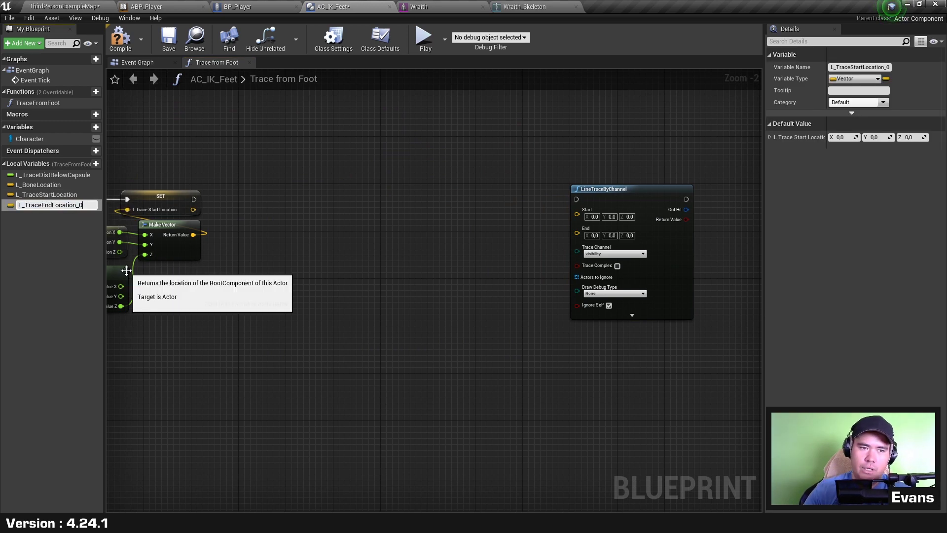
{"action": "key", "text": "Return"}
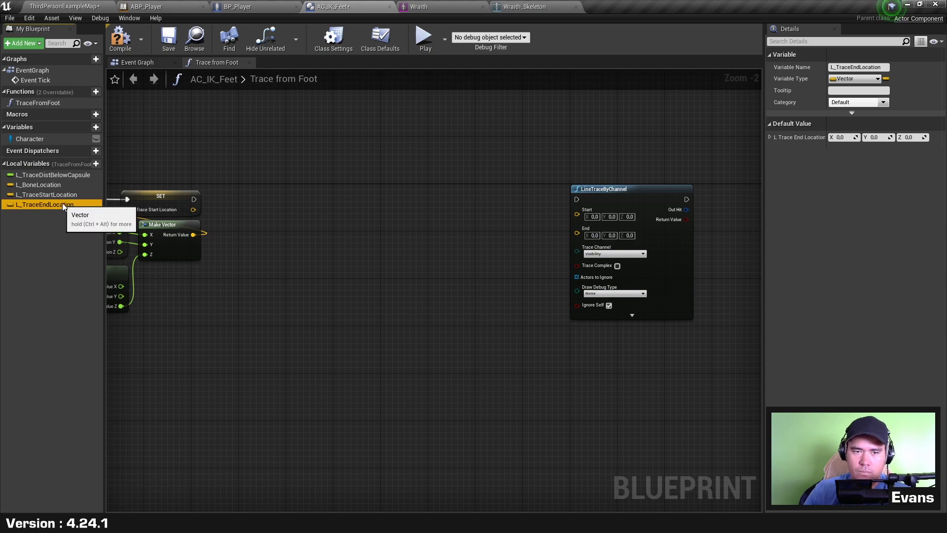
{"action": "left_click_drag", "start_coordinate": [44, 205], "coordinate": [383, 181], "text": "alt"}
{"action": "mouse_move", "coordinate": [193, 200]}
{"action": "left_mouse_down"}
{"action": "mouse_move", "coordinate": [388, 187]}
{"action": "mouse_move", "coordinate": [428, 196]}
{"action": "left_mouse_up"}
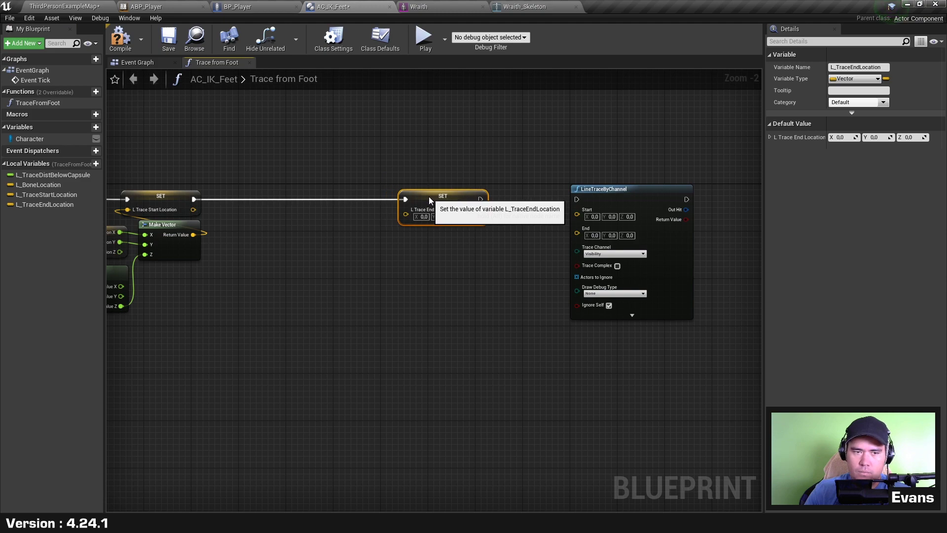
{"action": "left_click", "coordinate": [323, 254]}
{"action": "right_click_drag", "start_coordinate": [323, 253], "coordinate": [448, 250]}
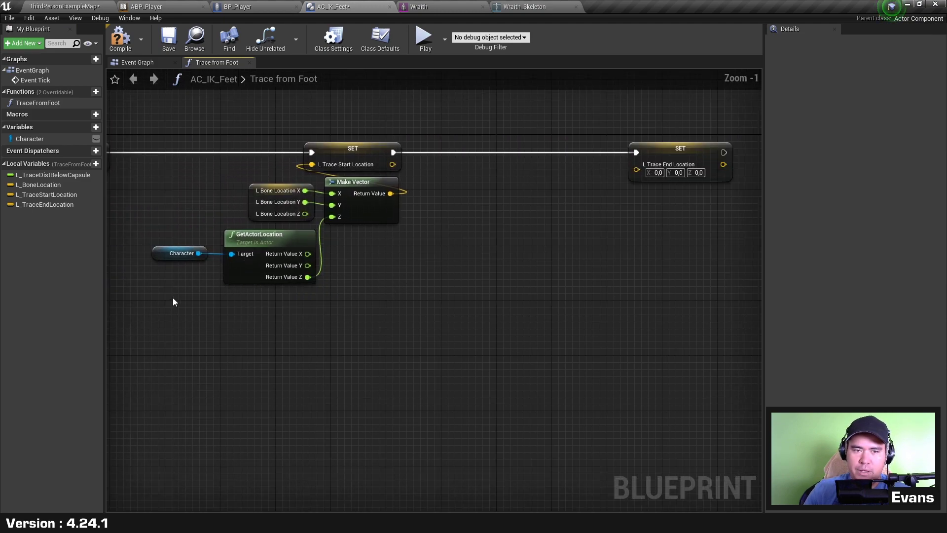
Paste a copy of the Make Vector setup into L Trace End Location, dropping the extra Character and GetActorLocation
{"action": "left_click_drag", "start_coordinate": [174, 300], "coordinate": [419, 199]}
{"action": "key", "text": "ctrl+c"}
{"action": "scroll", "coordinate": [418, 200], "scroll_direction": "up", "scroll_amount": 1}
{"action": "key", "text": "ctrl+v"}
{"action": "left_click_drag", "start_coordinate": [511, 200], "coordinate": [481, 158]}
{"action": "right_click_drag", "start_coordinate": [281, 331], "coordinate": [320, 348]}
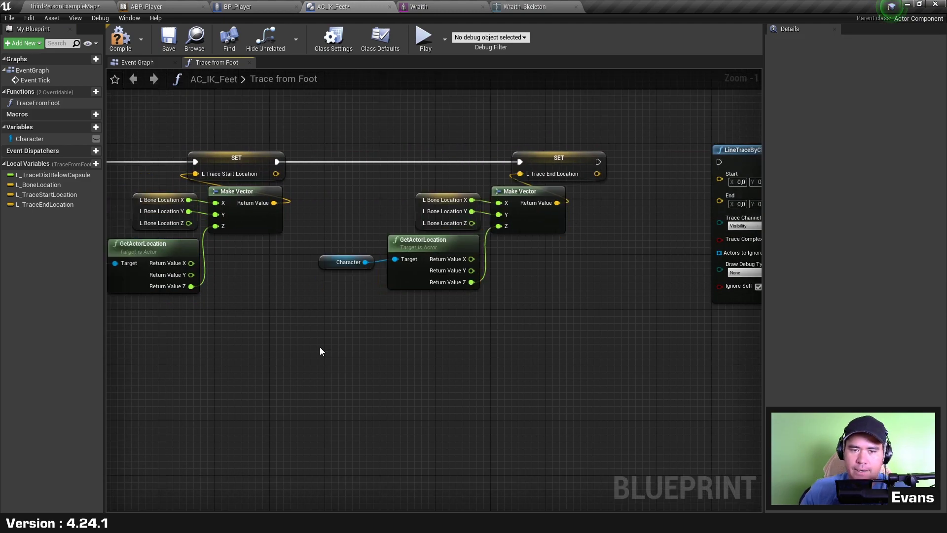
{"action": "left_click_drag", "start_coordinate": [320, 347], "coordinate": [506, 252]}
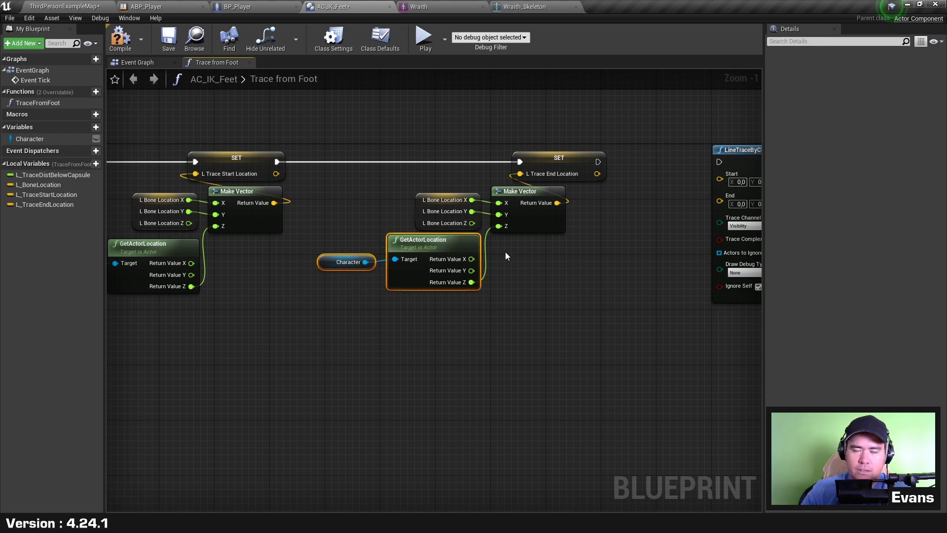
{"action": "key", "text": "Delete"}
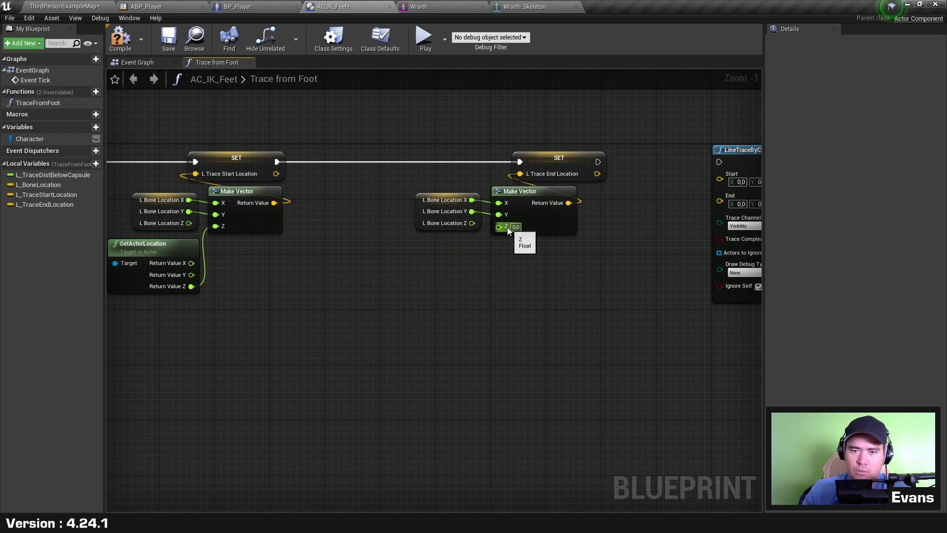
Browse for a float Z source, then select the original Character and GetActorLocation nodes
{"action": "left_click_drag", "start_coordinate": [507, 227], "coordinate": [483, 282]}
{"action": "left_click", "coordinate": [355, 259]}
{"action": "right_click_drag", "start_coordinate": [275, 291], "coordinate": [426, 276]}
{"action": "left_click_drag", "start_coordinate": [213, 300], "coordinate": [288, 238]}
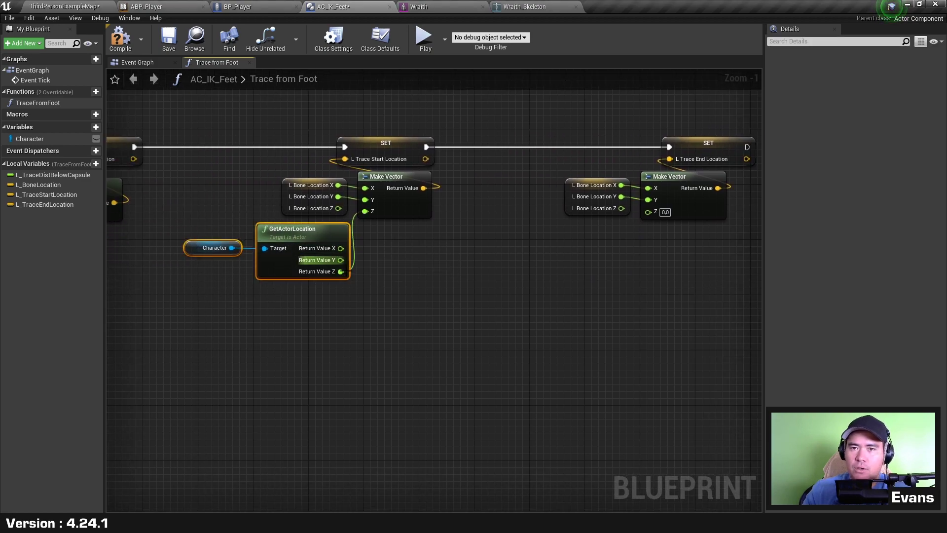
{"action": "scroll", "coordinate": [537, 296], "scroll_direction": "up", "scroll_amount": 1}
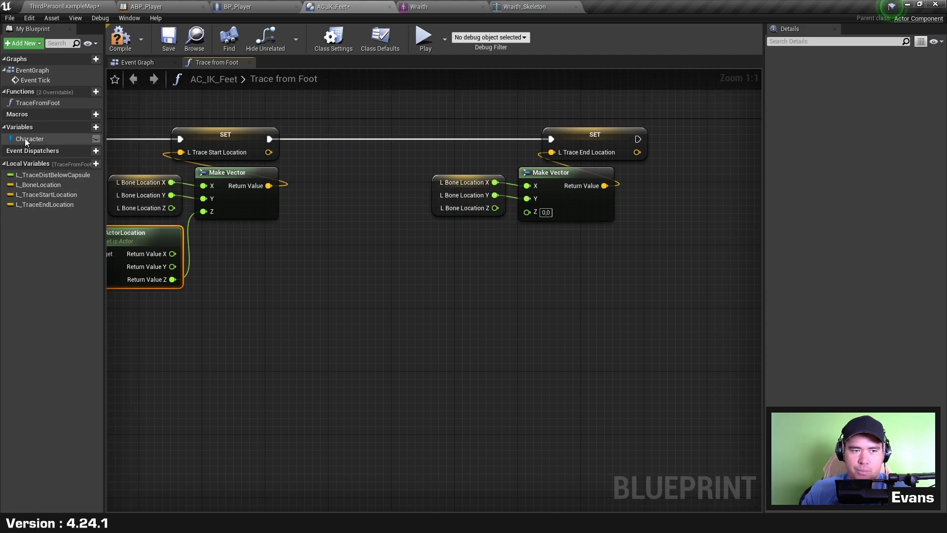
Add a Character getter with a Get Scaled Capsule Half Height node
{"action": "left_click_drag", "start_coordinate": [24, 138], "coordinate": [291, 294], "text": "ctrl"}
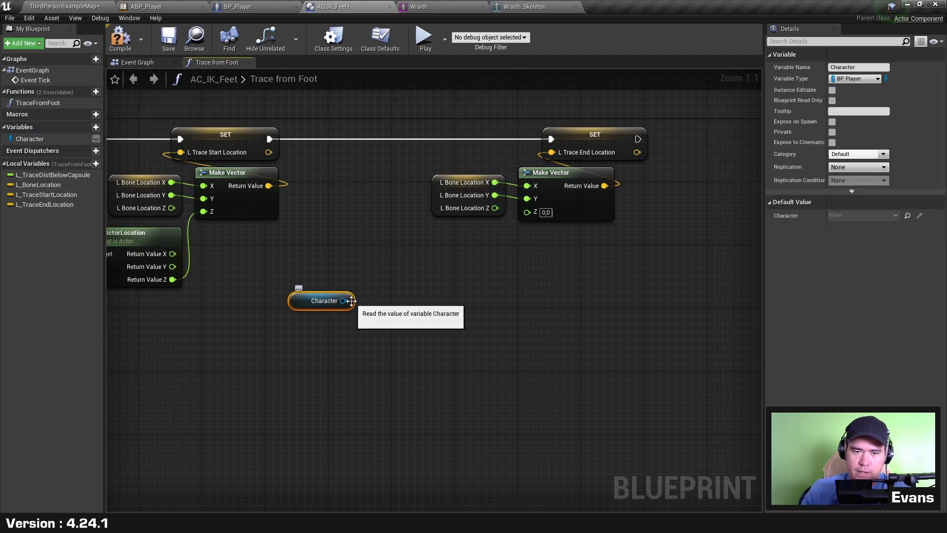
{"action": "left_click_drag", "start_coordinate": [351, 301], "coordinate": [400, 277]}
{"action": "type", "text": "getscaled"}
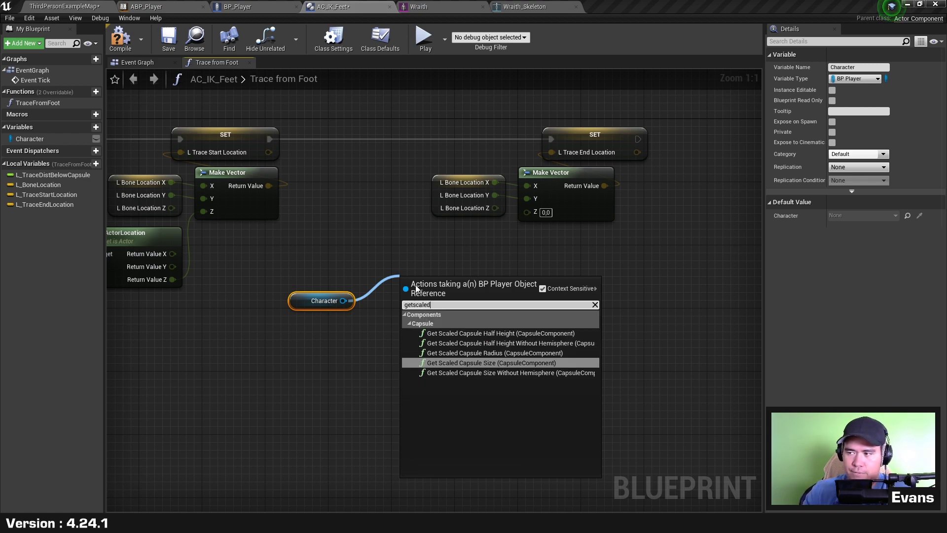
{"action": "left_click", "coordinate": [513, 333]}
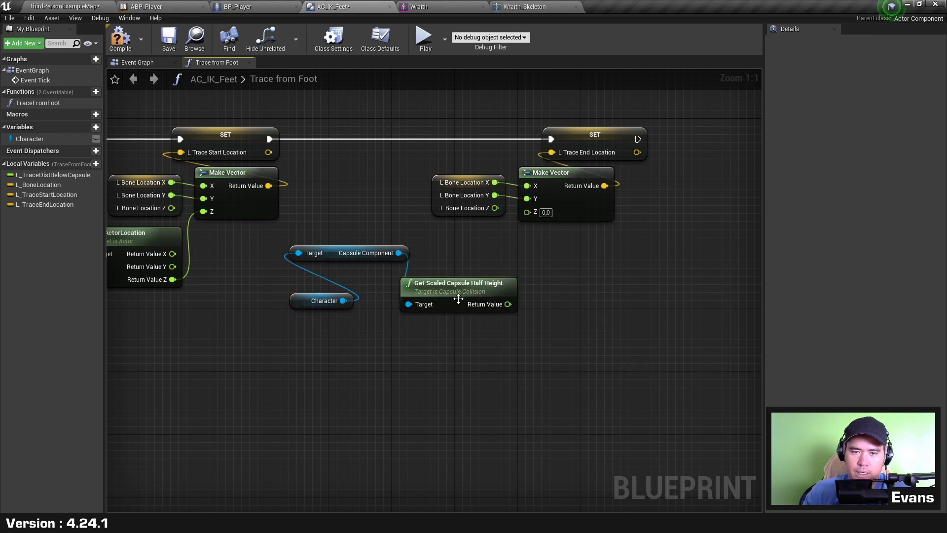
{"action": "left_click_drag", "start_coordinate": [458, 299], "coordinate": [466, 283]}
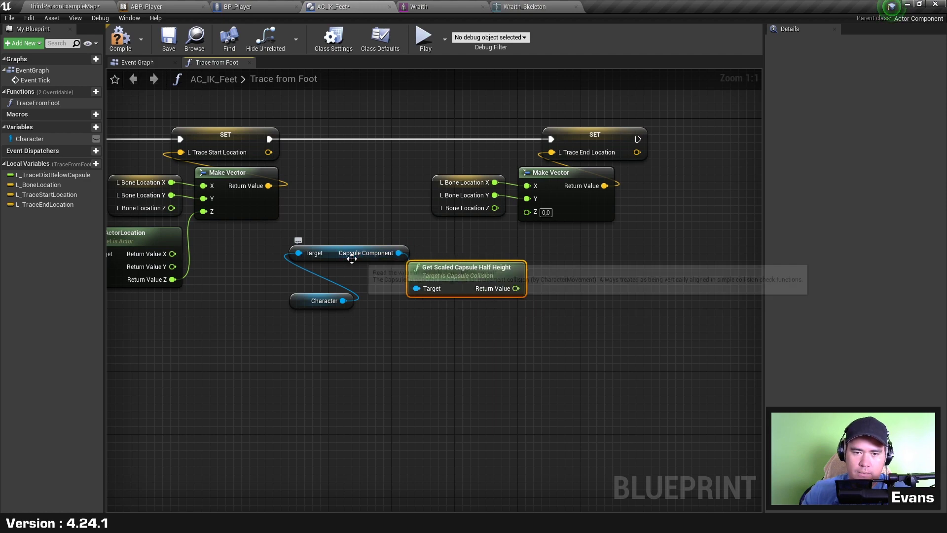
{"action": "left_click_drag", "start_coordinate": [351, 259], "coordinate": [341, 281]}
Sum the capsule half height and L_TraceDistBelowCapsule with a float + node
{"action": "mouse_move", "coordinate": [518, 273]}
{"action": "left_mouse_down"}
{"action": "mouse_move", "coordinate": [517, 258]}
{"action": "mouse_move", "coordinate": [547, 299]}
{"action": "left_mouse_up"}
{"action": "type", "text": "+"}
{"action": "key", "text": "Return"}
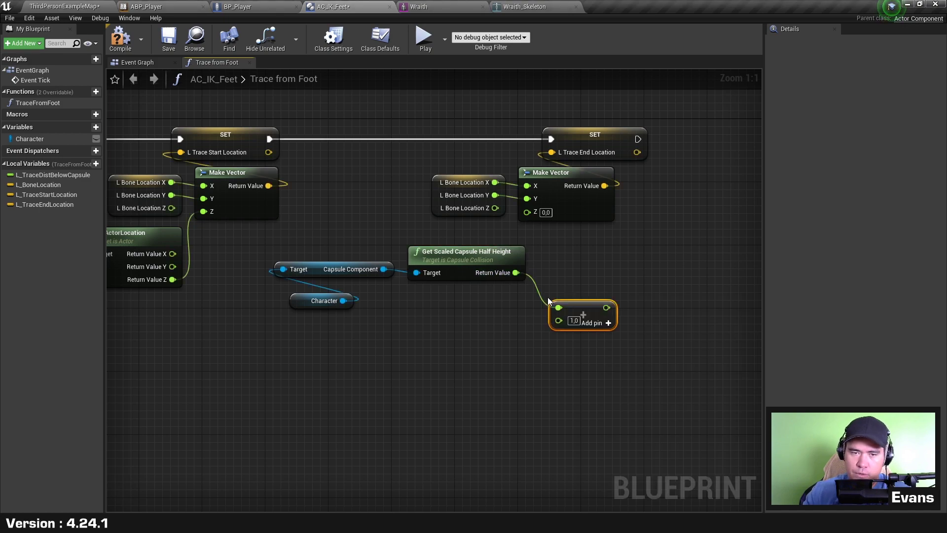
{"action": "mouse_move", "coordinate": [39, 176]}
{"action": "left_mouse_down"}
{"action": "mouse_move", "coordinate": [558, 320]}
{"action": "mouse_move", "coordinate": [497, 308]}
{"action": "left_mouse_up"}
{"action": "left_click", "coordinate": [451, 339]}
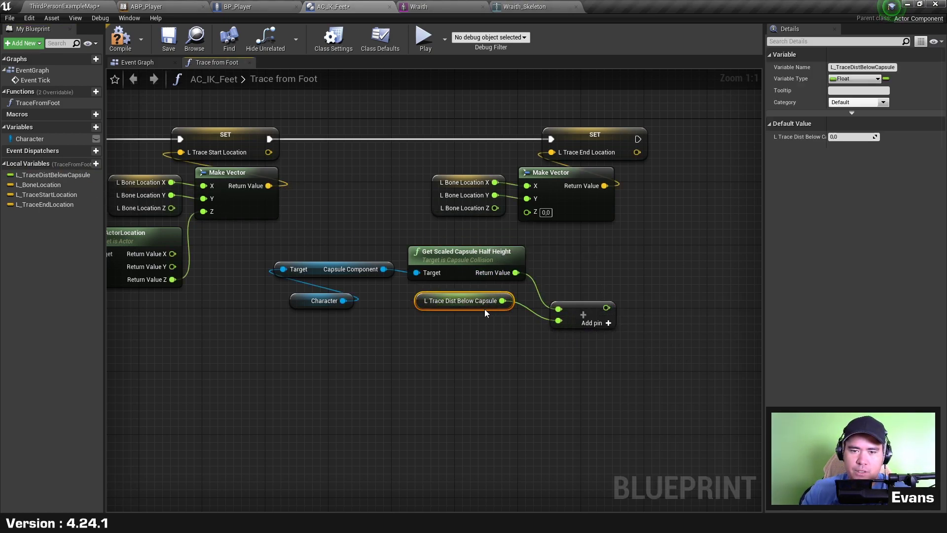
{"action": "left_click_drag", "start_coordinate": [598, 314], "coordinate": [582, 283]}
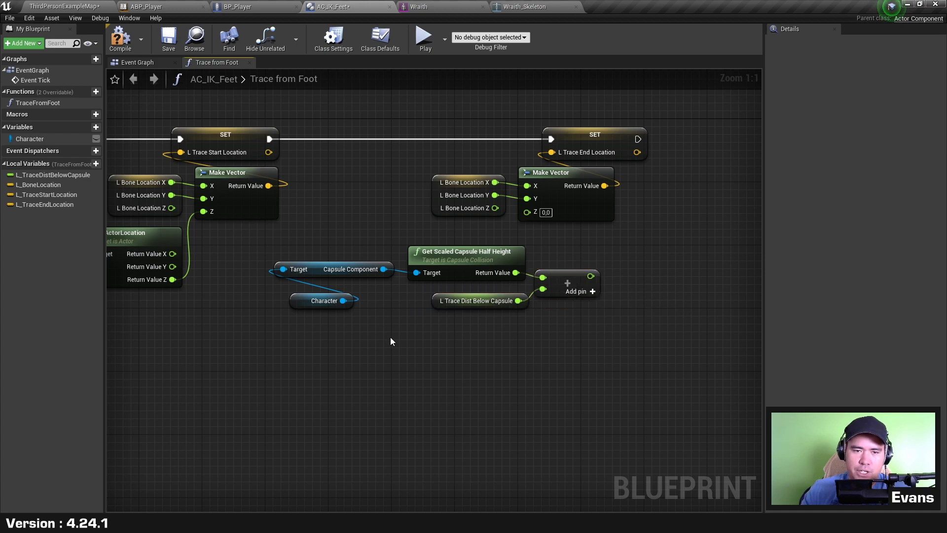
{"action": "left_click_drag", "start_coordinate": [308, 299], "coordinate": [300, 290]}
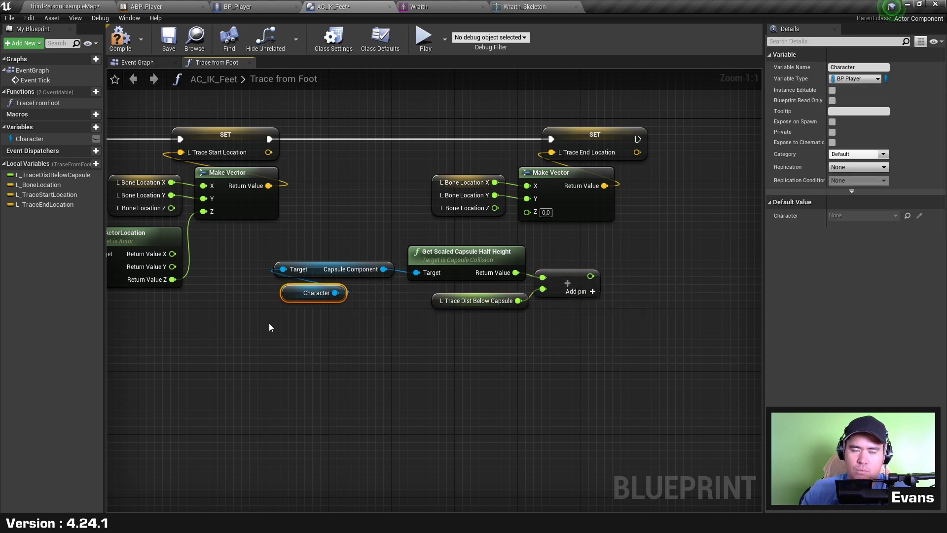
{"action": "left_click", "coordinate": [458, 253]}
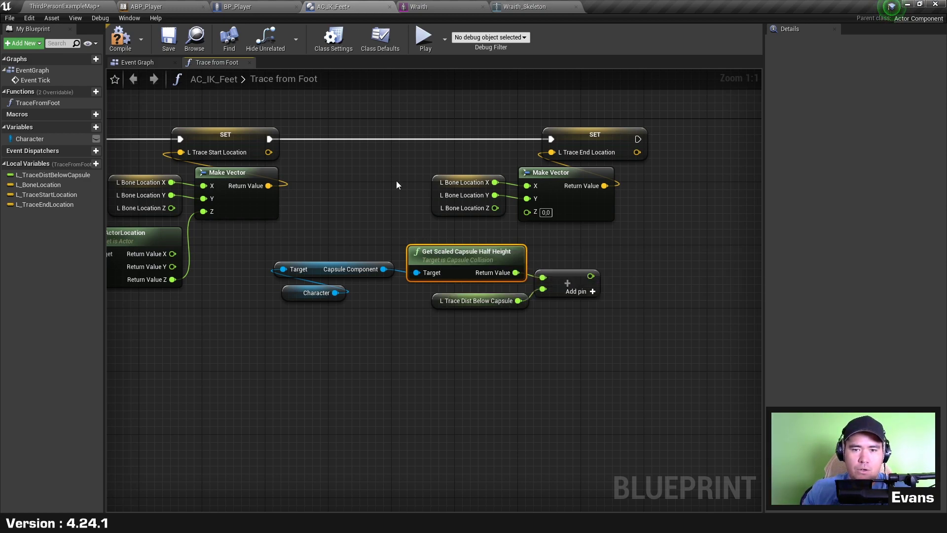
Check the character capsule's half height (96.0) in BP_Player's viewport
{"action": "left_click", "coordinate": [267, 5]}
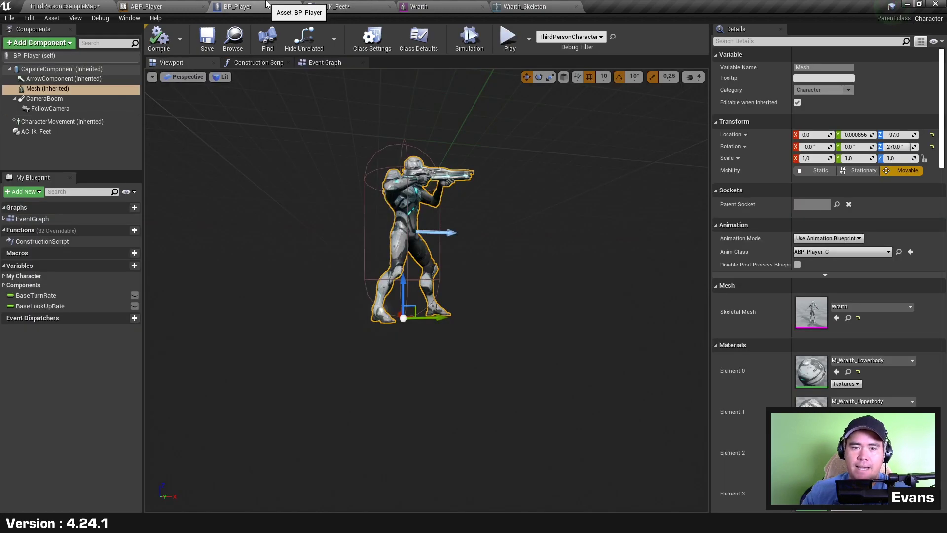
{"action": "left_click_drag", "start_coordinate": [458, 228], "coordinate": [489, 217]}
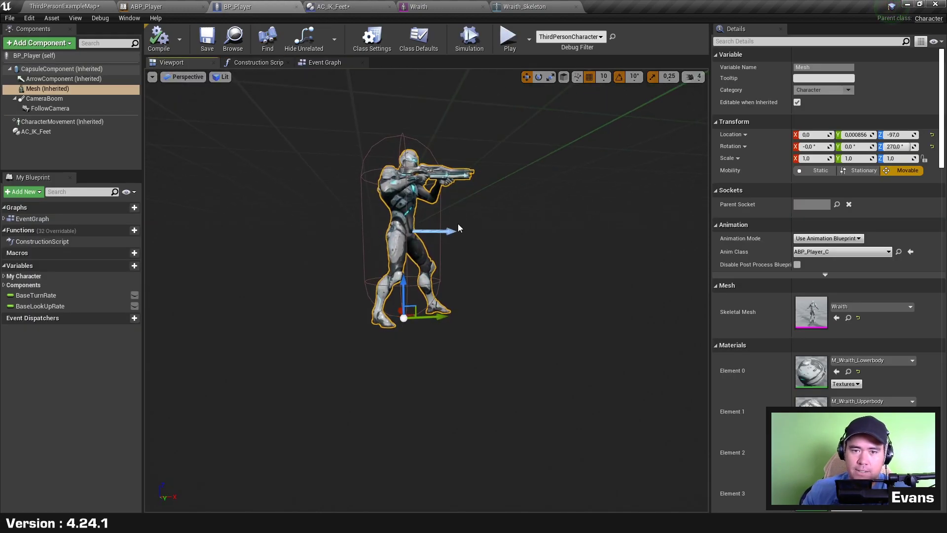
{"action": "left_click", "coordinate": [410, 219]}
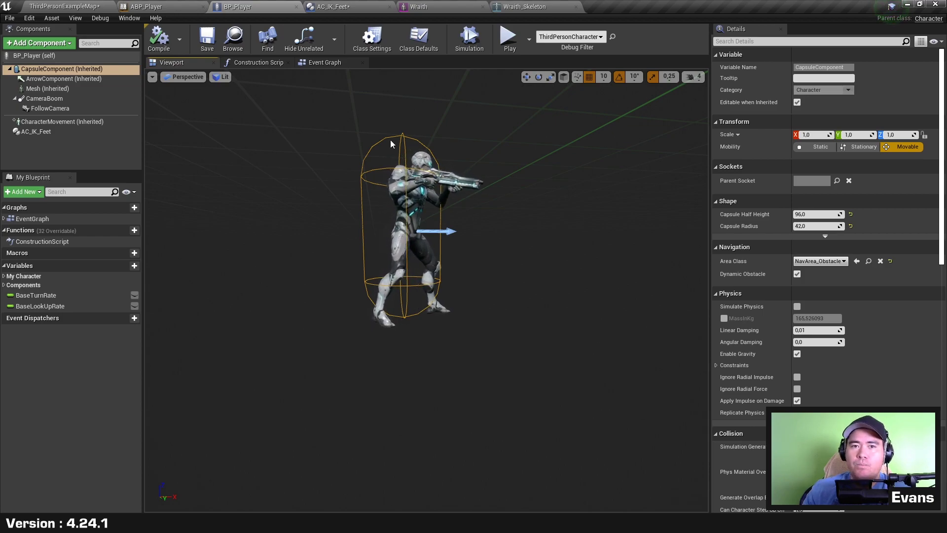
{"action": "left_click", "coordinate": [333, 7]}
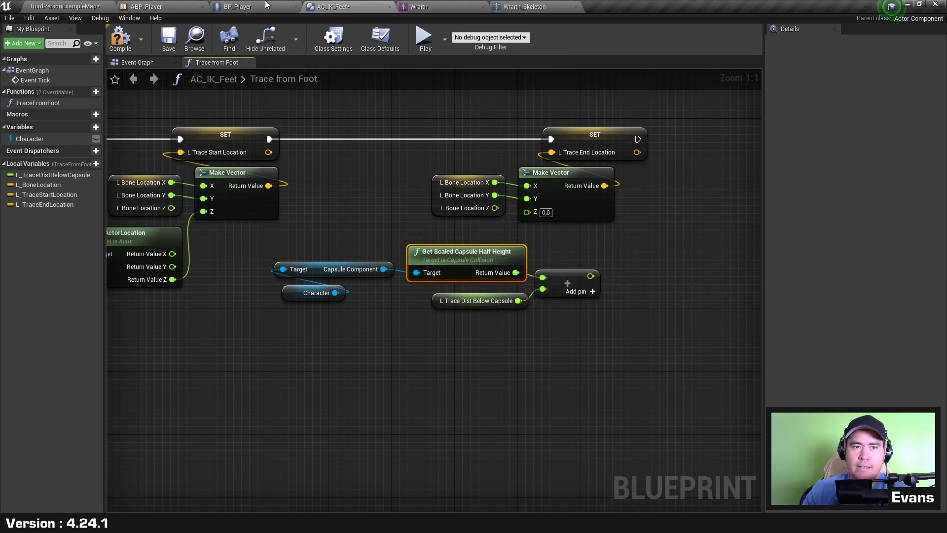
{"action": "left_click", "coordinate": [265, 5]}
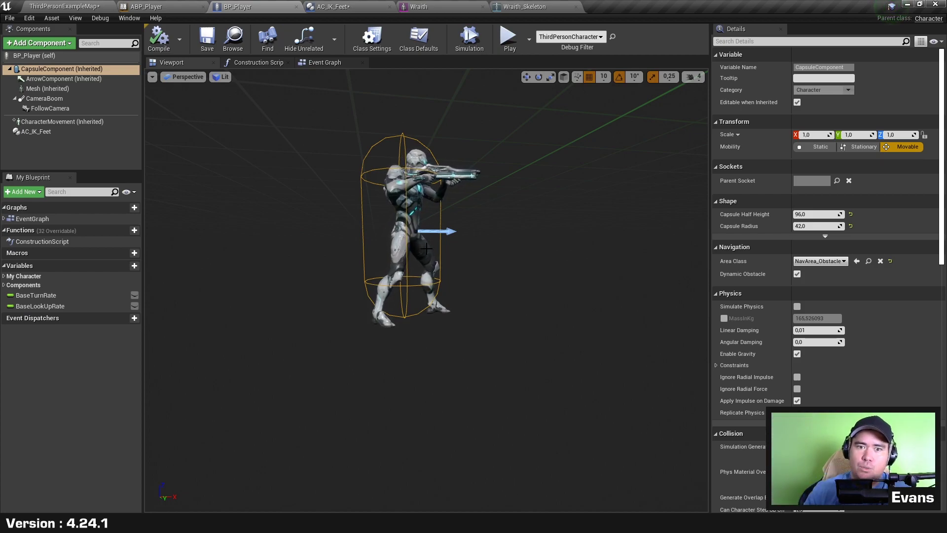
{"action": "left_click", "coordinate": [339, 4]}
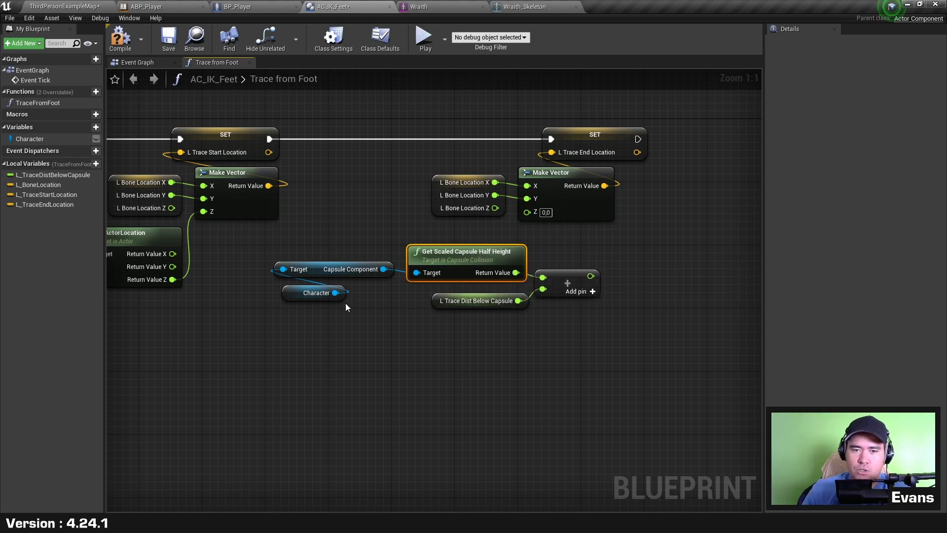
Wire the half-height-plus-distance sum into the trace end Make Vector's Z
{"action": "left_click_drag", "start_coordinate": [479, 309], "coordinate": [471, 317]}
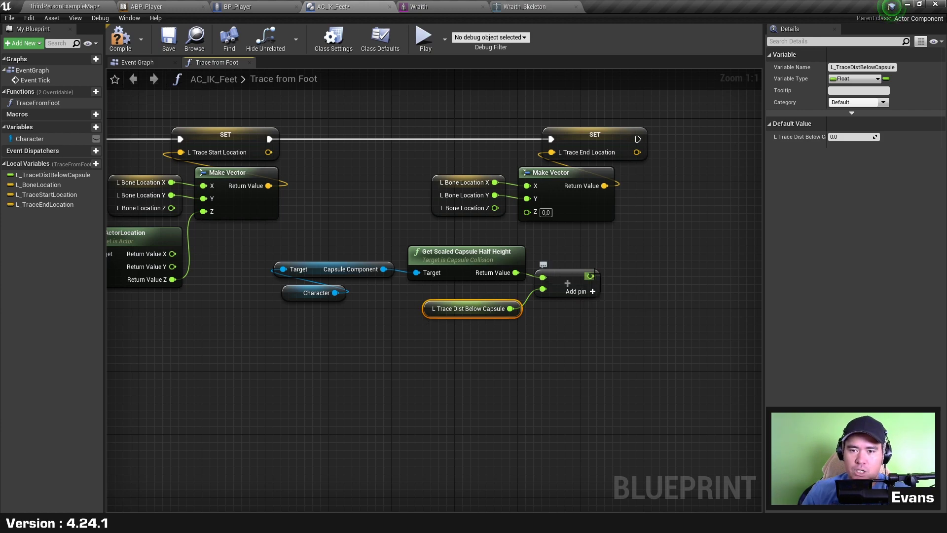
{"action": "left_click_drag", "start_coordinate": [591, 277], "coordinate": [526, 211]}
{"action": "left_click", "coordinate": [567, 256]}
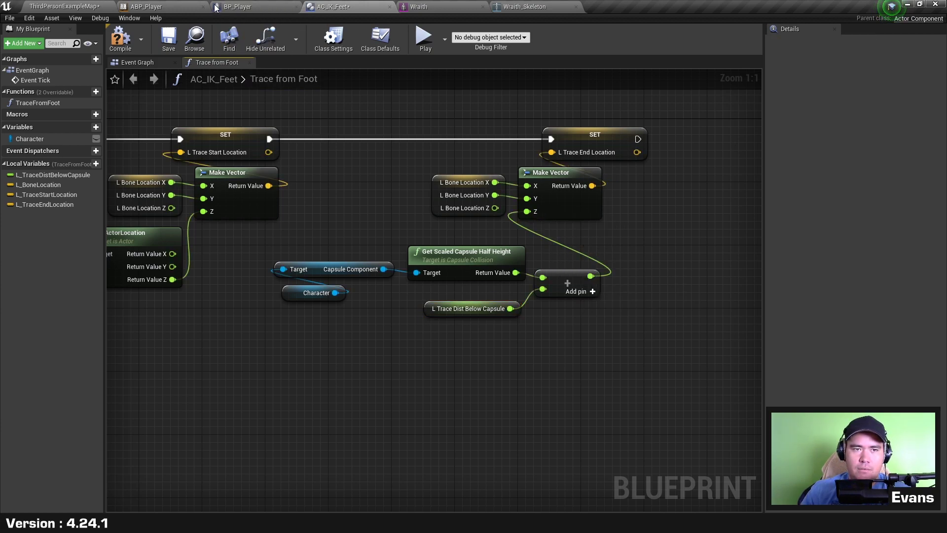
{"action": "left_click", "coordinate": [237, 7]}
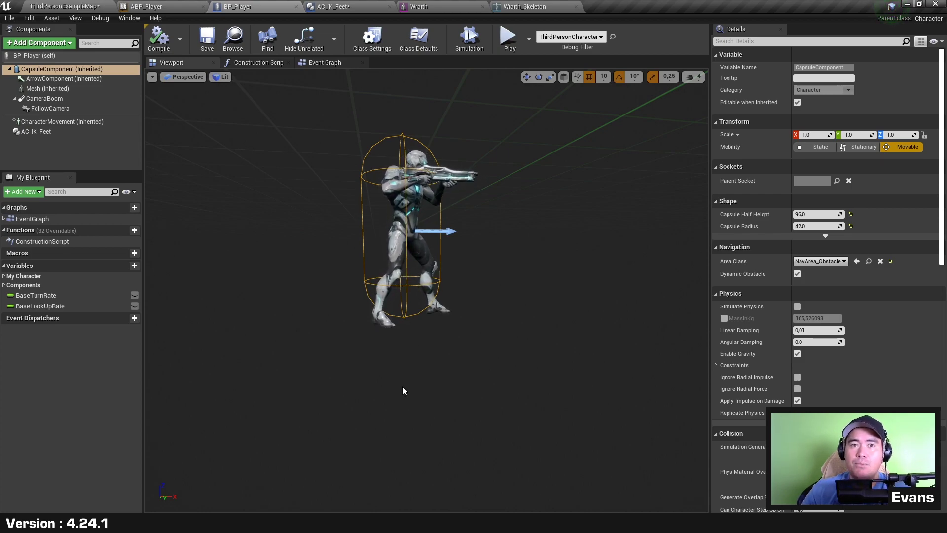
Tuck the Character, capsule and half height nodes beside the add node
{"action": "left_click", "coordinate": [331, 6]}
{"action": "right_click_drag", "start_coordinate": [578, 266], "coordinate": [518, 292]}
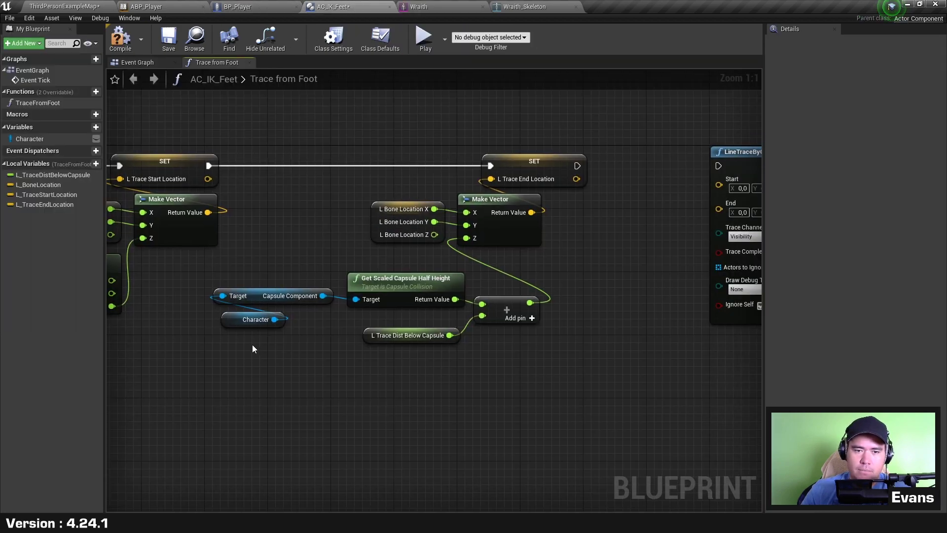
{"action": "left_click_drag", "start_coordinate": [253, 344], "coordinate": [306, 296]}
{"action": "left_click_drag", "start_coordinate": [394, 282], "coordinate": [395, 305]}
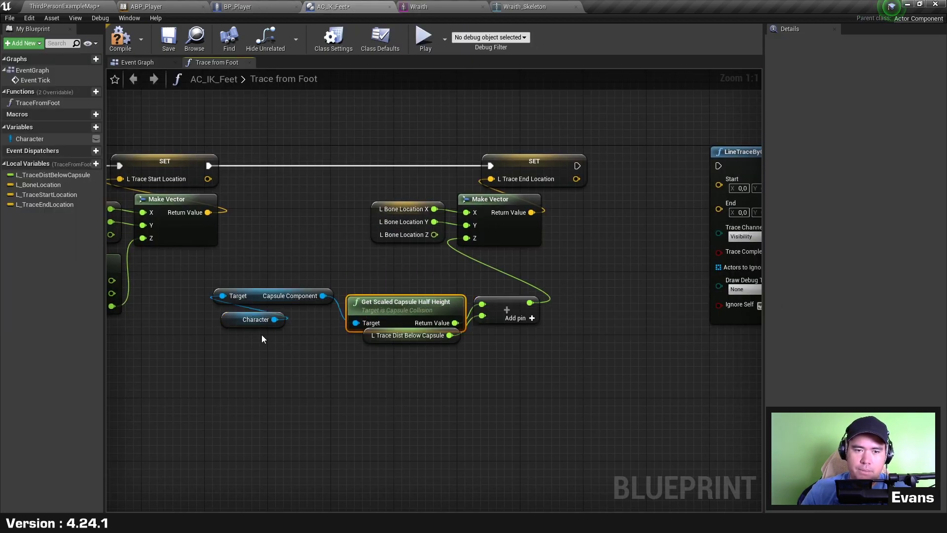
{"action": "left_click_drag", "start_coordinate": [262, 335], "coordinate": [218, 288]}
{"action": "left_click_drag", "start_coordinate": [293, 297], "coordinate": [325, 288]}
{"action": "left_click", "coordinate": [473, 274]}
Group the bone location, trace start and trace end nodes into tidy clusters
{"action": "right_click_drag", "start_coordinate": [509, 231], "coordinate": [345, 268]}
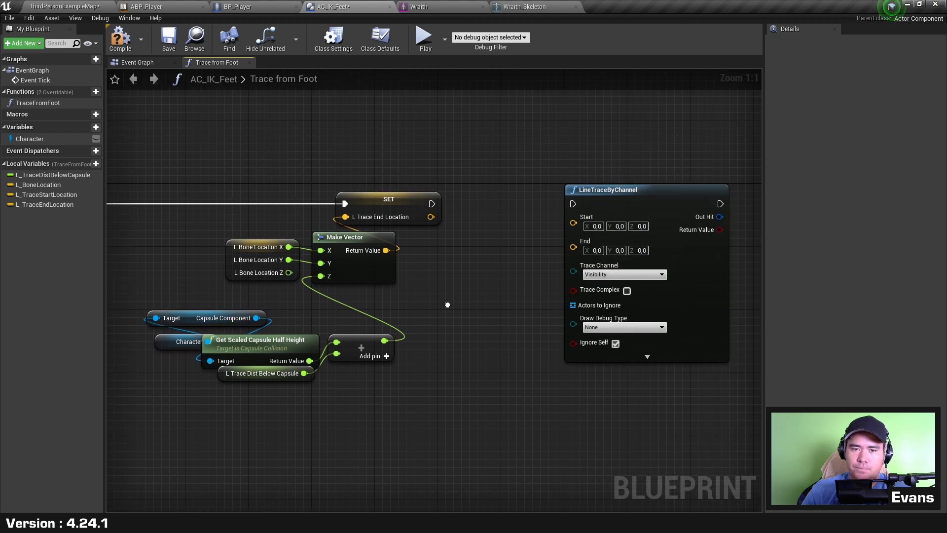
{"action": "right_click_drag", "start_coordinate": [176, 178], "coordinate": [368, 169]}
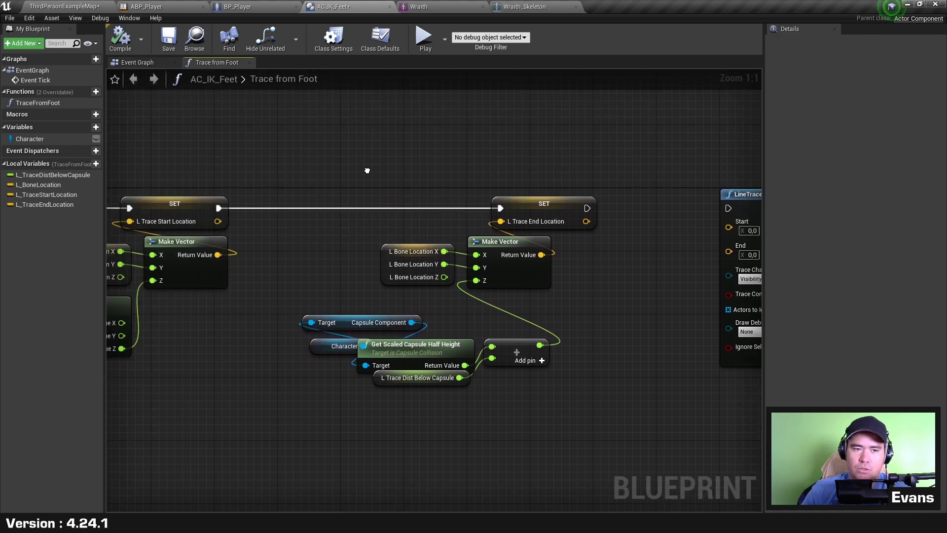
{"action": "mouse_move", "coordinate": [148, 296]}
{"action": "right_mouse_down"}
{"action": "mouse_move", "coordinate": [335, 298]}
{"action": "mouse_move", "coordinate": [393, 287]}
{"action": "right_mouse_up"}
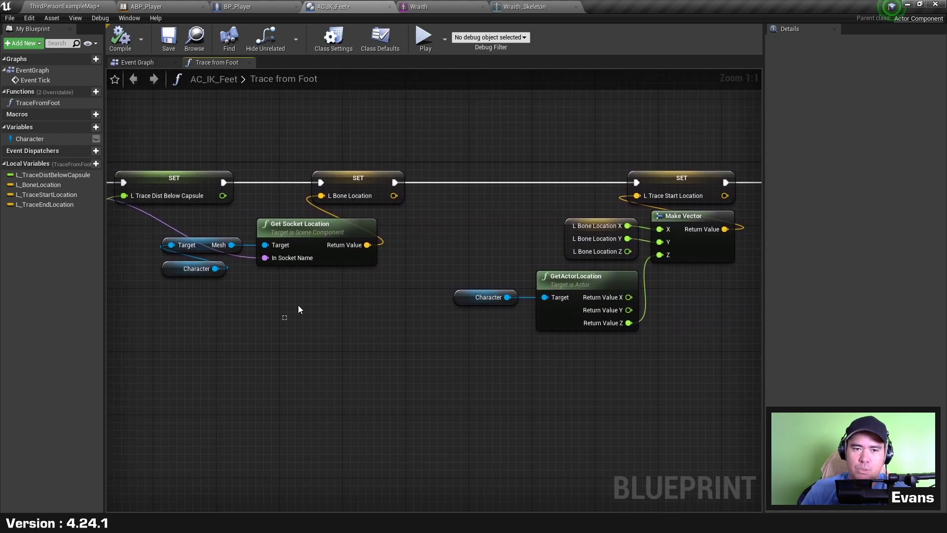
{"action": "left_click_drag", "start_coordinate": [283, 320], "coordinate": [386, 111]}
{"action": "right_click_drag", "start_coordinate": [606, 171], "coordinate": [341, 182]}
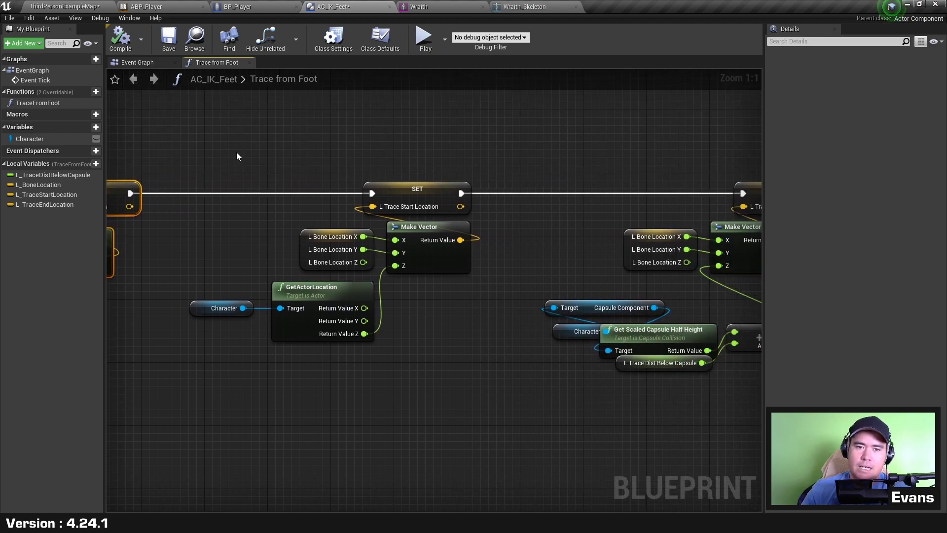
{"action": "left_click_drag", "start_coordinate": [237, 153], "coordinate": [404, 381]}
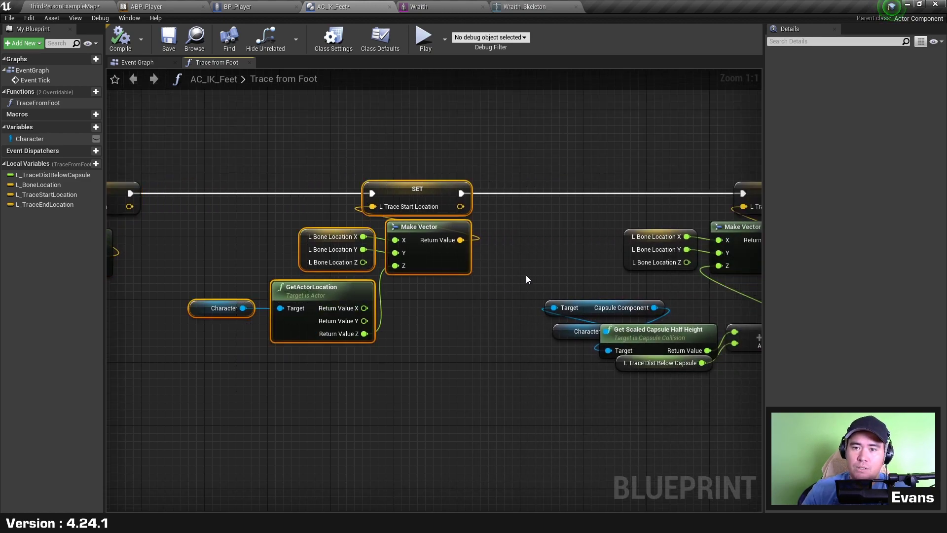
{"action": "mouse_move", "coordinate": [525, 279]}
{"action": "right_mouse_down"}
{"action": "mouse_move", "coordinate": [459, 271]}
{"action": "mouse_move", "coordinate": [183, 289]}
{"action": "right_mouse_up"}
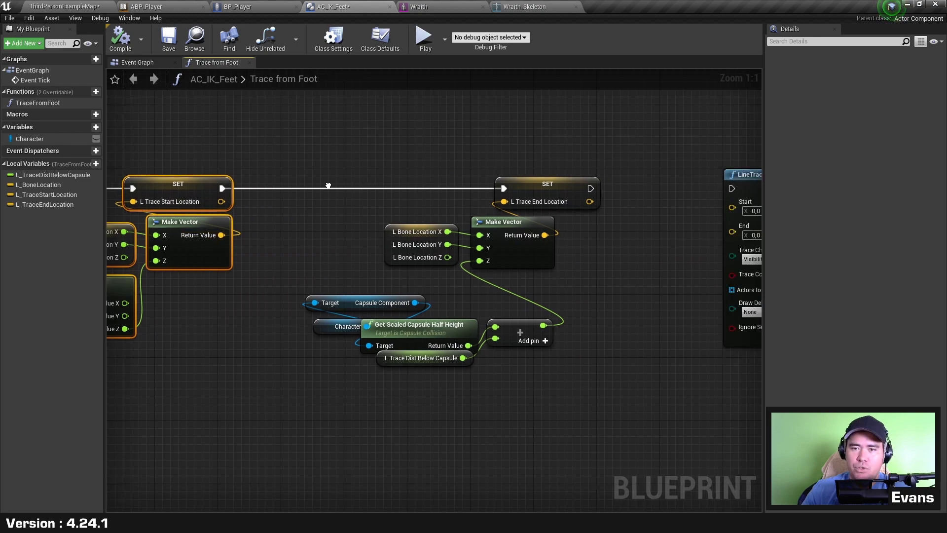
{"action": "right_click_drag", "start_coordinate": [376, 144], "coordinate": [256, 131]}
{"action": "left_click_drag", "start_coordinate": [256, 131], "coordinate": [565, 336]}
{"action": "right_click_drag", "start_coordinate": [565, 336], "coordinate": [406, 320]}
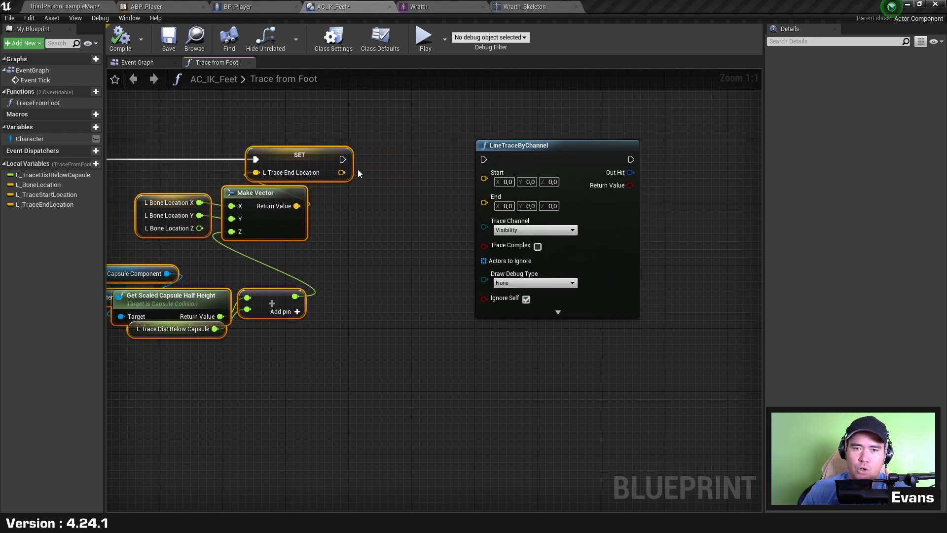
Run LineTraceByChannel after the trace-end SET, with L_TraceStartLocation as Start and L_TraceEndLocation as End
{"action": "left_click_drag", "start_coordinate": [342, 159], "coordinate": [493, 157]}
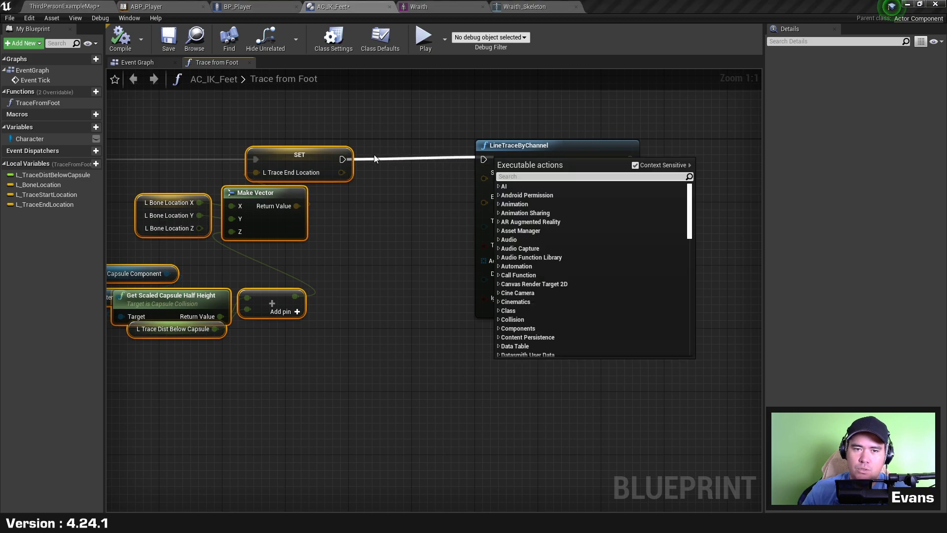
{"action": "left_click", "coordinate": [348, 157]}
{"action": "left_click_drag", "start_coordinate": [348, 157], "coordinate": [483, 159]}
{"action": "left_click_drag", "start_coordinate": [602, 271], "coordinate": [665, 272]}
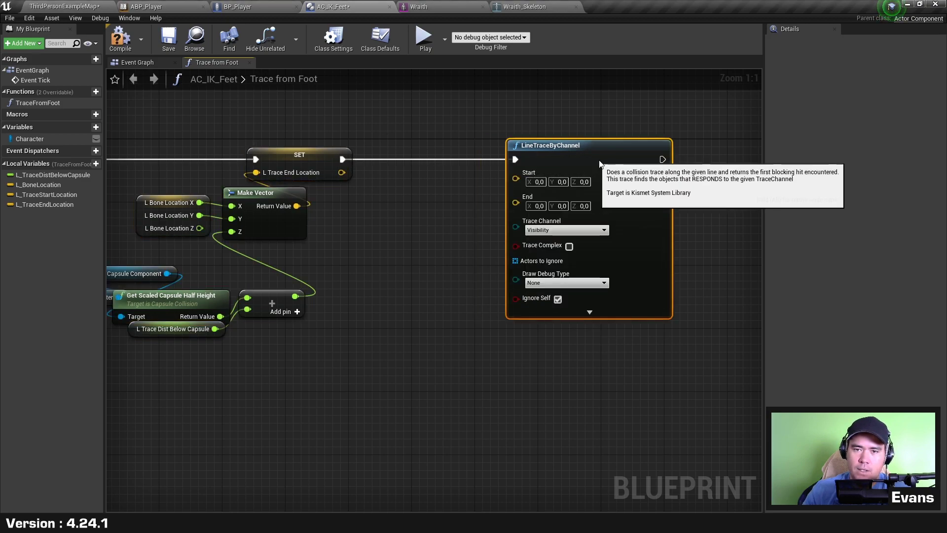
{"action": "right_click_drag", "start_coordinate": [665, 272], "coordinate": [532, 285]}
{"action": "mouse_move", "coordinate": [46, 195]}
{"action": "left_mouse_down"}
{"action": "mouse_move", "coordinate": [281, 211]}
{"action": "mouse_move", "coordinate": [417, 192]}
{"action": "left_mouse_up"}
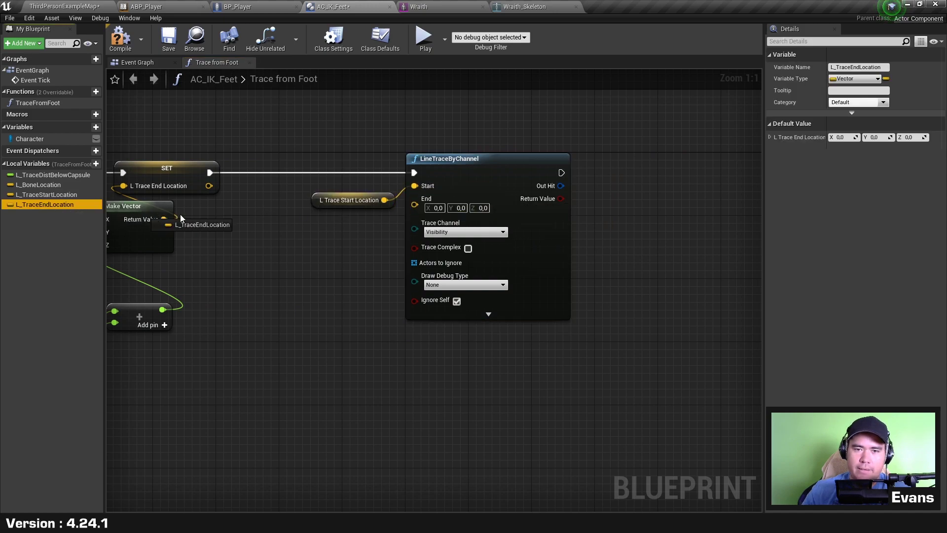
{"action": "left_click_drag", "start_coordinate": [47, 206], "coordinate": [437, 202]}
{"action": "left_click", "coordinate": [313, 259]}
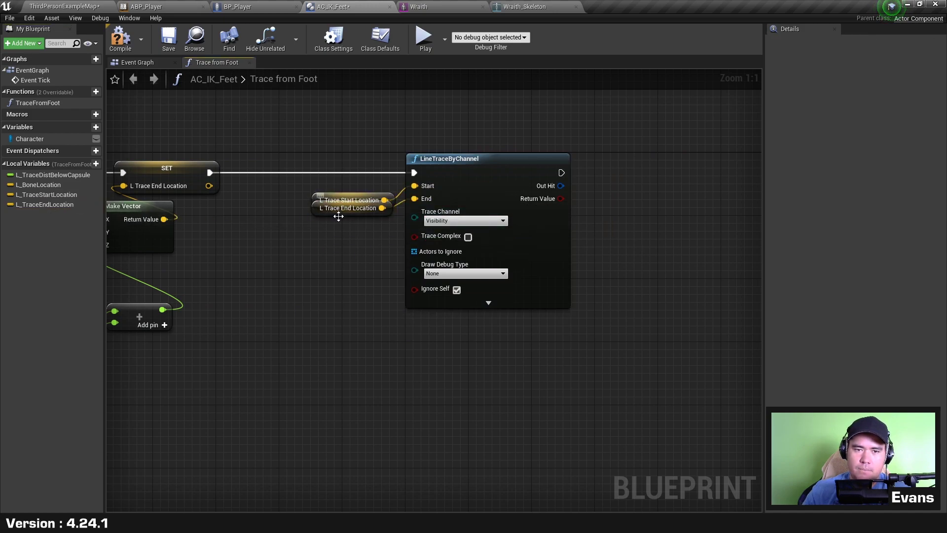
Line up the start and end getters and enable Trace Complex on the line trace
{"action": "mouse_move", "coordinate": [339, 217]}
{"action": "left_mouse_down"}
{"action": "mouse_move", "coordinate": [335, 230]}
{"action": "mouse_move", "coordinate": [323, 186]}
{"action": "left_mouse_up"}
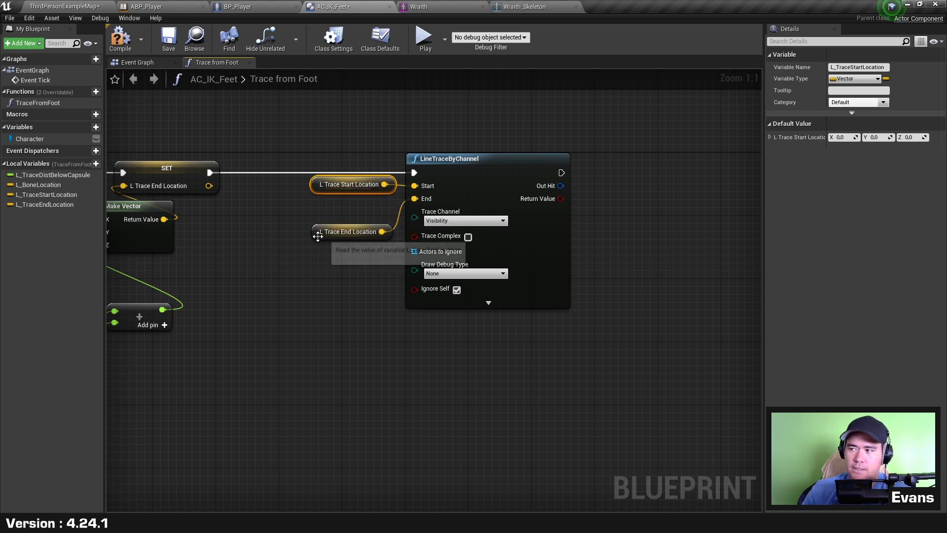
{"action": "left_click_drag", "start_coordinate": [318, 236], "coordinate": [318, 220]}
{"action": "left_click", "coordinate": [375, 276]}
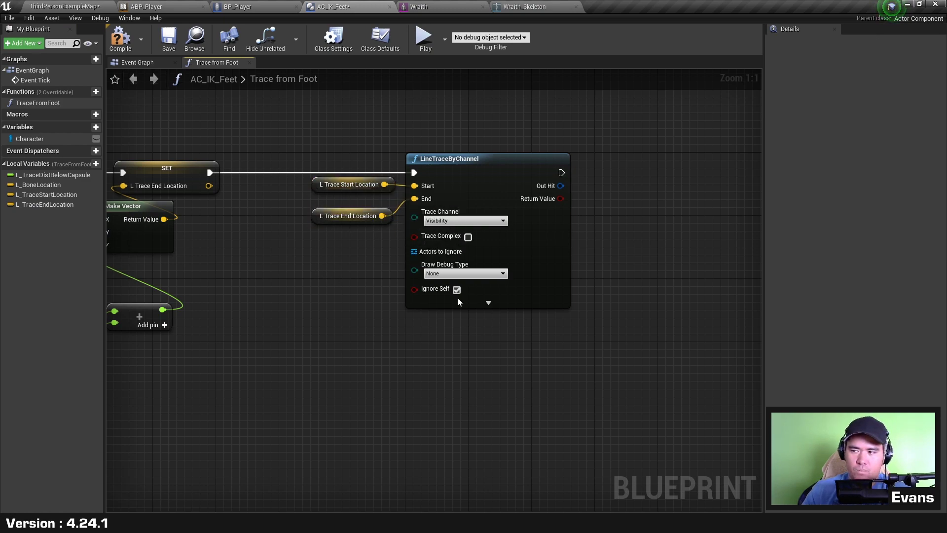
{"action": "right_click_drag", "start_coordinate": [457, 297], "coordinate": [340, 304]}
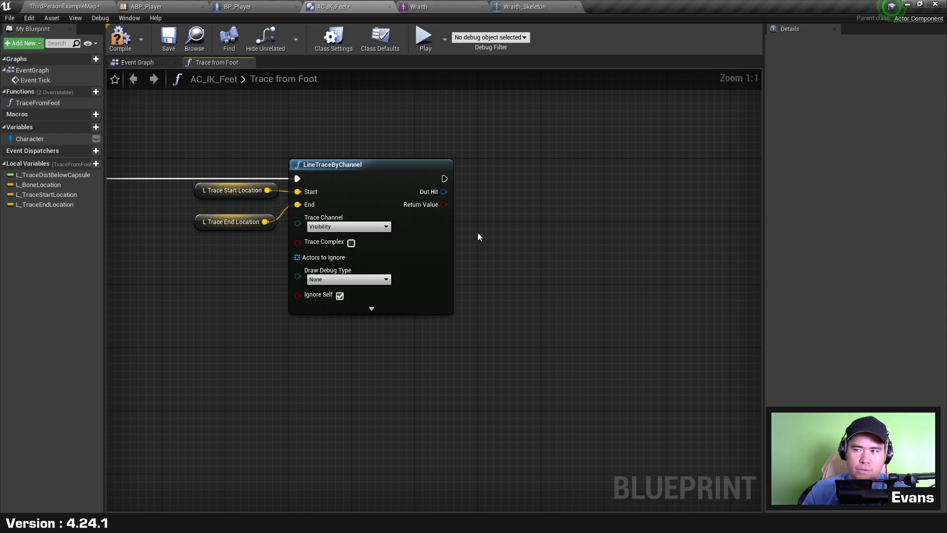
{"action": "left_click", "coordinate": [351, 243]}
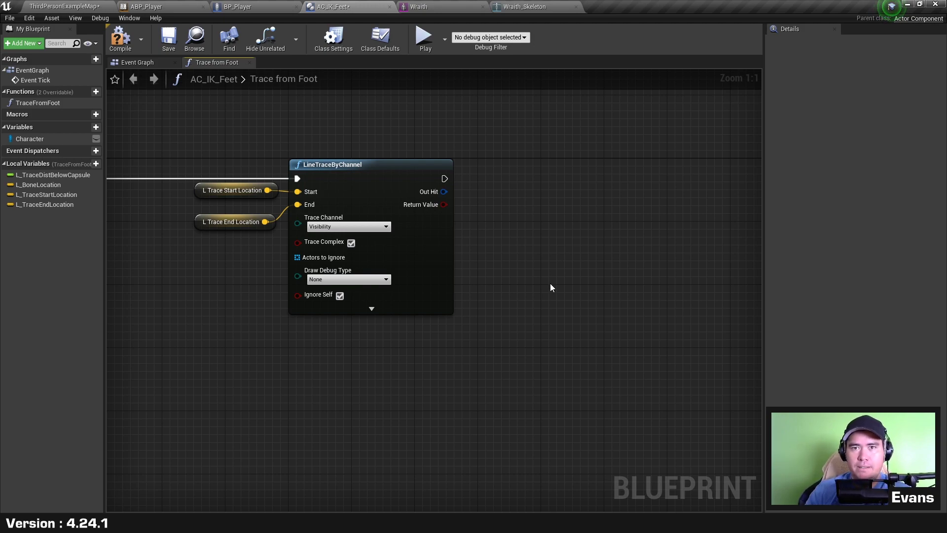
Open the TemplateFloor mesh from the level editor's content browser
{"action": "left_click", "coordinate": [77, 5]}
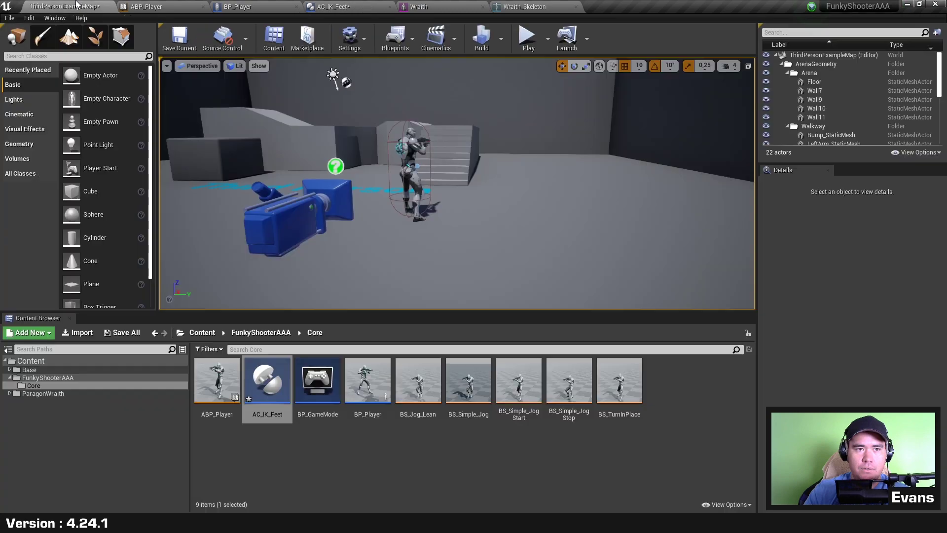
{"action": "left_click", "coordinate": [381, 466]}
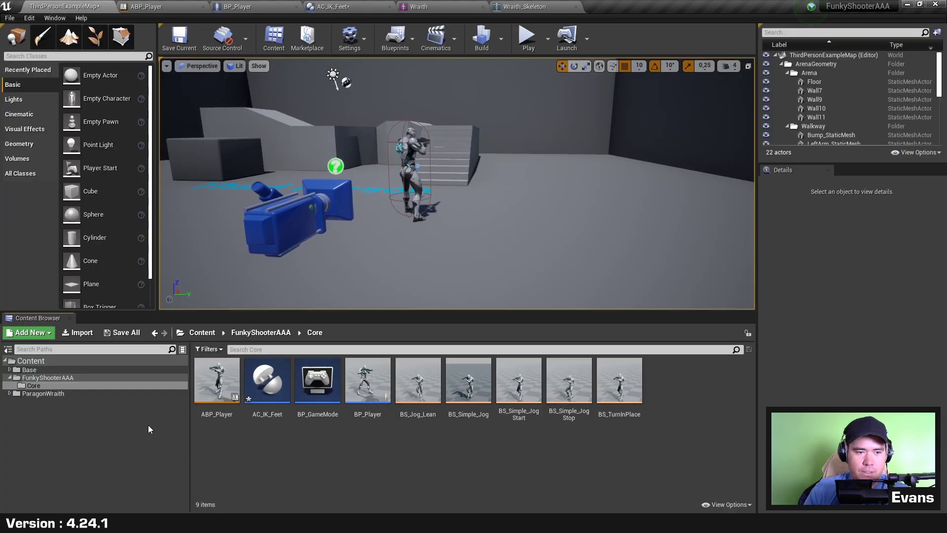
{"action": "double_click", "coordinate": [72, 394]}
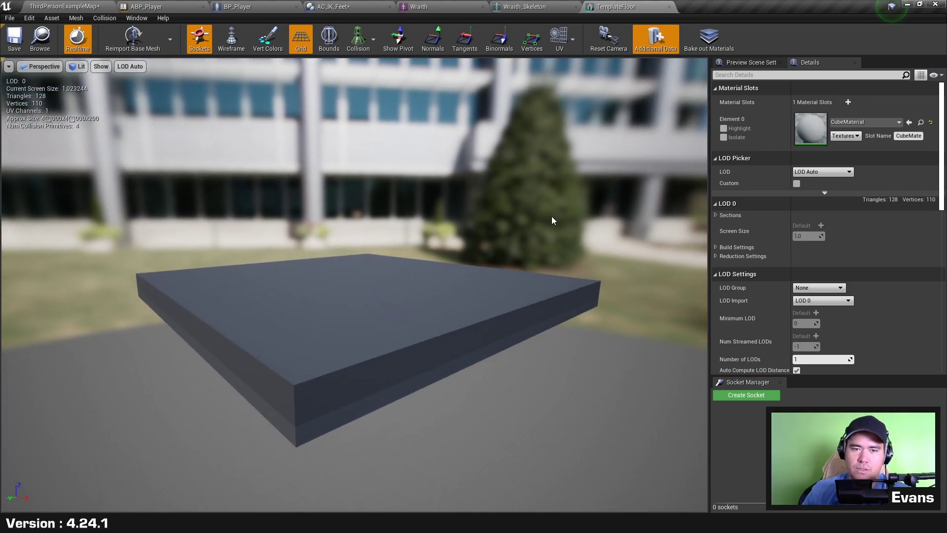
Inspect the slab's simple and complex collision, then close the mesh editor
{"action": "left_click", "coordinate": [402, 68]}
{"action": "left_click_drag", "start_coordinate": [585, 310], "coordinate": [473, 316]}
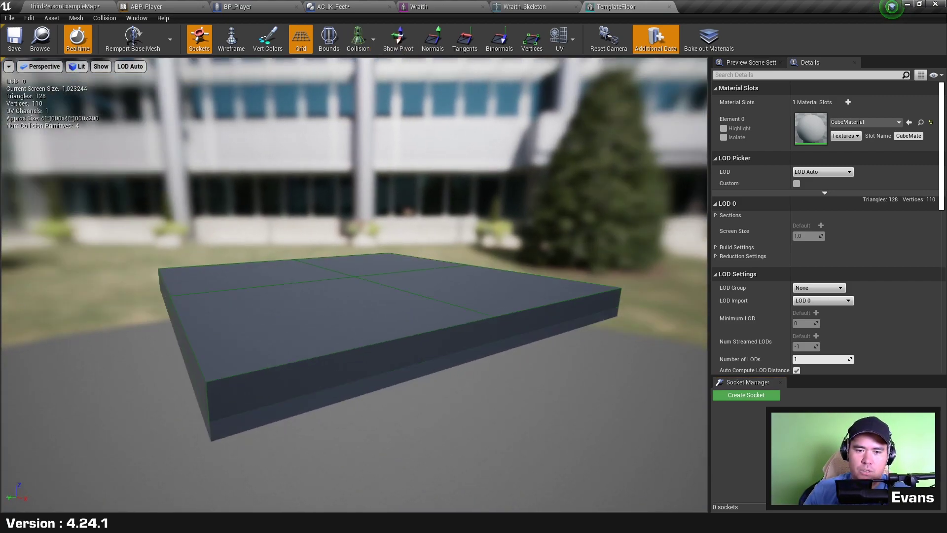
{"action": "scroll", "coordinate": [408, 355], "scroll_direction": "up", "scroll_amount": 3}
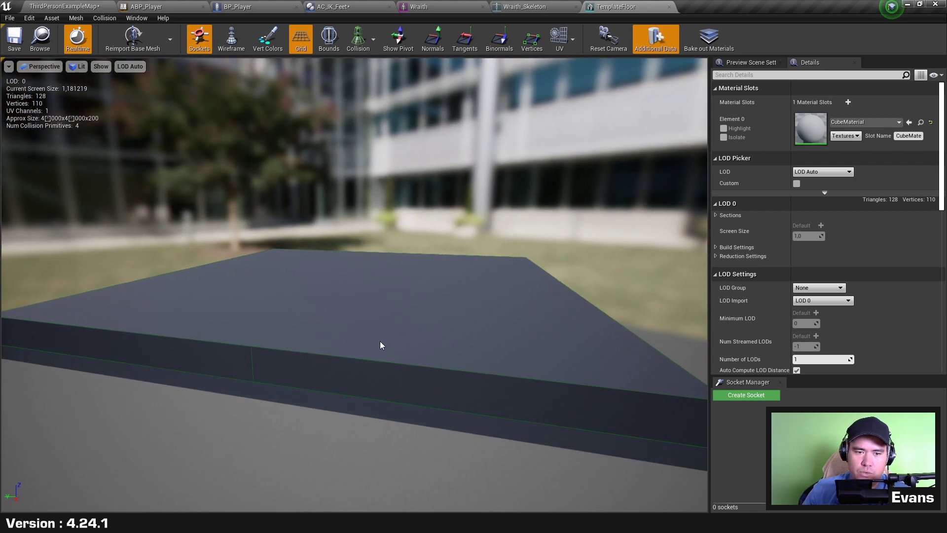
{"action": "left_click_drag", "start_coordinate": [360, 259], "coordinate": [359, 237]}
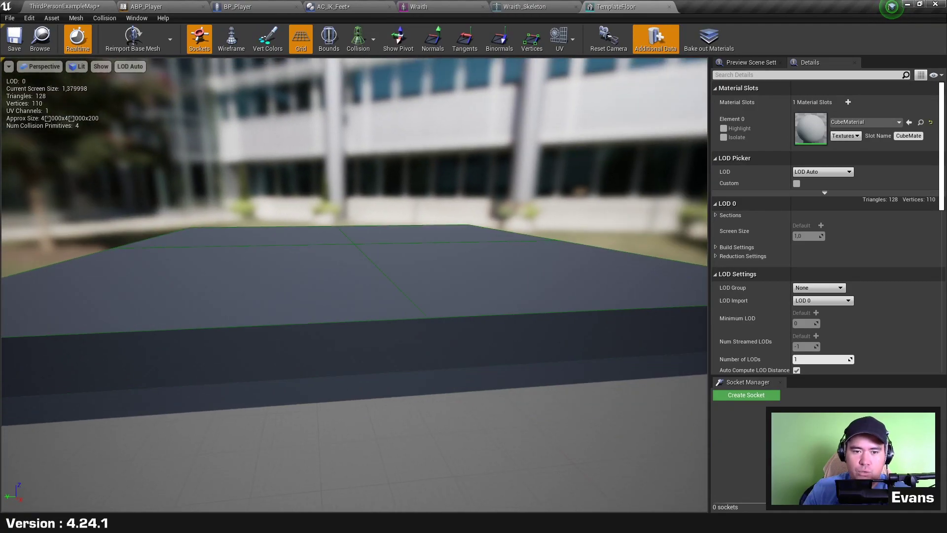
{"action": "left_click_drag", "start_coordinate": [260, 237], "coordinate": [273, 238]}
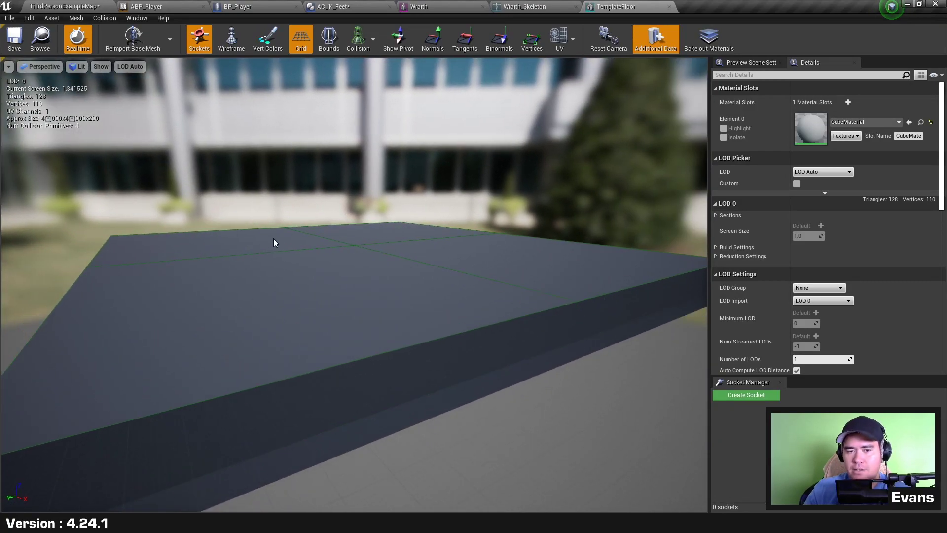
{"action": "left_click_drag", "start_coordinate": [186, 239], "coordinate": [309, 260]}
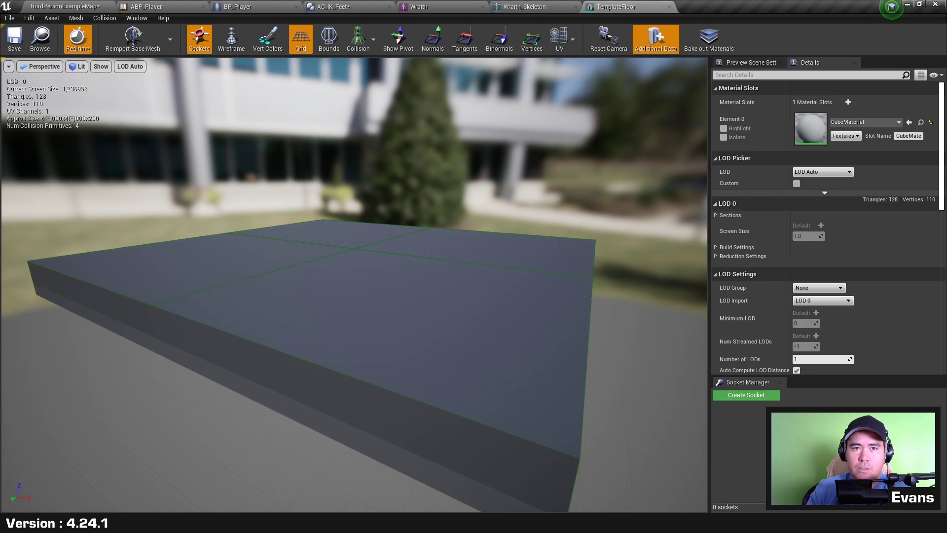
{"action": "left_click", "coordinate": [369, 46]}
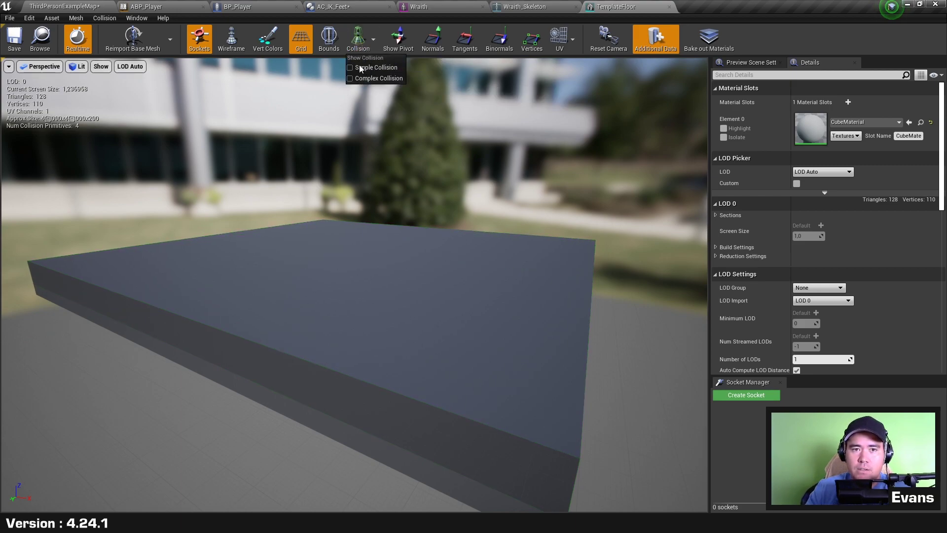
{"action": "left_click", "coordinate": [358, 79]}
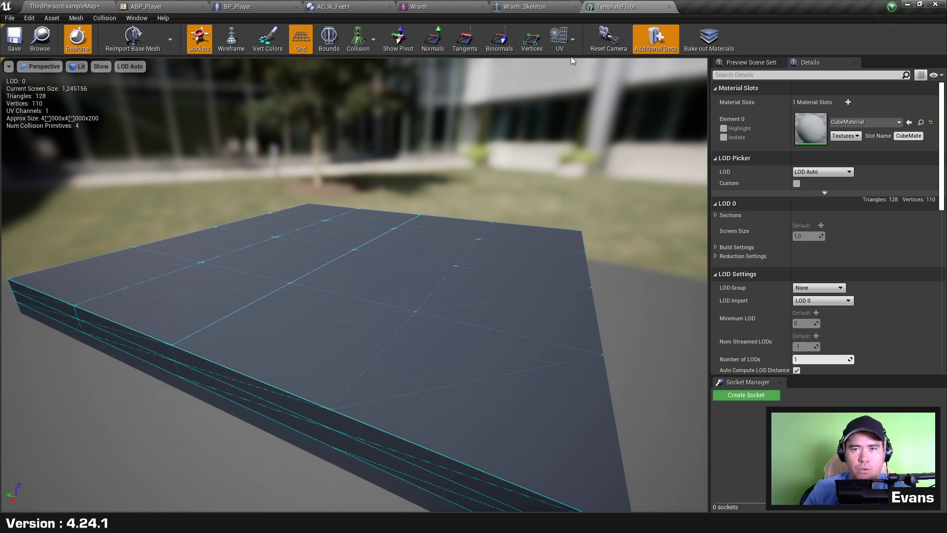
{"action": "left_click", "coordinate": [668, 7]}
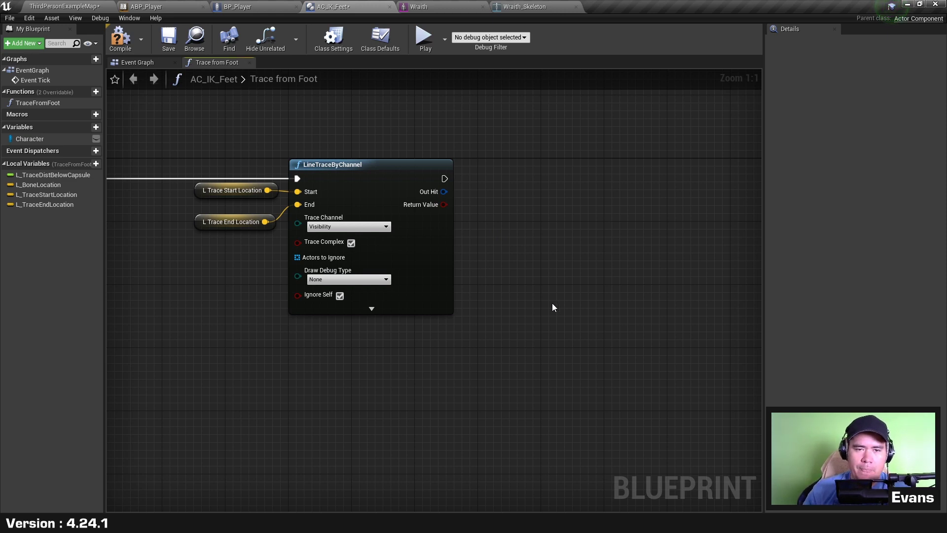
Change LineTraceByChannel's Trace Channel from Visibility to Camera
{"action": "left_click", "coordinate": [374, 227]}
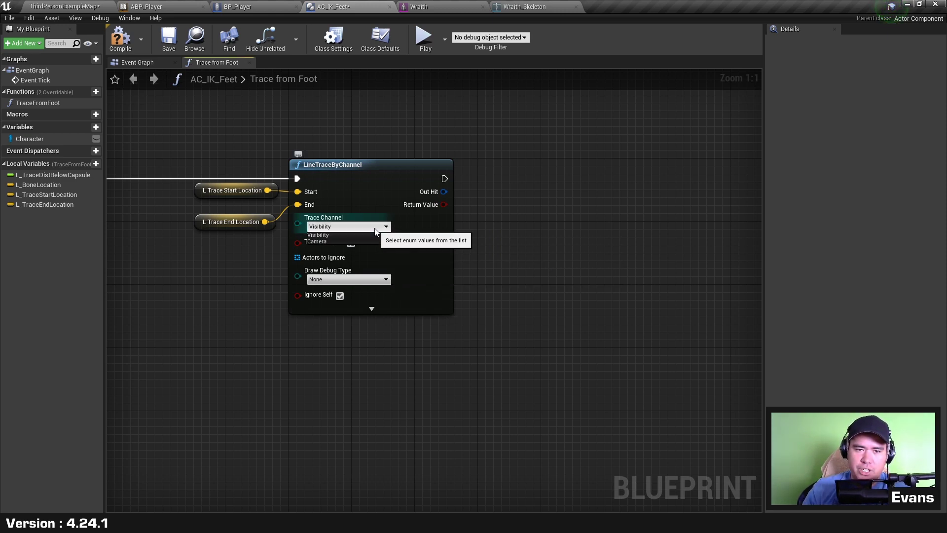
{"action": "left_click", "coordinate": [339, 239]}
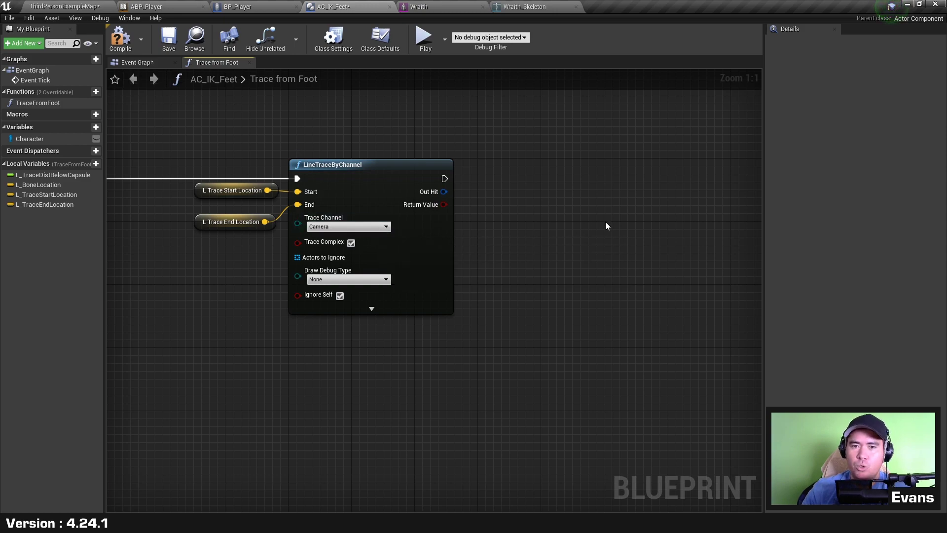
{"action": "right_click_drag", "start_coordinate": [607, 226], "coordinate": [576, 238]}
{"action": "left_click_drag", "start_coordinate": [231, 354], "coordinate": [370, 118]}
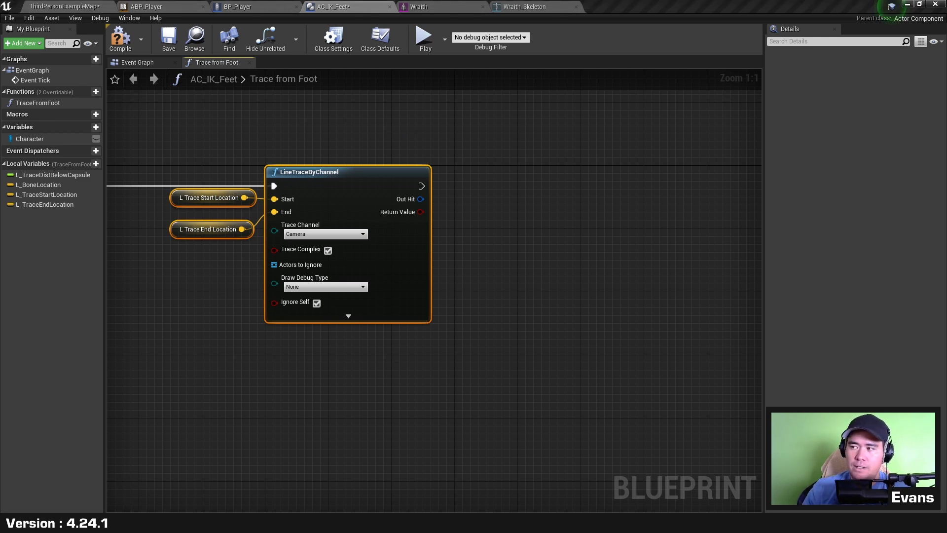
{"action": "left_click", "coordinate": [509, 246]}
{"action": "left_click", "coordinate": [261, 7]}
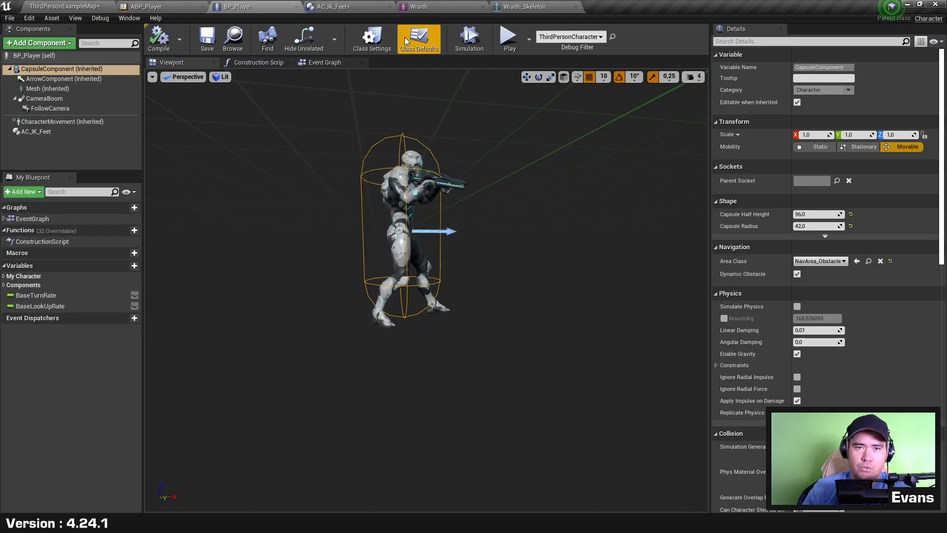
{"action": "left_click", "coordinate": [341, 5]}
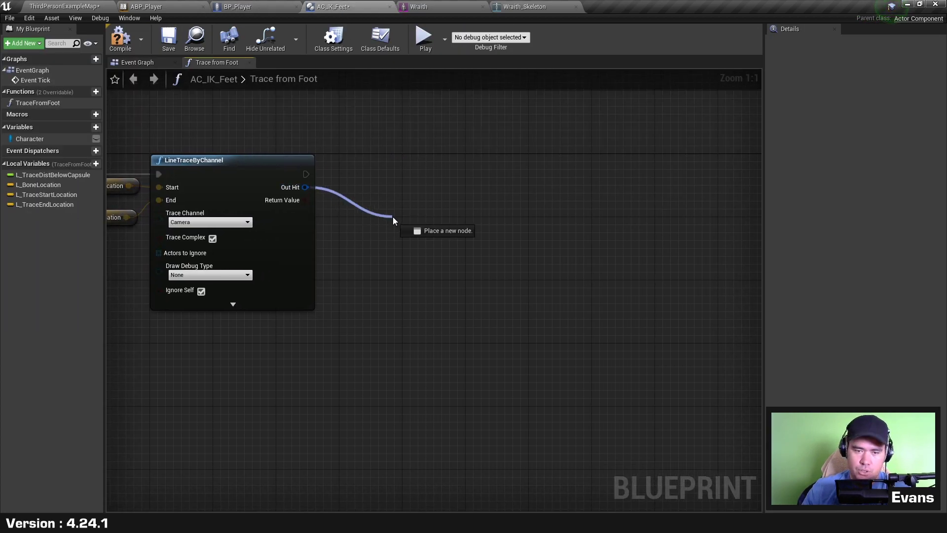
Break the trace's Out Hit with a Break Hit Result node showing all outputs
{"action": "left_click_drag", "start_coordinate": [305, 187], "coordinate": [393, 217]}
{"action": "type", "text": "break"}
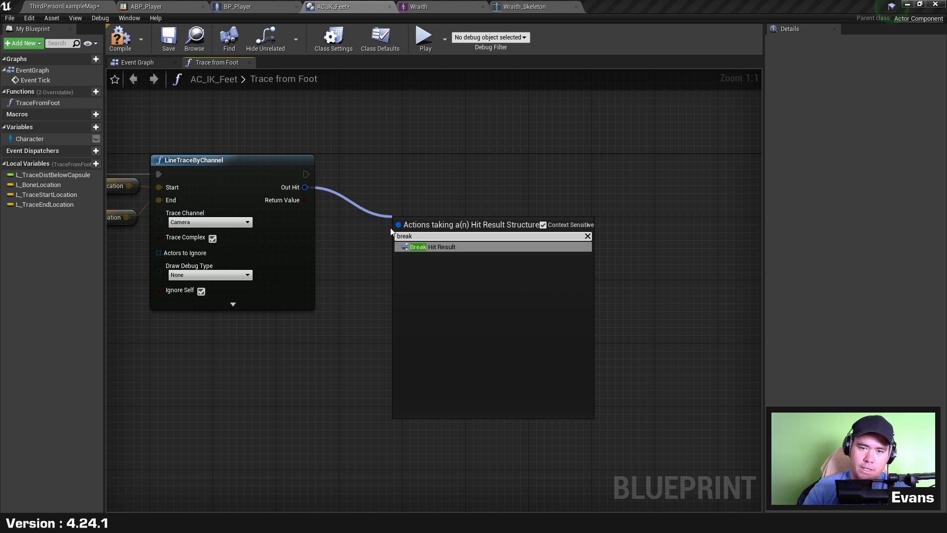
{"action": "key", "text": "Return"}
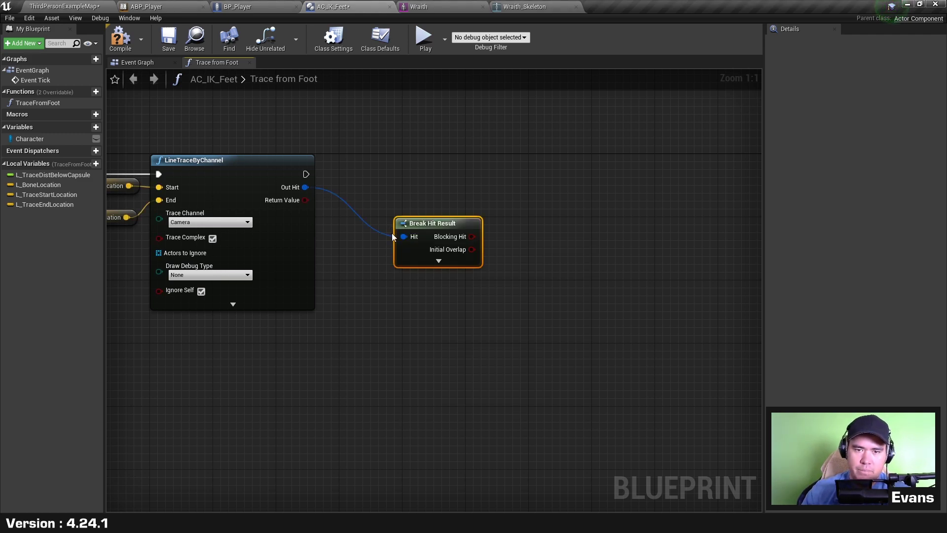
{"action": "left_click_drag", "start_coordinate": [439, 224], "coordinate": [416, 204]}
{"action": "right_click_drag", "start_coordinate": [416, 203], "coordinate": [299, 190]}
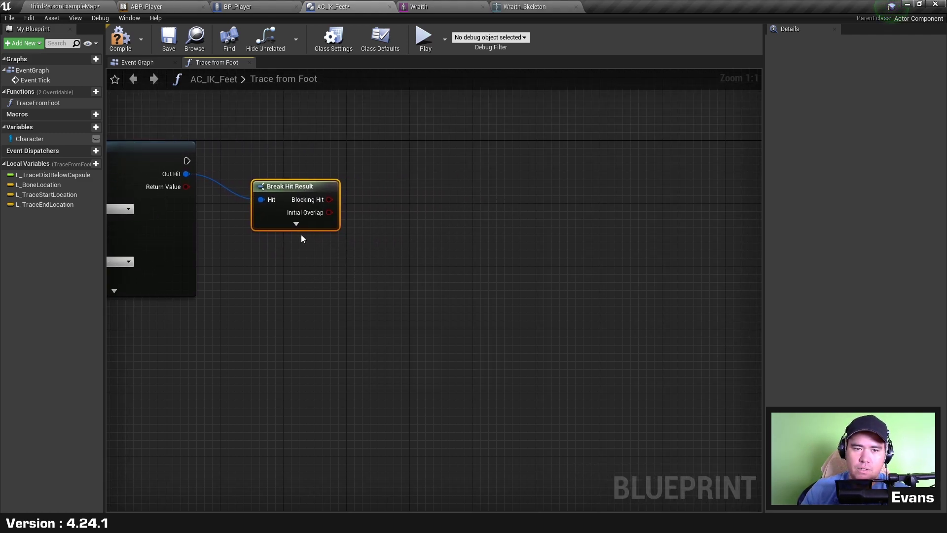
{"action": "left_click", "coordinate": [297, 225]}
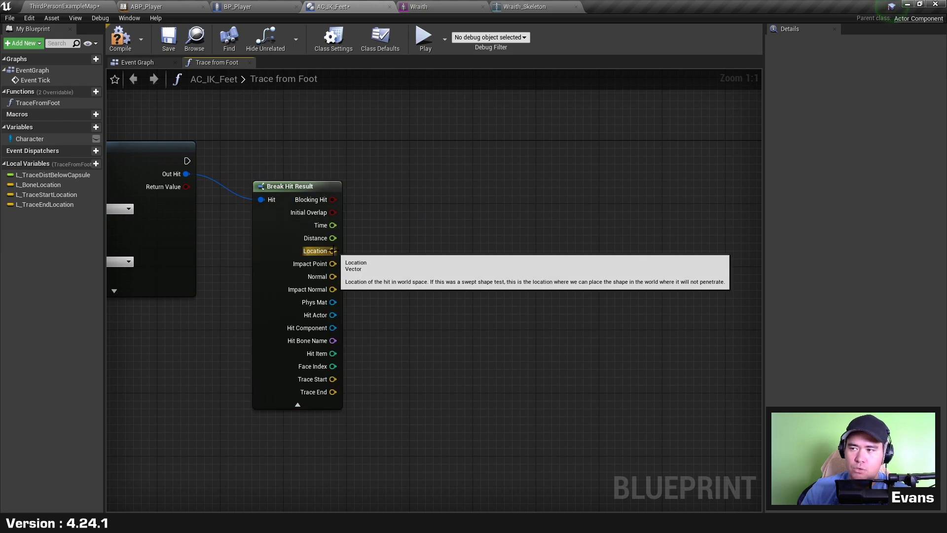
Feed the hit Location into a new vector - vector node and tidy both nodes
{"action": "left_click_drag", "start_coordinate": [334, 250], "coordinate": [454, 238]}
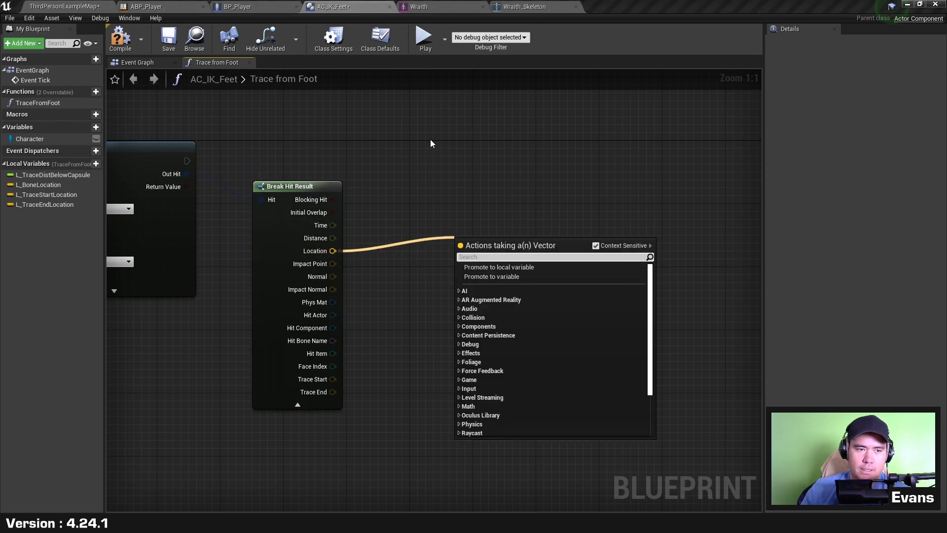
{"action": "type", "text": "-"}
{"action": "key", "text": "Down"}
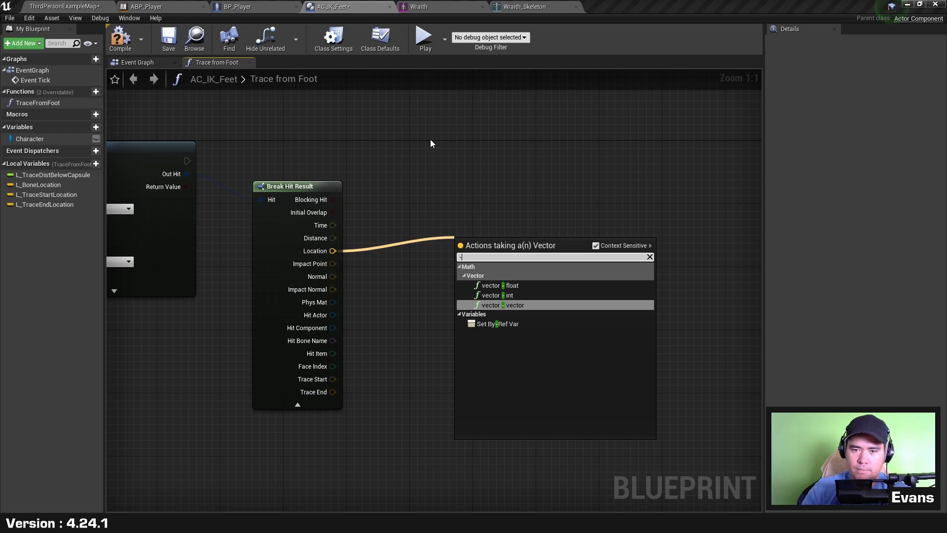
{"action": "key", "text": "Return"}
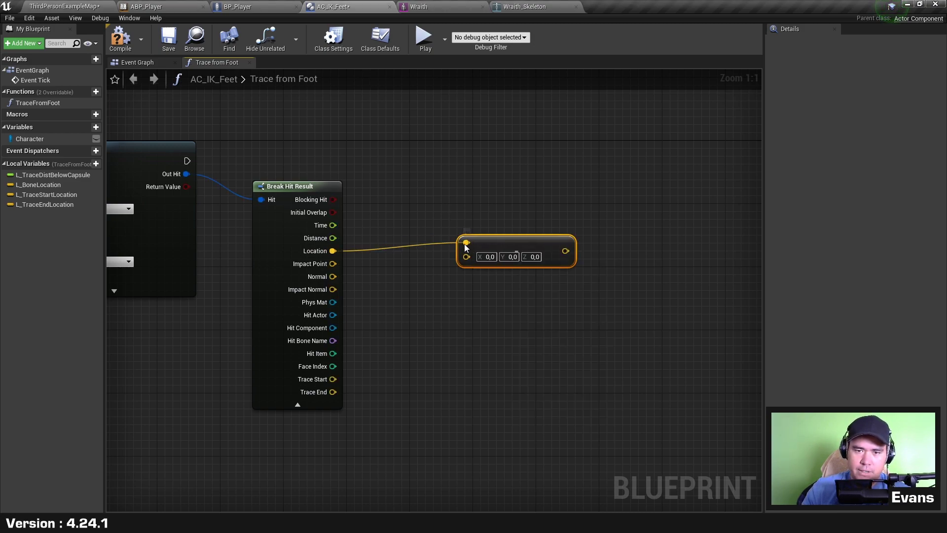
{"action": "mouse_move", "coordinate": [464, 247]}
{"action": "left_mouse_down"}
{"action": "mouse_move", "coordinate": [465, 239]}
{"action": "mouse_move", "coordinate": [467, 252]}
{"action": "left_mouse_up"}
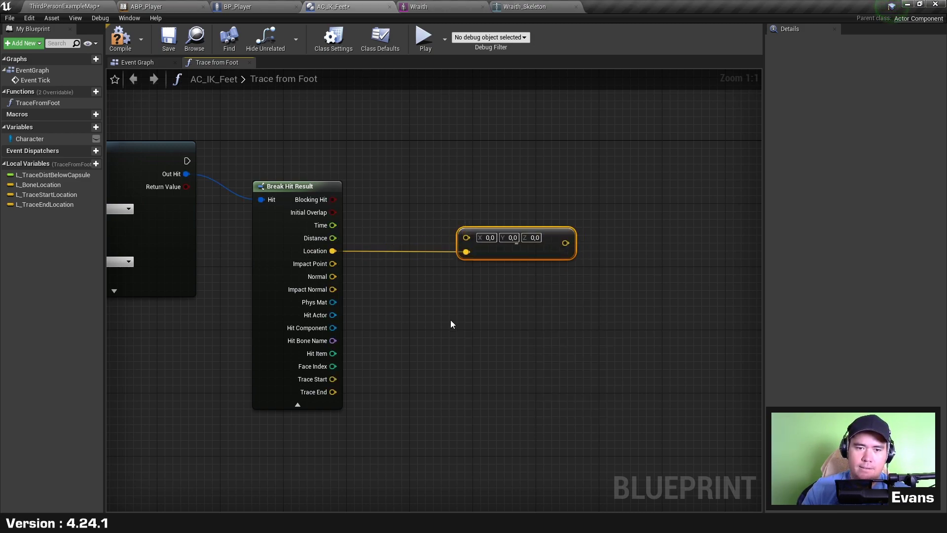
{"action": "left_click", "coordinate": [297, 404]}
{"action": "left_click_drag", "start_coordinate": [311, 220], "coordinate": [302, 243]}
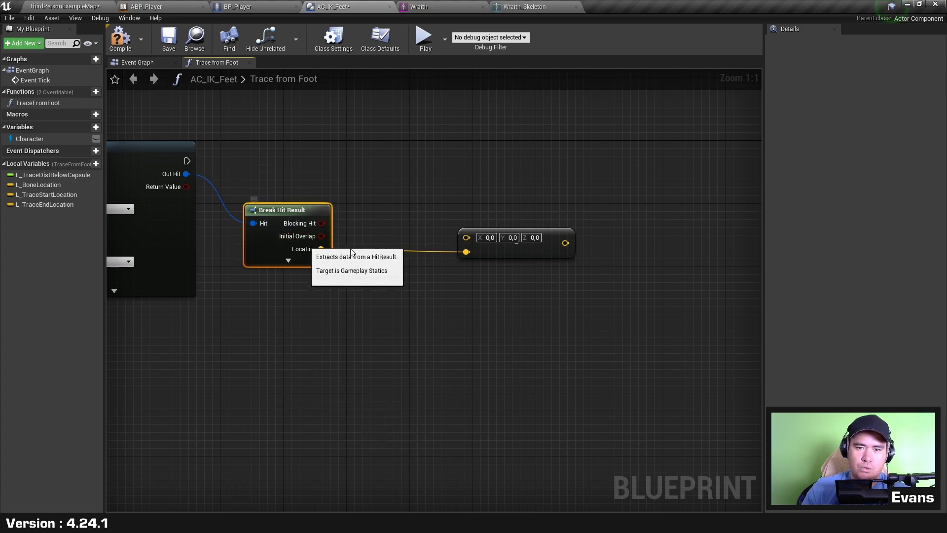
{"action": "left_click", "coordinate": [518, 254]}
{"action": "left_click", "coordinate": [514, 265]}
{"action": "left_click_drag", "start_coordinate": [507, 256], "coordinate": [466, 250]}
{"action": "left_click", "coordinate": [457, 282]}
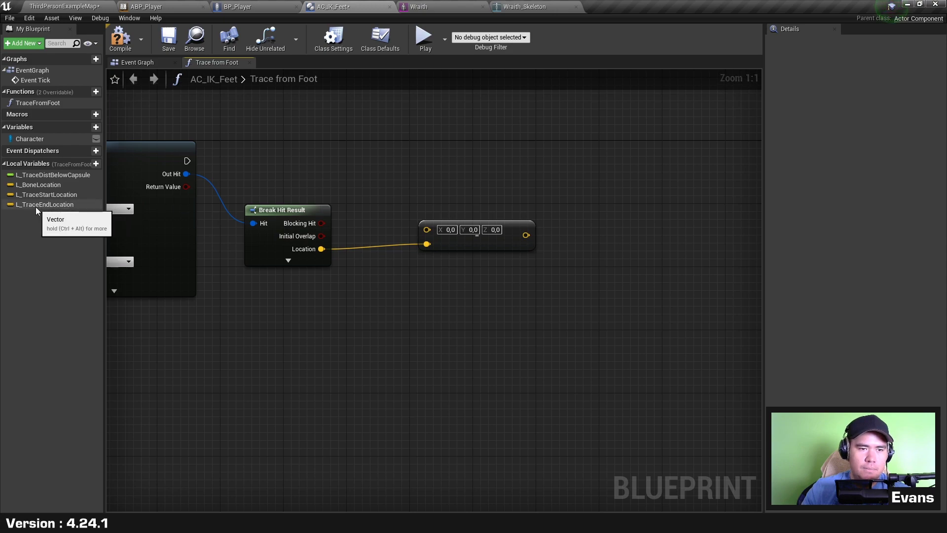
Subtract the hit Location from L_TraceStartLocation in the vector minus node
{"action": "left_click_drag", "start_coordinate": [39, 195], "coordinate": [428, 230]}
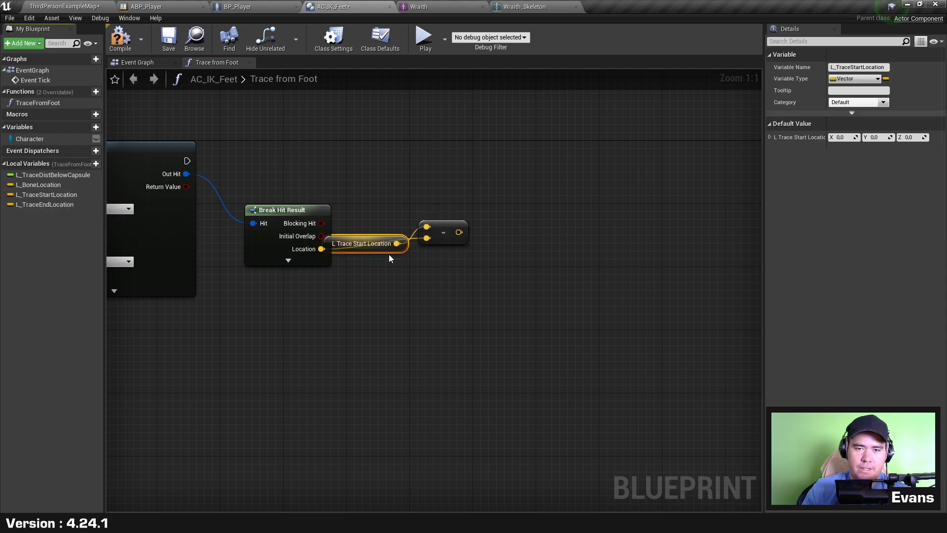
{"action": "left_click_drag", "start_coordinate": [388, 253], "coordinate": [406, 230]}
{"action": "left_click_drag", "start_coordinate": [321, 249], "coordinate": [426, 238]}
{"action": "left_click_drag", "start_coordinate": [467, 242], "coordinate": [489, 247]}
{"action": "right_click_drag", "start_coordinate": [489, 247], "coordinate": [426, 241]}
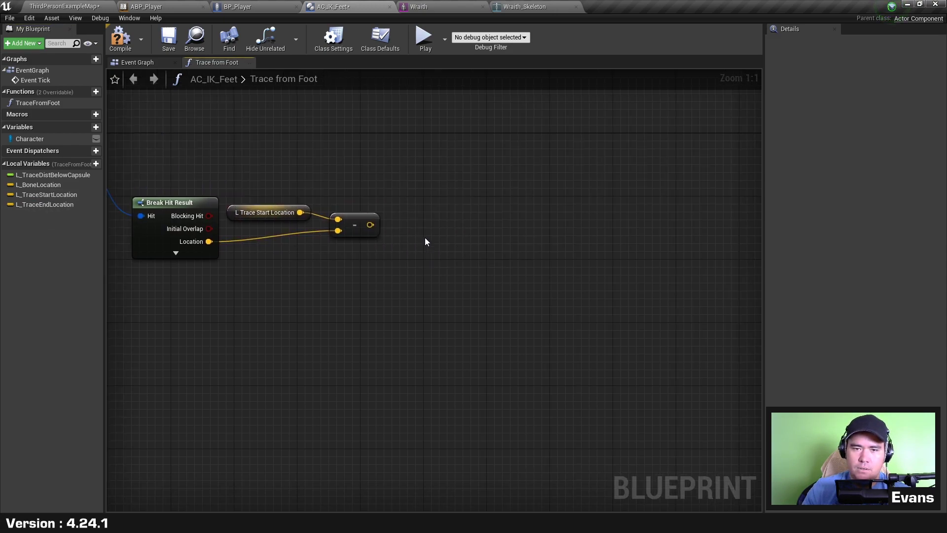
Take the VectorLength of the difference and pass it into a float minus node
{"action": "left_click_drag", "start_coordinate": [370, 225], "coordinate": [447, 229]}
{"action": "type", "text": "vectorloe"}
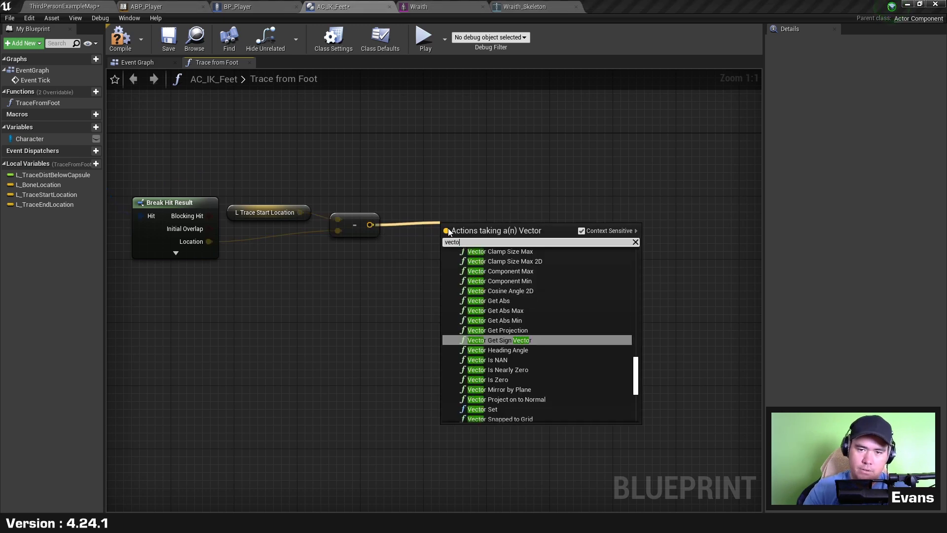
{"action": "key", "text": "BackSpace"}
{"action": "key", "text": "BackSpace"}
{"action": "type", "text": "en"}
{"action": "key", "text": "Return"}
{"action": "left_click_drag", "start_coordinate": [467, 223], "coordinate": [495, 225]}
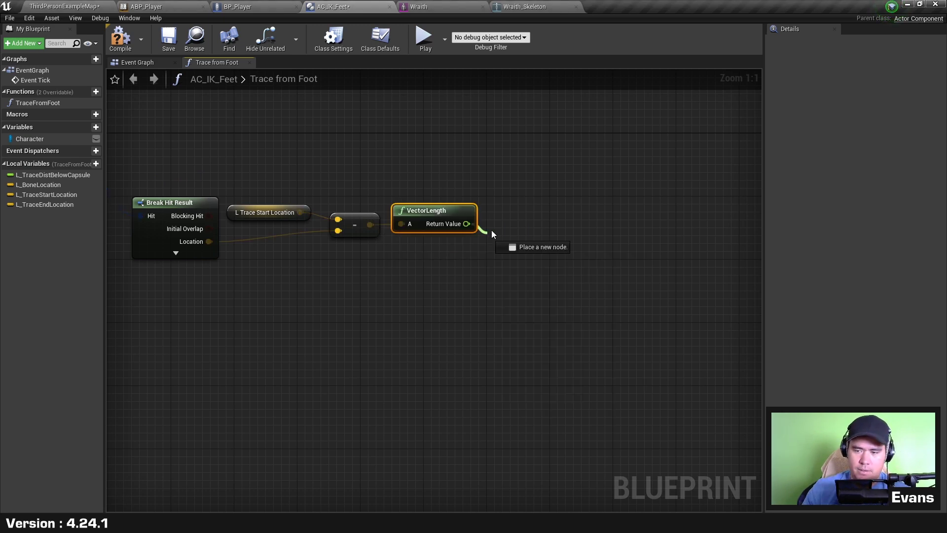
{"action": "type", "text": "-"}
{"action": "key", "text": "Return"}
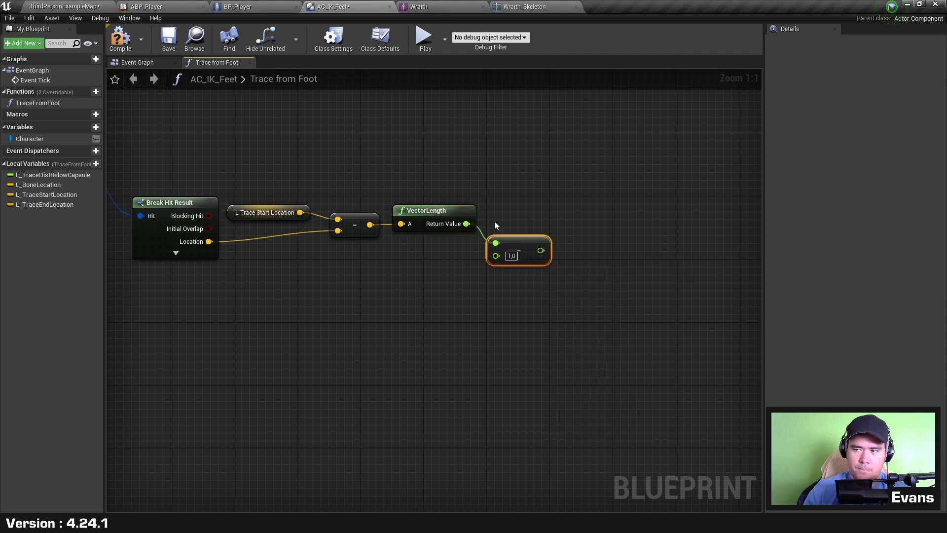
Subtract the Character capsule's scaled half height from the VectorLength result
{"action": "right_click_drag", "start_coordinate": [293, 276], "coordinate": [322, 275]}
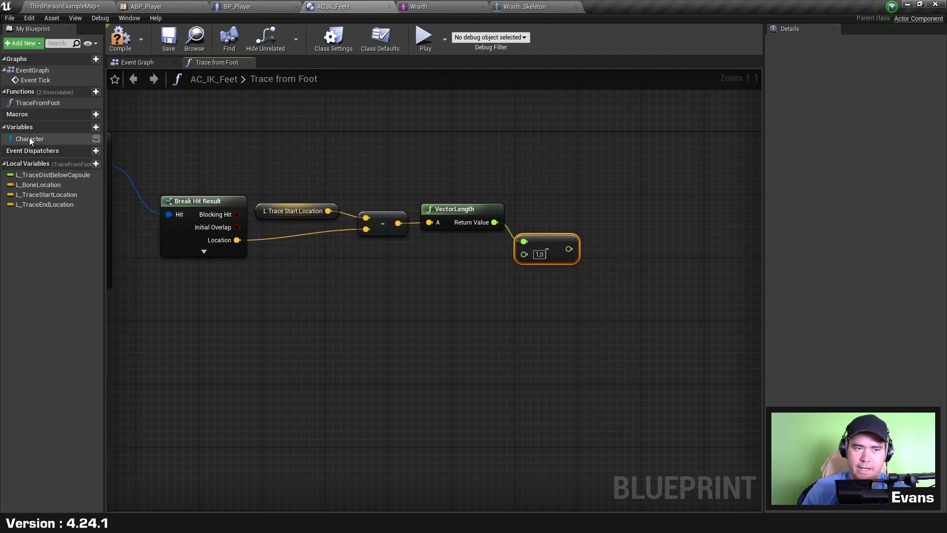
{"action": "mouse_move", "coordinate": [29, 139]}
{"action": "left_mouse_down"}
{"action": "mouse_move", "coordinate": [229, 281]}
{"action": "mouse_move", "coordinate": [321, 279]}
{"action": "left_mouse_up"}
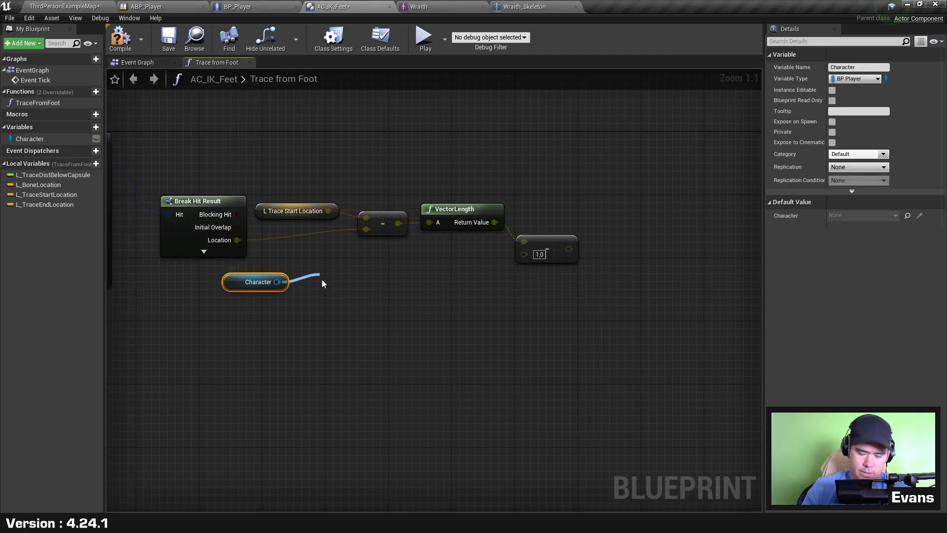
{"action": "type", "text": "getscale"}
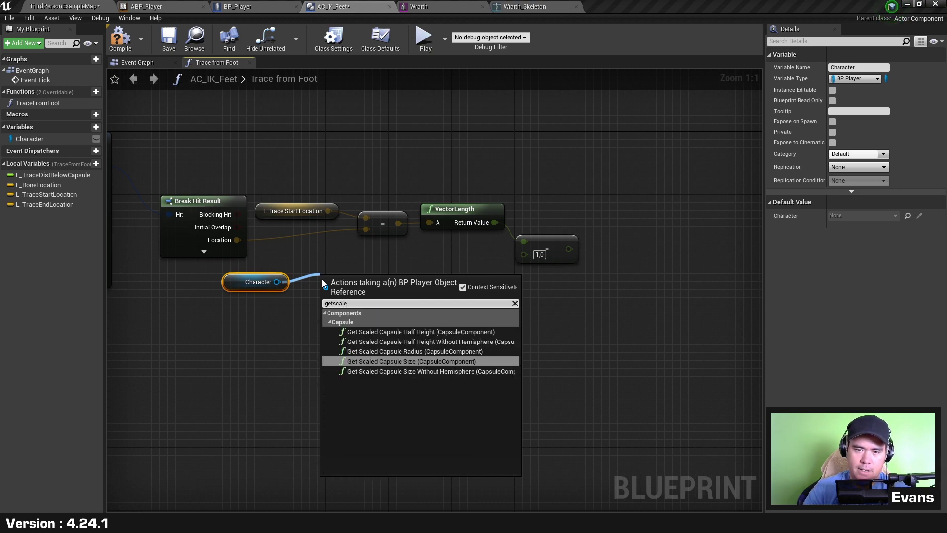
{"action": "type", "text": "dca"}
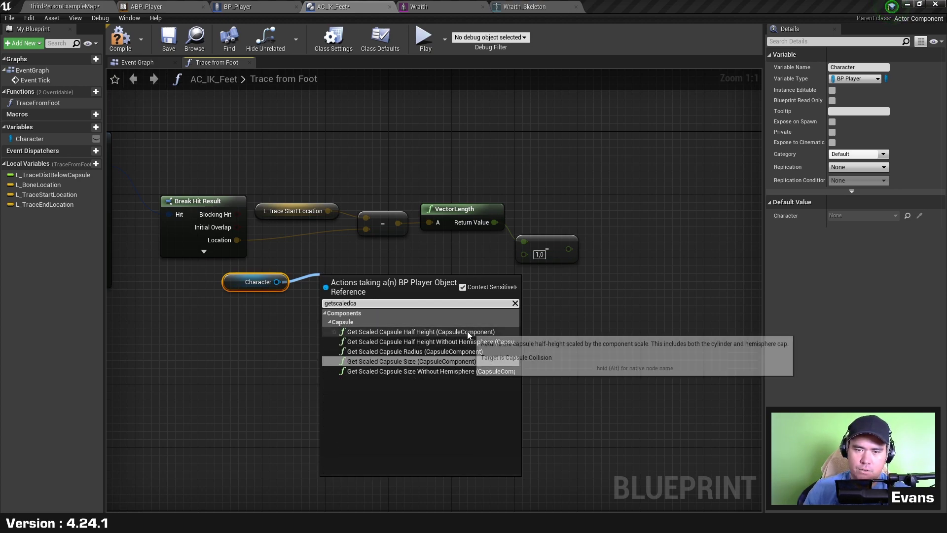
{"action": "left_click", "coordinate": [469, 330]}
{"action": "mouse_move", "coordinate": [389, 280]}
{"action": "left_mouse_down"}
{"action": "mouse_move", "coordinate": [452, 298]}
{"action": "mouse_move", "coordinate": [524, 253]}
{"action": "mouse_move", "coordinate": [584, 241]}
{"action": "left_mouse_up"}
{"action": "left_click", "coordinate": [560, 306]}
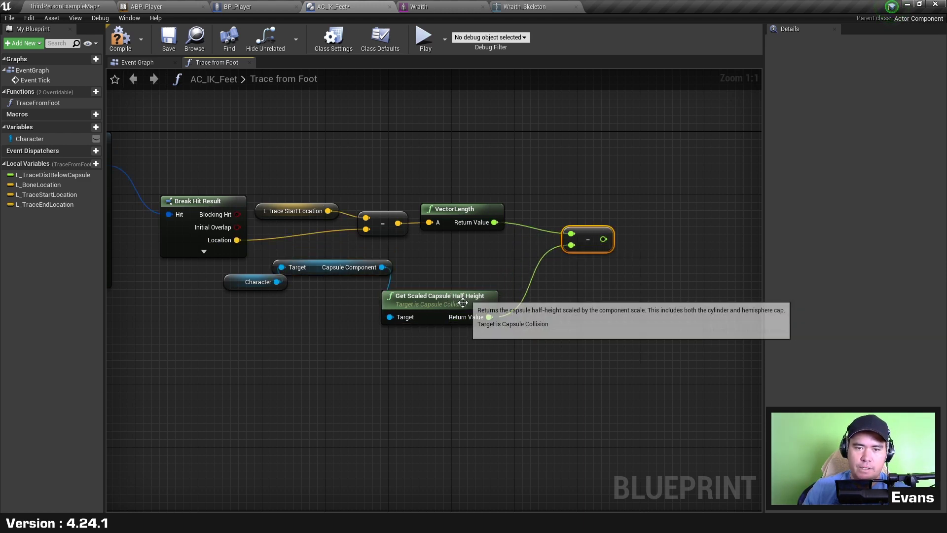
{"action": "left_click_drag", "start_coordinate": [460, 310], "coordinate": [498, 279]}
{"action": "left_click_drag", "start_coordinate": [355, 275], "coordinate": [378, 290]}
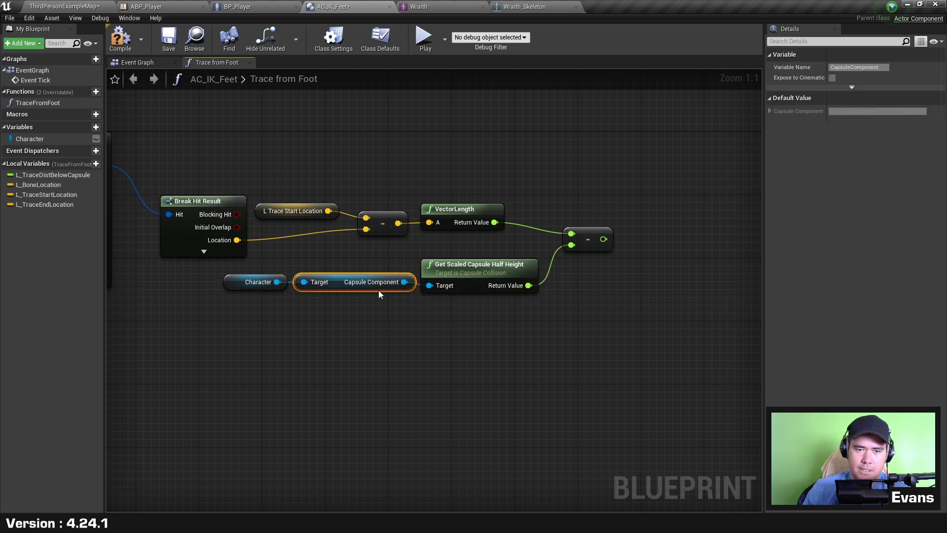
{"action": "mouse_move", "coordinate": [275, 322]}
{"action": "left_mouse_down"}
{"action": "mouse_move", "coordinate": [344, 284]}
{"action": "mouse_move", "coordinate": [332, 295]}
{"action": "left_mouse_up"}
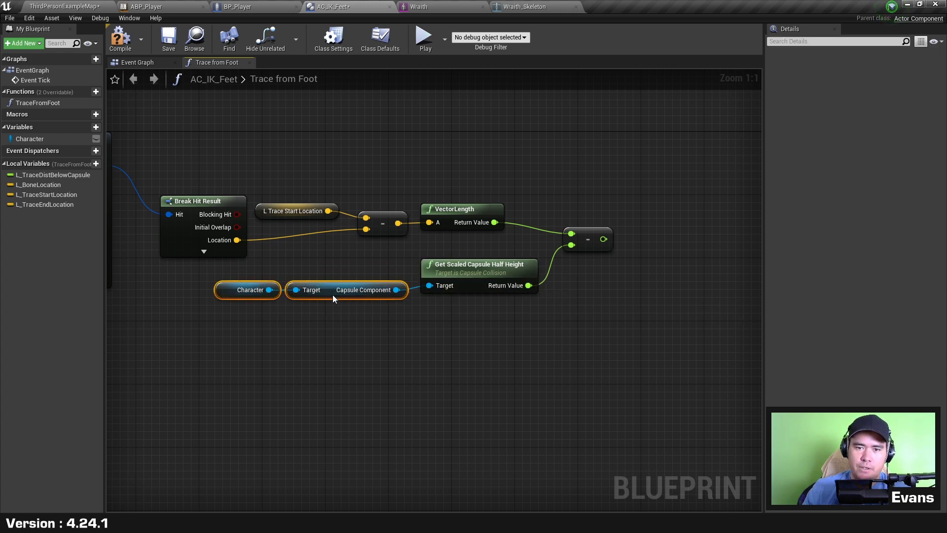
{"action": "left_click", "coordinate": [333, 321]}
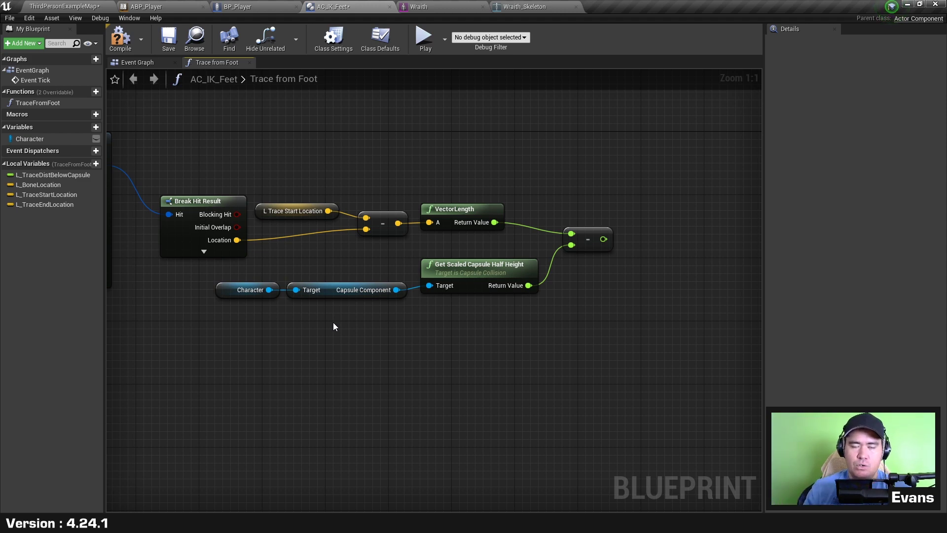
Arrange the distance and capsule nodes, then save AC_IK_Feet with Ctrl+S
{"action": "left_click", "coordinate": [289, 217]}
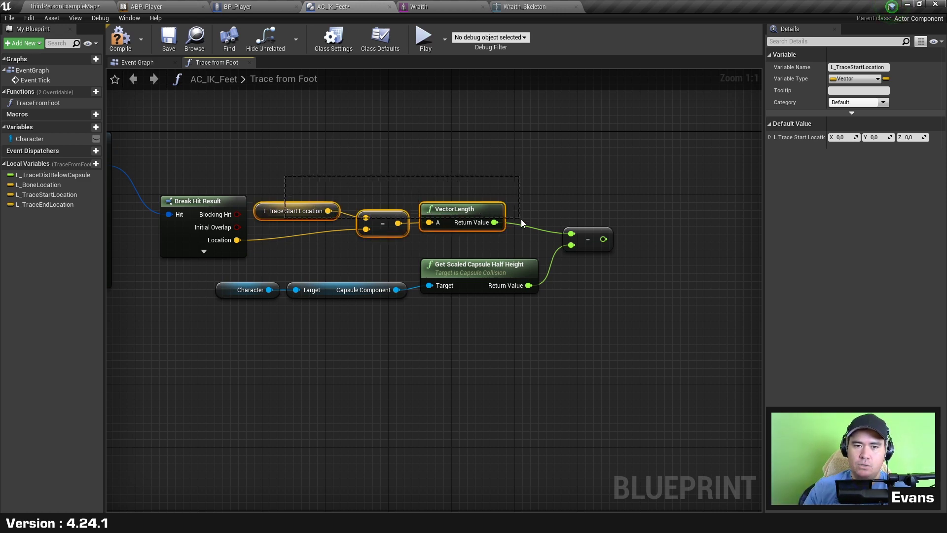
{"action": "left_click_drag", "start_coordinate": [380, 205], "coordinate": [433, 238]}
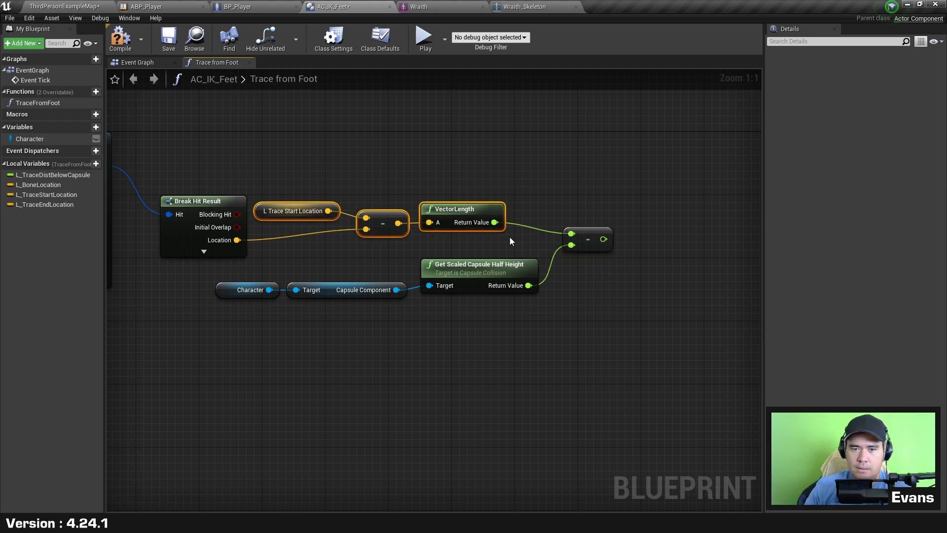
{"action": "left_click_drag", "start_coordinate": [228, 348], "coordinate": [518, 274]}
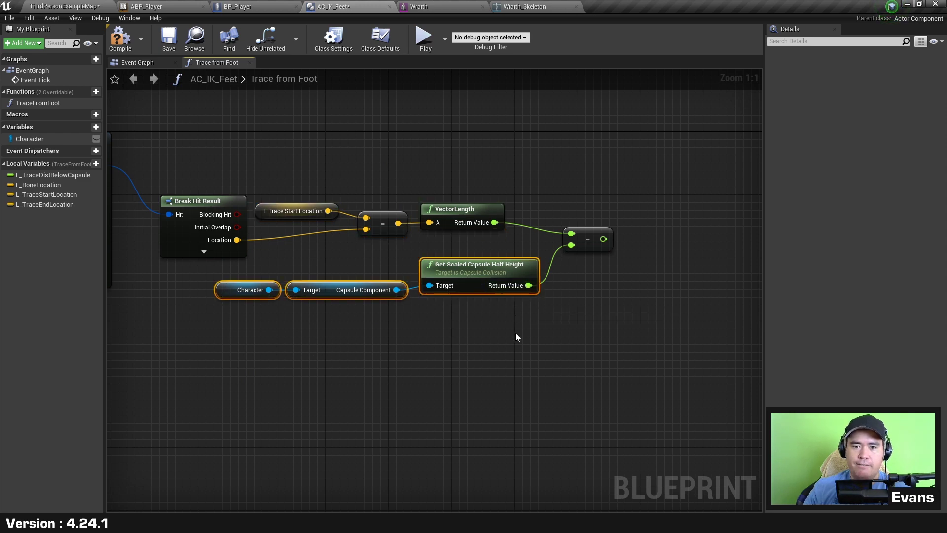
{"action": "left_click", "coordinate": [317, 121]}
{"action": "key", "text": "ctrl+s"}
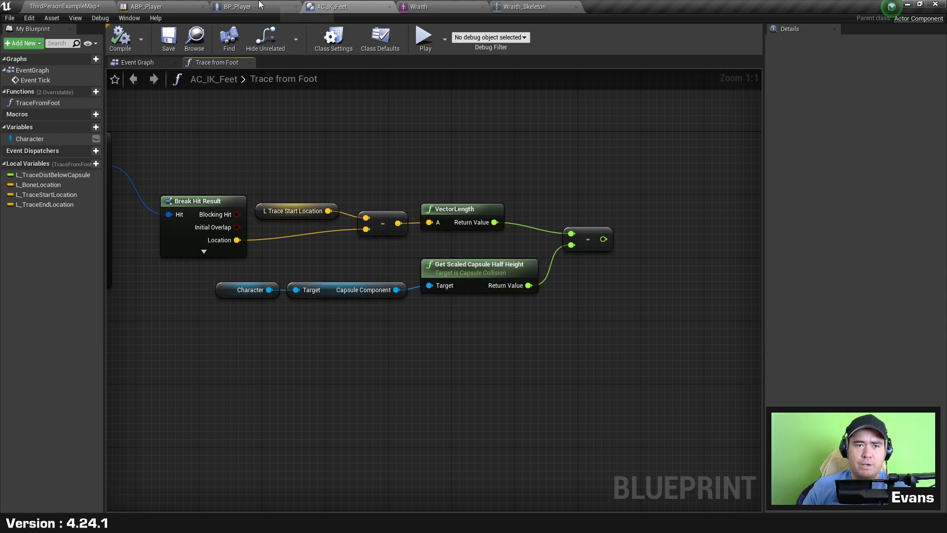
{"action": "left_click", "coordinate": [261, 5]}
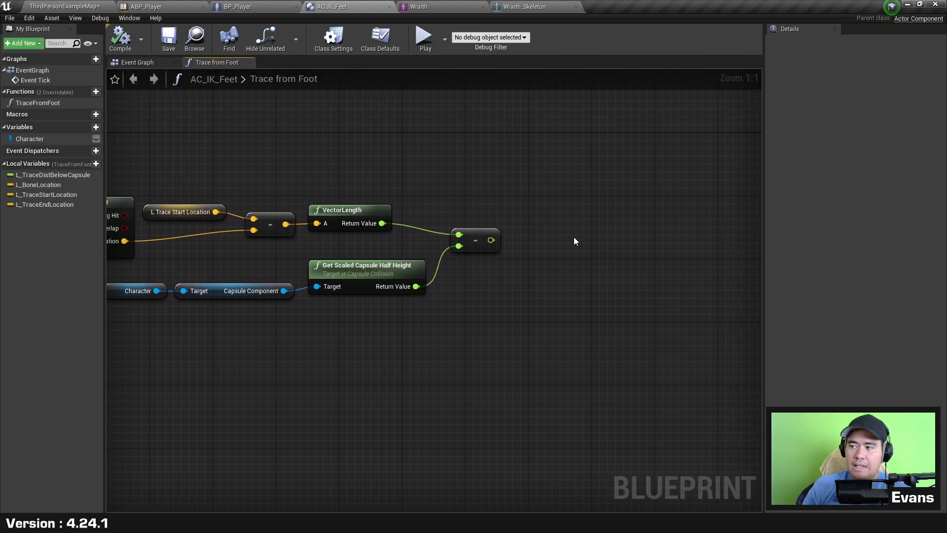
{"action": "right_click_drag", "start_coordinate": [573, 237], "coordinate": [670, 251]}
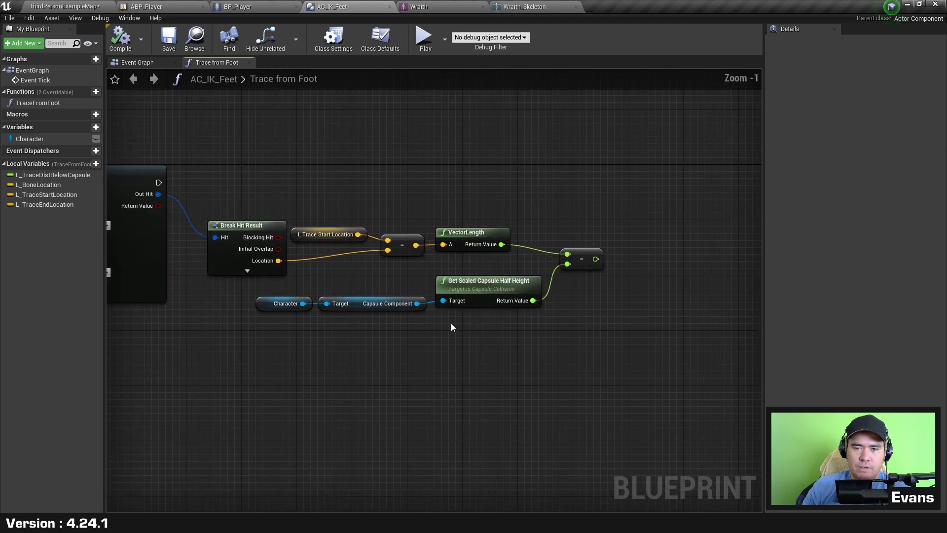
End the Trace from Foot function with a Return Node after the line trace
{"action": "right_click_drag", "start_coordinate": [451, 324], "coordinate": [397, 328]}
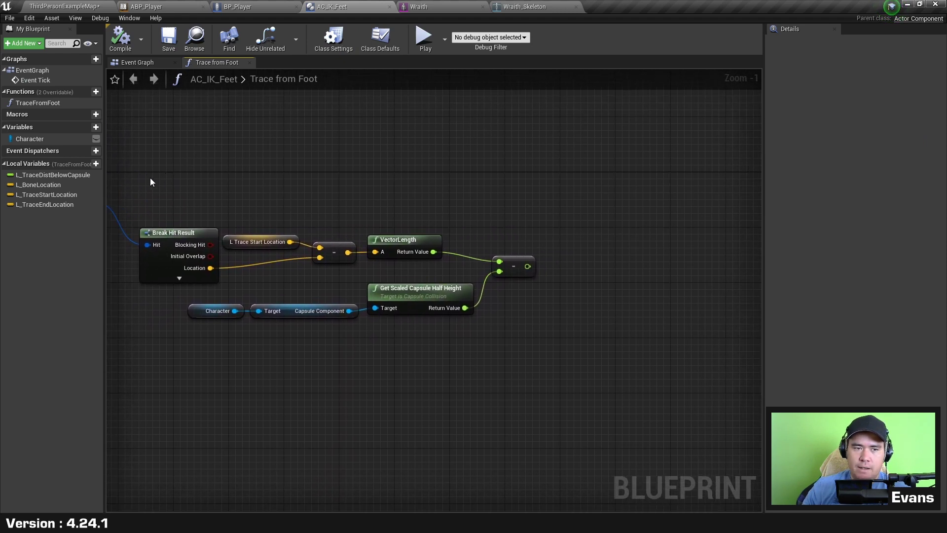
{"action": "right_click_drag", "start_coordinate": [150, 177], "coordinate": [181, 182]}
{"action": "left_click_drag", "start_coordinate": [136, 188], "coordinate": [662, 187]}
{"action": "type", "text": "return"}
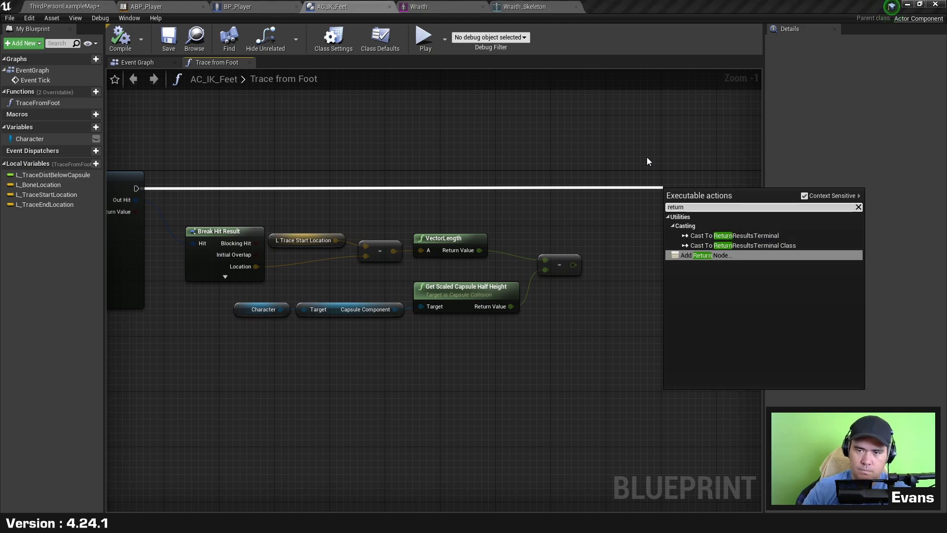
{"action": "key", "text": "Return"}
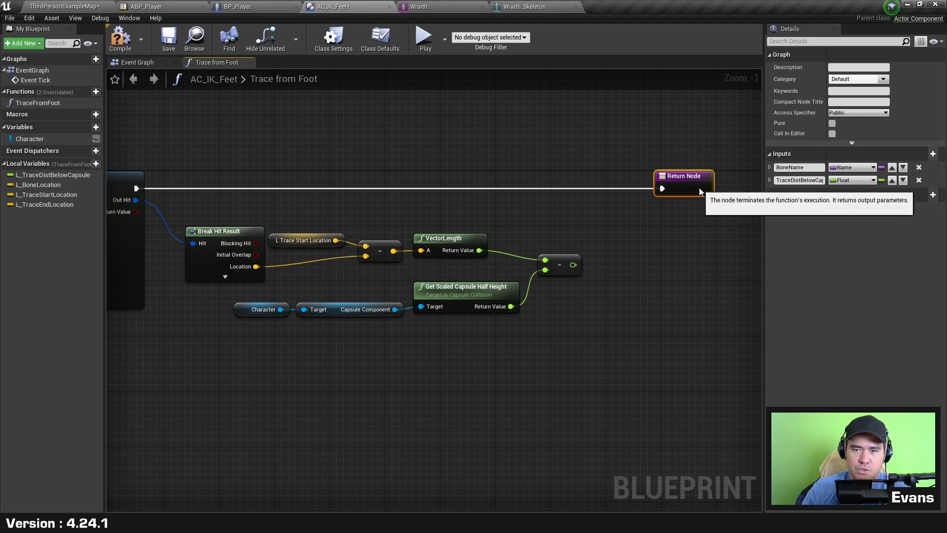
Wire the subtraction into Return Value, then break that link, leaving it 0.0
{"action": "left_click", "coordinate": [565, 265]}
{"action": "left_click_drag", "start_coordinate": [573, 265], "coordinate": [683, 188]}
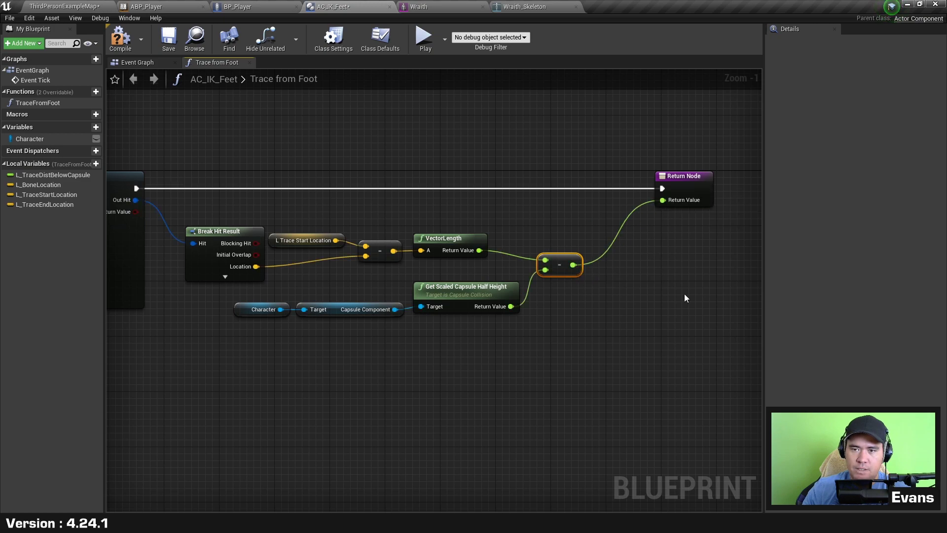
{"action": "left_click", "coordinate": [663, 200], "text": "alt"}
Feed the Return Node from a new Select Float node whose A input takes the subtraction result
{"action": "right_click_drag", "start_coordinate": [676, 254], "coordinate": [714, 224]}
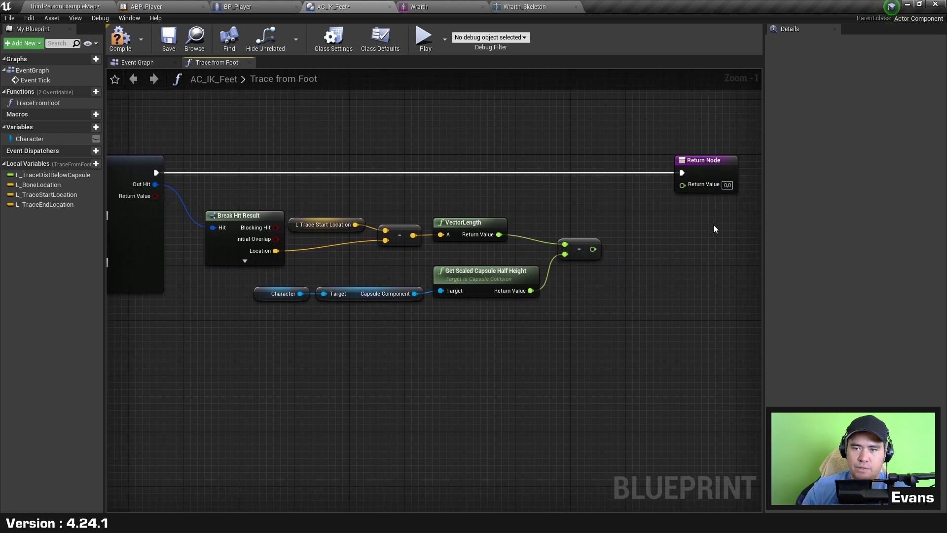
{"action": "left_click_drag", "start_coordinate": [696, 186], "coordinate": [640, 215]}
{"action": "type", "text": "select"}
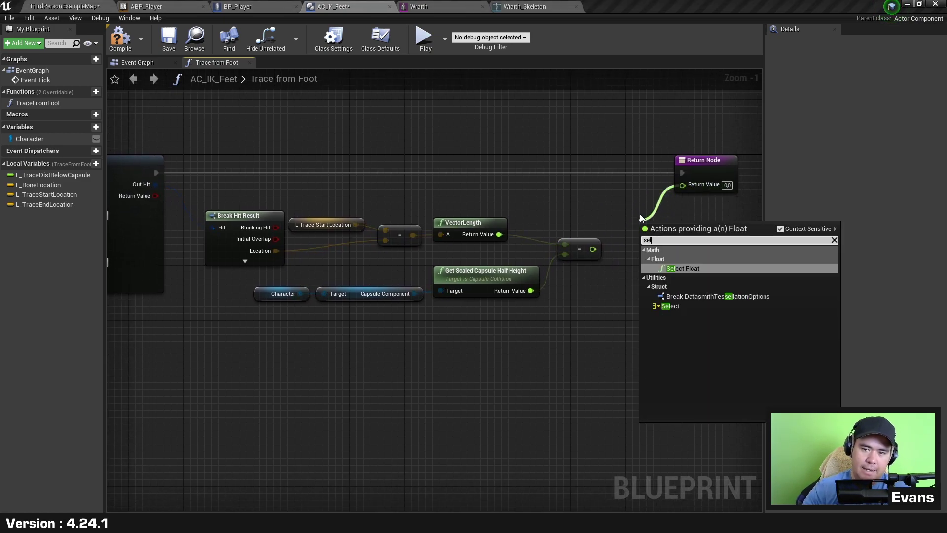
{"action": "key", "text": "Return"}
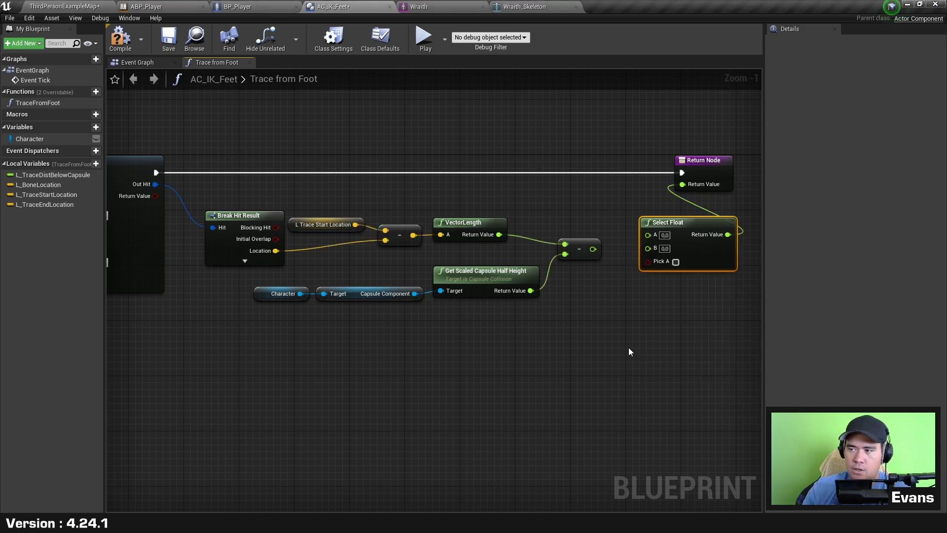
{"action": "left_click", "coordinate": [628, 347]}
{"action": "left_click_drag", "start_coordinate": [593, 249], "coordinate": [647, 235]}
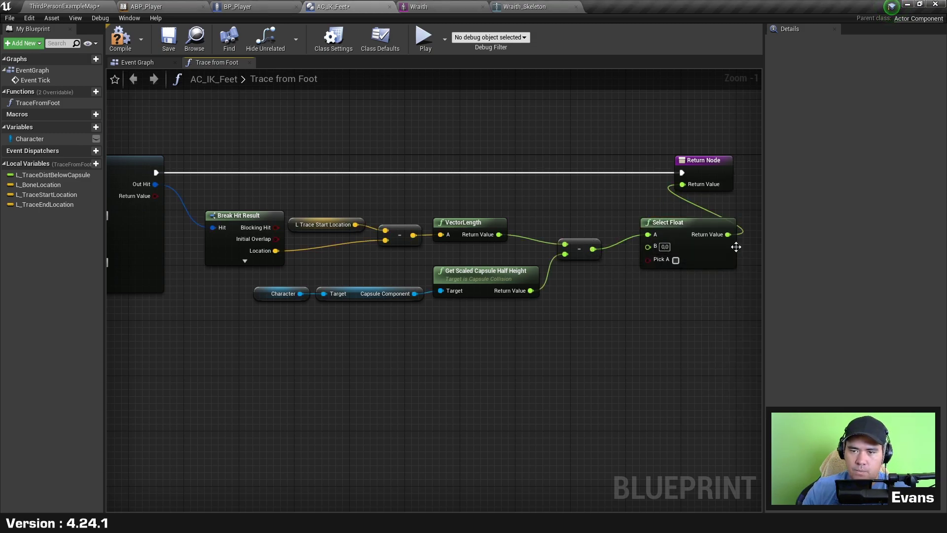
{"action": "left_click_drag", "start_coordinate": [736, 247], "coordinate": [708, 232]}
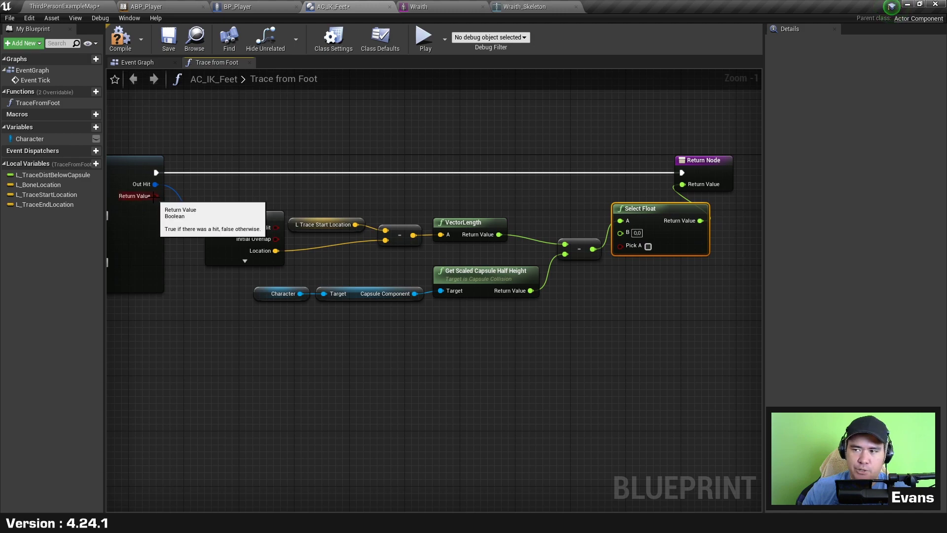
Wire the trace's boolean Return Value into Select Float, routing it under the capsule nodes via a reroute
{"action": "mouse_move", "coordinate": [155, 196]}
{"action": "left_mouse_down"}
{"action": "mouse_move", "coordinate": [522, 203]}
{"action": "mouse_move", "coordinate": [636, 246]}
{"action": "left_mouse_up"}
{"action": "double_click", "coordinate": [292, 207]}
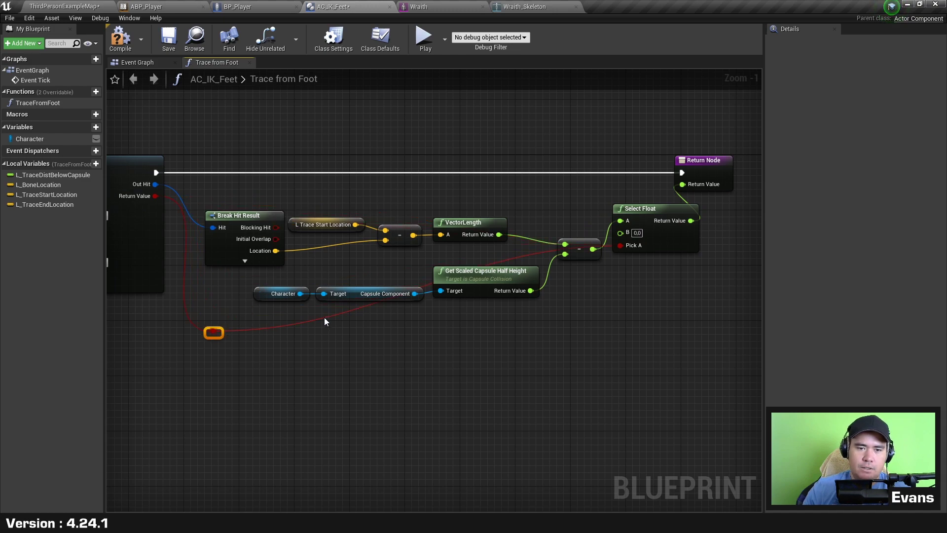
{"action": "left_click_drag", "start_coordinate": [214, 333], "coordinate": [352, 326]}
{"action": "left_click_drag", "start_coordinate": [584, 330], "coordinate": [593, 336]}
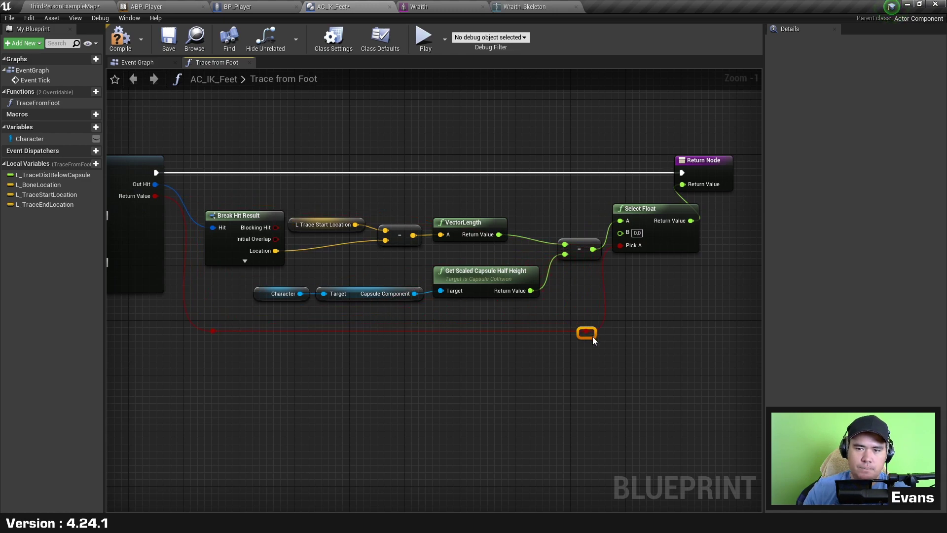
Review LineTraceByChannel, its location inputs and the middle calculation nodes by box-selecting them
{"action": "mouse_move", "coordinate": [224, 244]}
{"action": "right_mouse_down"}
{"action": "mouse_move", "coordinate": [380, 286]}
{"action": "mouse_move", "coordinate": [516, 276]}
{"action": "right_mouse_up"}
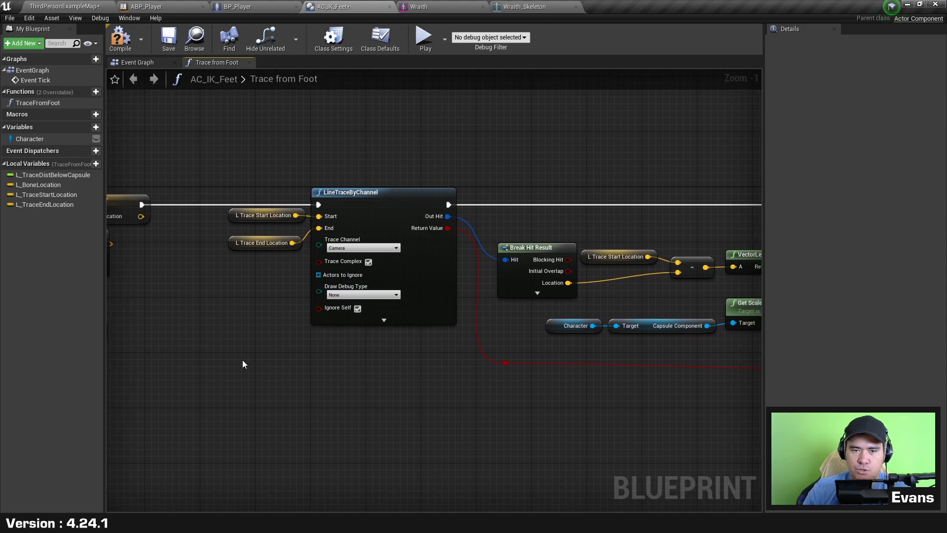
{"action": "left_click_drag", "start_coordinate": [243, 363], "coordinate": [400, 174]}
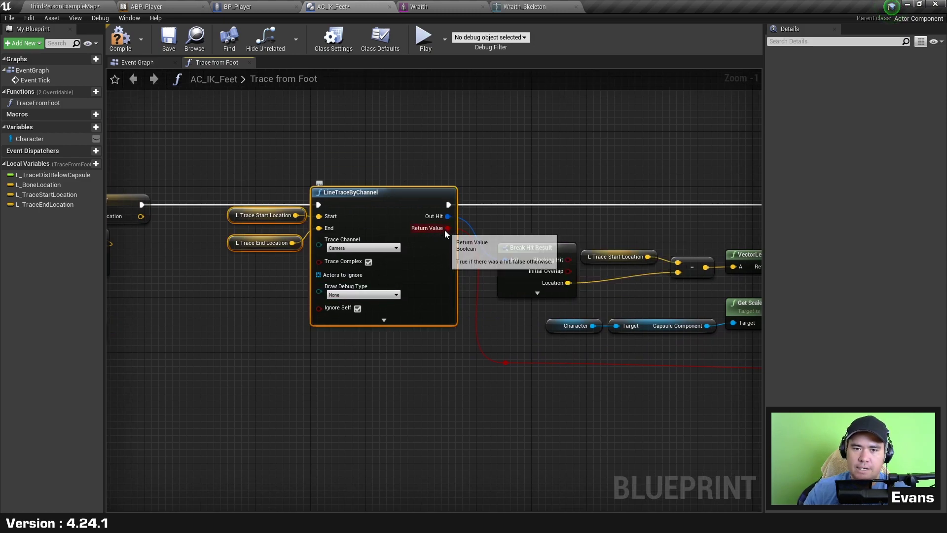
{"action": "mouse_move", "coordinate": [572, 385]}
{"action": "right_mouse_down"}
{"action": "mouse_move", "coordinate": [448, 387]}
{"action": "mouse_move", "coordinate": [397, 373]}
{"action": "mouse_move", "coordinate": [263, 363]}
{"action": "right_mouse_up"}
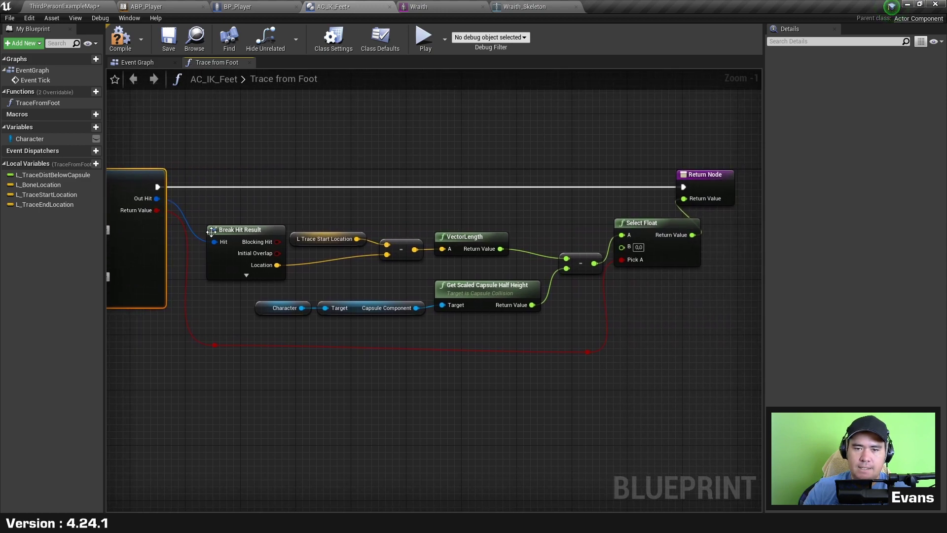
{"action": "left_click_drag", "start_coordinate": [304, 321], "coordinate": [581, 232]}
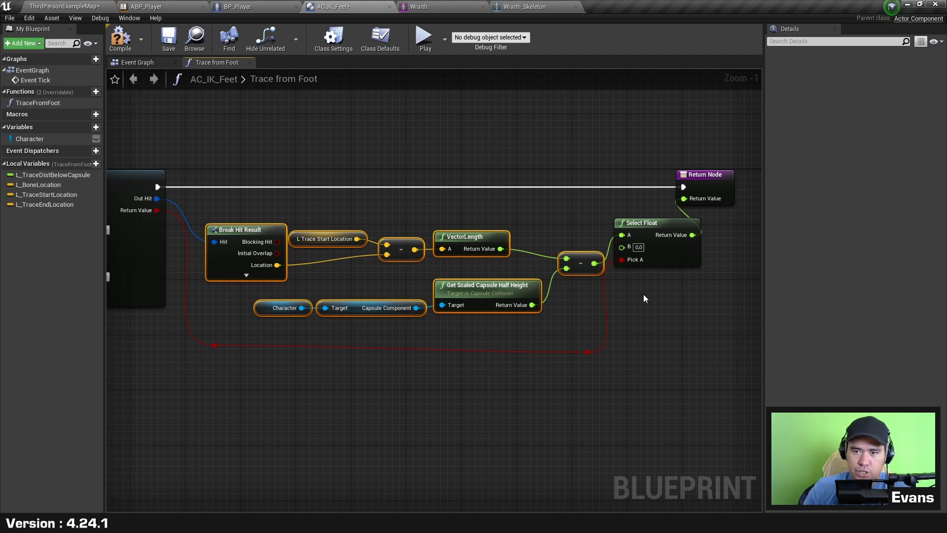
{"action": "left_click", "coordinate": [659, 311]}
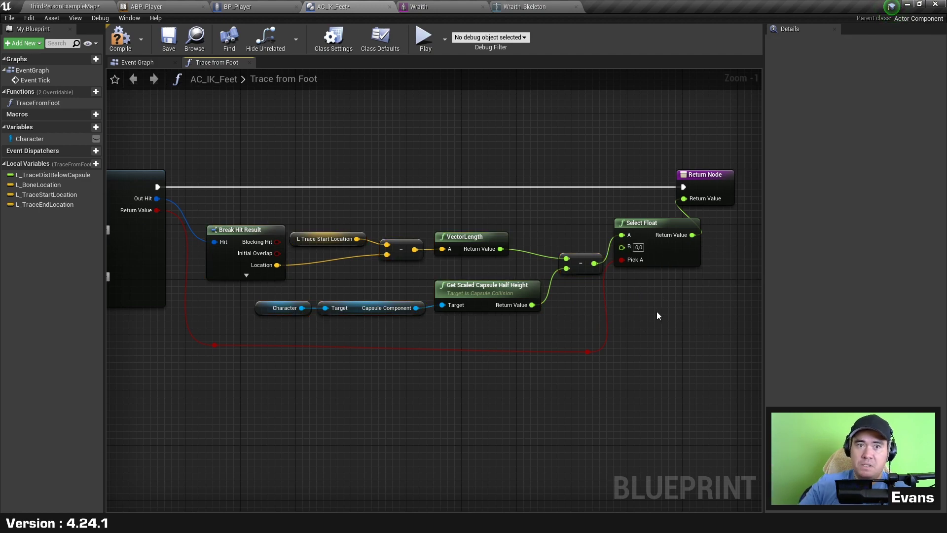
Glance at BP_Player, then return to Trace from Foot and select the hit-result and capsule-height nodes
{"action": "left_click", "coordinate": [267, 5]}
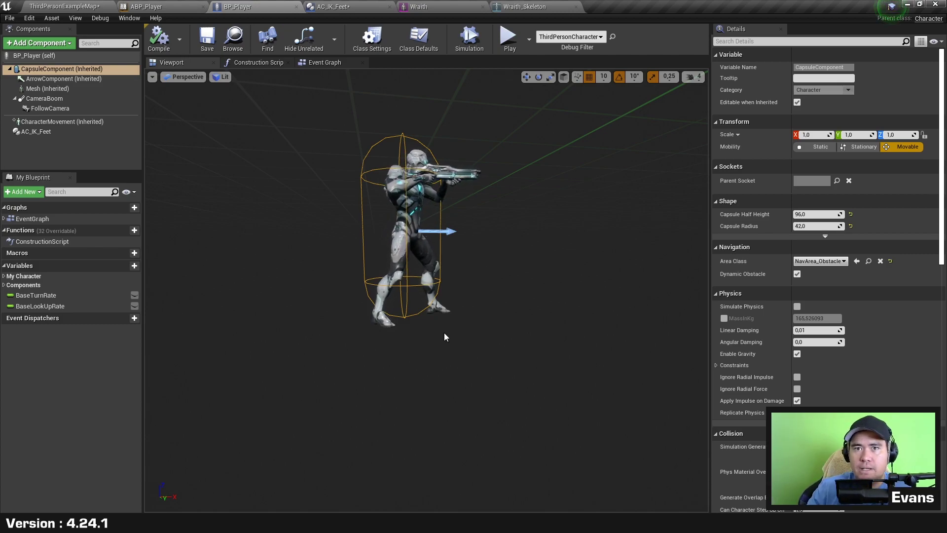
{"action": "left_click", "coordinate": [333, 5]}
{"action": "right_click_drag", "start_coordinate": [506, 300], "coordinate": [508, 284]}
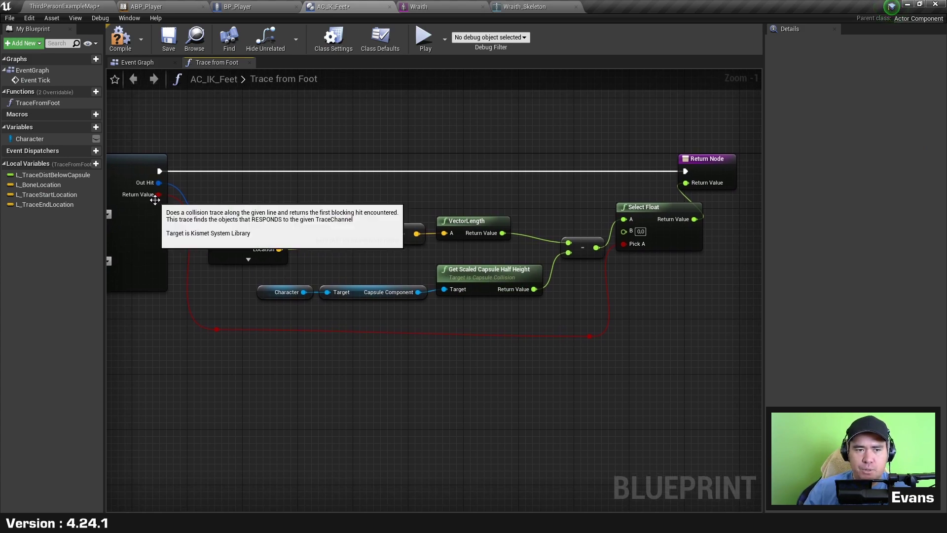
{"action": "left_click_drag", "start_coordinate": [245, 200], "coordinate": [563, 298]}
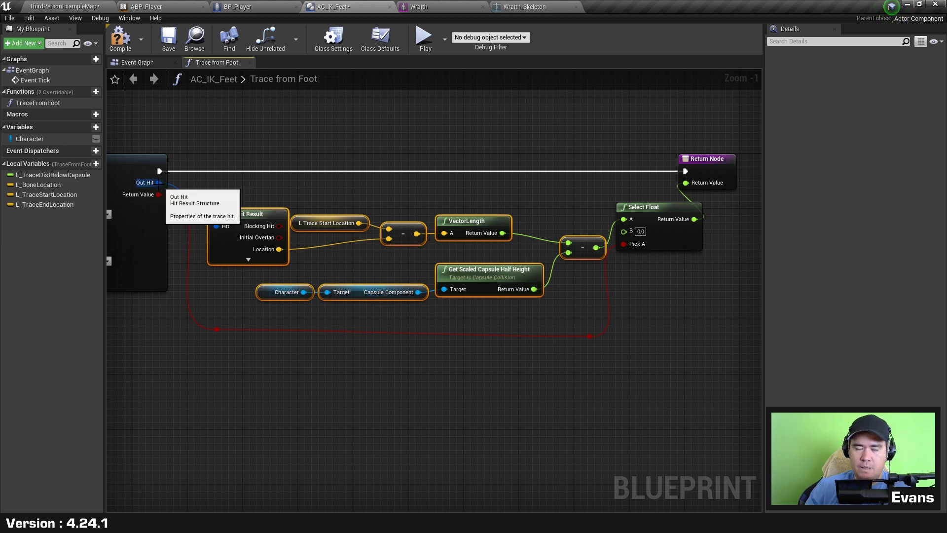
Connect Character to the capsule half height target and move the capsule offset nodes lower
{"action": "left_click_drag", "start_coordinate": [159, 183], "coordinate": [245, 200]}
{"action": "left_click", "coordinate": [346, 150]}
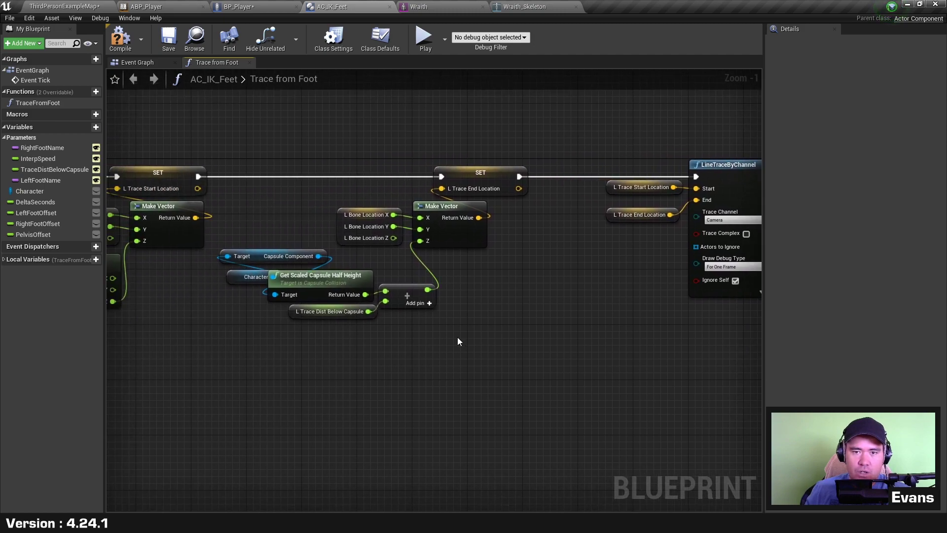
{"action": "mouse_move", "coordinate": [207, 274]}
{"action": "left_mouse_down"}
{"action": "mouse_move", "coordinate": [183, 273]}
{"action": "mouse_move", "coordinate": [251, 289]}
{"action": "left_mouse_up"}
{"action": "left_click", "coordinate": [220, 372]}
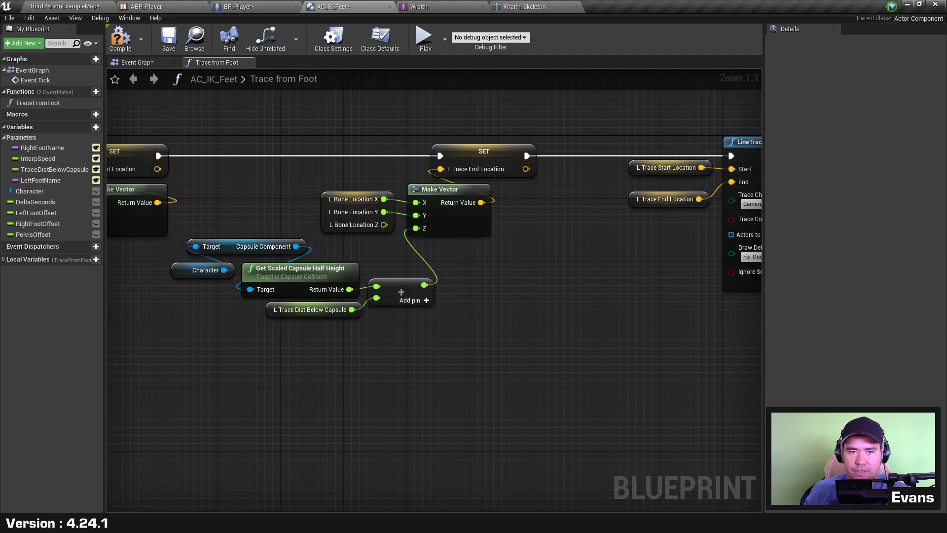
{"action": "right_click_drag", "start_coordinate": [222, 317], "coordinate": [238, 341]}
{"action": "left_click_drag", "start_coordinate": [311, 225], "coordinate": [475, 248]}
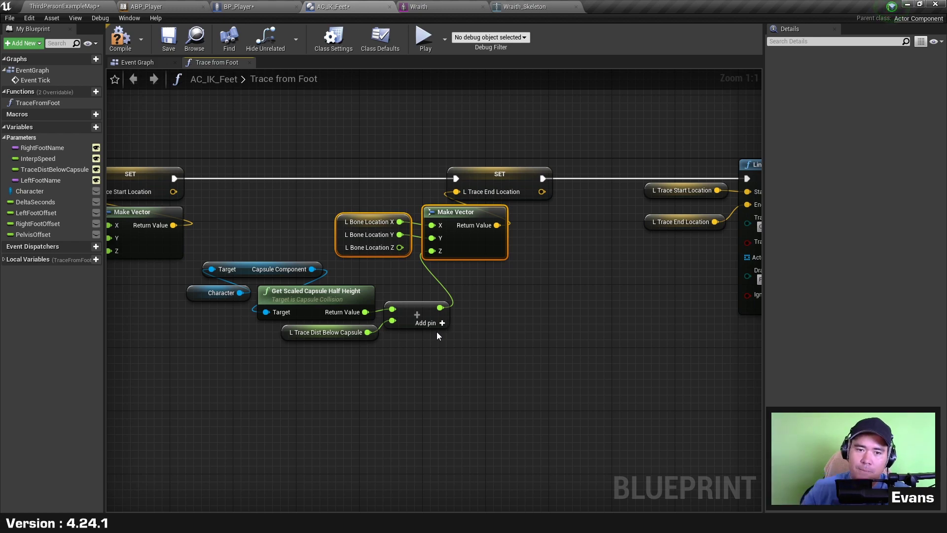
{"action": "mouse_move", "coordinate": [190, 349]}
{"action": "left_mouse_down"}
{"action": "mouse_move", "coordinate": [430, 288]}
{"action": "mouse_move", "coordinate": [422, 367]}
{"action": "left_mouse_up"}
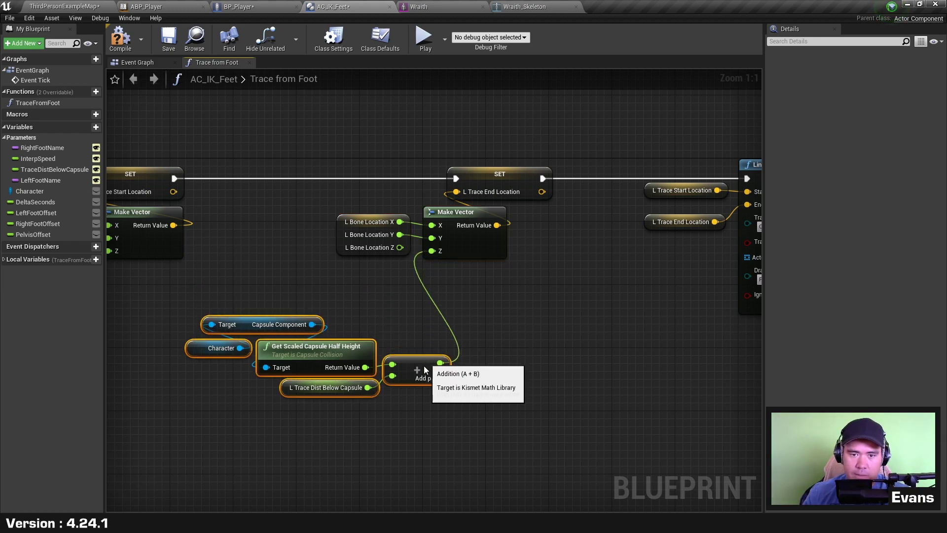
{"action": "left_click", "coordinate": [432, 386], "text": "alt"}
Duplicate Character and GetActorLocation, and feed actor Z minus the capsule offset into the trace-end Z
{"action": "right_click_drag", "start_coordinate": [257, 292], "coordinate": [471, 293]}
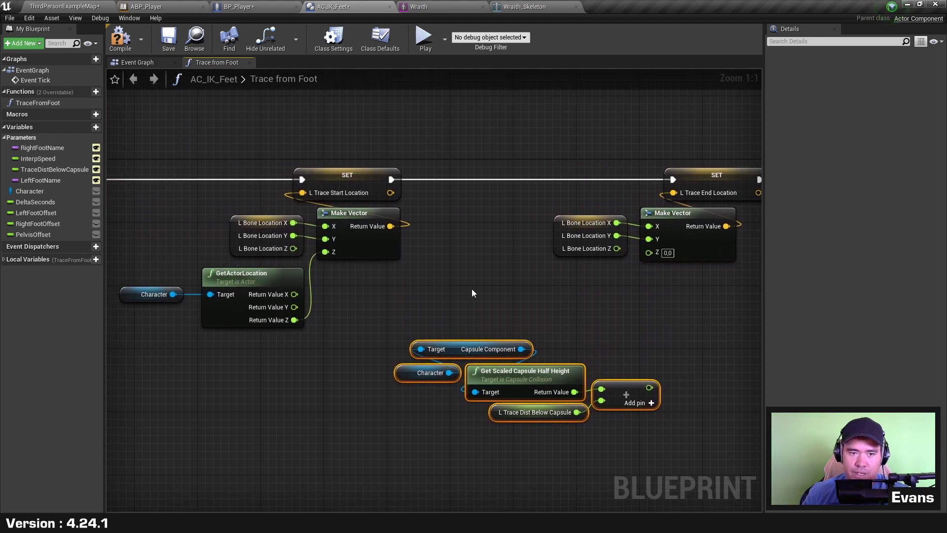
{"action": "left_click_drag", "start_coordinate": [137, 328], "coordinate": [366, 289]}
{"action": "key", "text": "ctrl+c"}
{"action": "key", "text": "ctrl+v"}
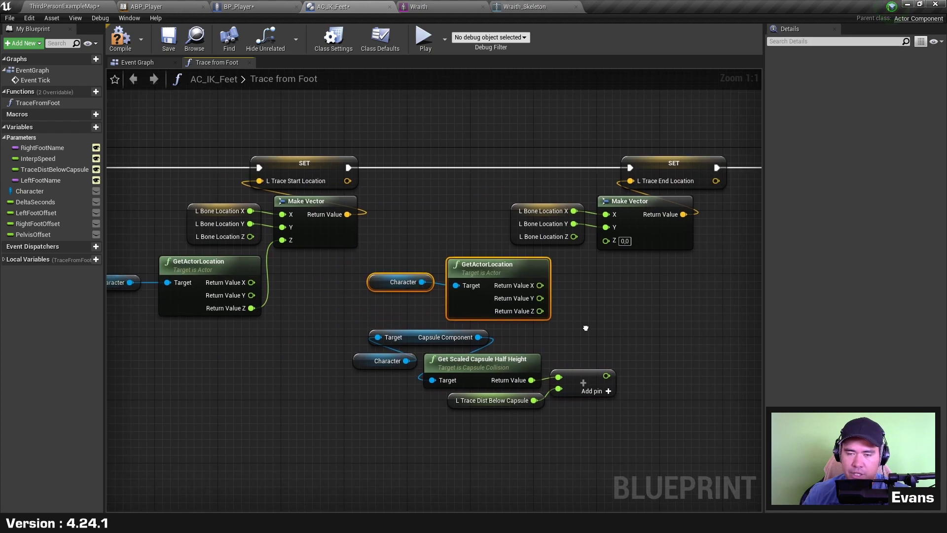
{"action": "right_click_drag", "start_coordinate": [617, 324], "coordinate": [502, 298]}
{"action": "left_click_drag", "start_coordinate": [468, 297], "coordinate": [538, 299]}
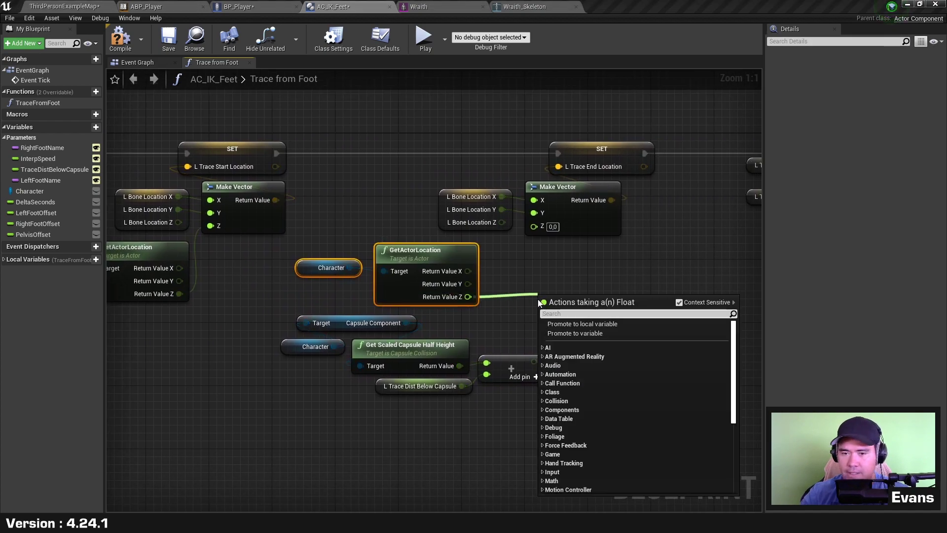
{"action": "type", "text": "-"}
{"action": "key", "text": "Return"}
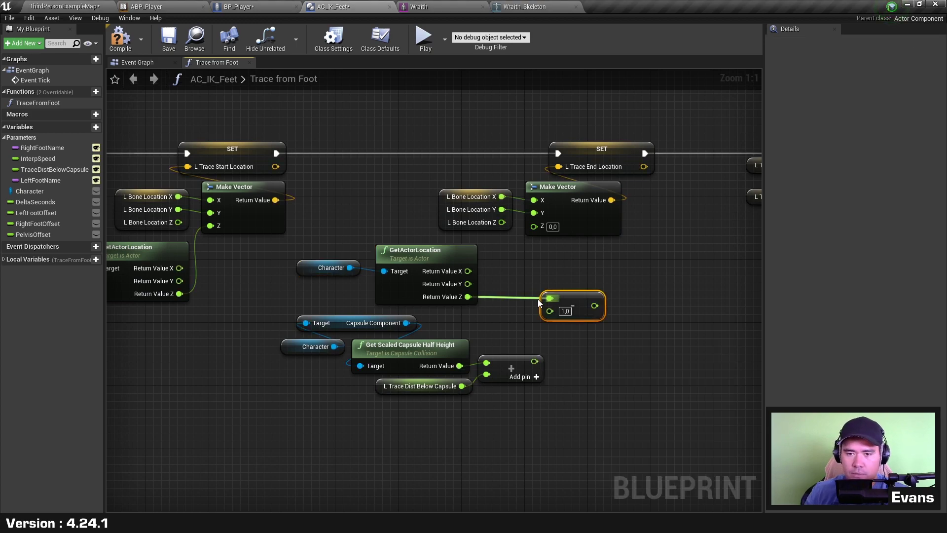
{"action": "mouse_move", "coordinate": [532, 363]}
{"action": "left_mouse_down"}
{"action": "mouse_move", "coordinate": [549, 310]}
{"action": "mouse_move", "coordinate": [550, 224]}
{"action": "left_mouse_up"}
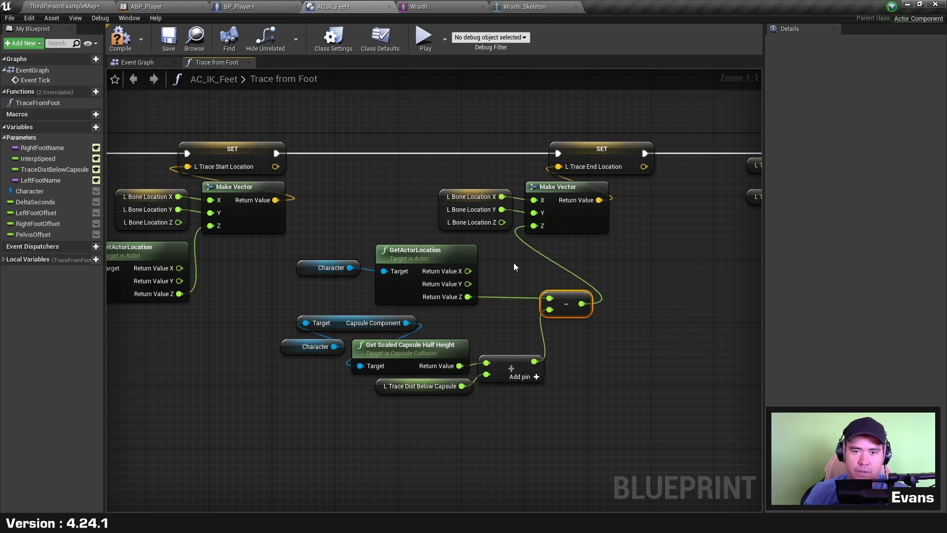
Select the copied actor location nodes, check the player character blueprint, and come back to the trace graph
{"action": "left_click_drag", "start_coordinate": [318, 309], "coordinate": [405, 265]}
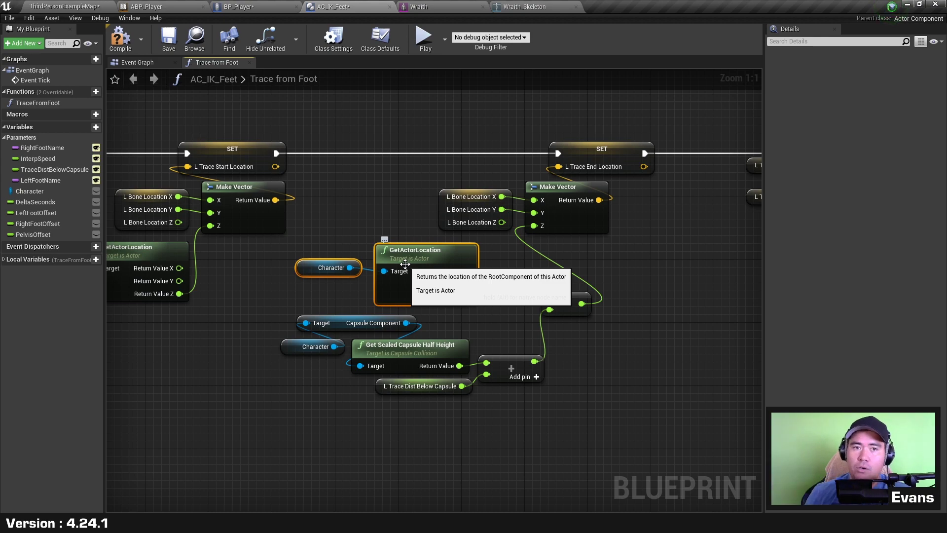
{"action": "left_click", "coordinate": [255, 6]}
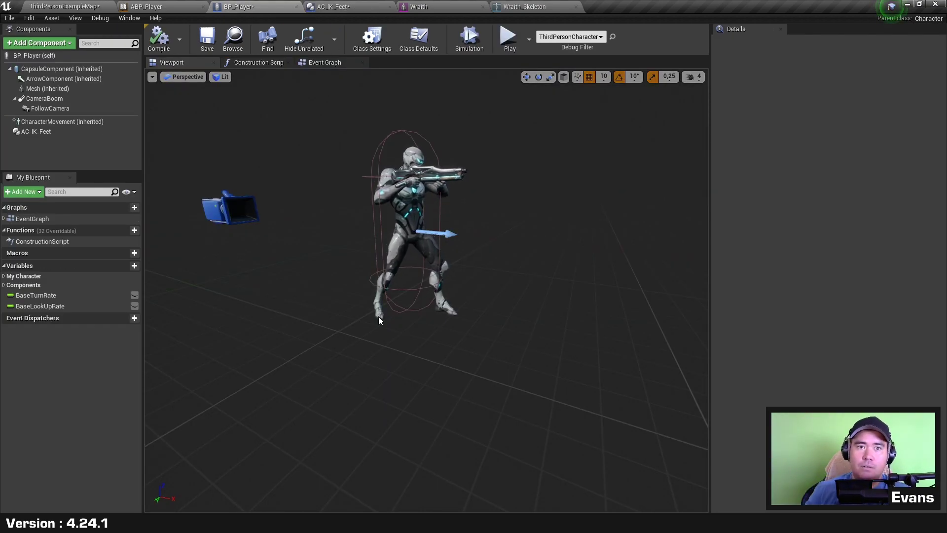
{"action": "key", "text": "ctrl+Tab"}
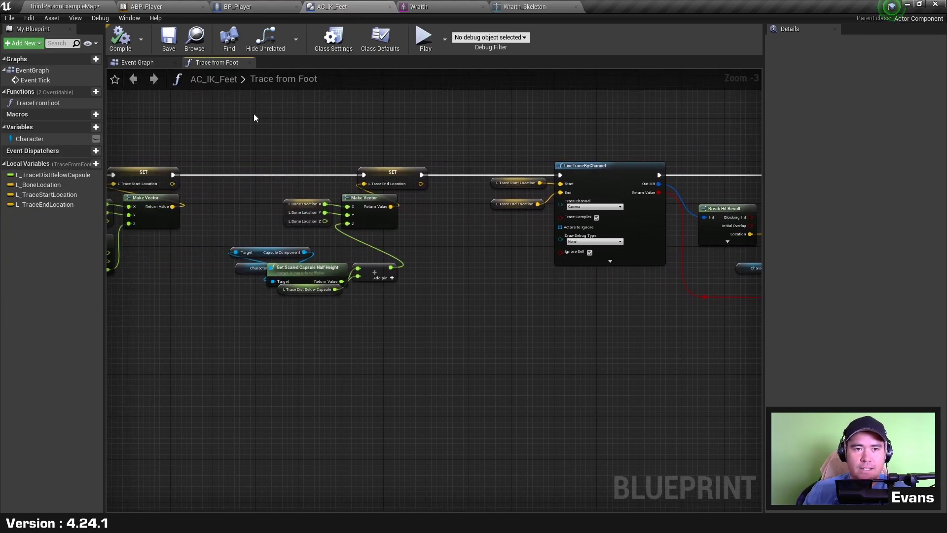
Promote Event Tick's Delta Seconds to a new DeltaSeconds variable and place its SET beside Event Tick
{"action": "left_click", "coordinate": [138, 63]}
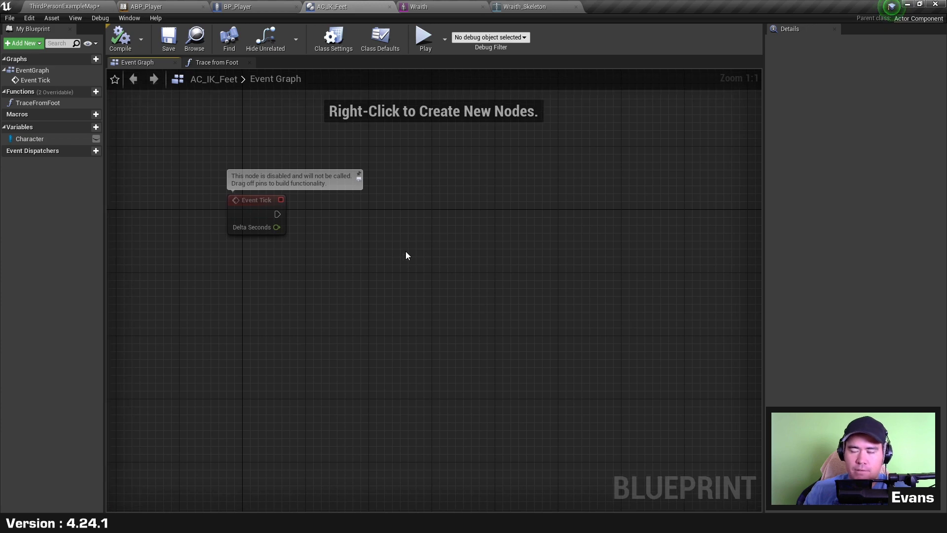
{"action": "right_click_drag", "start_coordinate": [366, 269], "coordinate": [379, 240]}
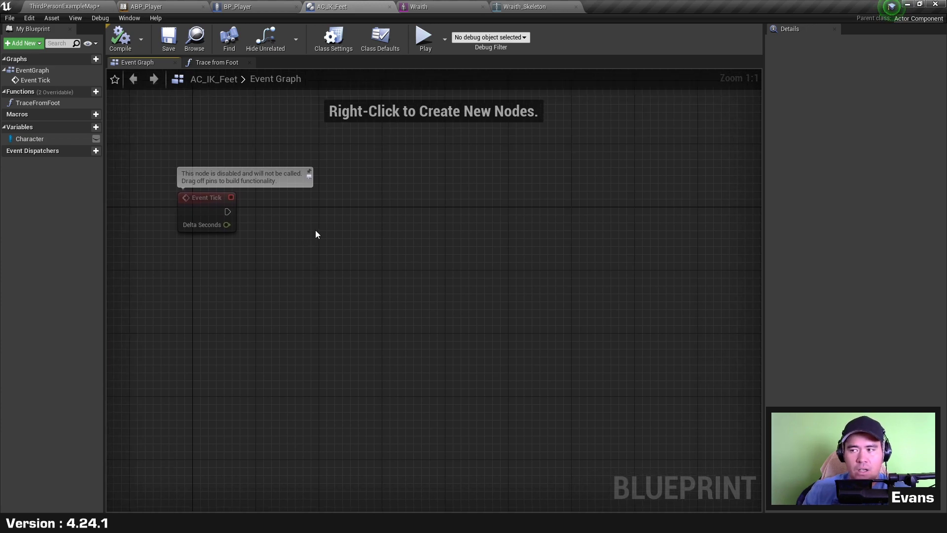
{"action": "right_click", "coordinate": [227, 225]}
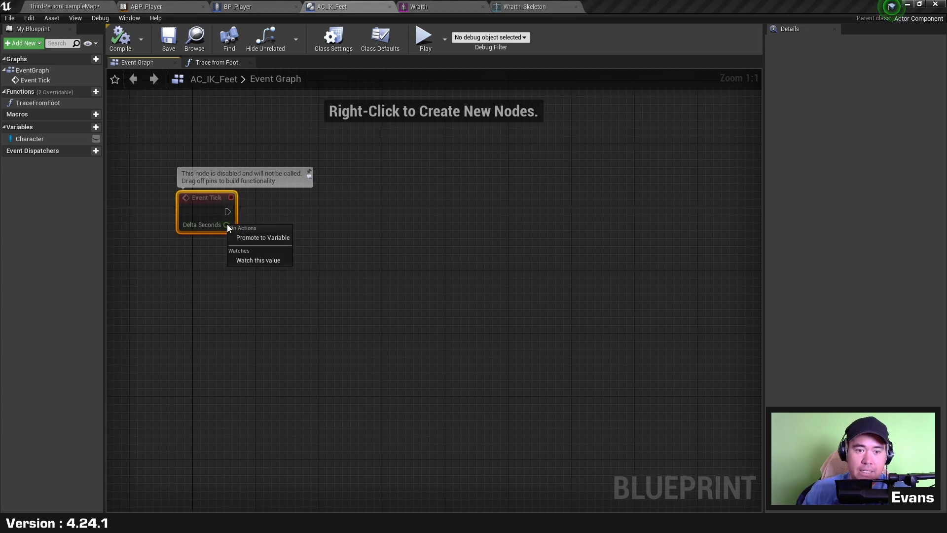
{"action": "left_click", "coordinate": [275, 240]}
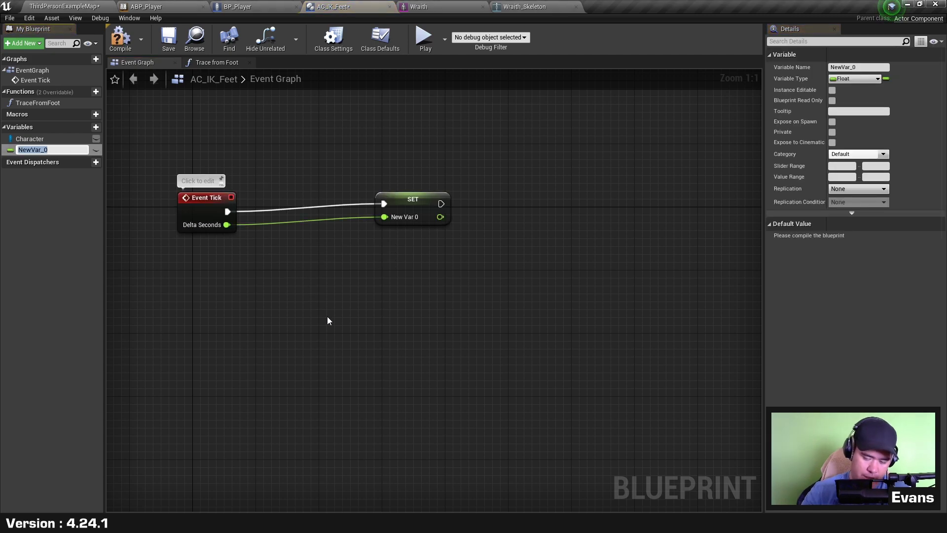
{"action": "type", "text": "DeltaSeconds"}
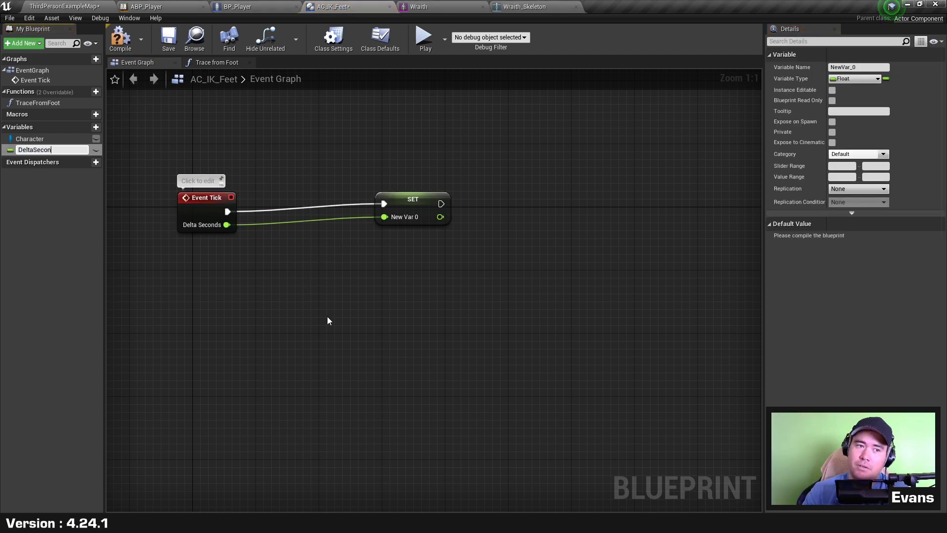
{"action": "key", "text": "Return"}
{"action": "left_click_drag", "start_coordinate": [419, 208], "coordinate": [338, 216]}
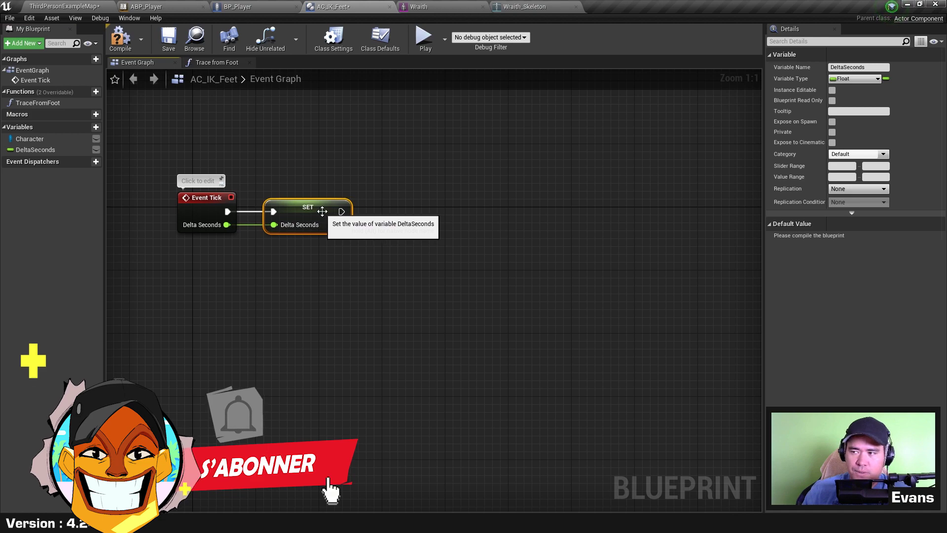
Drop a Trace from Foot call into the Event Graph to the right of the SET node
{"action": "left_click", "coordinate": [500, 222]}
{"action": "right_click_drag", "start_coordinate": [499, 222], "coordinate": [432, 224]}
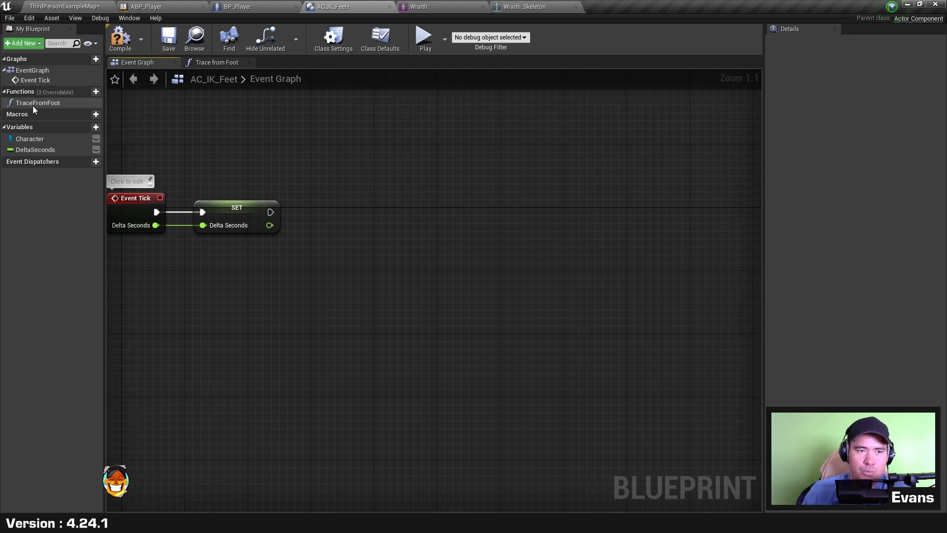
{"action": "left_click_drag", "start_coordinate": [32, 104], "coordinate": [337, 190]}
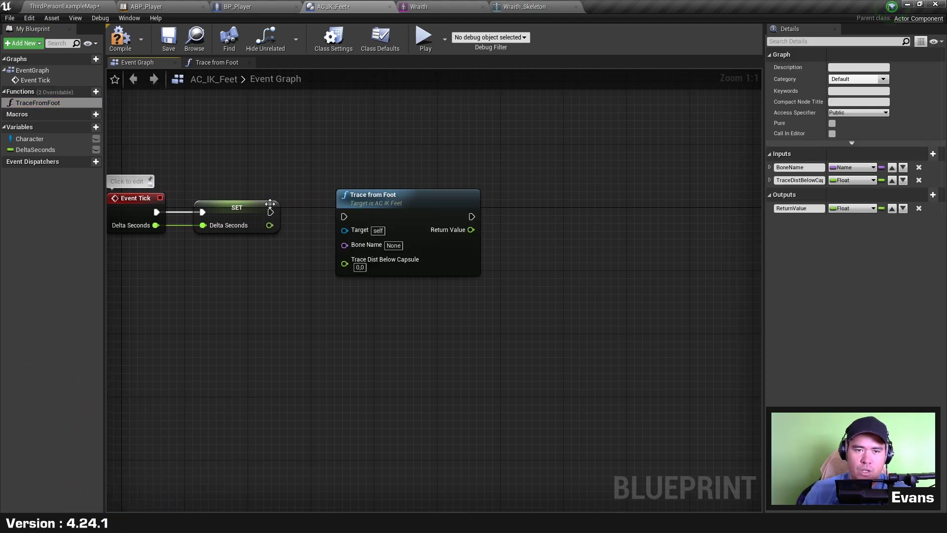
Chain Trace from Foot after the DeltaSeconds SET with Bone Name foot_l, then bring up the Wraith editor
{"action": "left_click_drag", "start_coordinate": [271, 212], "coordinate": [344, 216]}
{"action": "left_click_drag", "start_coordinate": [421, 208], "coordinate": [444, 203]}
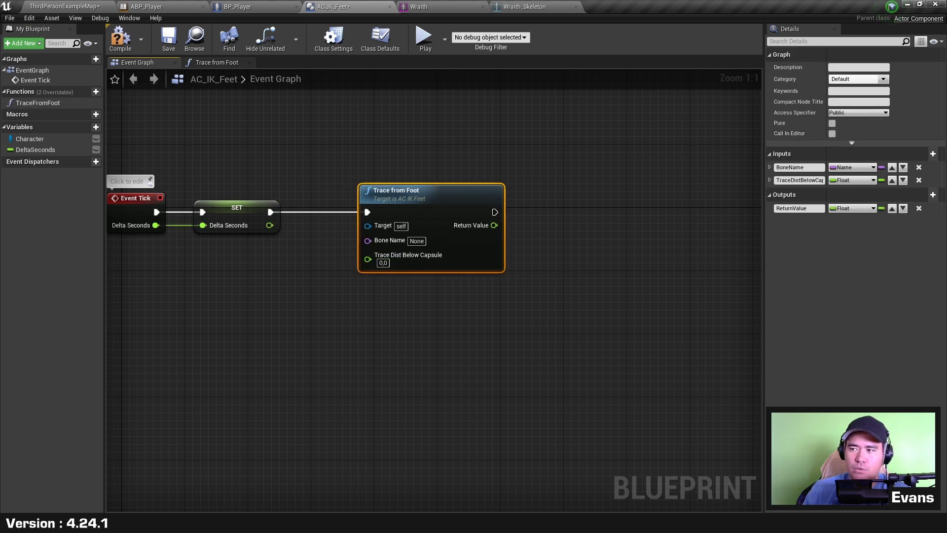
{"action": "left_click", "coordinate": [417, 240]}
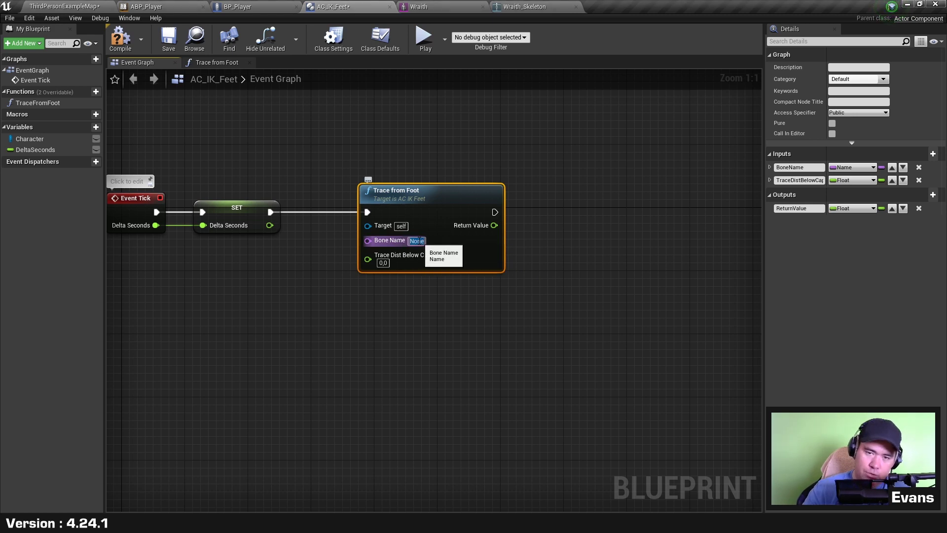
{"action": "type", "text": "ik"}
{"action": "key", "text": "Return"}
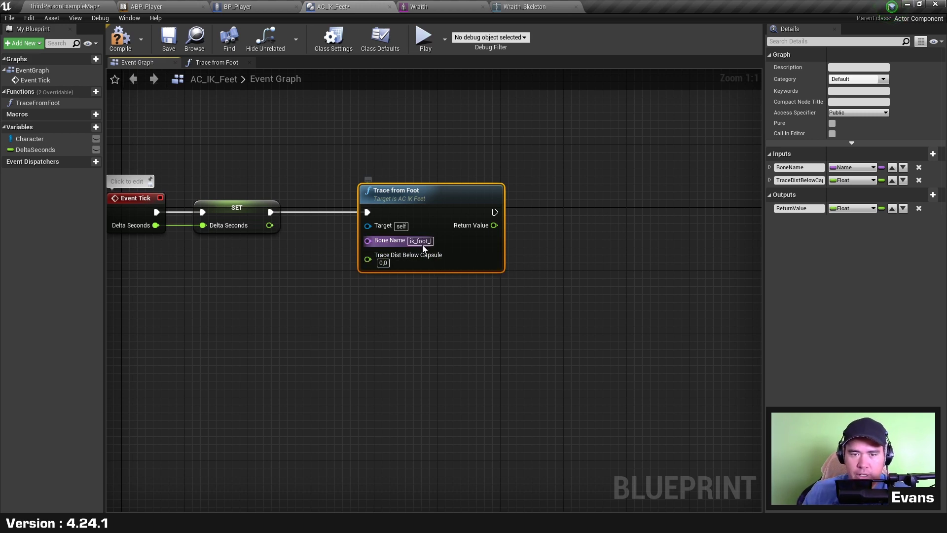
{"action": "left_click", "coordinate": [412, 241]}
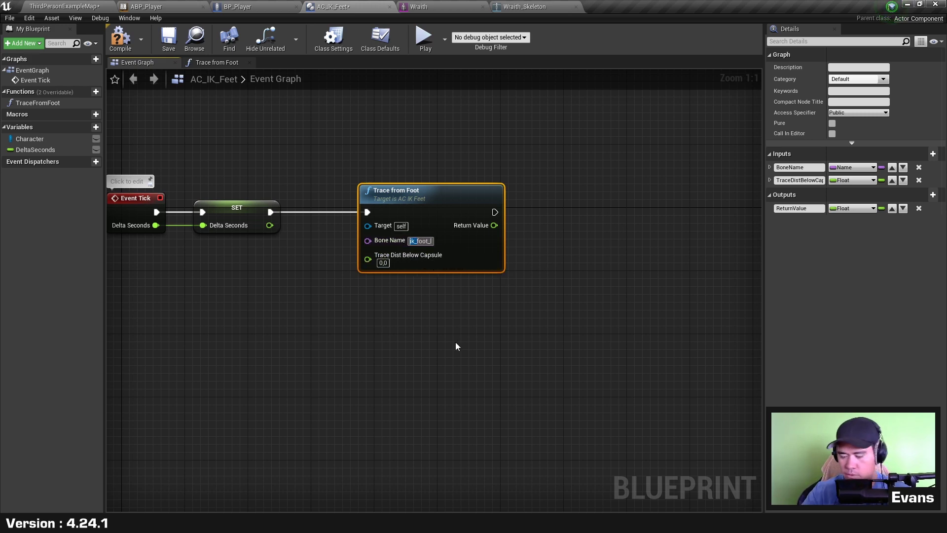
{"action": "type", "text": "foot_l"}
{"action": "key", "text": "Return"}
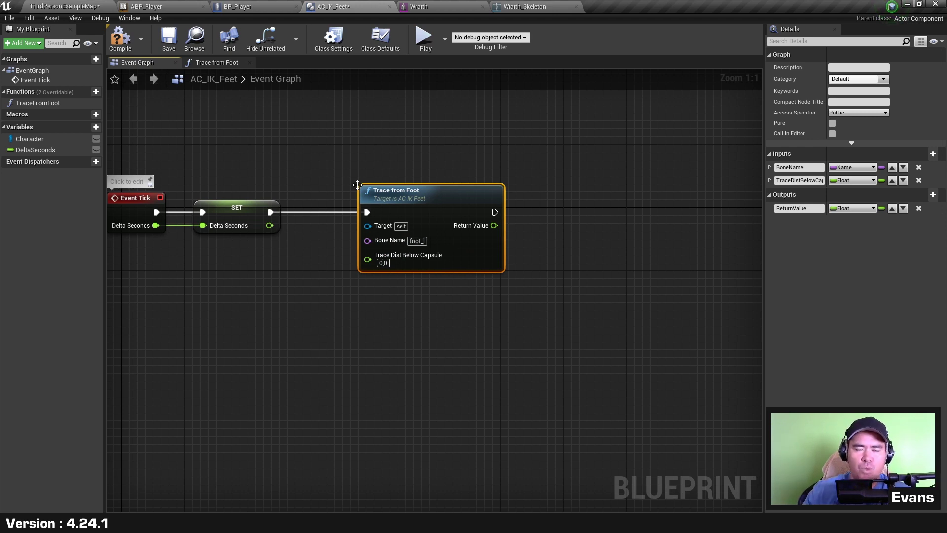
{"action": "left_click", "coordinate": [432, 6]}
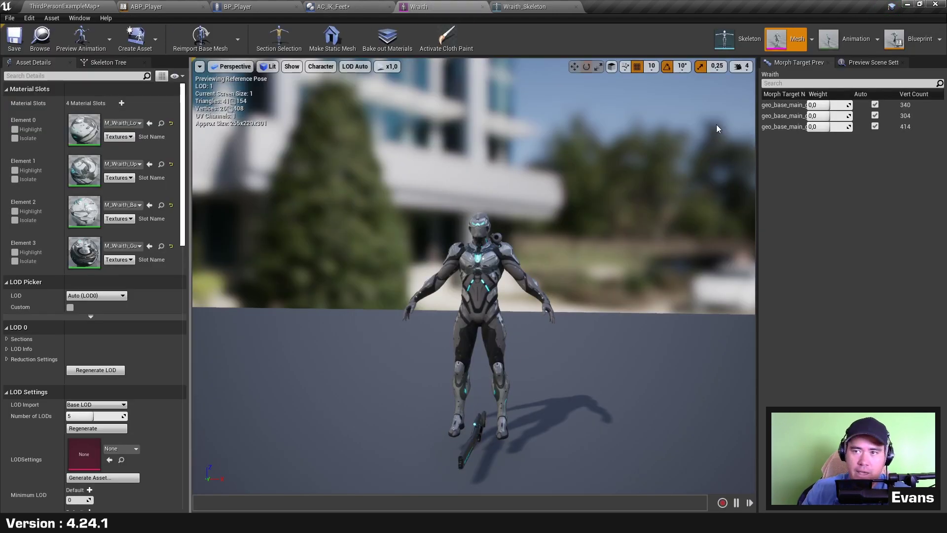
Find and inspect the foot_l bone in the Wraith skeleton tree, then return to AC_IK_Feet's Event Graph
{"action": "left_click", "coordinate": [738, 40]}
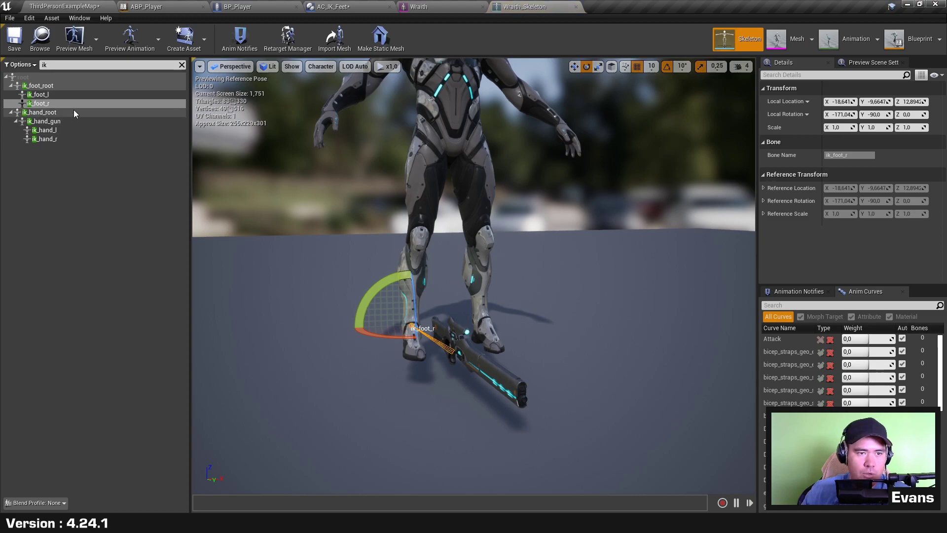
{"action": "left_click_drag", "start_coordinate": [332, 344], "coordinate": [402, 337], "text": "alt"}
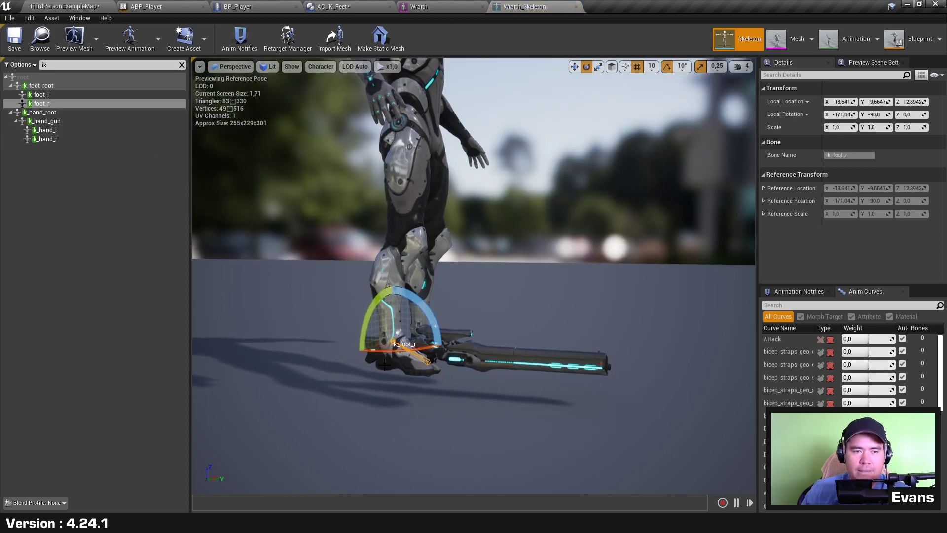
{"action": "mouse_move", "coordinate": [610, 302]}
{"action": "left_mouse_down", "text": "alt"}
{"action": "mouse_move", "coordinate": [620, 287]}
{"action": "mouse_move", "coordinate": [579, 307]}
{"action": "left_mouse_up", "text": "alt"}
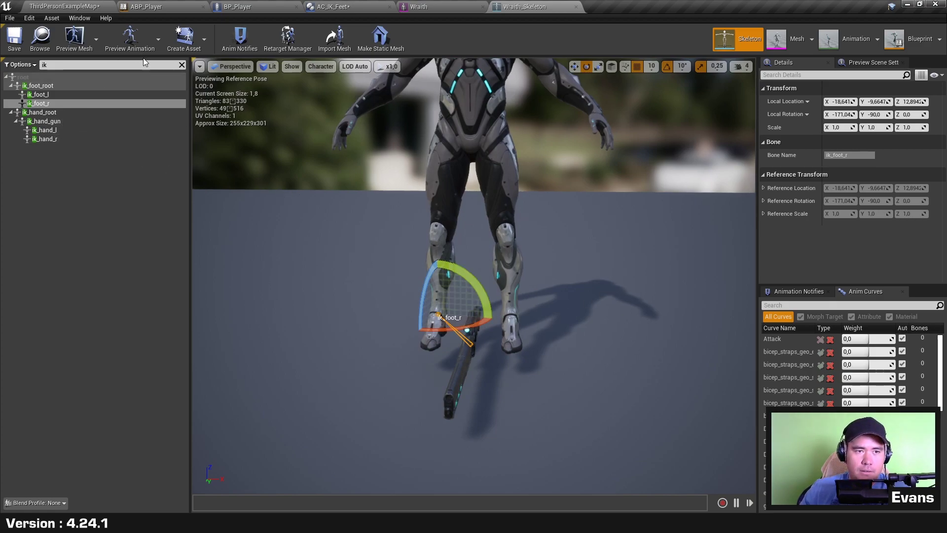
{"action": "left_click", "coordinate": [181, 66]}
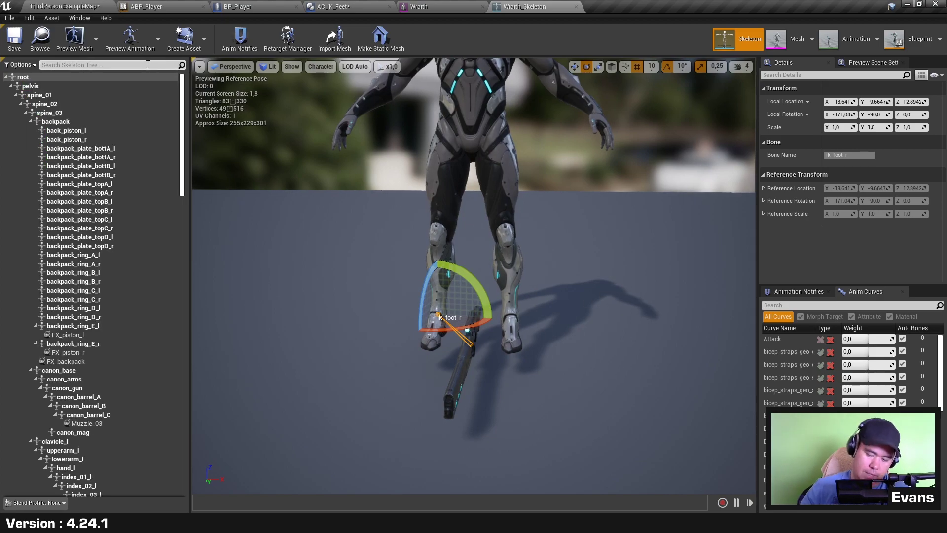
{"action": "type", "text": "foot_l"}
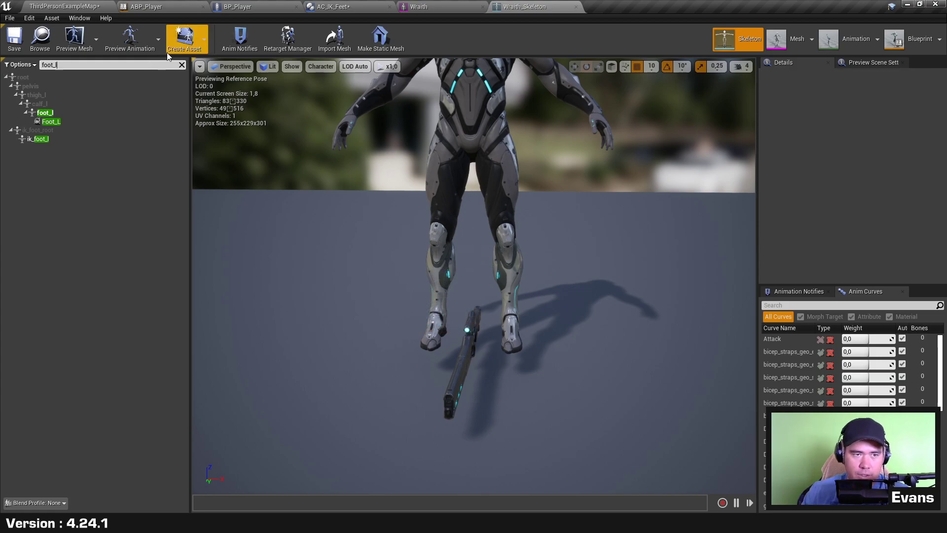
{"action": "left_click", "coordinate": [45, 112]}
{"action": "left_click_drag", "start_coordinate": [473, 247], "coordinate": [345, 247], "text": "alt"}
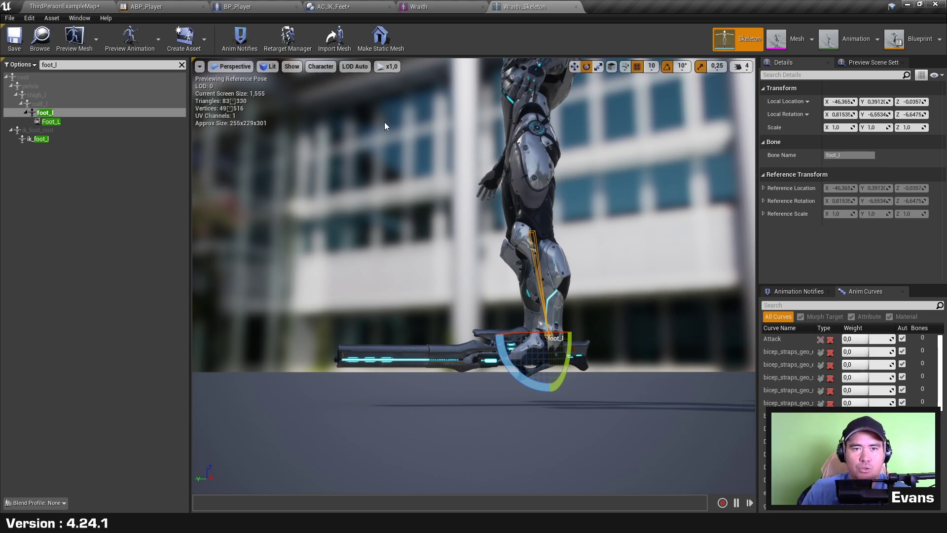
{"action": "left_click", "coordinate": [377, 7]}
{"action": "left_click_drag", "start_coordinate": [440, 200], "coordinate": [456, 199]}
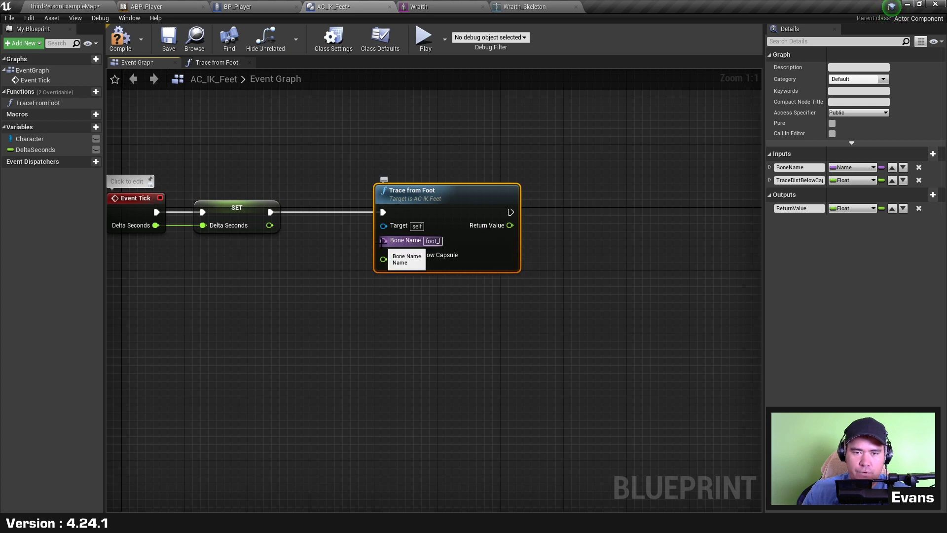
Promote Trace from Foot's Bone Name pin to a LeftFootName variable and compile the blueprint
{"action": "right_click", "coordinate": [383, 241]}
{"action": "left_click", "coordinate": [402, 256]}
{"action": "type", "text": "LeftFoot"}
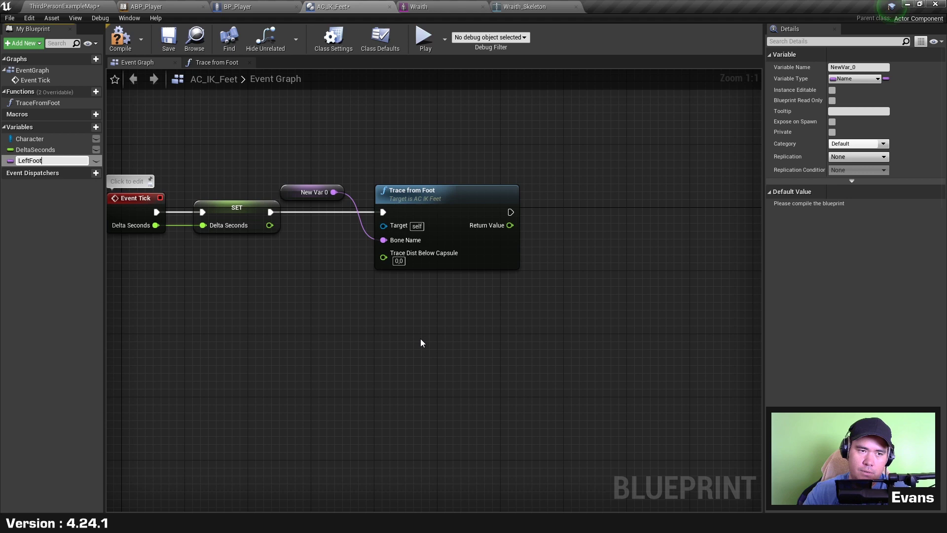
{"action": "type", "text": "Name"}
{"action": "key", "text": "Return"}
{"action": "left_click", "coordinate": [120, 39]}
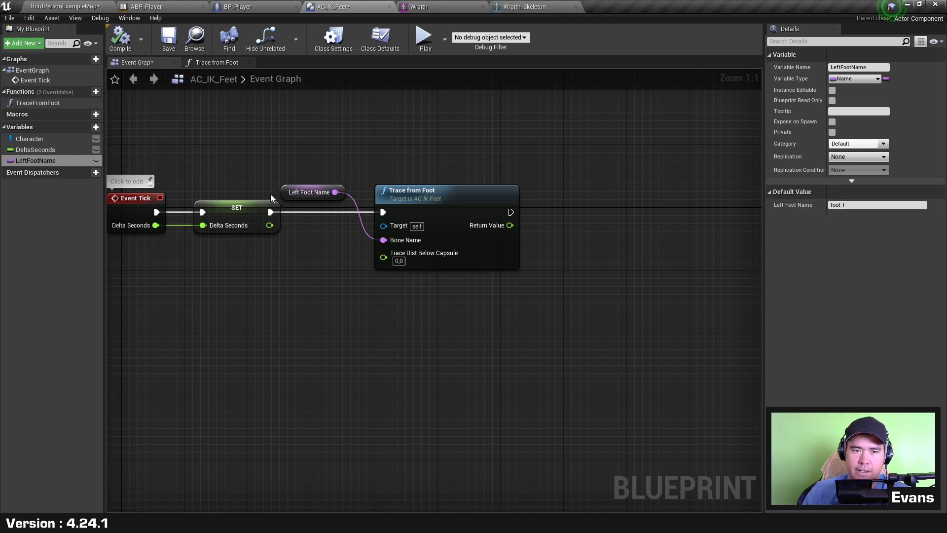
{"action": "left_click_drag", "start_coordinate": [289, 198], "coordinate": [305, 237]}
{"action": "left_click", "coordinate": [320, 284]}
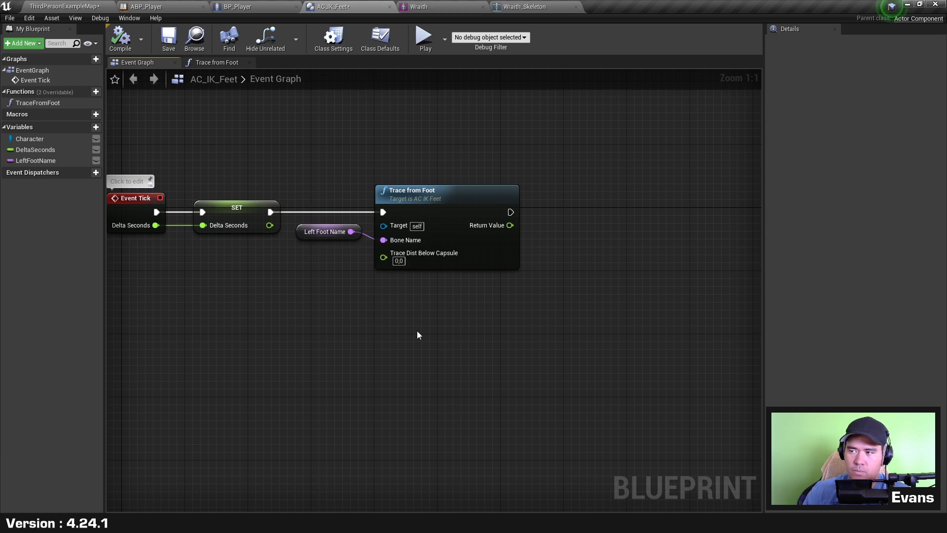
Set Trace Dist Below Capsule to 50,0 on the Trace from Foot call
{"action": "right_click_drag", "start_coordinate": [381, 285], "coordinate": [320, 280]}
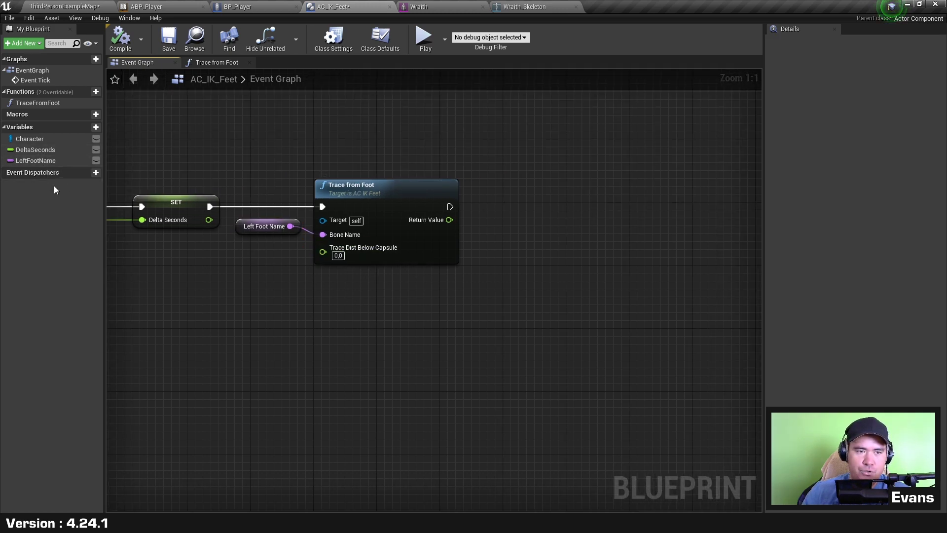
{"action": "left_click", "coordinate": [338, 255]}
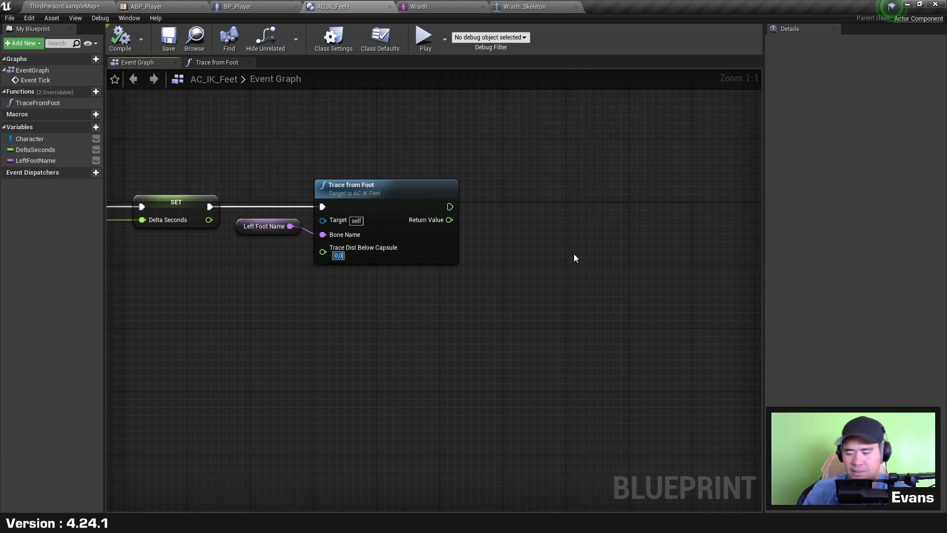
{"action": "type", "text": "50"}
{"action": "left_click", "coordinate": [575, 255]}
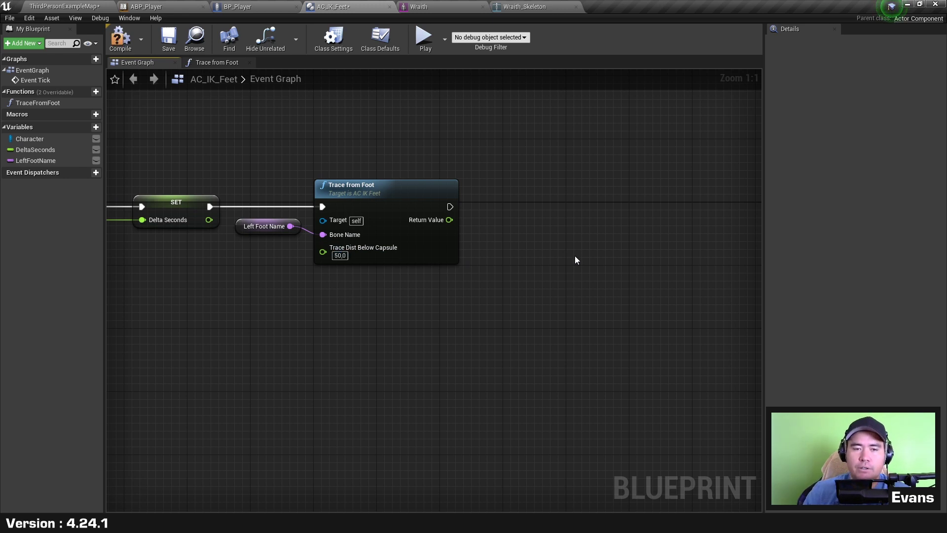
{"action": "right_click_drag", "start_coordinate": [385, 304], "coordinate": [454, 311]}
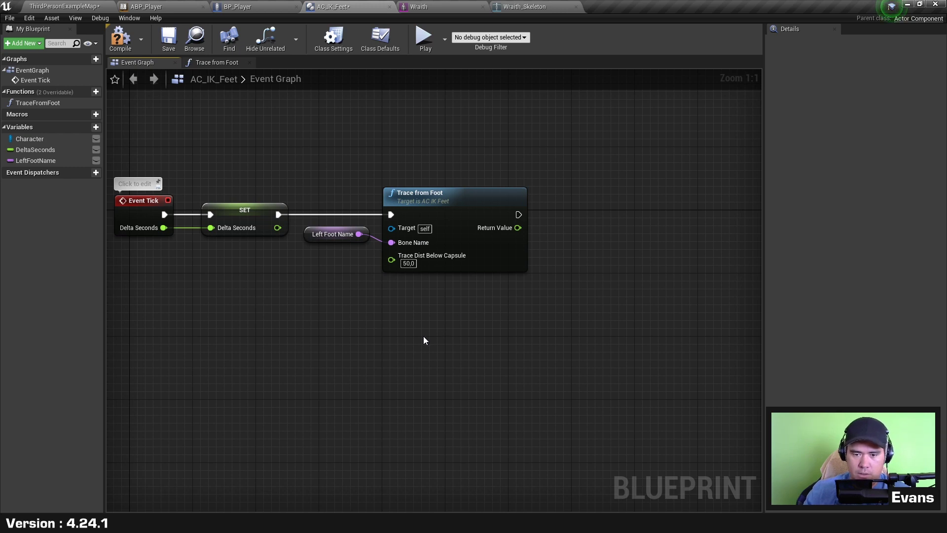
Promote the Trace Dist Below Capsule pin to a TraceDistBelowCapsule variable, placing its getter under Left Foot Name
{"action": "right_click", "coordinate": [392, 260]}
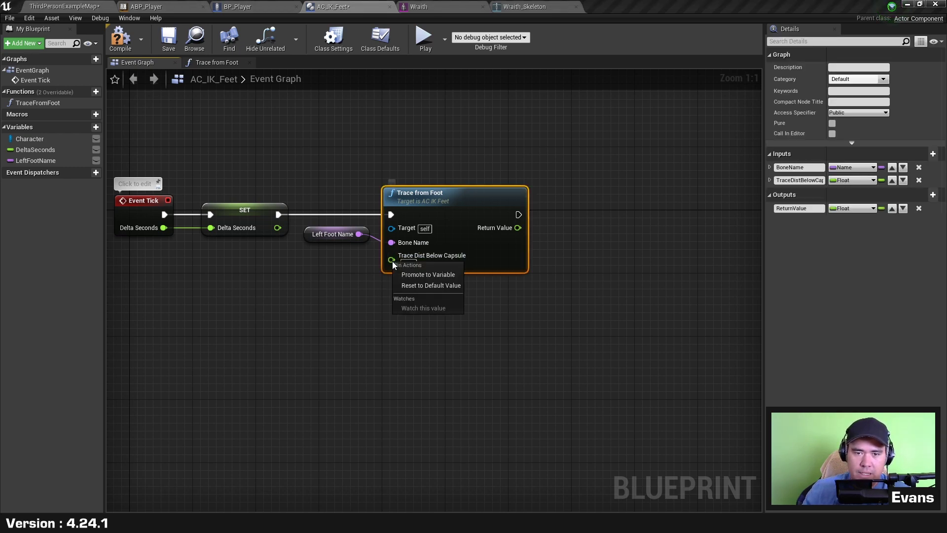
{"action": "left_click", "coordinate": [420, 274]}
{"action": "type", "text": "TraceDistBelow"}
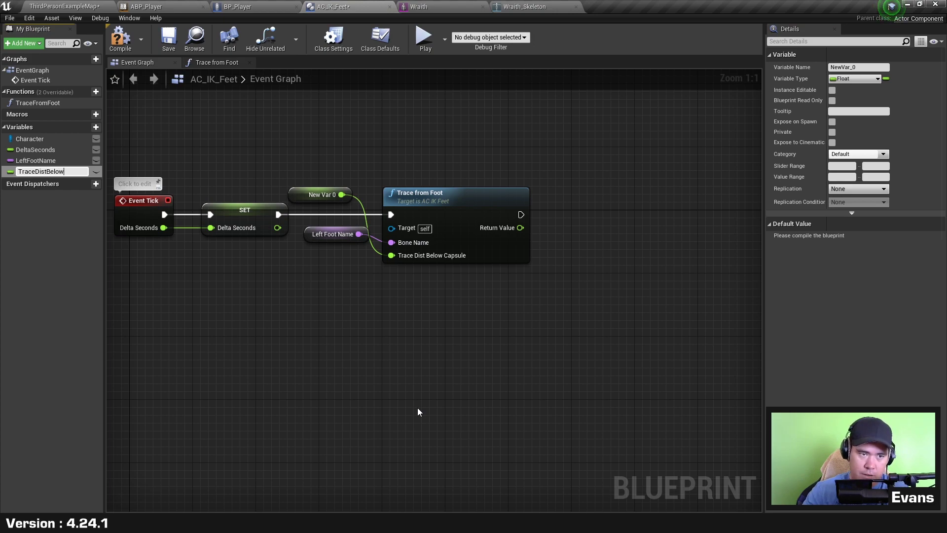
{"action": "type", "text": "Capsule"}
{"action": "key", "text": "Return"}
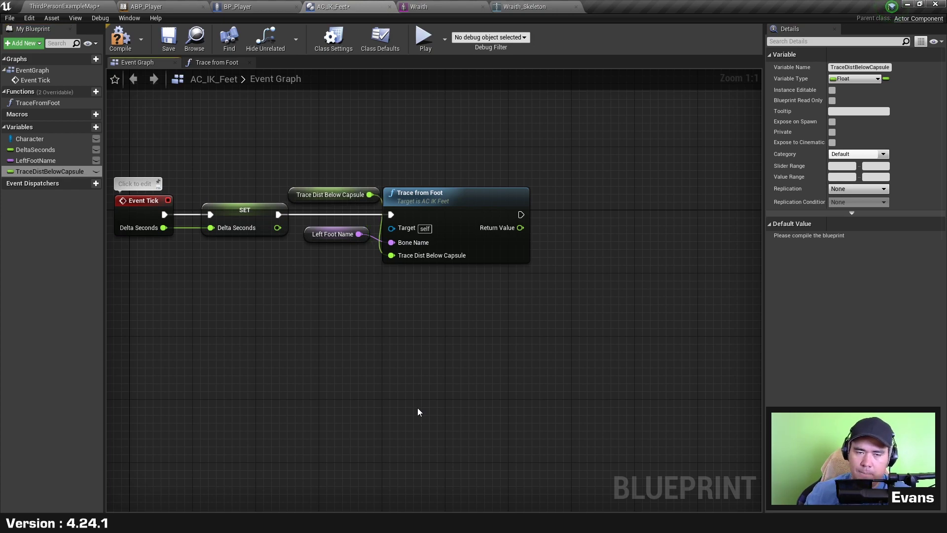
{"action": "left_click_drag", "start_coordinate": [365, 199], "coordinate": [347, 271]}
{"action": "right_click_drag", "start_coordinate": [581, 303], "coordinate": [452, 294]}
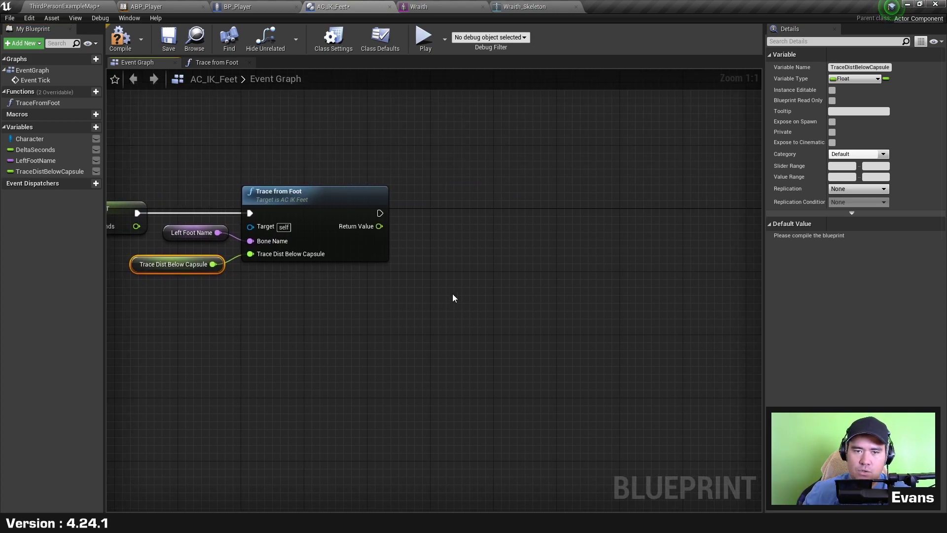
Store Trace from Foot's Return Value in a new LeftFootOffset variable via a SET node
{"action": "right_click", "coordinate": [380, 226]}
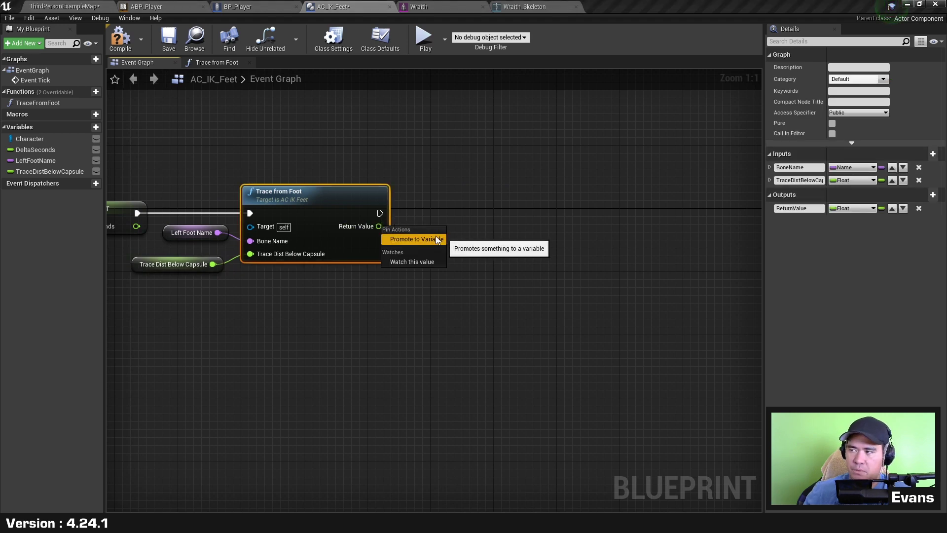
{"action": "left_click", "coordinate": [437, 239]}
{"action": "type", "text": "LeftFootOff"}
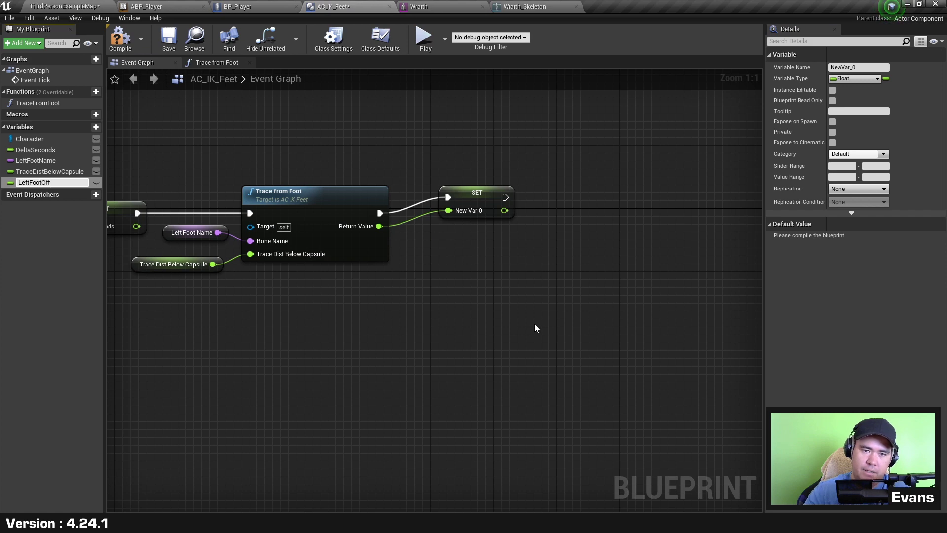
{"action": "type", "text": "set"}
{"action": "key", "text": "Return"}
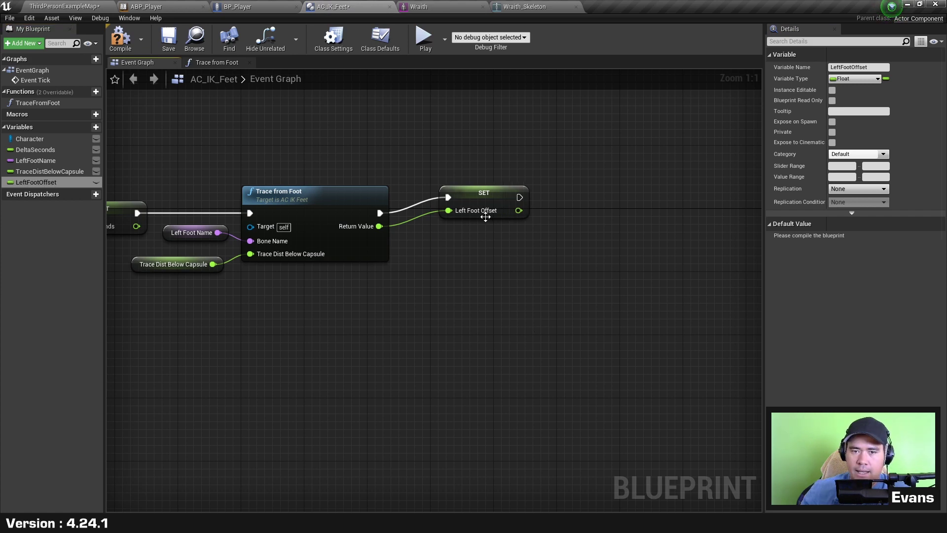
{"action": "left_click_drag", "start_coordinate": [477, 196], "coordinate": [508, 212]}
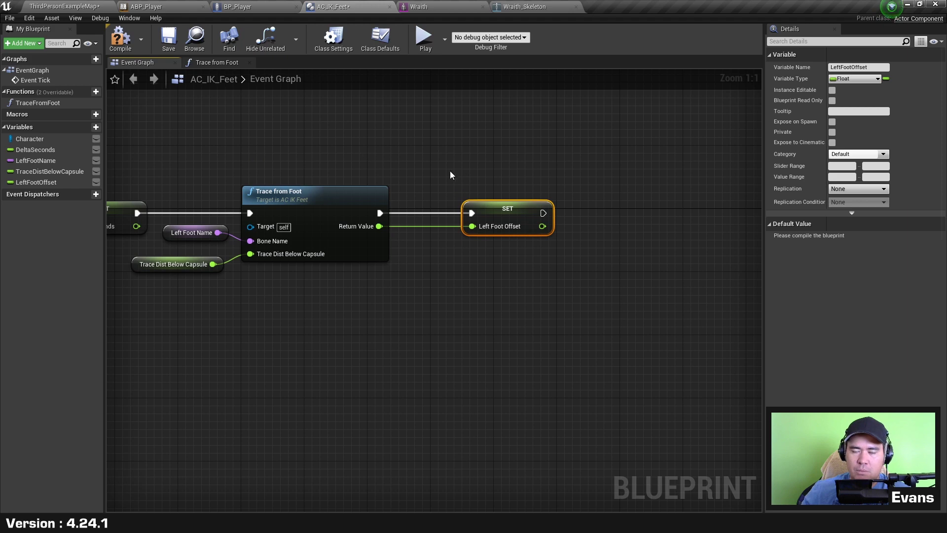
Add an FInterp To node feeding SET Left Foot Offset, placed between it and Trace from Foot
{"action": "right_click_drag", "start_coordinate": [517, 159], "coordinate": [567, 157]}
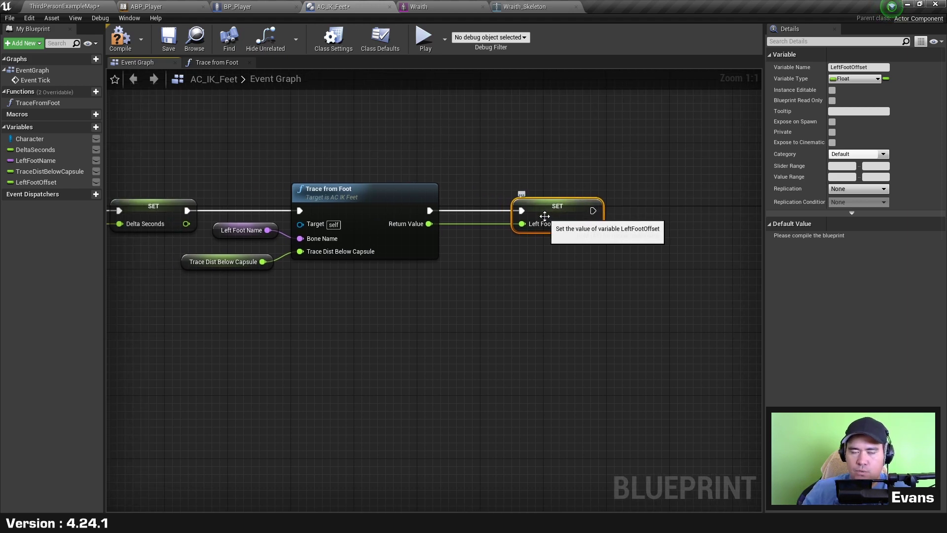
{"action": "left_click_drag", "start_coordinate": [553, 209], "coordinate": [577, 205]}
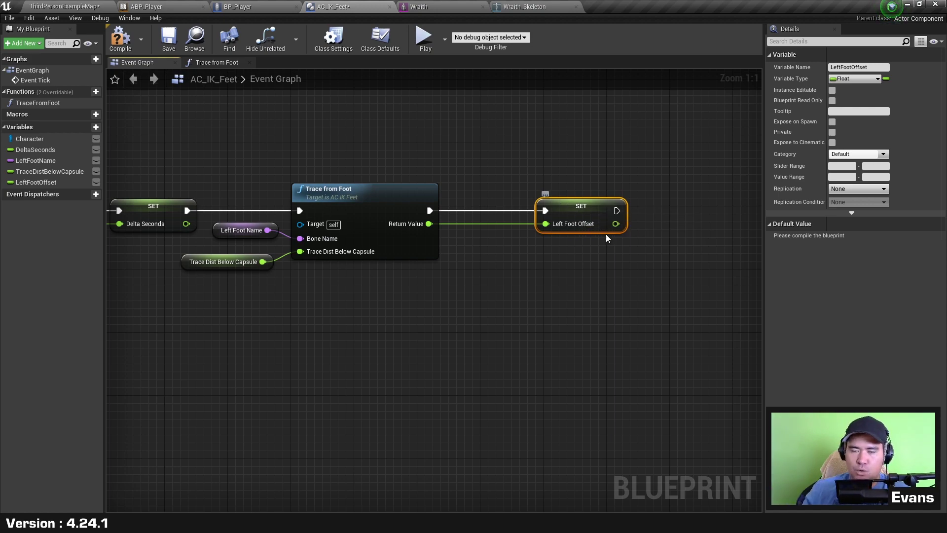
{"action": "mouse_move", "coordinate": [577, 205]}
{"action": "left_mouse_down"}
{"action": "mouse_move", "coordinate": [656, 207]}
{"action": "mouse_move", "coordinate": [570, 274]}
{"action": "left_mouse_up"}
{"action": "type", "text": "finterp"}
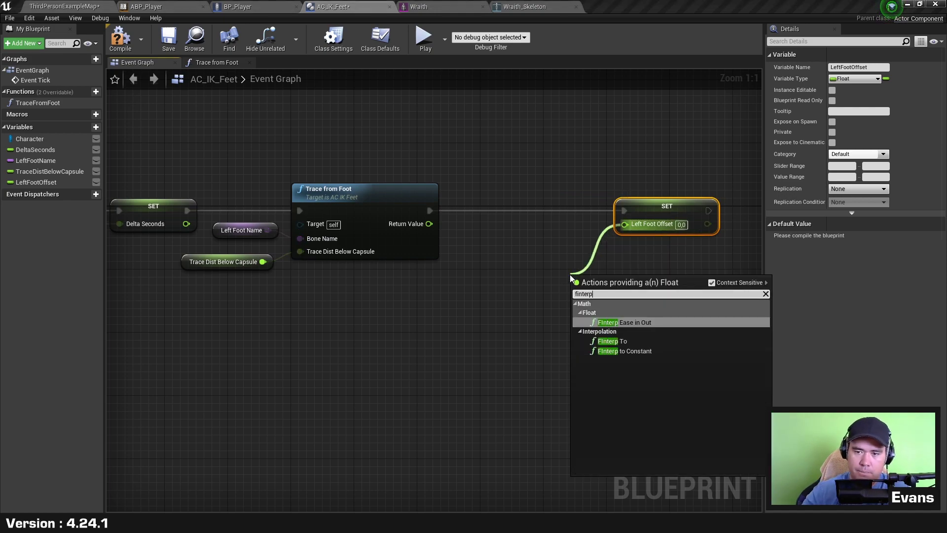
{"action": "key", "text": "Down"}
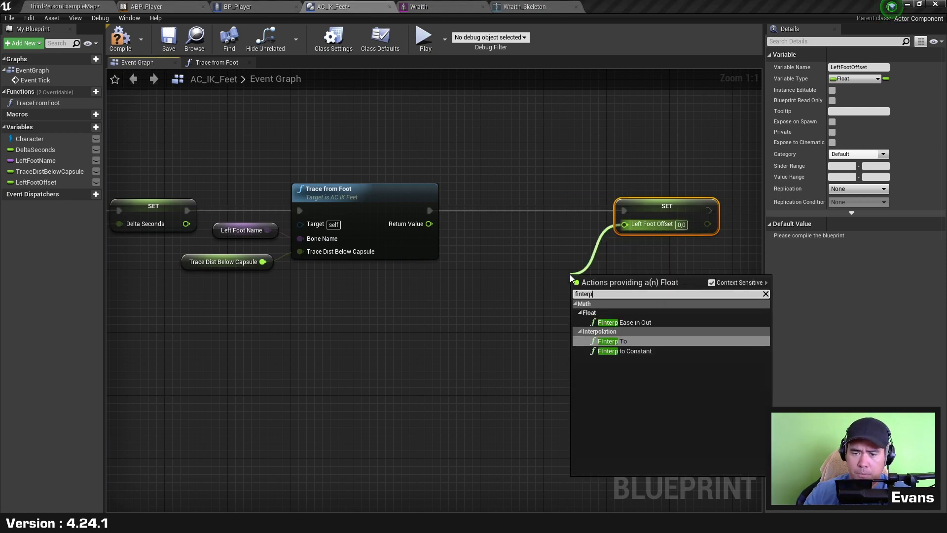
{"action": "key", "text": "Return"}
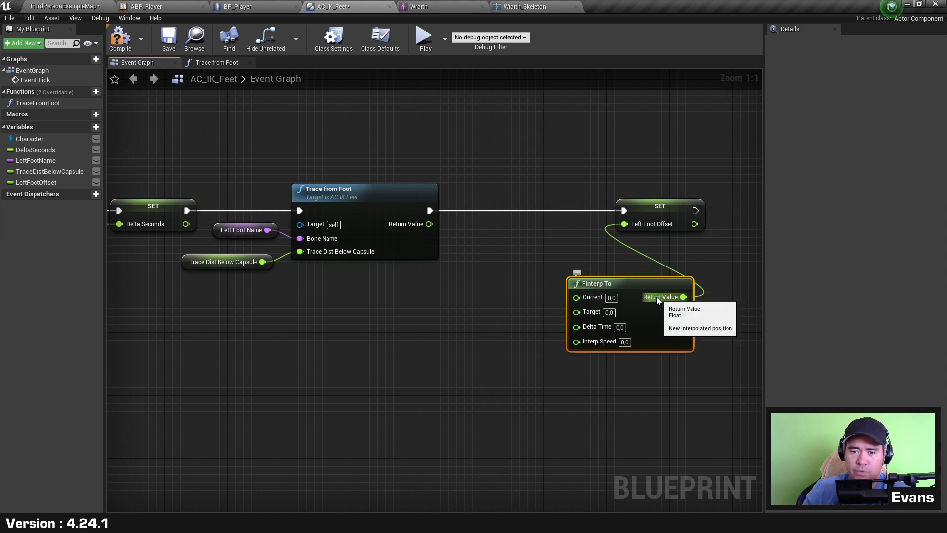
{"action": "left_click_drag", "start_coordinate": [637, 292], "coordinate": [542, 245]}
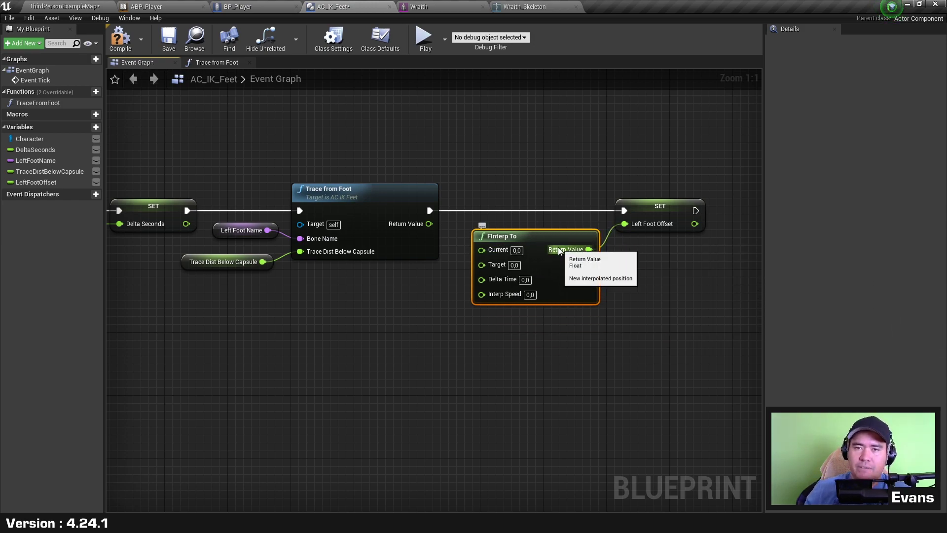
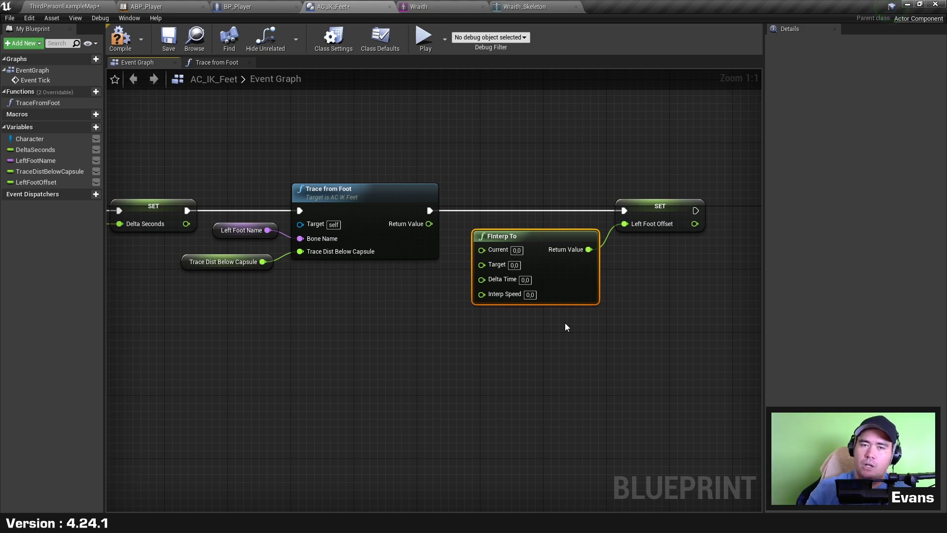
Wire the Trace from Foot result into FInterp To's Target and Left Foot Offset into Current
{"action": "left_click", "coordinate": [566, 327]}
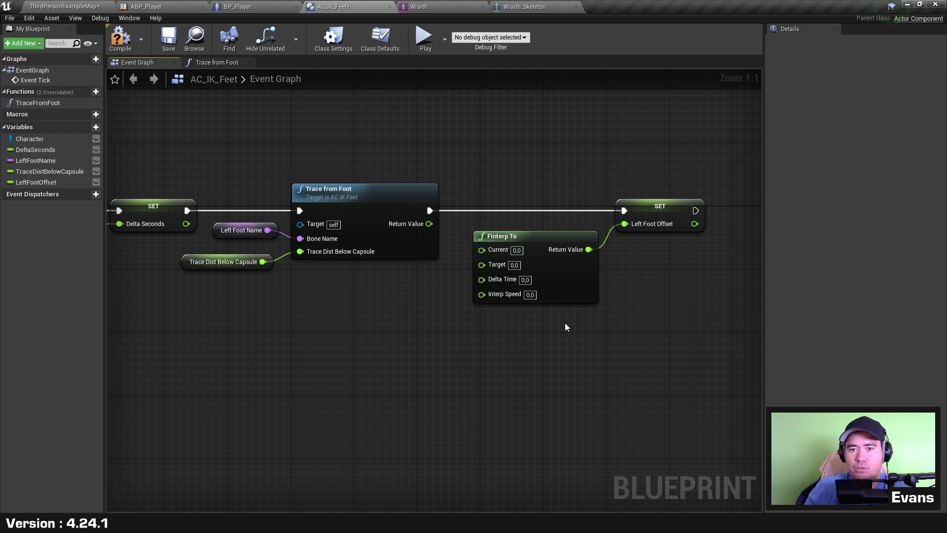
{"action": "right_click_drag", "start_coordinate": [565, 327], "coordinate": [538, 313]}
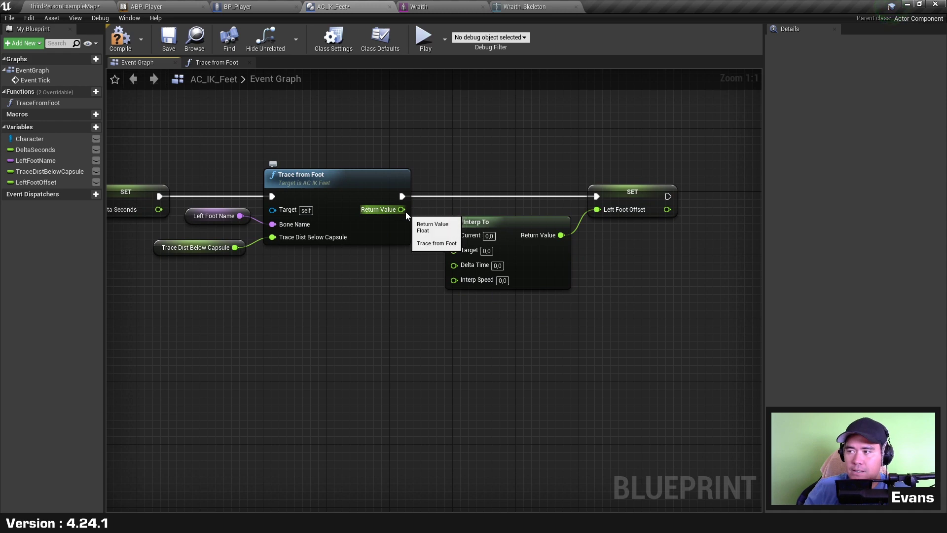
{"action": "left_click_drag", "start_coordinate": [404, 212], "coordinate": [467, 252]}
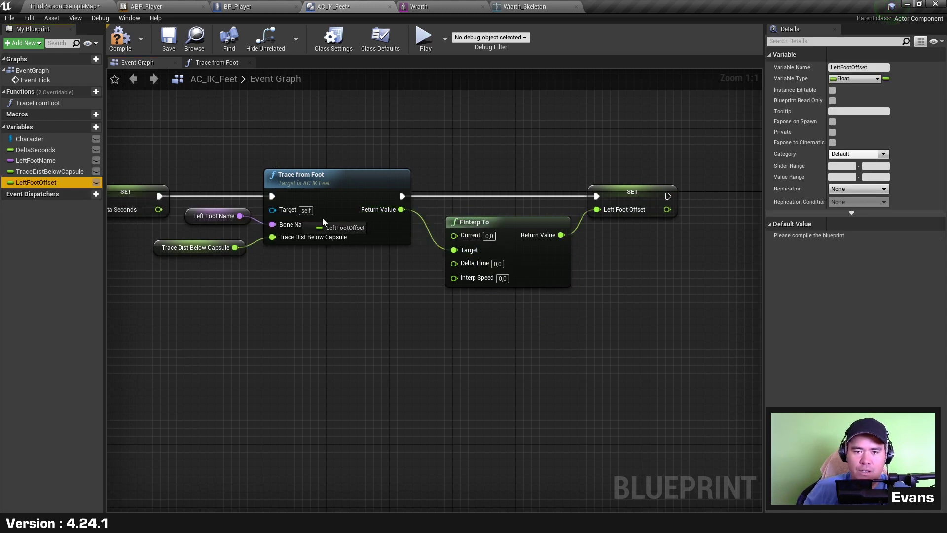
{"action": "mouse_move", "coordinate": [41, 185]}
{"action": "left_mouse_down"}
{"action": "mouse_move", "coordinate": [447, 241]}
{"action": "mouse_move", "coordinate": [398, 262]}
{"action": "left_mouse_up"}
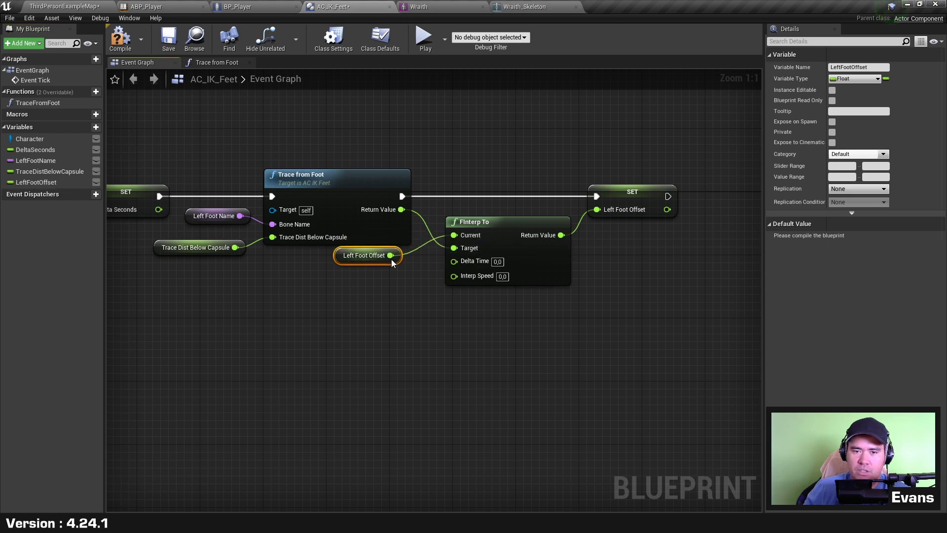
{"action": "left_click", "coordinate": [434, 276]}
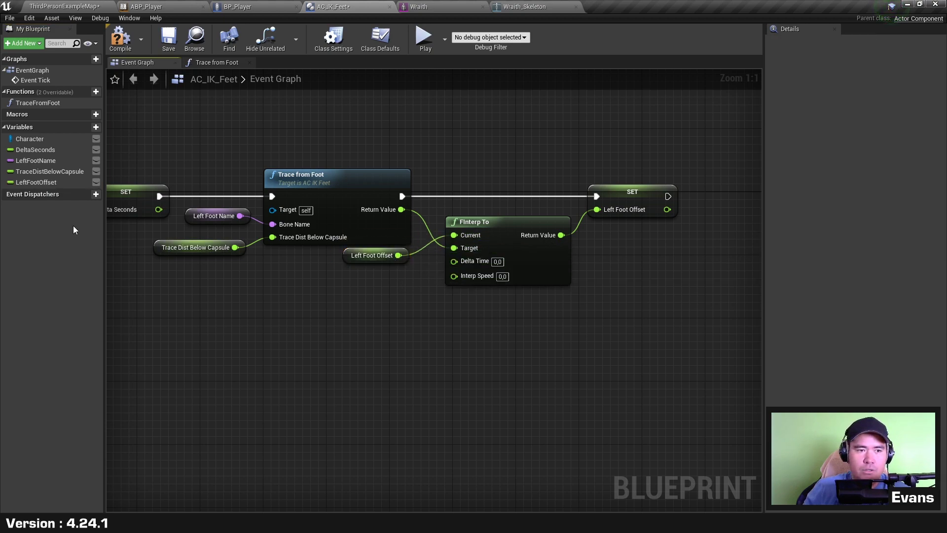
Feed Delta Seconds into FInterp To's Delta Time and set Interp Speed to 15
{"action": "left_click_drag", "start_coordinate": [35, 150], "coordinate": [503, 262]}
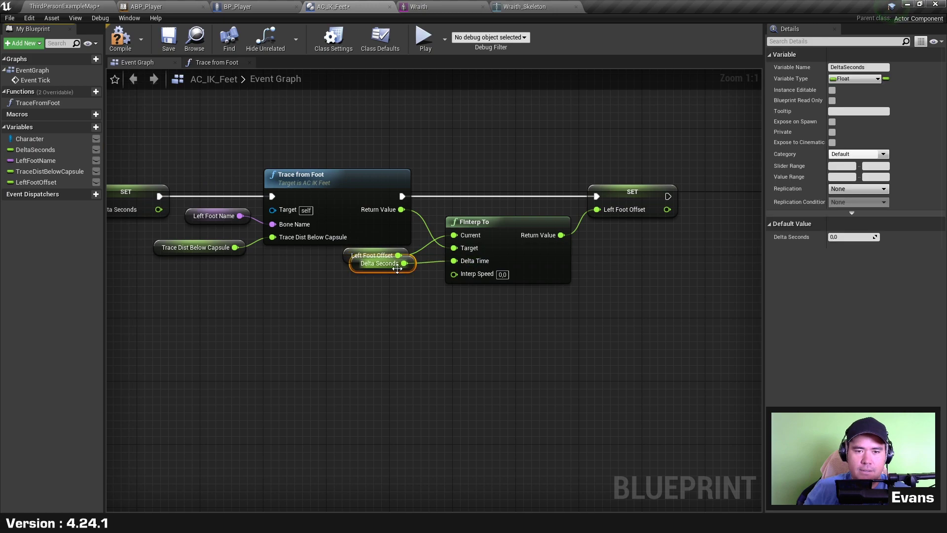
{"action": "left_click_drag", "start_coordinate": [398, 267], "coordinate": [382, 282]}
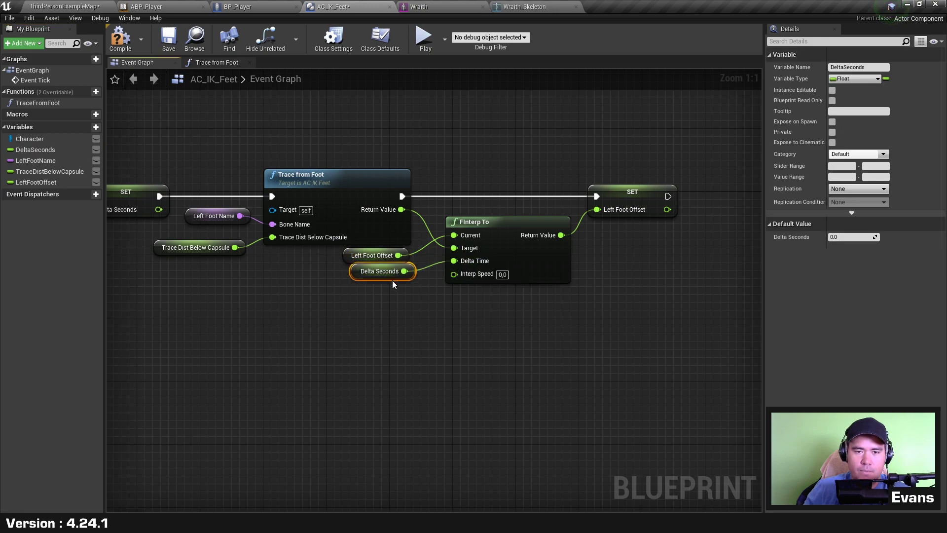
{"action": "left_click", "coordinate": [502, 274]}
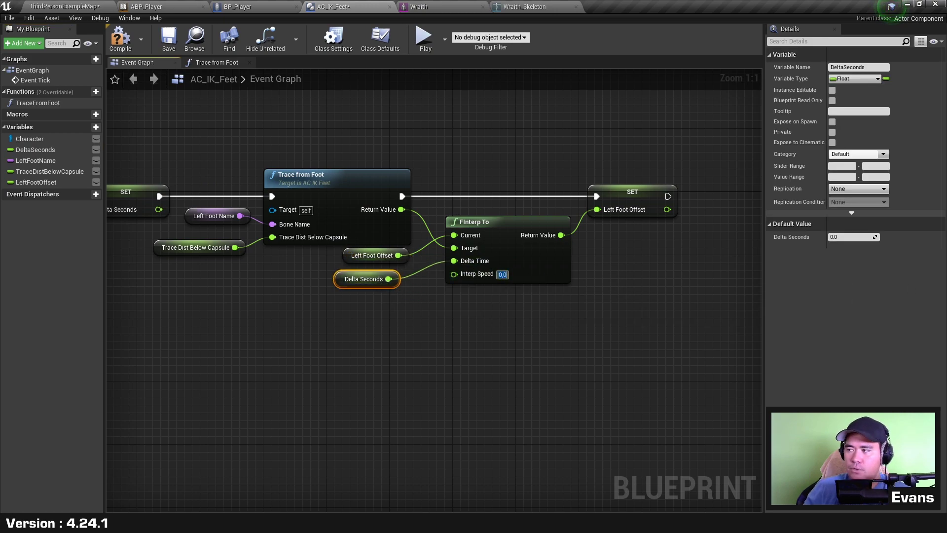
{"action": "left_click_drag", "start_coordinate": [529, 283], "coordinate": [522, 283]}
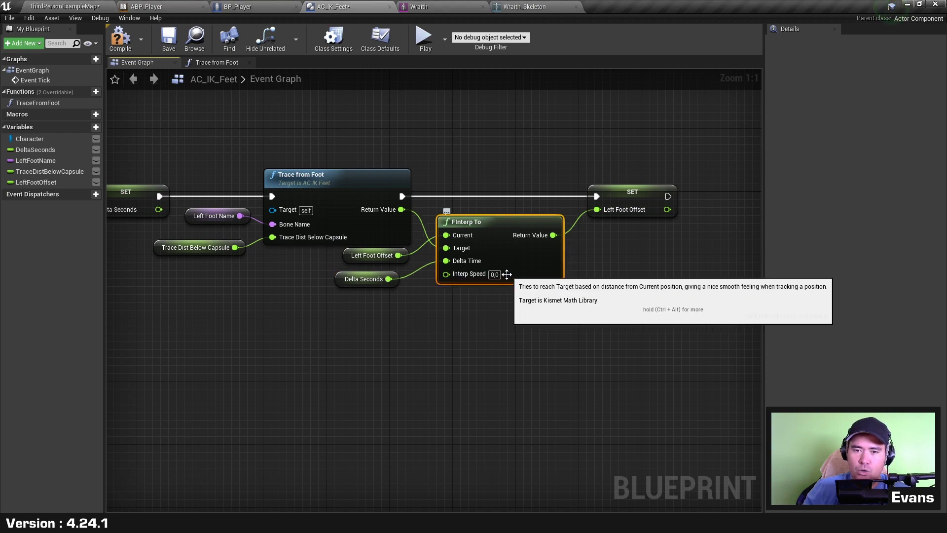
{"action": "type", "text": "15"}
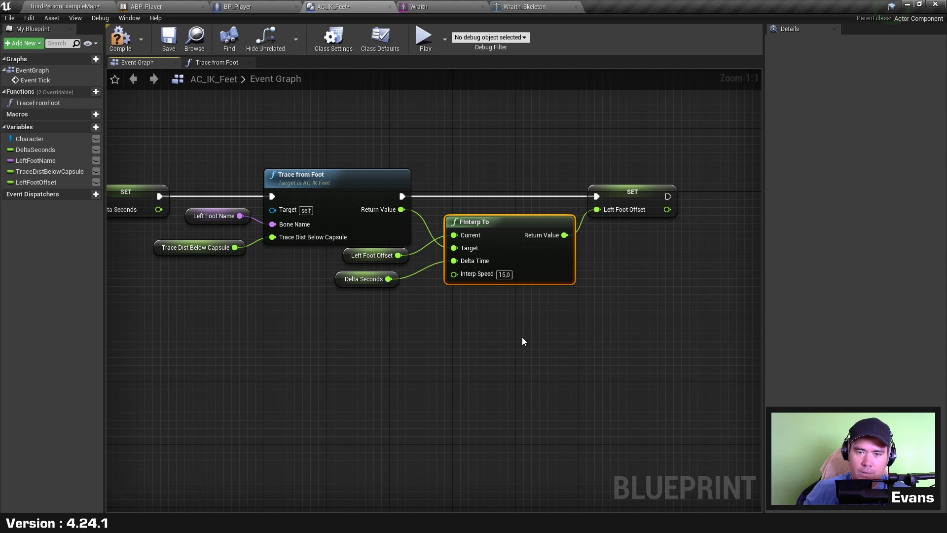
{"action": "key", "text": "ctrl+z"}
Promote Interp Speed to an InterpSpeed variable and right-align its getter with the other two
{"action": "right_click", "coordinate": [454, 275]}
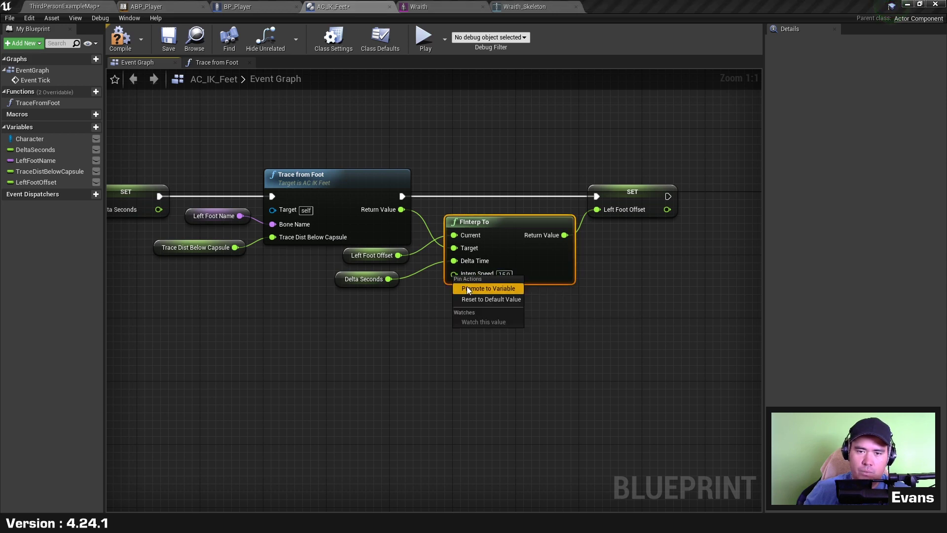
{"action": "left_click", "coordinate": [467, 288]}
{"action": "type", "text": "InterpSpeed"}
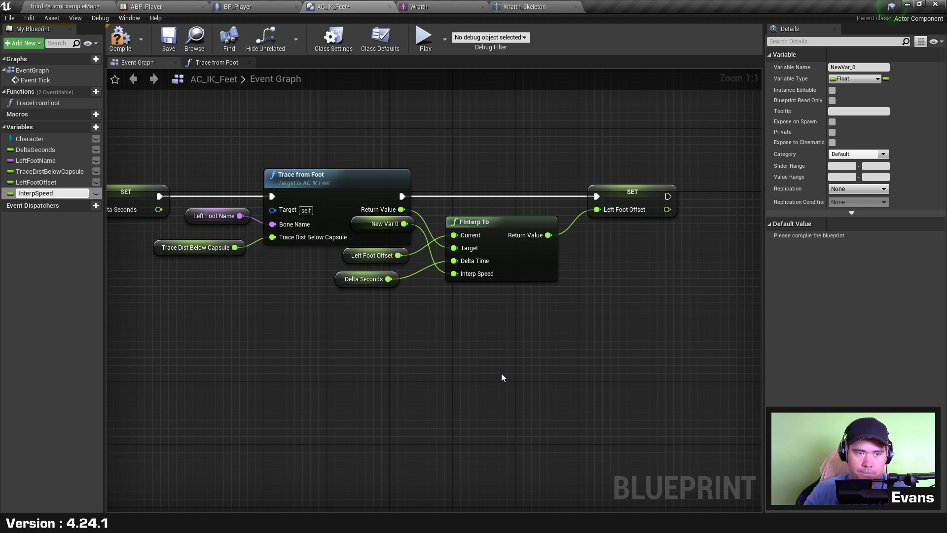
{"action": "key", "text": "Return"}
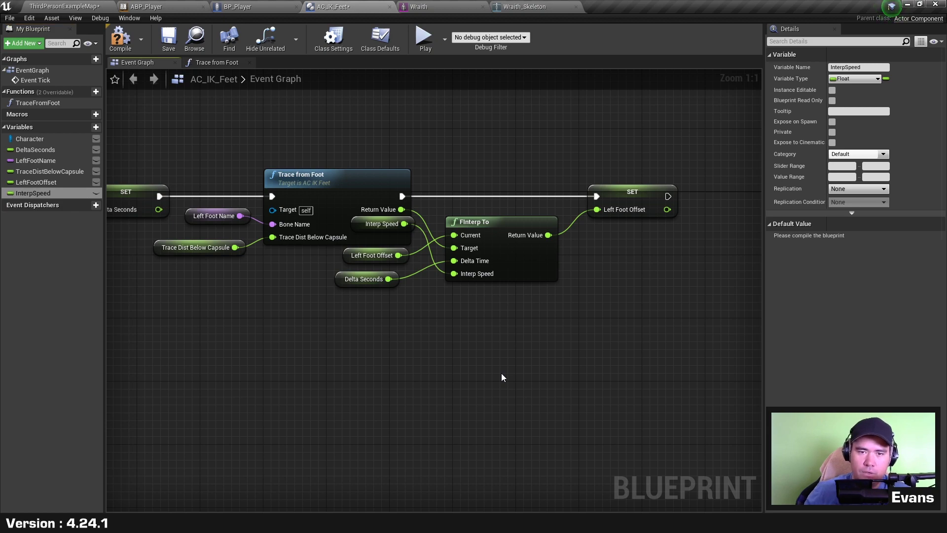
{"action": "left_click_drag", "start_coordinate": [375, 224], "coordinate": [360, 303]}
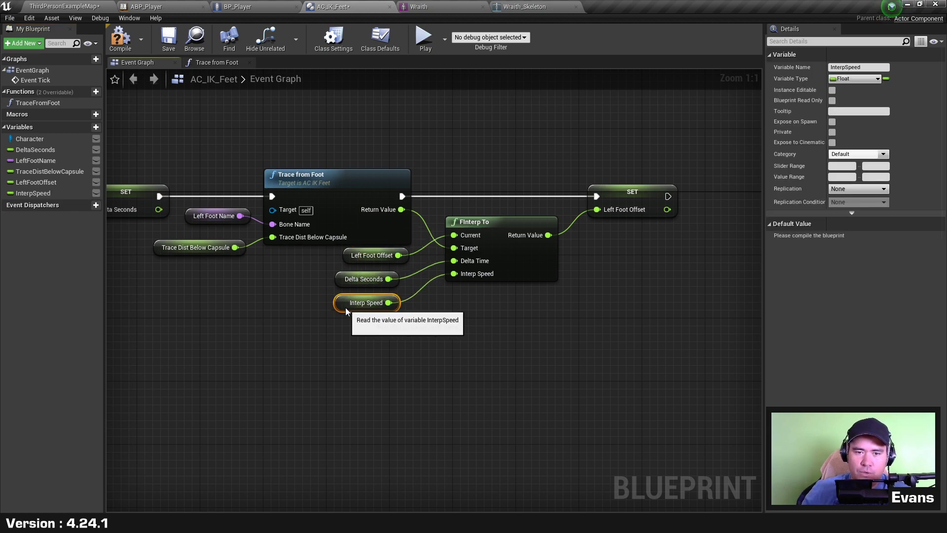
{"action": "left_click_drag", "start_coordinate": [344, 342], "coordinate": [385, 243]}
{"action": "key", "text": "shift+d"}
{"action": "left_click", "coordinate": [439, 356]}
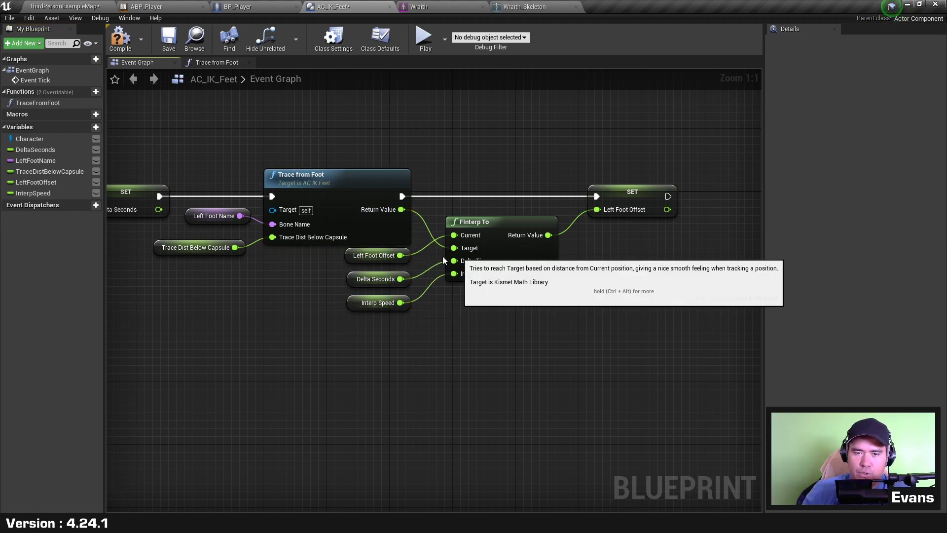
Review the LeftFootOffset, DeltaSeconds and InterpSpeed variable properties and reframe the trace chain
{"action": "left_click", "coordinate": [364, 258]}
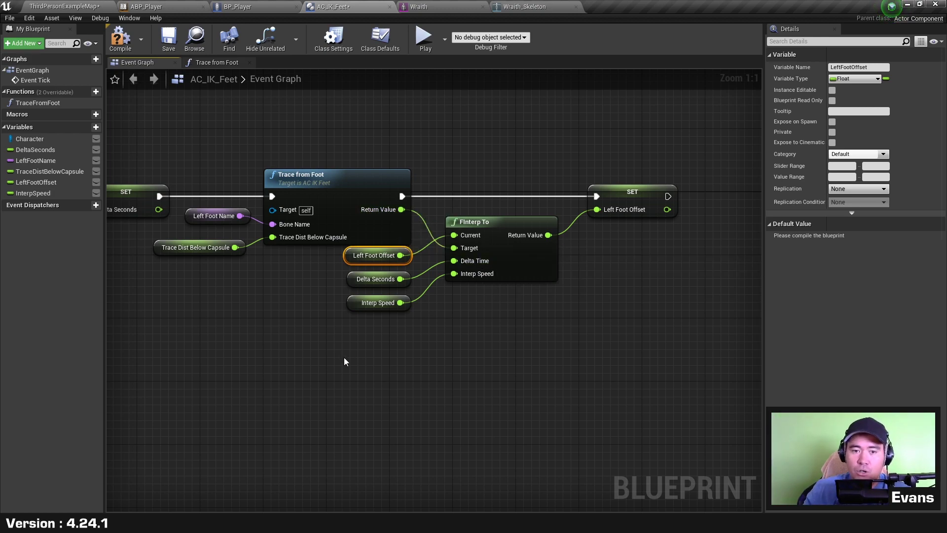
{"action": "left_click", "coordinate": [352, 277]}
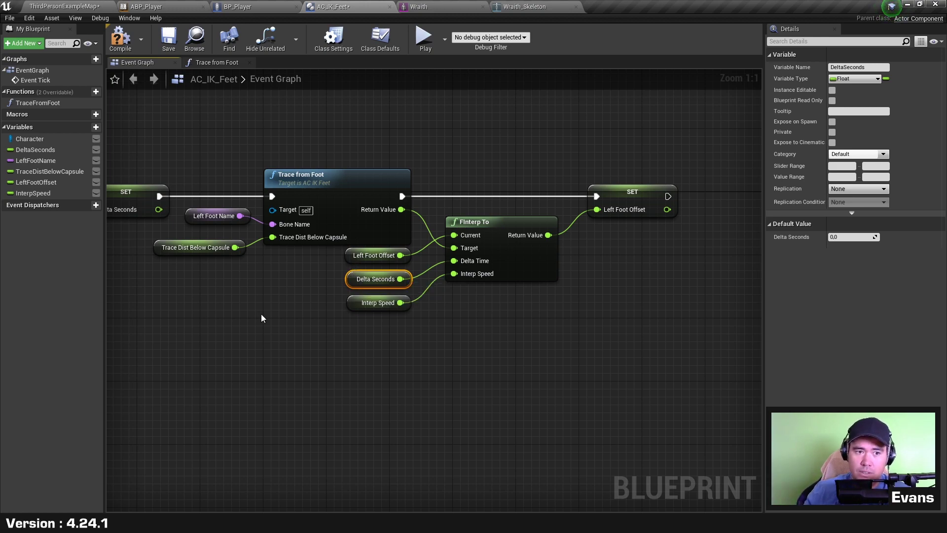
{"action": "right_click_drag", "start_coordinate": [260, 317], "coordinate": [382, 306]}
{"action": "left_click_drag", "start_coordinate": [114, 226], "coordinate": [247, 180]}
{"action": "right_click_drag", "start_coordinate": [490, 346], "coordinate": [366, 359]}
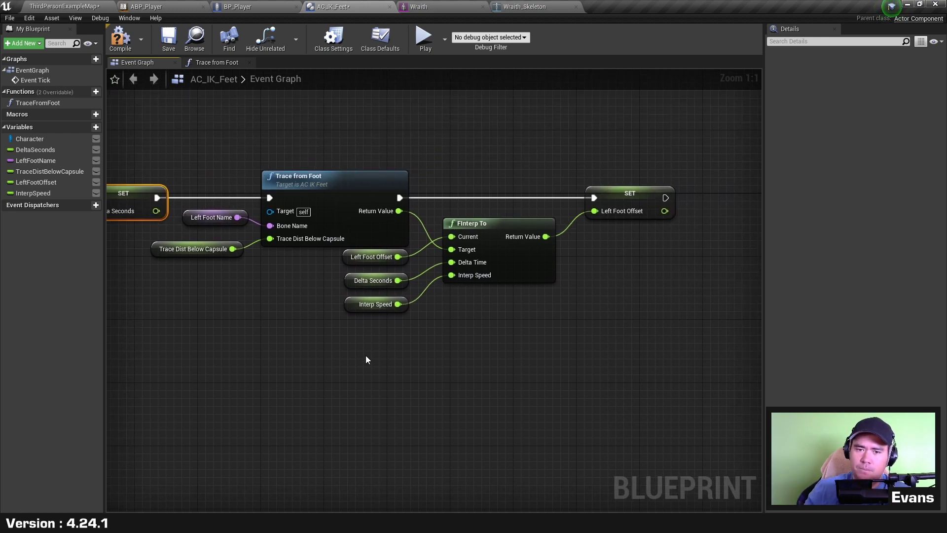
{"action": "left_click", "coordinate": [353, 305]}
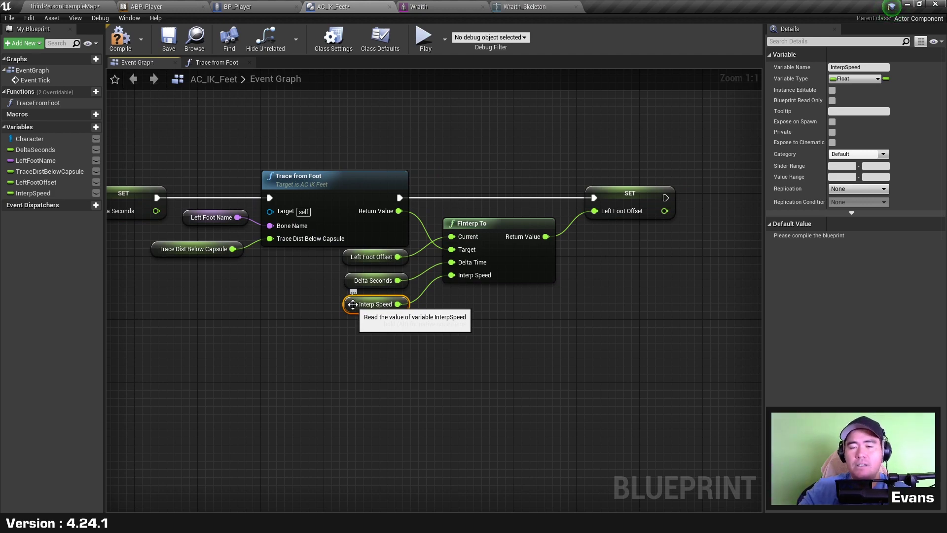
{"action": "left_click", "coordinate": [629, 335]}
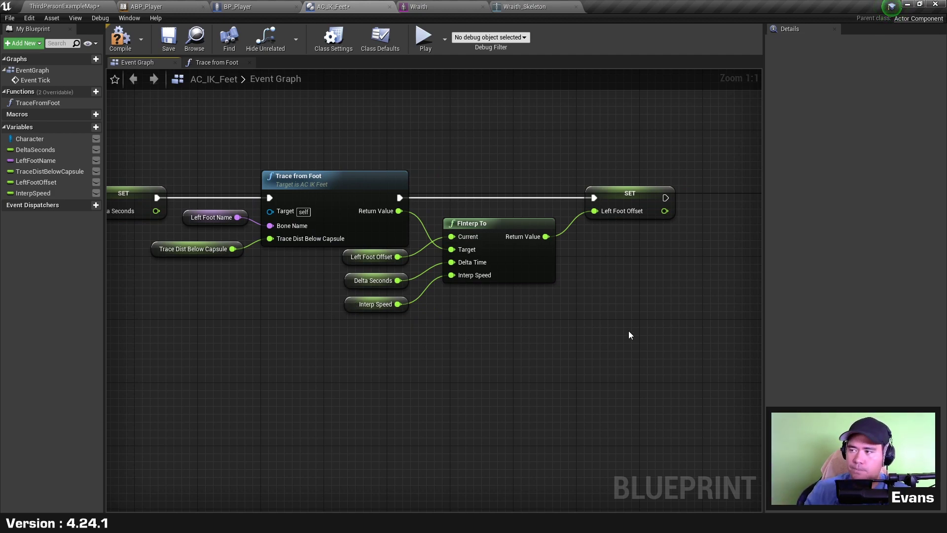
{"action": "right_click_drag", "start_coordinate": [481, 326], "coordinate": [435, 337]}
Copy the left-foot trace chain, paste it after the left-foot SET and wire its execution
{"action": "left_click", "coordinate": [310, 228]}
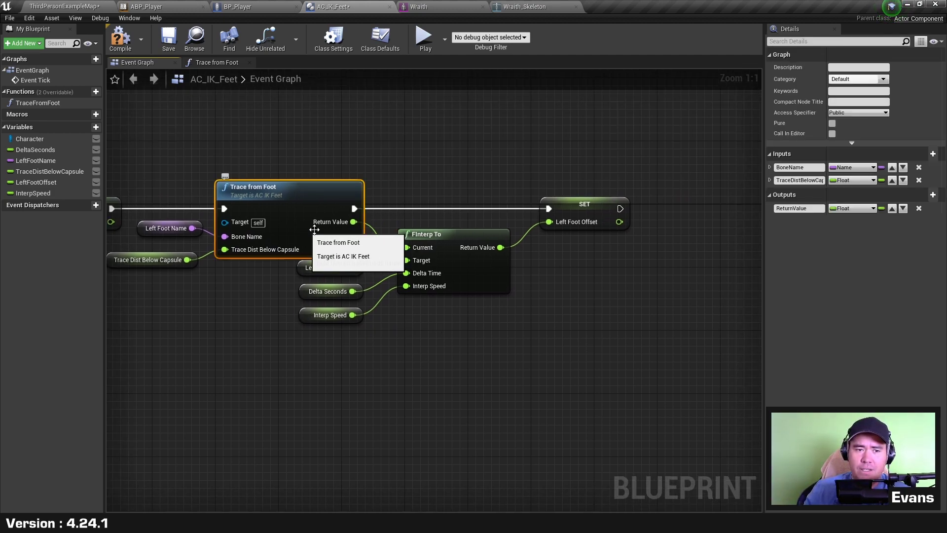
{"action": "scroll", "coordinate": [670, 252], "scroll_direction": "down", "scroll_amount": 1}
{"action": "scroll", "coordinate": [612, 265], "scroll_direction": "down", "scroll_amount": 1}
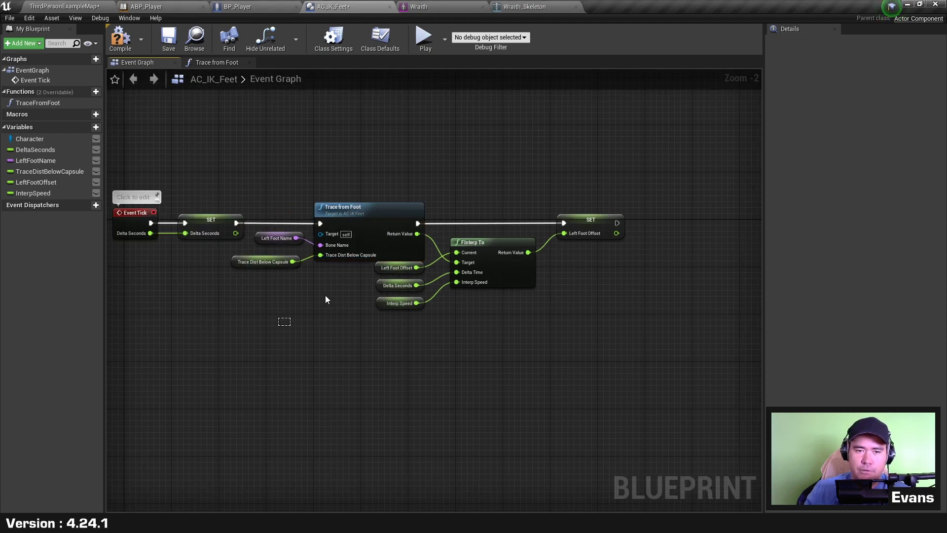
{"action": "left_click_drag", "start_coordinate": [281, 320], "coordinate": [647, 157]}
{"action": "key", "text": "ctrl+c"}
{"action": "right_click_drag", "start_coordinate": [658, 206], "coordinate": [333, 204]}
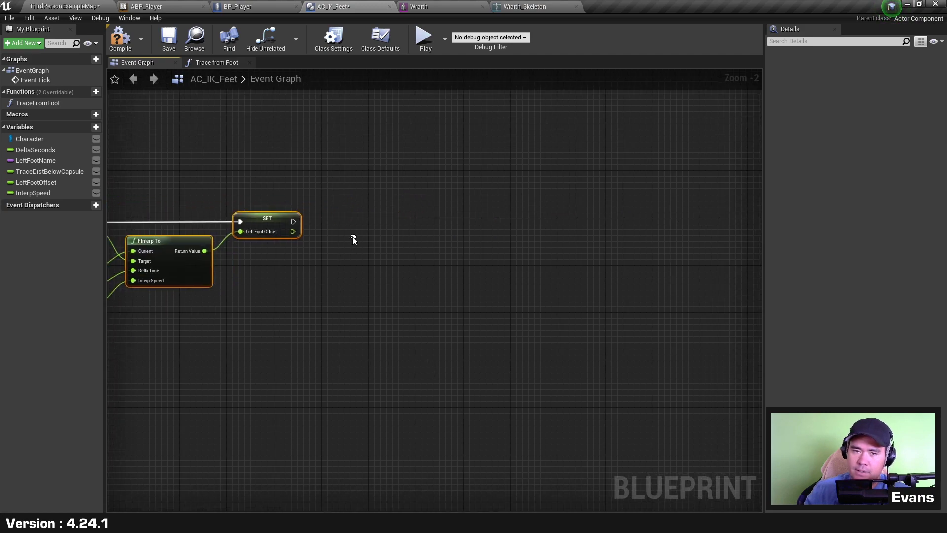
{"action": "key", "text": "ctrl+v"}
{"action": "mouse_move", "coordinate": [571, 195]}
{"action": "left_mouse_down"}
{"action": "mouse_move", "coordinate": [478, 203]}
{"action": "mouse_move", "coordinate": [484, 214]}
{"action": "left_mouse_up"}
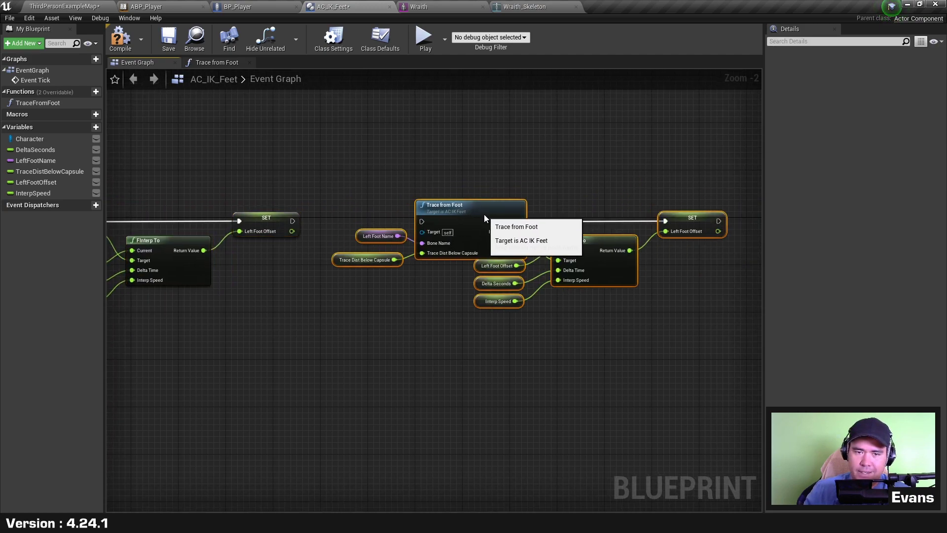
{"action": "scroll", "coordinate": [484, 214], "scroll_direction": "up", "scroll_amount": 2}
{"action": "left_click_drag", "start_coordinate": [258, 215], "coordinate": [430, 216]}
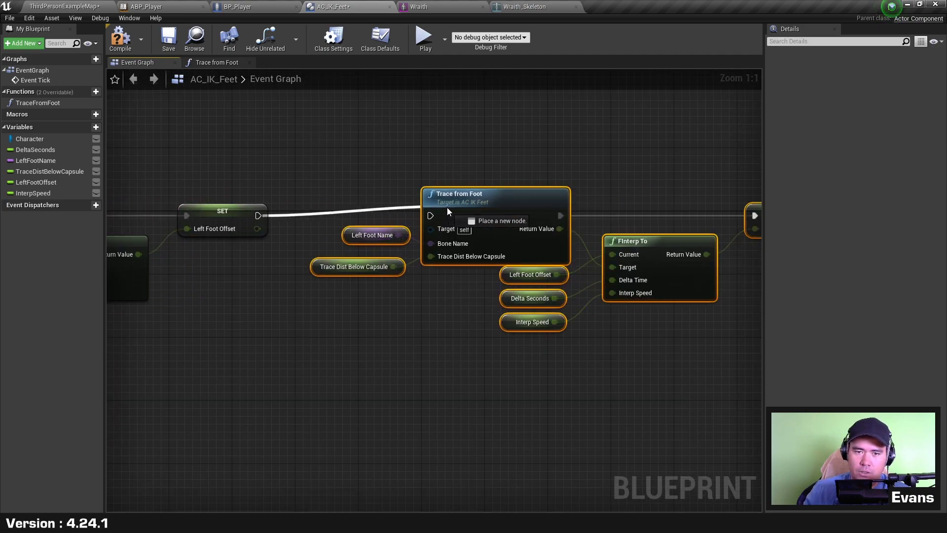
Duplicate LeftFootName as RightFootName and compile the blueprint
{"action": "left_click", "coordinate": [399, 344]}
{"action": "left_click", "coordinate": [36, 160]}
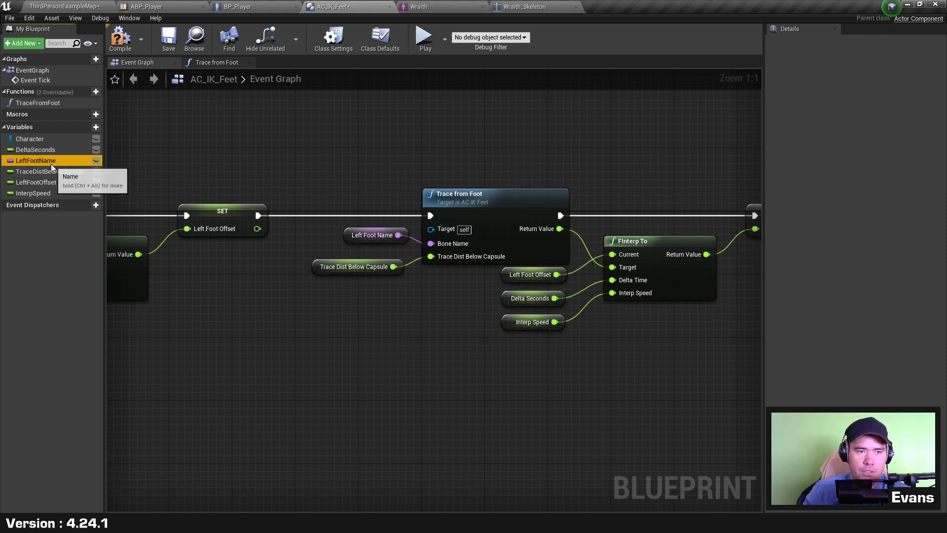
{"action": "key", "text": "ctrl+w"}
{"action": "type", "text": "RightFootName_0"}
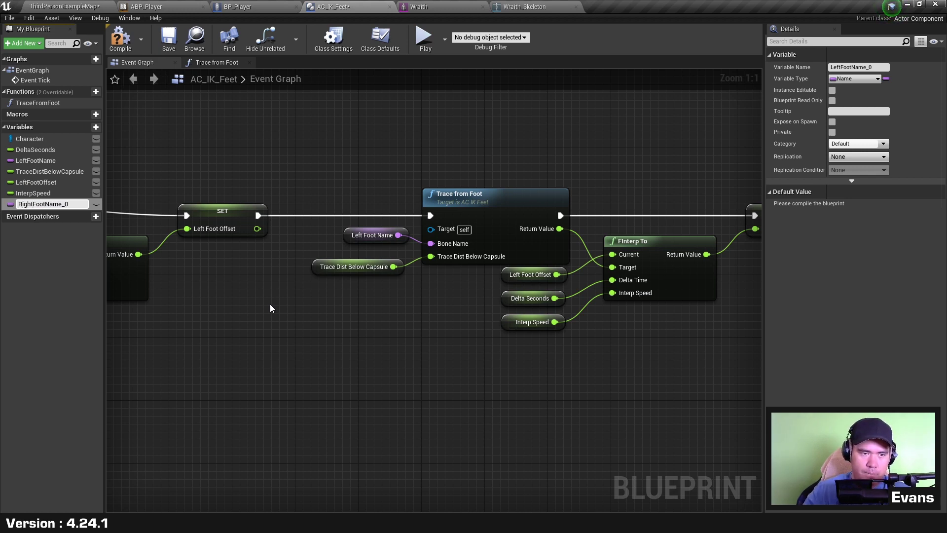
{"action": "key", "text": "BackSpace"}
{"action": "key", "text": "BackSpace"}
{"action": "key", "text": "Return"}
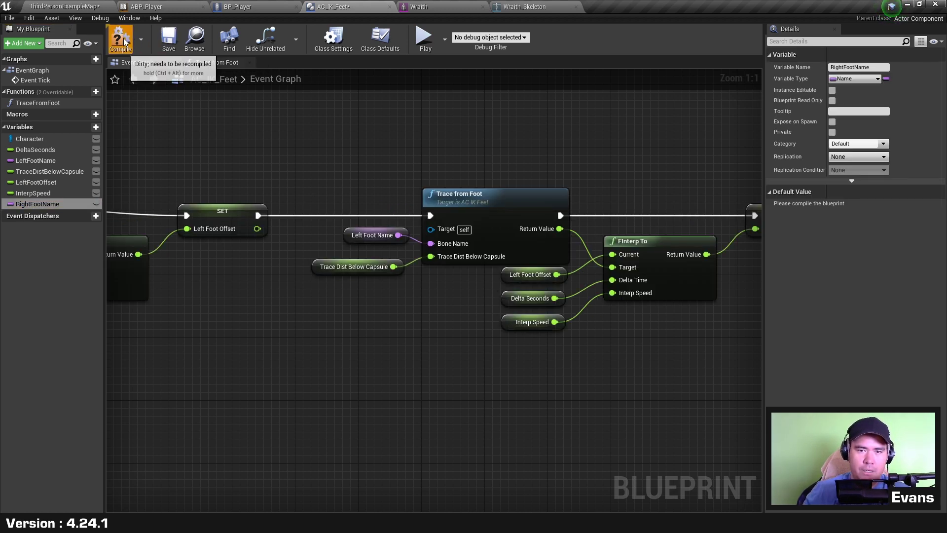
{"action": "left_click", "coordinate": [918, 205]}
{"action": "type", "text": "foot_r"}
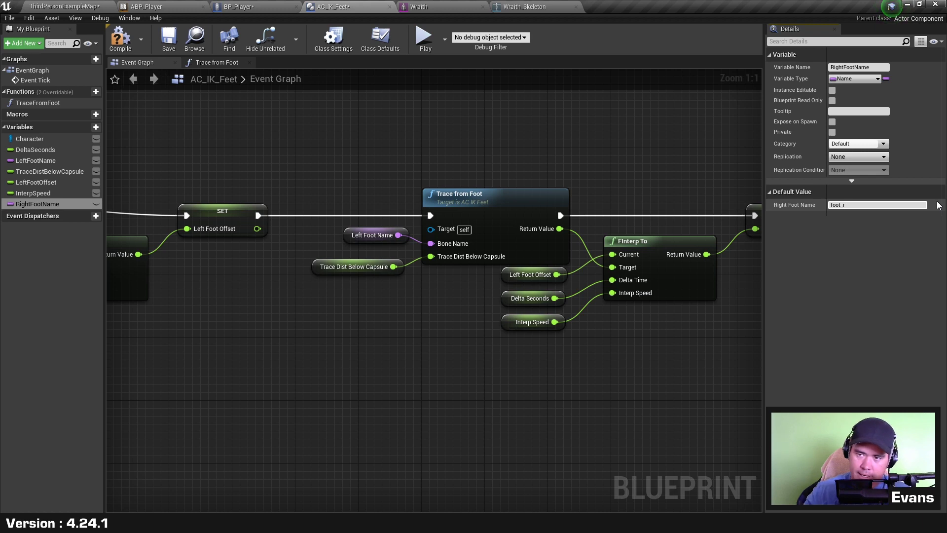
Give RightFootName the default foot_r and use it in the copied chain's name input
{"action": "key", "text": "Return"}
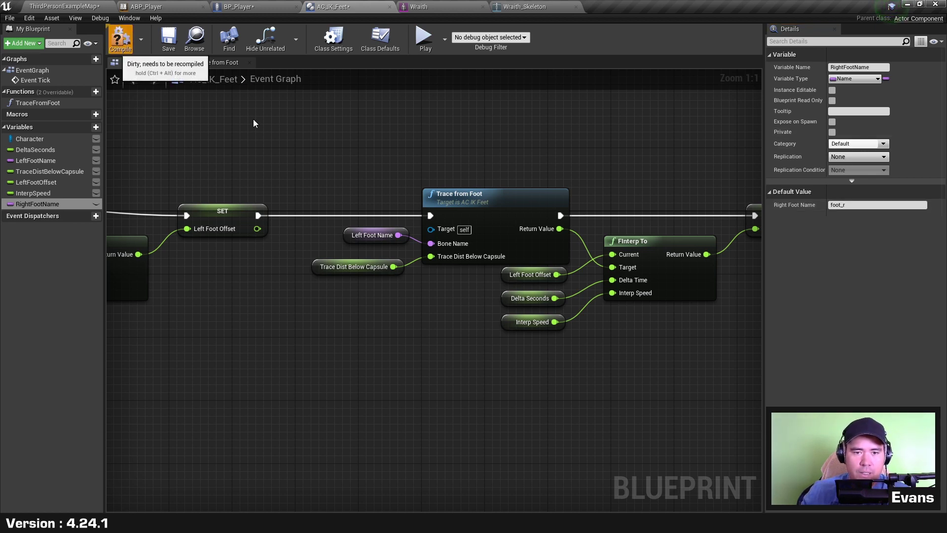
{"action": "left_click_drag", "start_coordinate": [34, 204], "coordinate": [347, 239]}
{"action": "right_click_drag", "start_coordinate": [351, 281], "coordinate": [149, 273]}
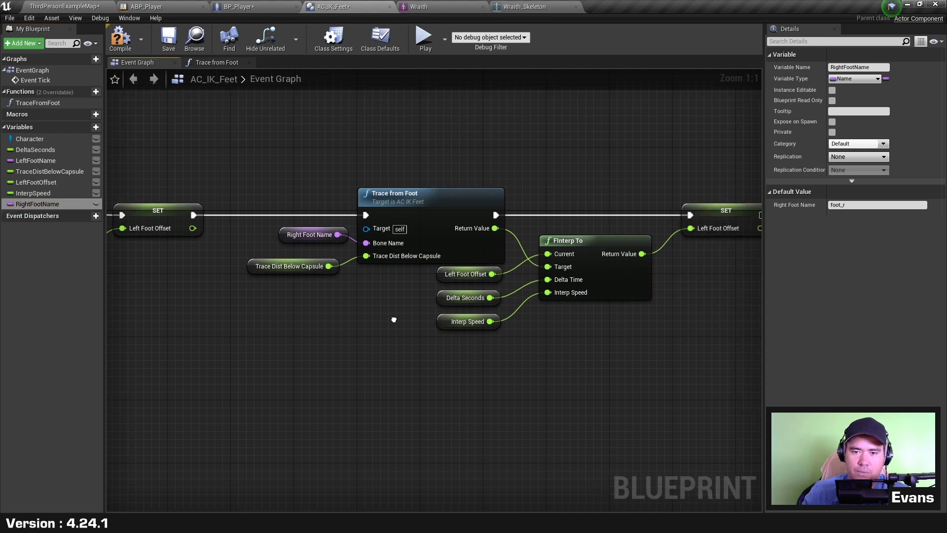
Duplicate LeftFootOffset as a new RightFootOffset variable
{"action": "left_click", "coordinate": [302, 269]}
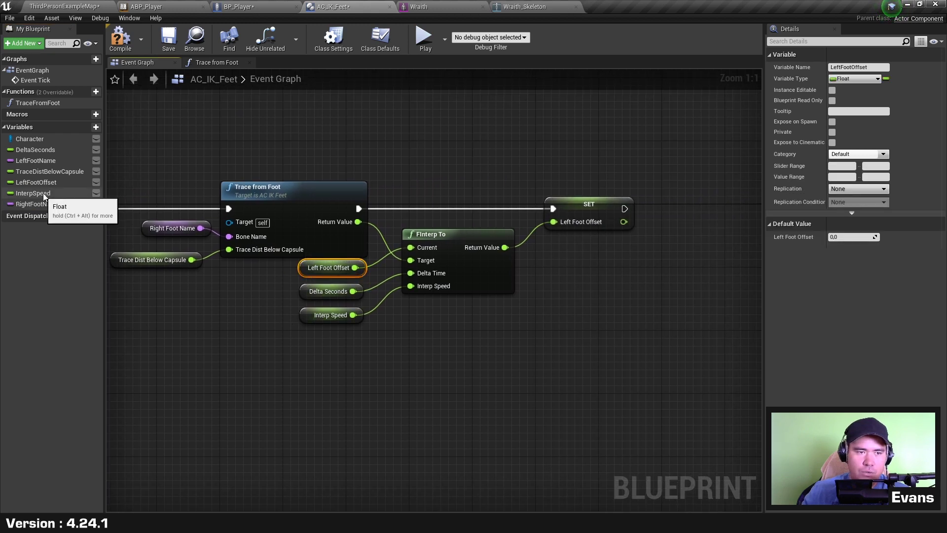
{"action": "right_click", "coordinate": [55, 182]}
{"action": "left_click", "coordinate": [74, 207]}
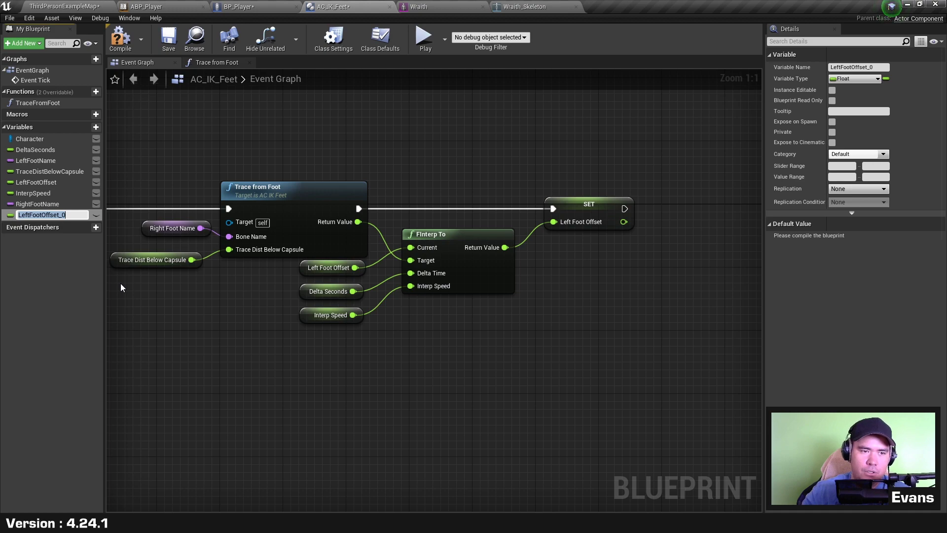
{"action": "type", "text": "RightFootOffset"}
{"action": "key", "text": "Return"}
Replace the copied chain's Left Foot Offset setter with SET Right Foot Offset fed by FInterp To
{"action": "mouse_move", "coordinate": [37, 215]}
{"action": "left_mouse_down"}
{"action": "mouse_move", "coordinate": [315, 240]}
{"action": "mouse_move", "coordinate": [321, 270]}
{"action": "left_mouse_up"}
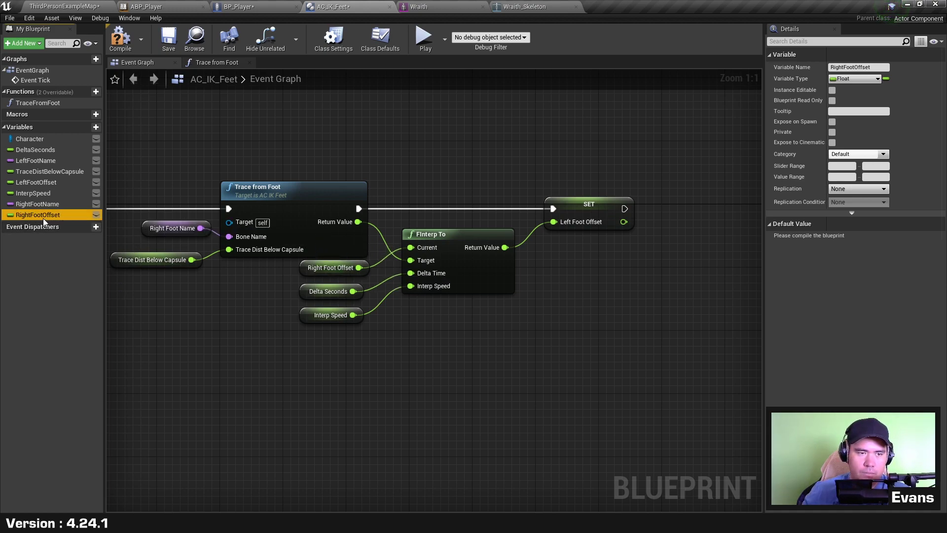
{"action": "left_click_drag", "start_coordinate": [43, 217], "coordinate": [567, 148], "text": "alt"}
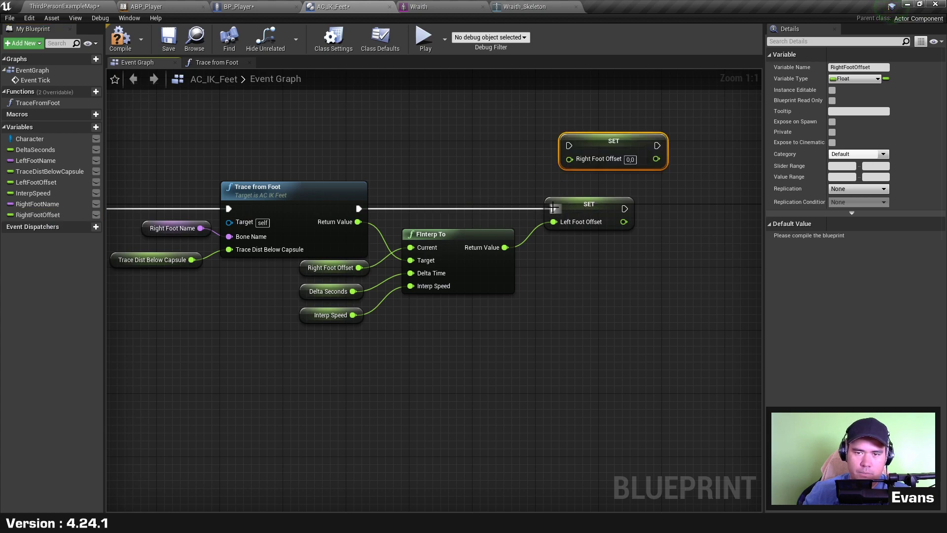
{"action": "left_click", "coordinate": [552, 208], "text": "alt"}
{"action": "left_click", "coordinate": [553, 221], "text": "alt"}
{"action": "left_click_drag", "start_coordinate": [505, 248], "coordinate": [569, 158]}
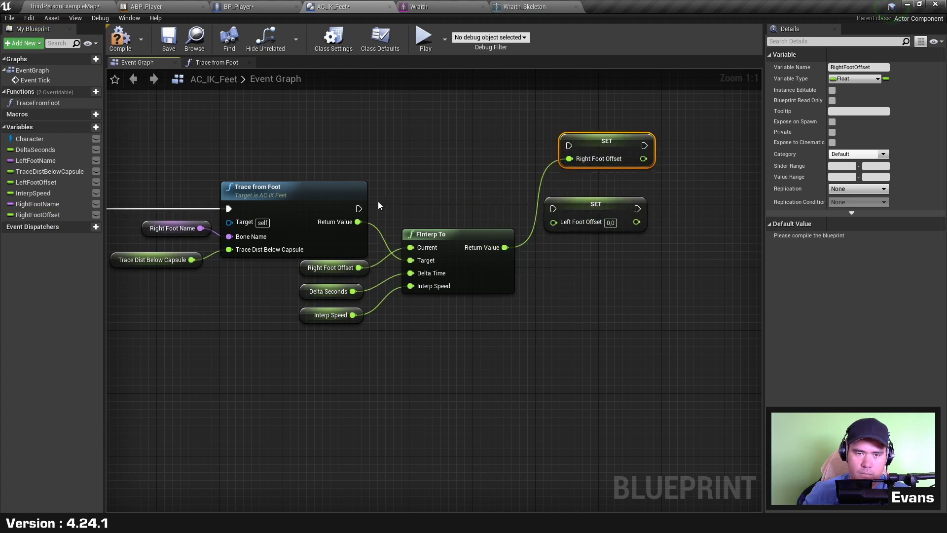
{"action": "left_click_drag", "start_coordinate": [358, 208], "coordinate": [568, 145]}
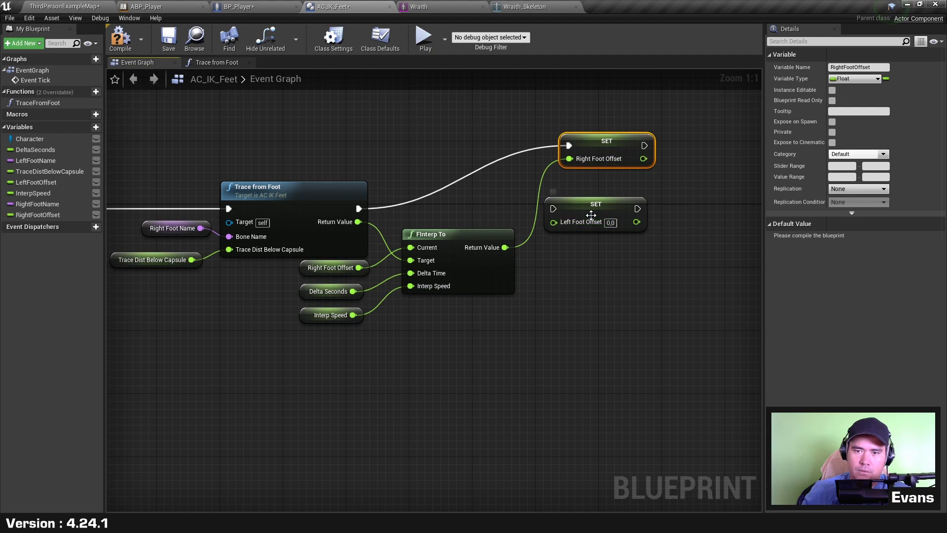
{"action": "left_click", "coordinate": [591, 215]}
{"action": "key", "text": "Delete"}
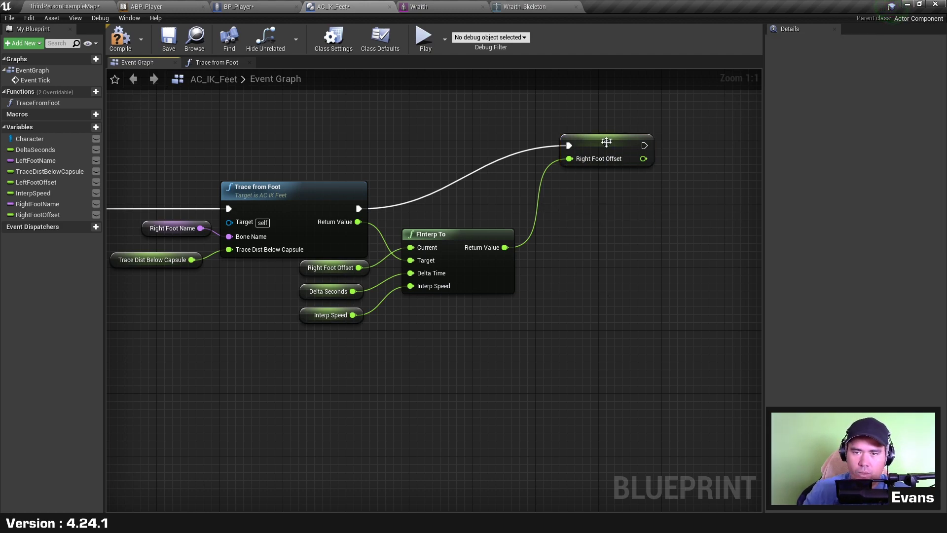
{"action": "left_click_drag", "start_coordinate": [606, 142], "coordinate": [590, 202]}
Look over the left-foot and right-foot chains to check their layout
{"action": "scroll", "coordinate": [423, 168], "scroll_direction": "down", "scroll_amount": 1}
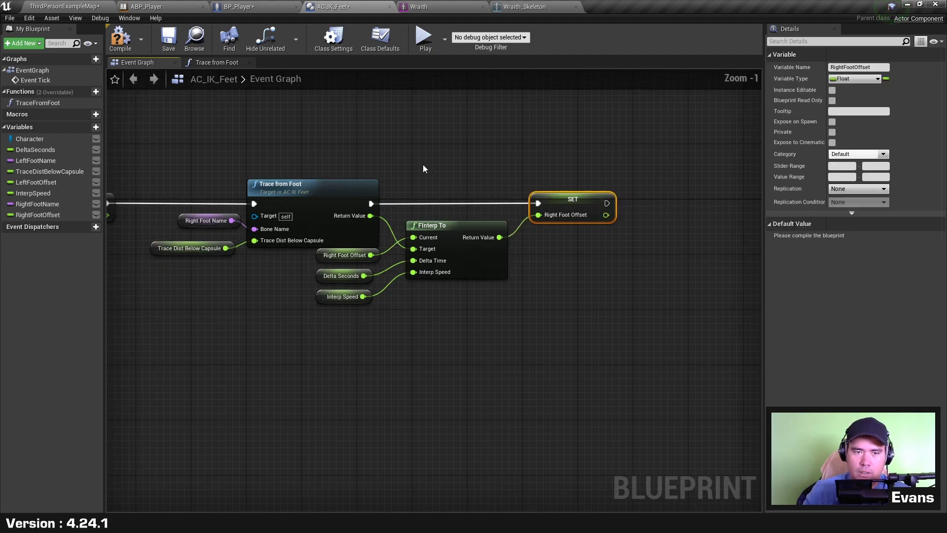
{"action": "scroll", "coordinate": [424, 168], "scroll_direction": "down", "scroll_amount": 1}
{"action": "right_click_drag", "start_coordinate": [119, 281], "coordinate": [388, 283]}
{"action": "left_click_drag", "start_coordinate": [223, 334], "coordinate": [614, 167]}
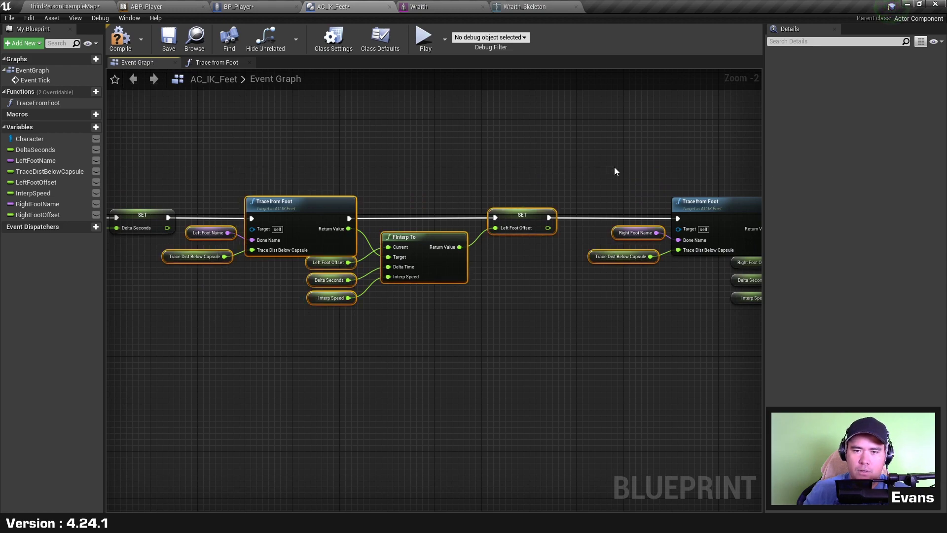
{"action": "left_click", "coordinate": [541, 363]}
{"action": "right_click_drag", "start_coordinate": [666, 343], "coordinate": [327, 332]}
{"action": "left_click_drag", "start_coordinate": [362, 286], "coordinate": [662, 215]}
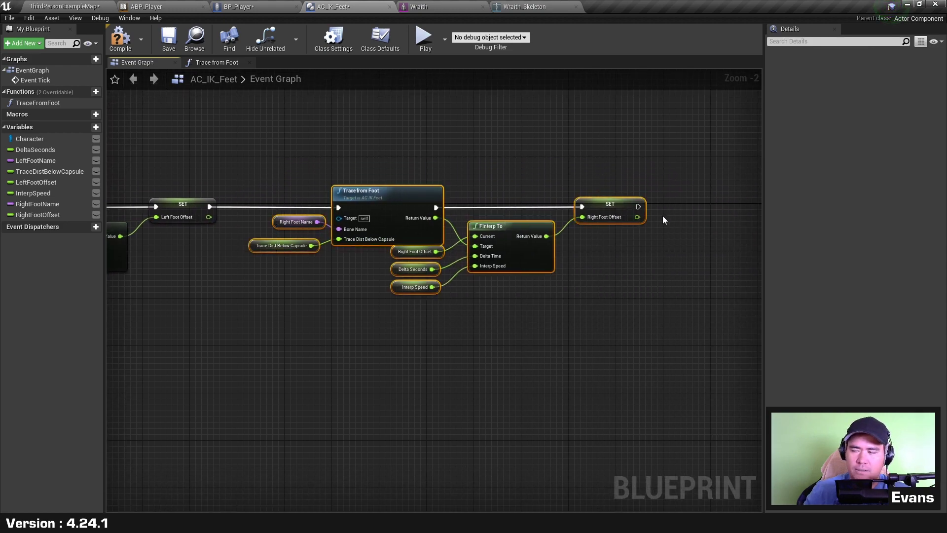
{"action": "right_click_drag", "start_coordinate": [662, 215], "coordinate": [245, 220]}
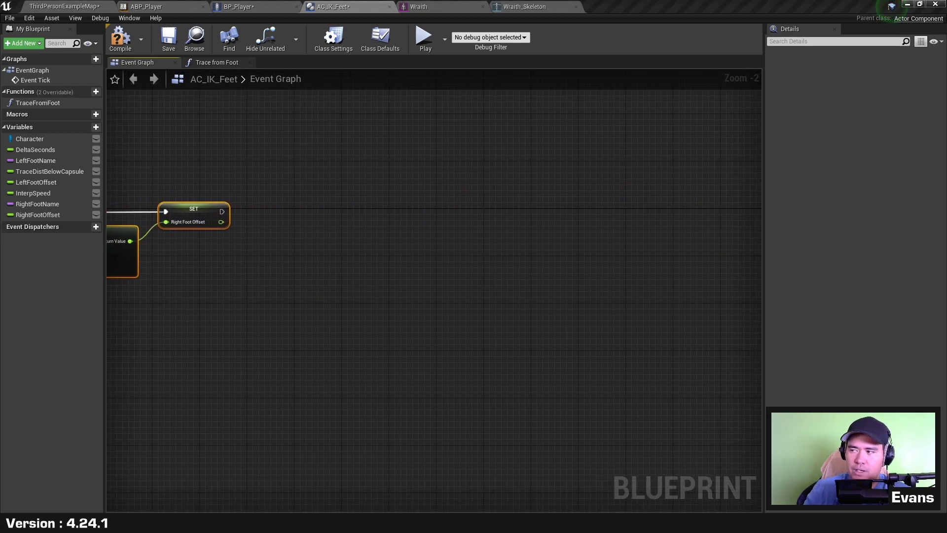
Duplicate RightFootOffset as PelvisOffset and place its SET node after SET Right Foot Offset
{"action": "scroll", "coordinate": [422, 258], "scroll_direction": "up", "scroll_amount": 2}
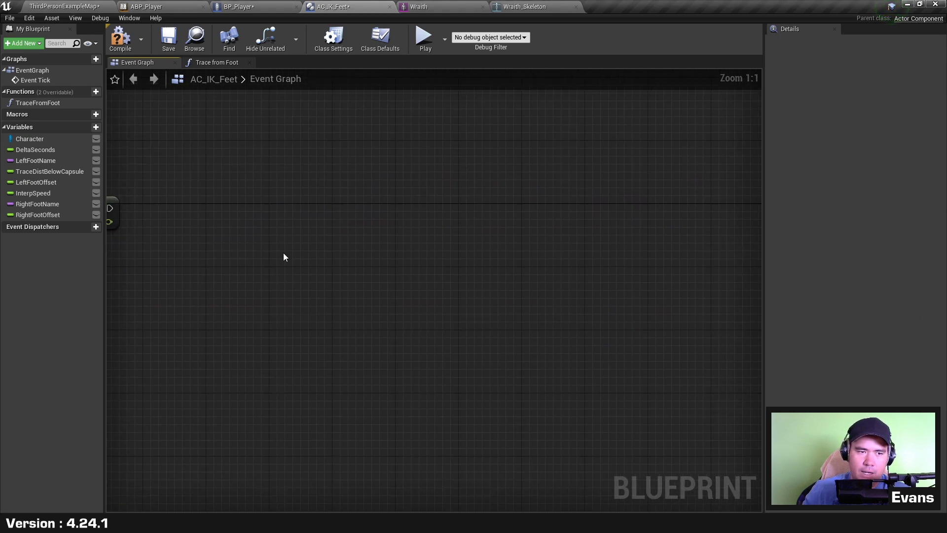
{"action": "left_click", "coordinate": [232, 253]}
{"action": "left_click", "coordinate": [51, 215]}
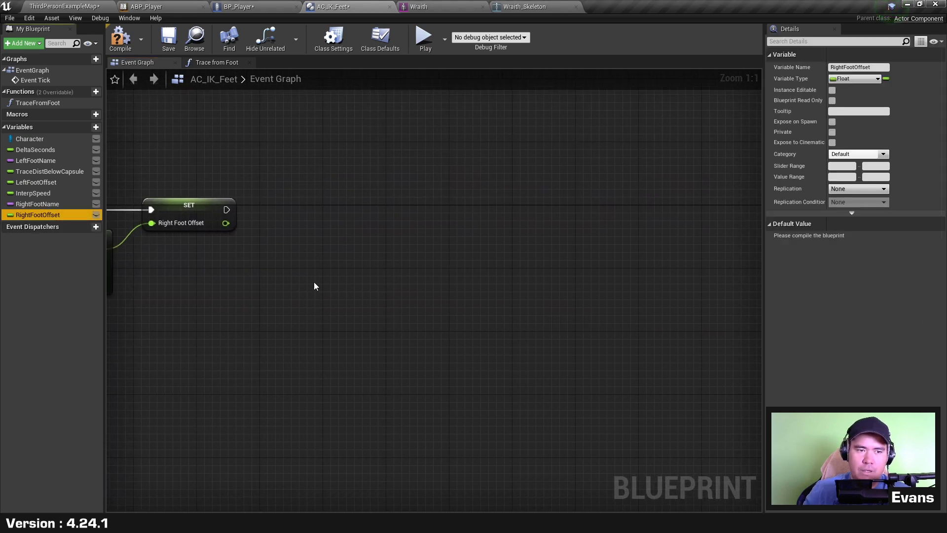
{"action": "key", "text": "ctrl+w"}
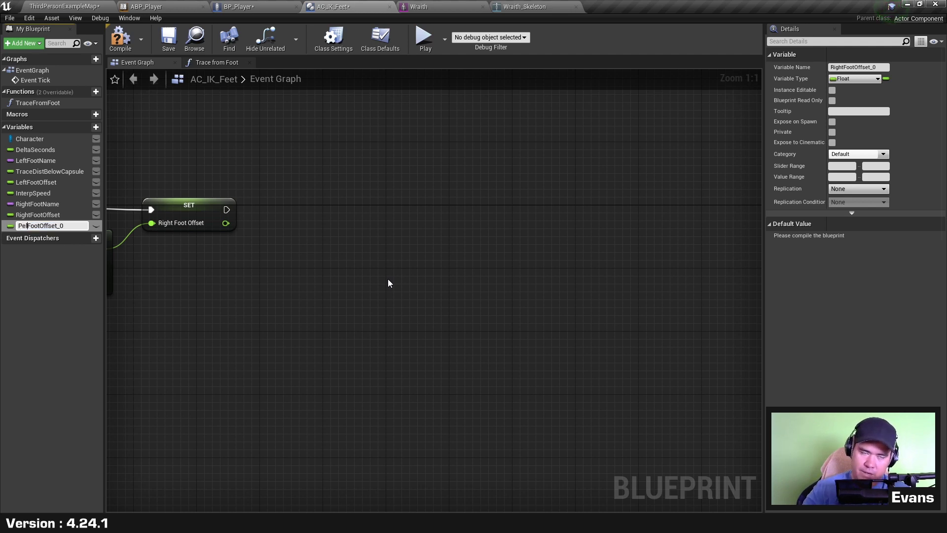
{"action": "type", "text": "vis"}
{"action": "key", "text": "Return"}
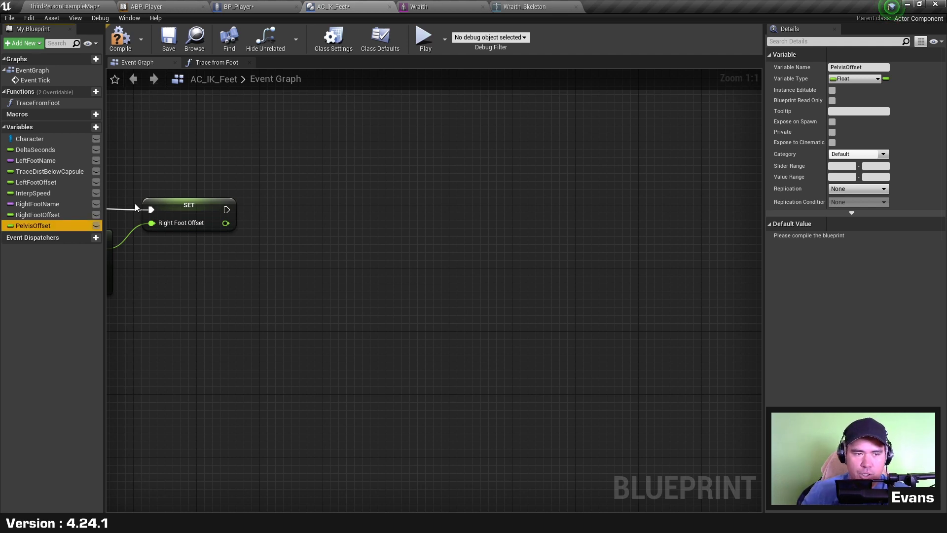
{"action": "left_click_drag", "start_coordinate": [50, 227], "coordinate": [426, 195]}
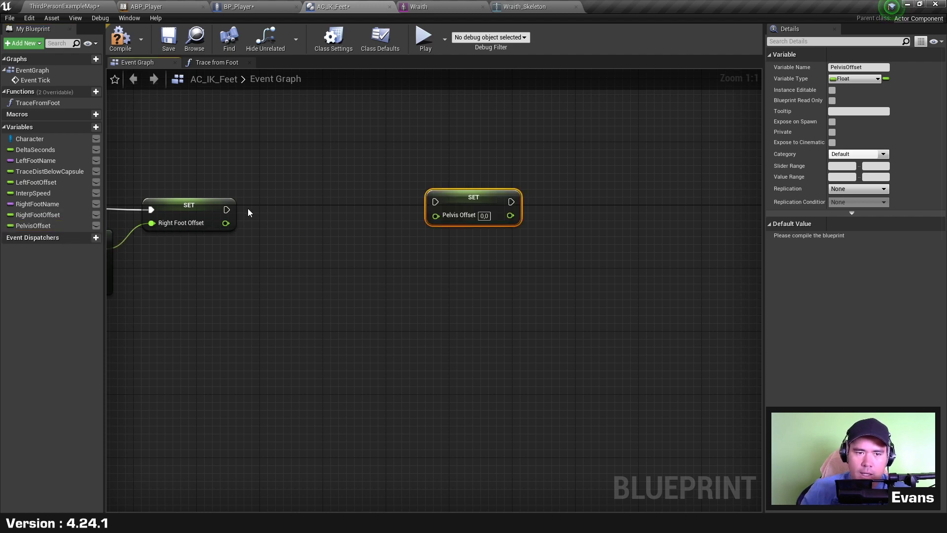
{"action": "left_click_drag", "start_coordinate": [226, 210], "coordinate": [527, 209]}
{"action": "left_click", "coordinate": [314, 288]}
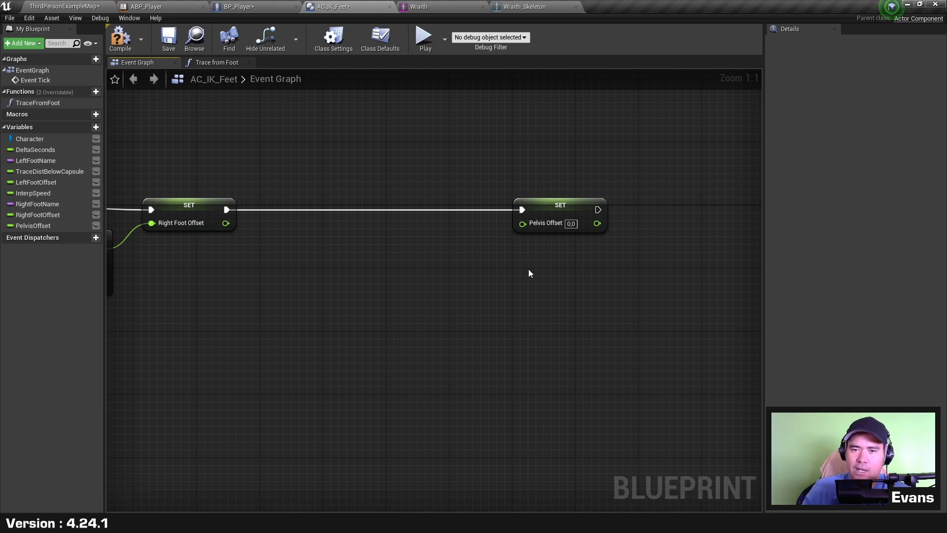
{"action": "left_click", "coordinate": [566, 222]}
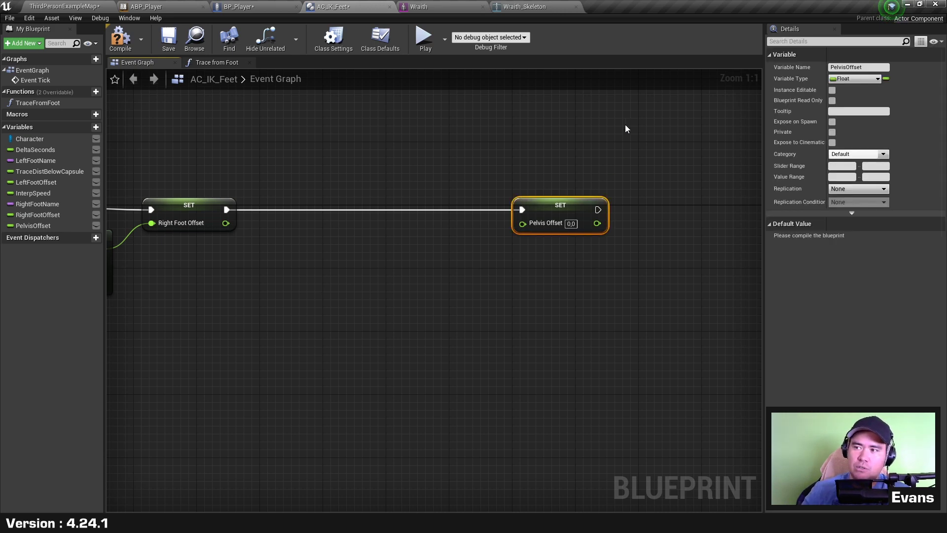
Add Left Foot Offset and Right Foot Offset getters near the Pelvis Offset setter
{"action": "right_click_drag", "start_coordinate": [584, 114], "coordinate": [645, 135]}
{"action": "left_click_drag", "start_coordinate": [503, 137], "coordinate": [390, 311]}
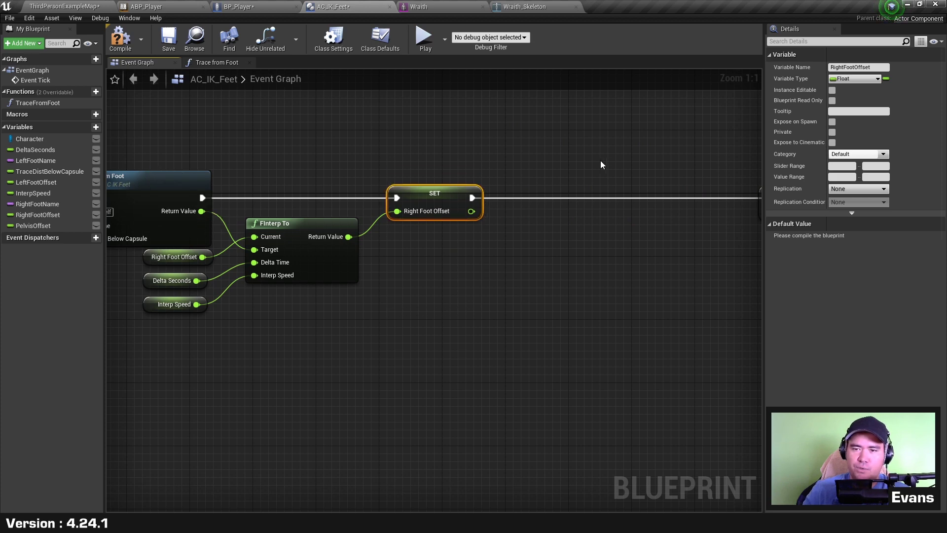
{"action": "right_click_drag", "start_coordinate": [601, 164], "coordinate": [295, 171]}
{"action": "right_click_drag", "start_coordinate": [306, 273], "coordinate": [395, 268]}
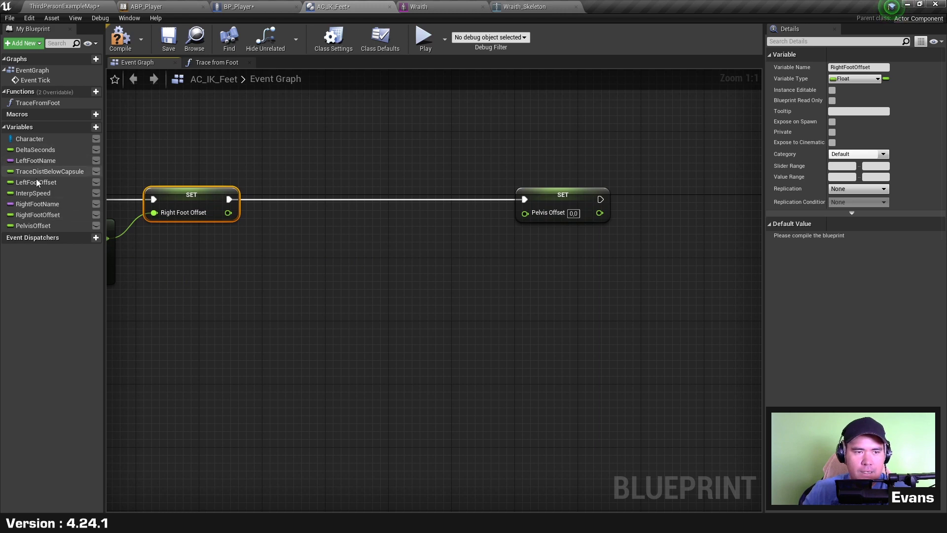
{"action": "left_click_drag", "start_coordinate": [37, 182], "coordinate": [269, 247], "text": "ctrl"}
{"action": "left_click_drag", "start_coordinate": [46, 219], "coordinate": [268, 268], "text": "ctrl"}
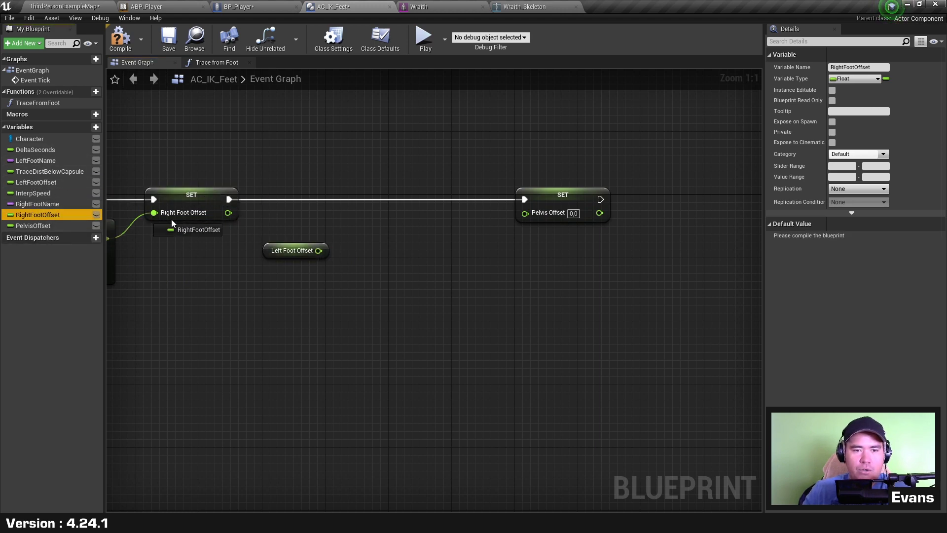
Create a Max (float) node from both foot offsets, briefly linking then unlinking it to Pelvis Offset
{"action": "mouse_move", "coordinate": [319, 250]}
{"action": "left_mouse_down"}
{"action": "mouse_move", "coordinate": [362, 255]}
{"action": "mouse_move", "coordinate": [362, 246]}
{"action": "left_mouse_up"}
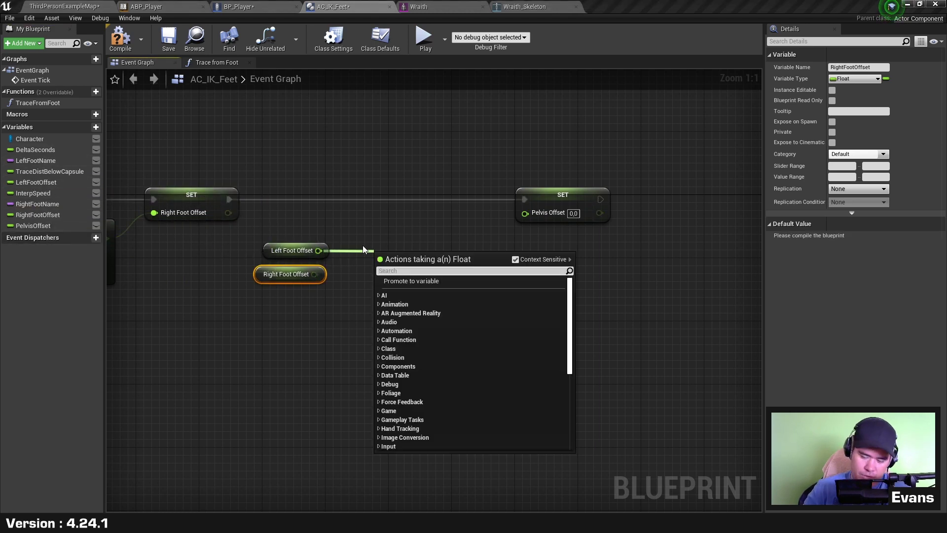
{"action": "type", "text": "max"}
{"action": "key", "text": "Return"}
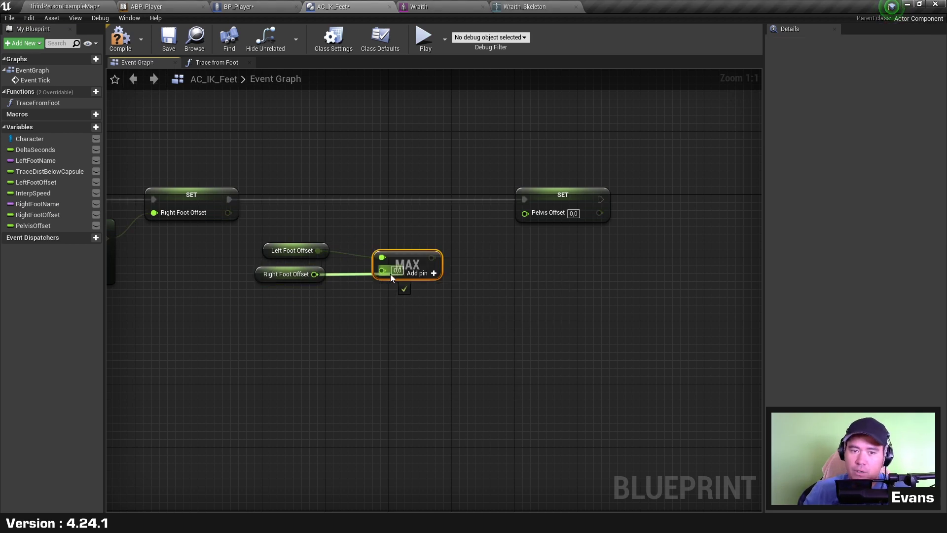
{"action": "mouse_move", "coordinate": [314, 274]}
{"action": "left_mouse_down"}
{"action": "mouse_move", "coordinate": [382, 270]}
{"action": "mouse_move", "coordinate": [372, 265]}
{"action": "left_mouse_up"}
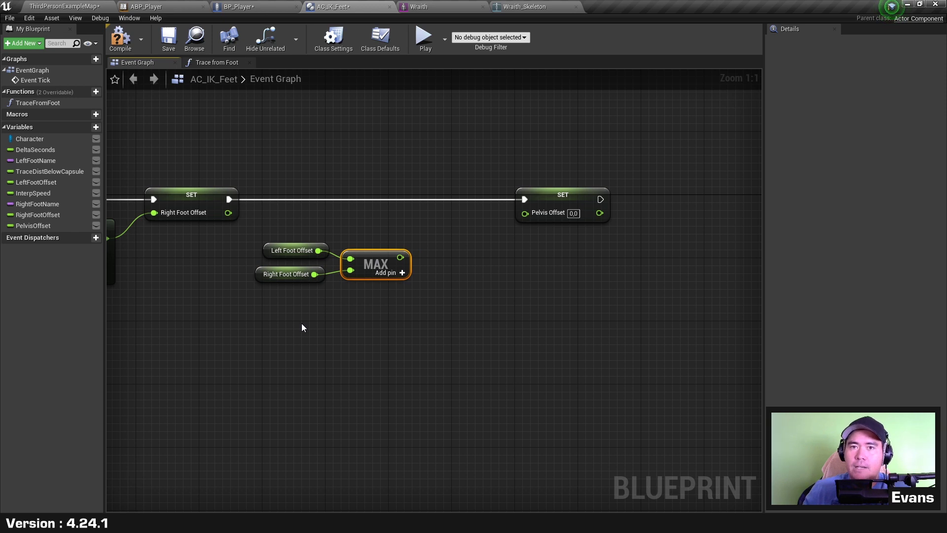
{"action": "left_click", "coordinate": [456, 285]}
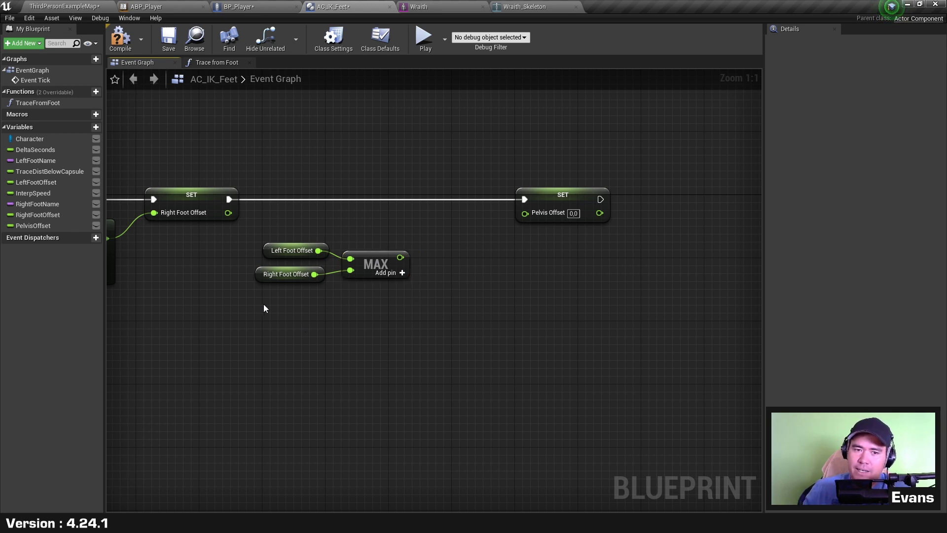
{"action": "mouse_move", "coordinate": [264, 309]}
{"action": "left_mouse_down"}
{"action": "mouse_move", "coordinate": [412, 244]}
{"action": "mouse_move", "coordinate": [368, 276]}
{"action": "mouse_move", "coordinate": [540, 222]}
{"action": "left_mouse_up"}
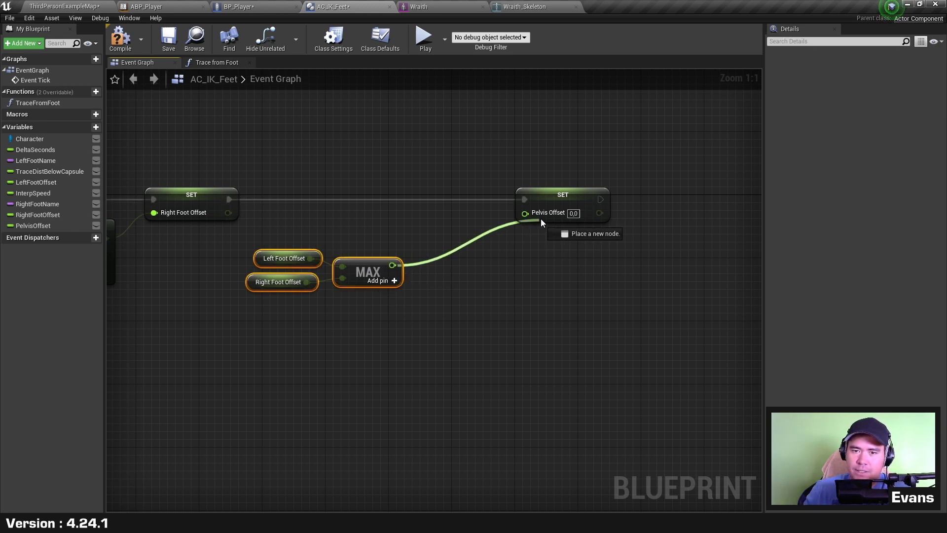
{"action": "left_click", "coordinate": [526, 280]}
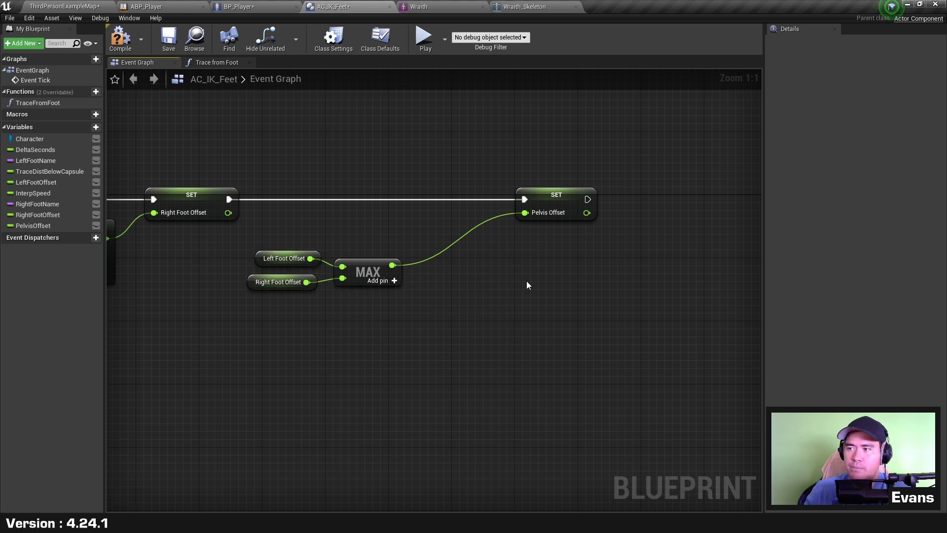
{"action": "left_click", "coordinate": [526, 215], "text": "alt"}
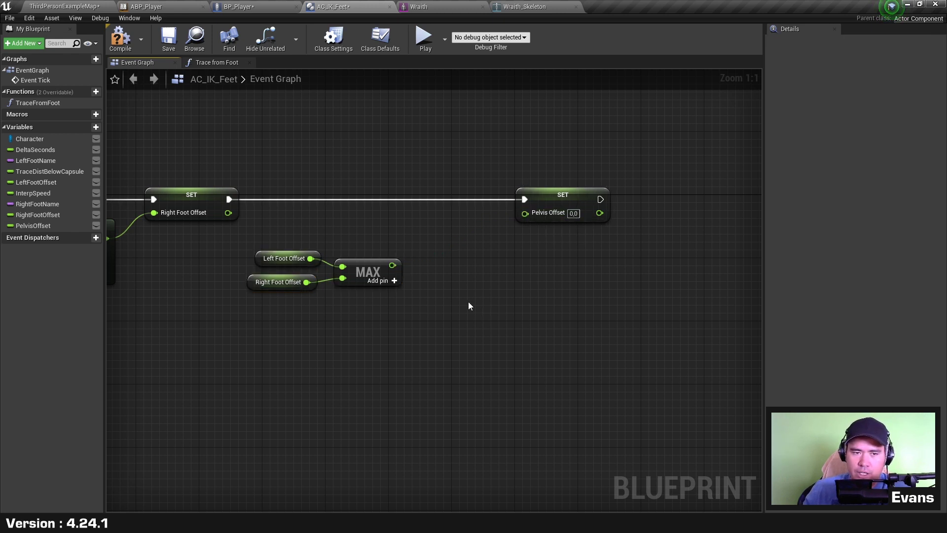
Add an FInterp To feeding Pelvis Offset, with the MAX result as its Target
{"action": "left_click_drag", "start_coordinate": [525, 213], "coordinate": [477, 256]}
{"action": "type", "text": "finterp"}
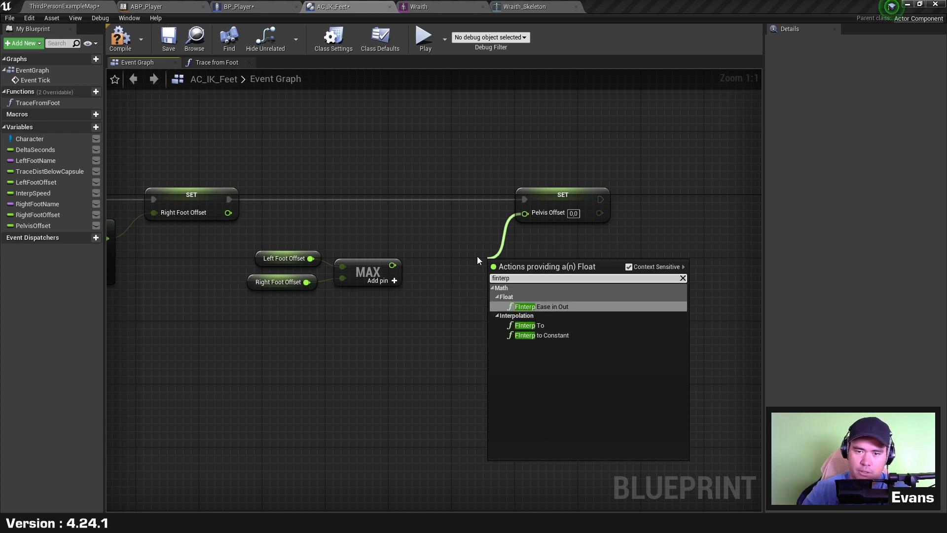
{"action": "key", "text": "Down"}
{"action": "key", "text": "Return"}
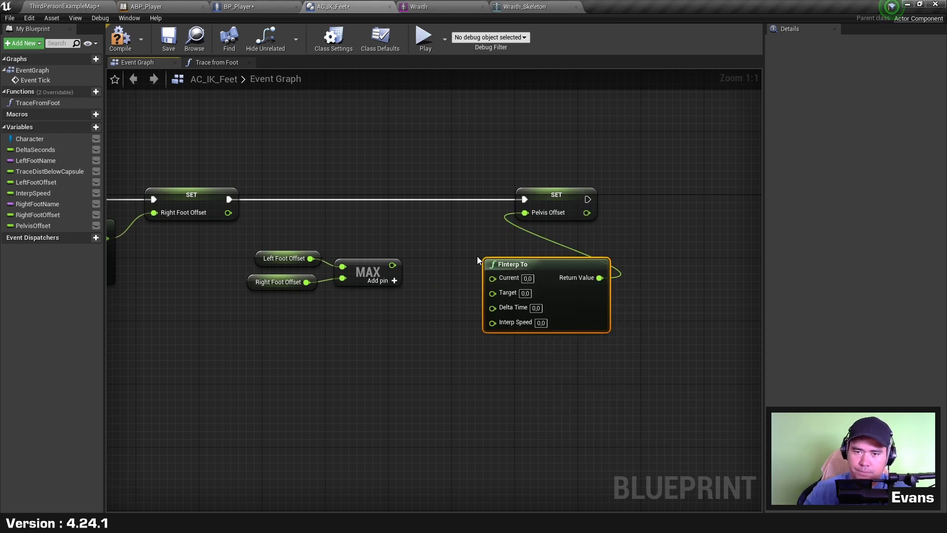
{"action": "left_click_drag", "start_coordinate": [546, 197], "coordinate": [577, 197]}
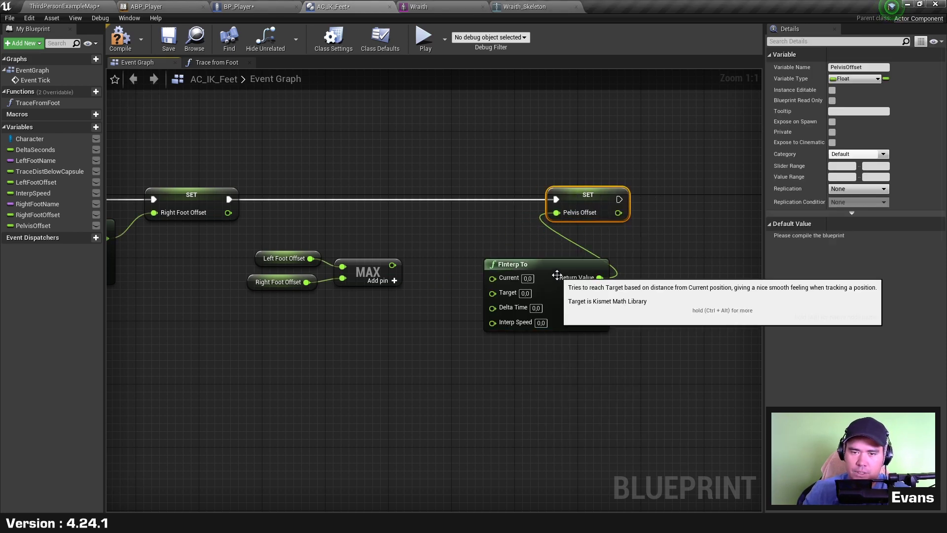
{"action": "left_click_drag", "start_coordinate": [559, 278], "coordinate": [511, 254]}
{"action": "left_click_drag", "start_coordinate": [393, 265], "coordinate": [445, 269]}
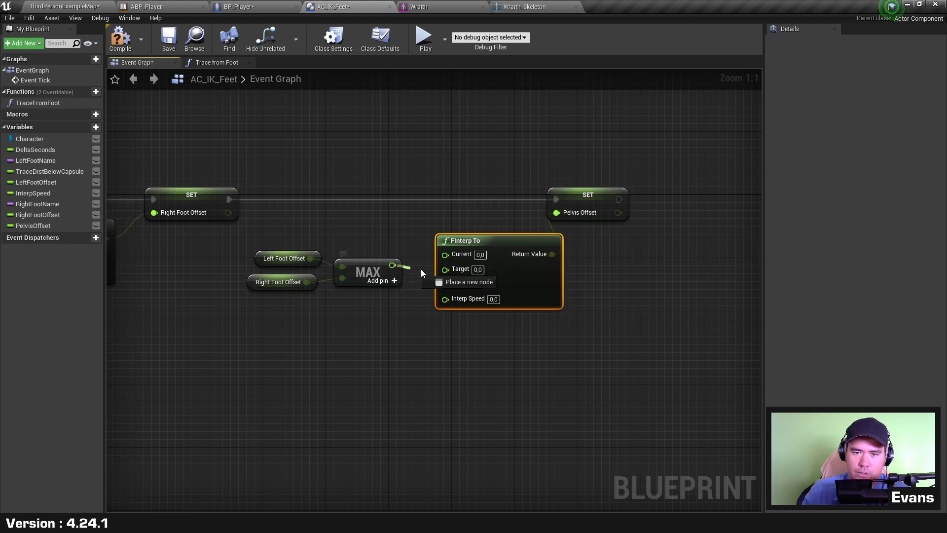
{"action": "left_click_drag", "start_coordinate": [390, 295], "coordinate": [249, 247]}
{"action": "left_click_drag", "start_coordinate": [365, 277], "coordinate": [381, 277]}
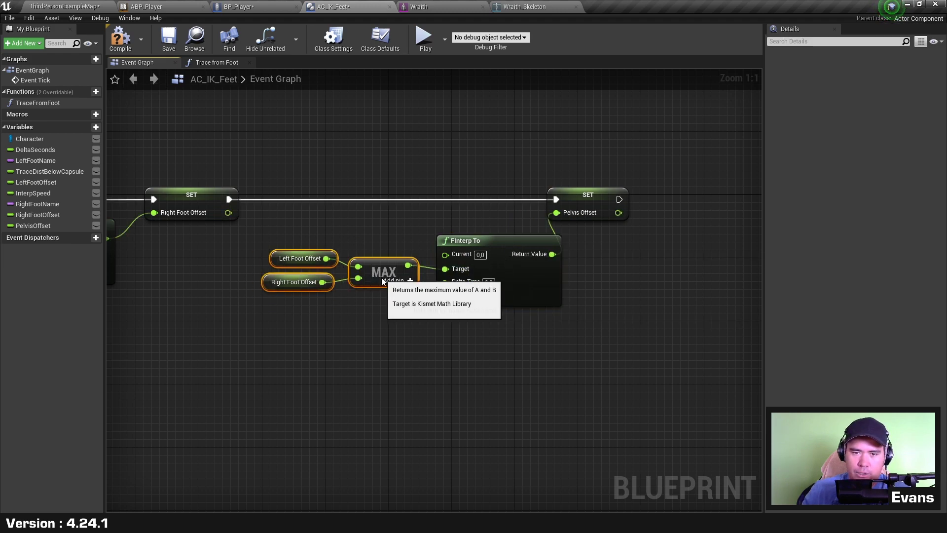
{"action": "left_click_drag", "start_coordinate": [302, 324], "coordinate": [354, 253]}
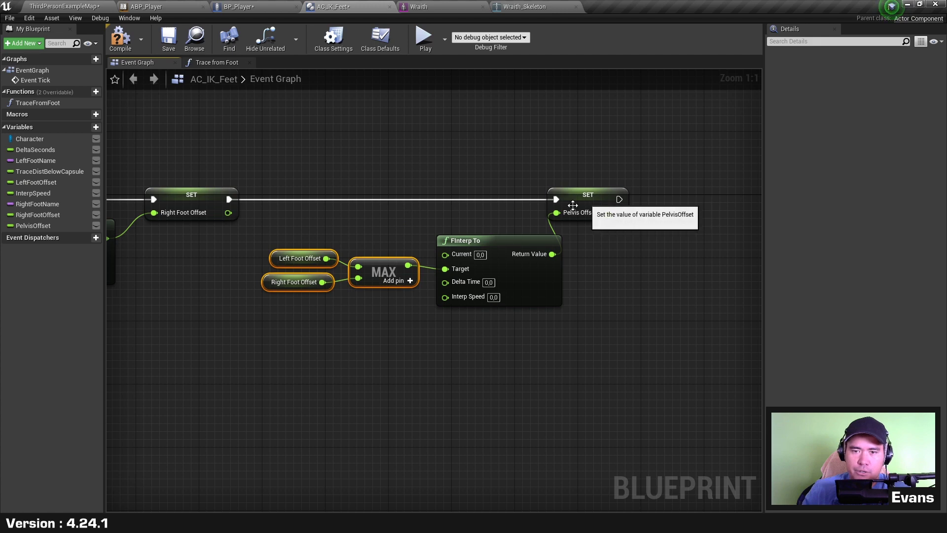
Connect Pelvis Offset, Delta Seconds and InterpSpeed getters to FInterp To, align them, and compile
{"action": "left_click_drag", "start_coordinate": [33, 226], "coordinate": [458, 254]}
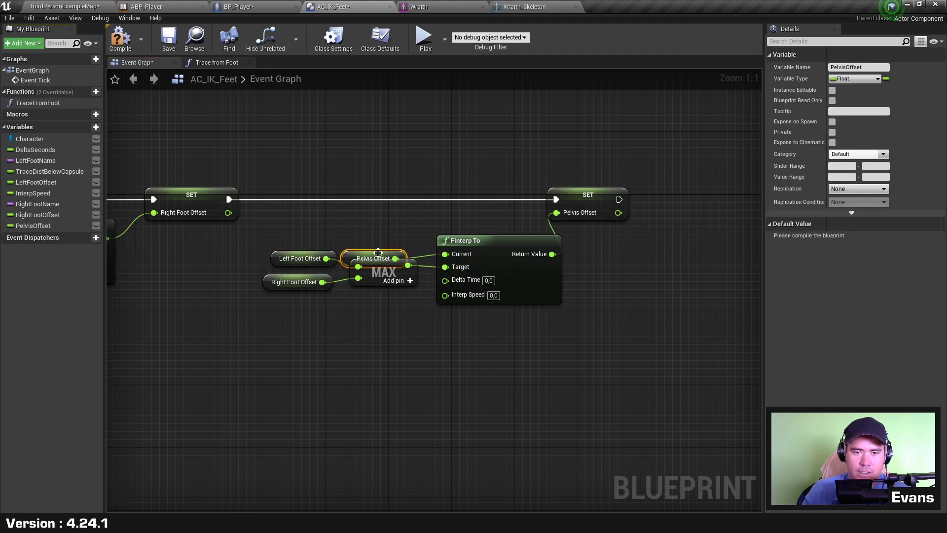
{"action": "left_click_drag", "start_coordinate": [349, 250], "coordinate": [374, 242]}
{"action": "left_click", "coordinate": [96, 262]}
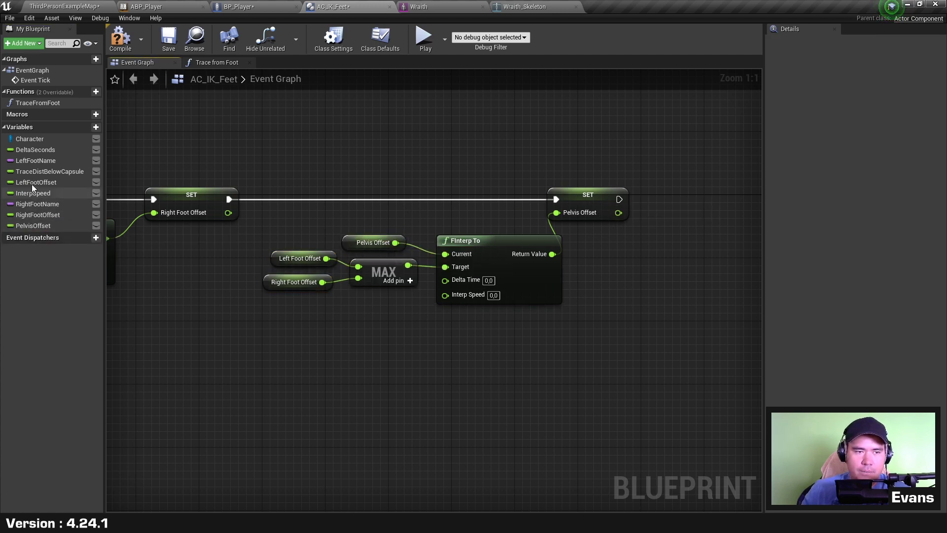
{"action": "mouse_move", "coordinate": [34, 151]}
{"action": "left_mouse_down"}
{"action": "mouse_move", "coordinate": [450, 265]}
{"action": "mouse_move", "coordinate": [448, 280]}
{"action": "left_mouse_up"}
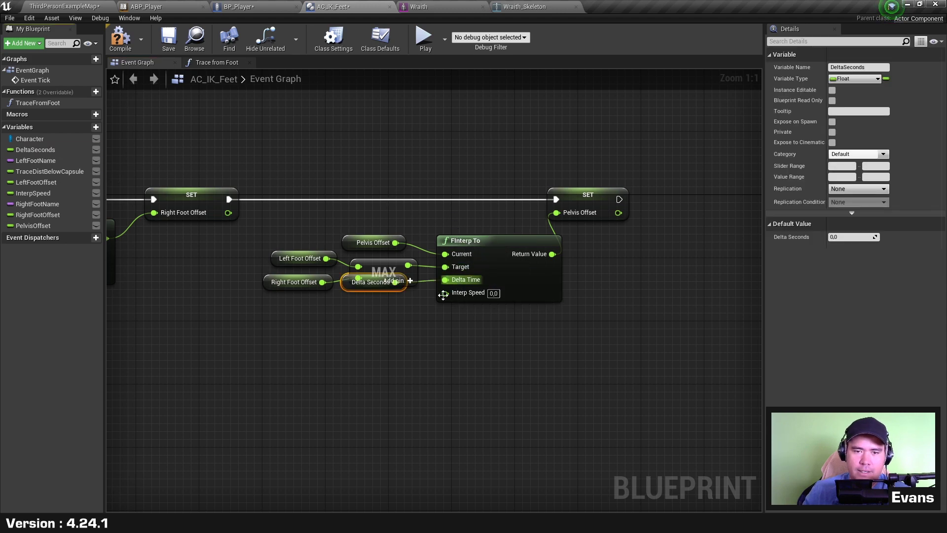
{"action": "left_click_drag", "start_coordinate": [356, 288], "coordinate": [363, 303]}
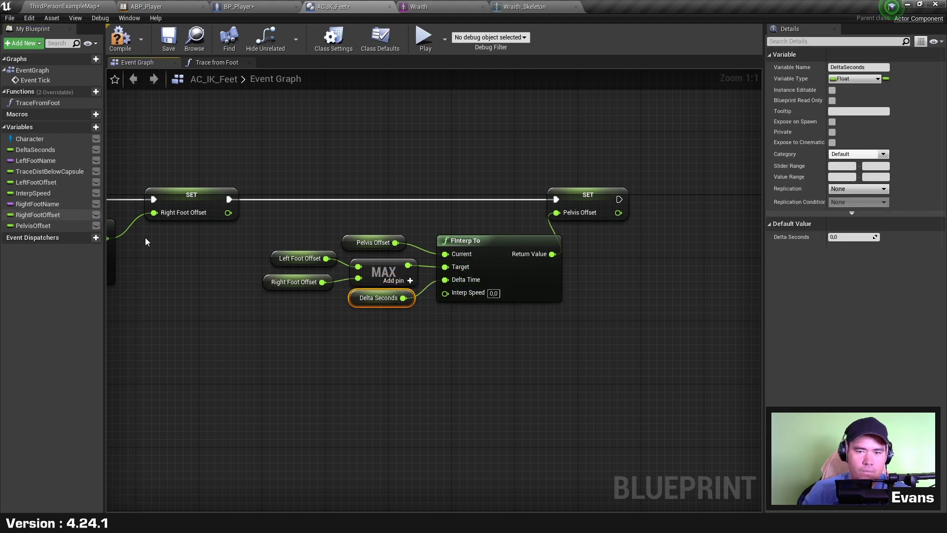
{"action": "left_click_drag", "start_coordinate": [25, 193], "coordinate": [452, 295]}
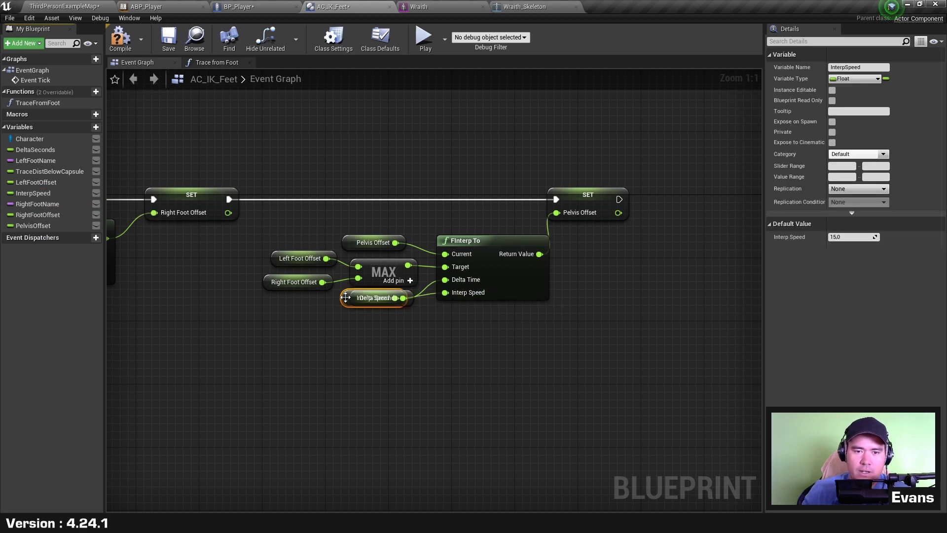
{"action": "left_click_drag", "start_coordinate": [345, 297], "coordinate": [345, 322]}
{"action": "left_click_drag", "start_coordinate": [394, 362], "coordinate": [359, 288]}
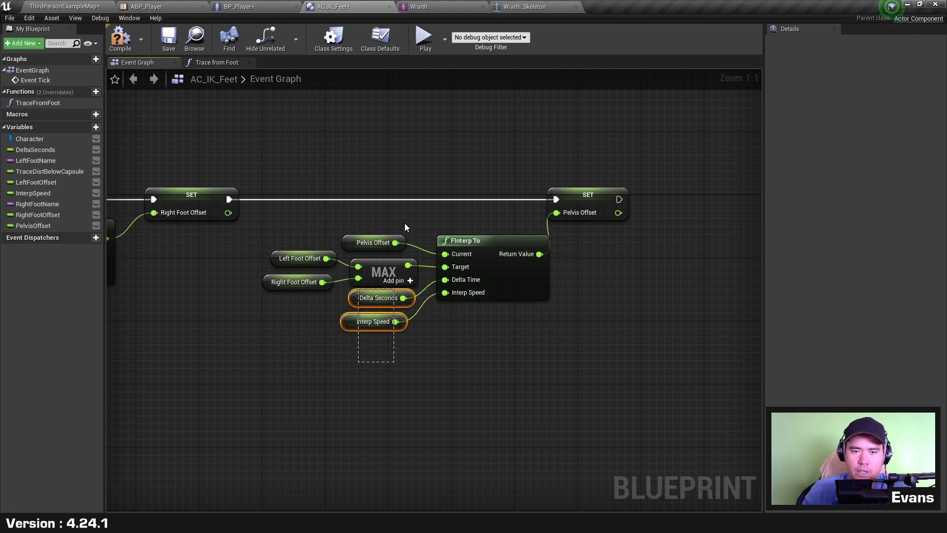
{"action": "left_click", "coordinate": [373, 242], "text": "ctrl"}
{"action": "key", "text": "shift+d"}
{"action": "left_click", "coordinate": [367, 306]}
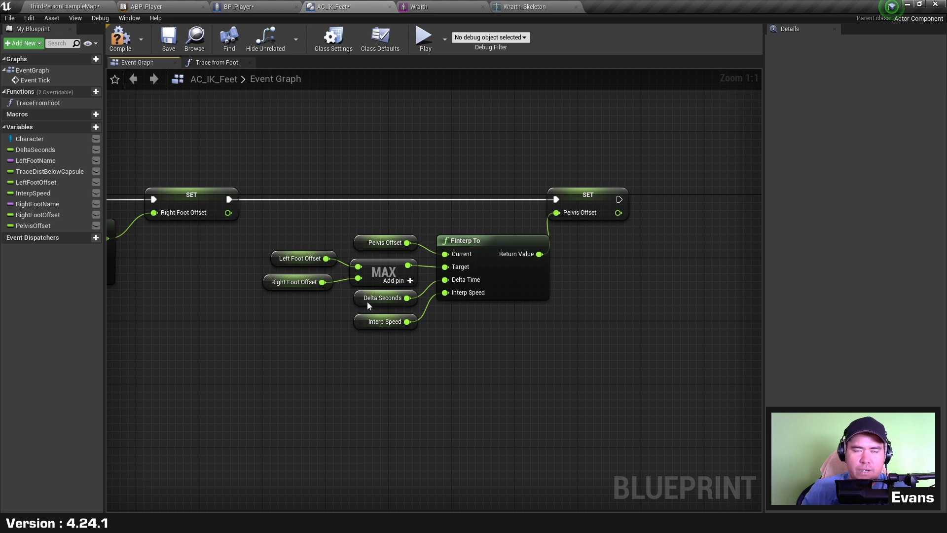
{"action": "left_click", "coordinate": [118, 45]}
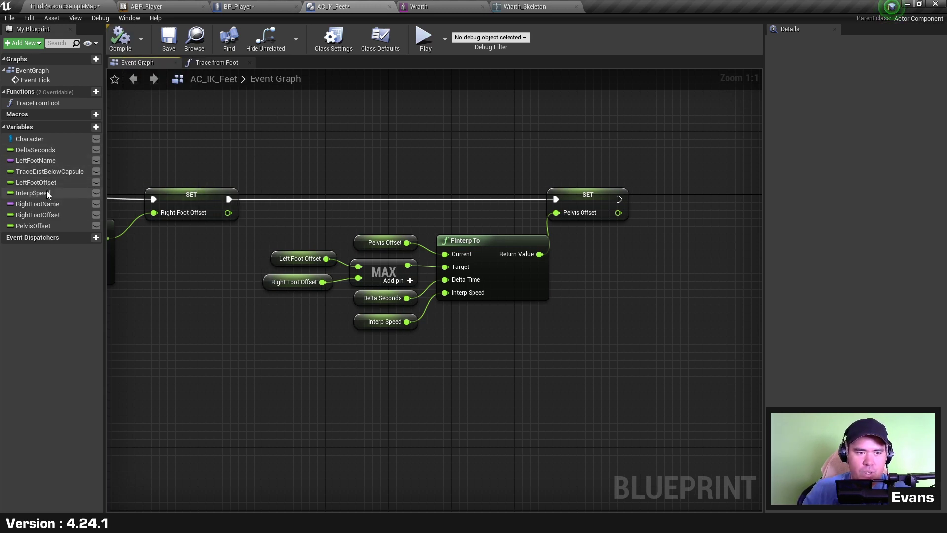
Make LeftFootName, RightFootName, InterpSpeed and TraceDistBelowCapsule instance editable, then recompile
{"action": "left_click", "coordinate": [69, 161]}
{"action": "left_click", "coordinate": [96, 161]}
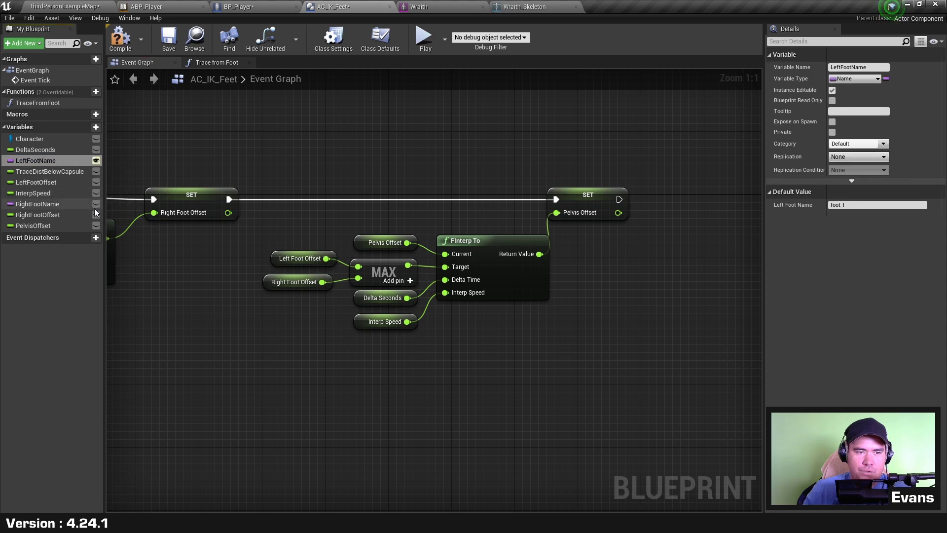
{"action": "left_click", "coordinate": [96, 204]}
{"action": "left_click", "coordinate": [41, 203]}
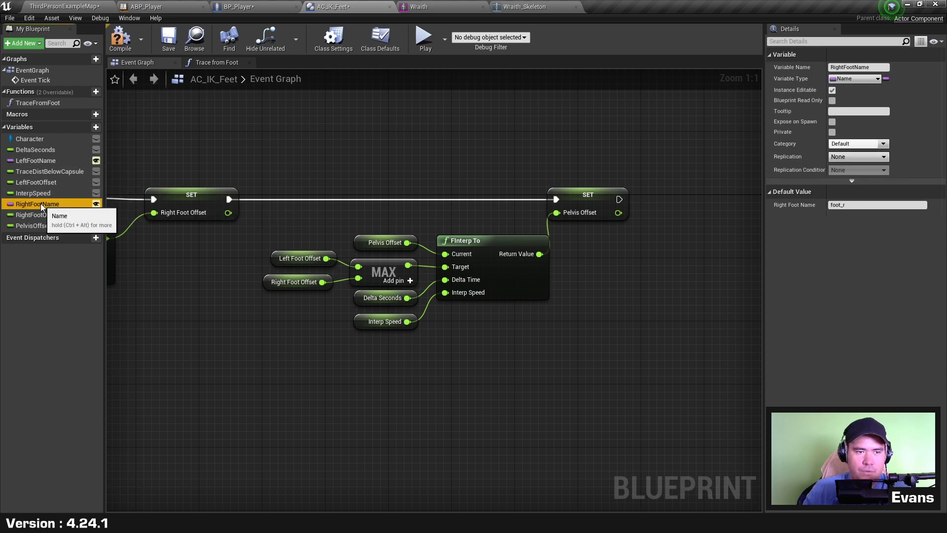
{"action": "left_click", "coordinate": [95, 193]}
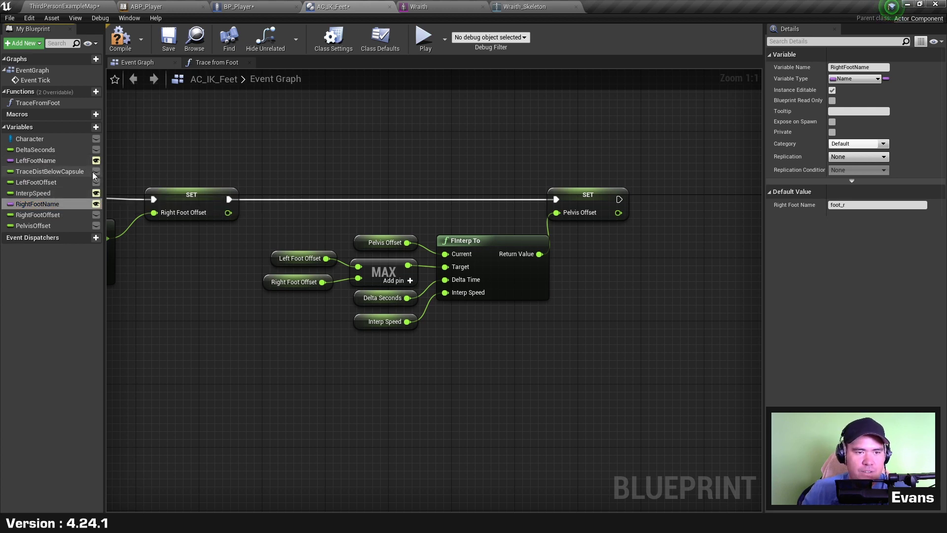
{"action": "left_click", "coordinate": [95, 171]}
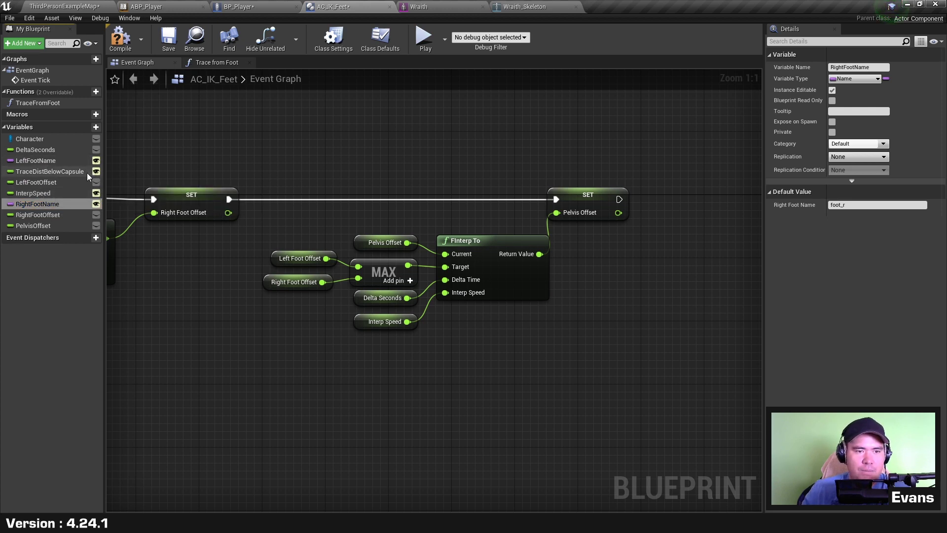
{"action": "left_click", "coordinate": [132, 33]}
Give LeftFootName a Parameters category, then move RightFootName, InterpSpeed and TraceDistBelowCapsule into it
{"action": "left_click", "coordinate": [54, 160]}
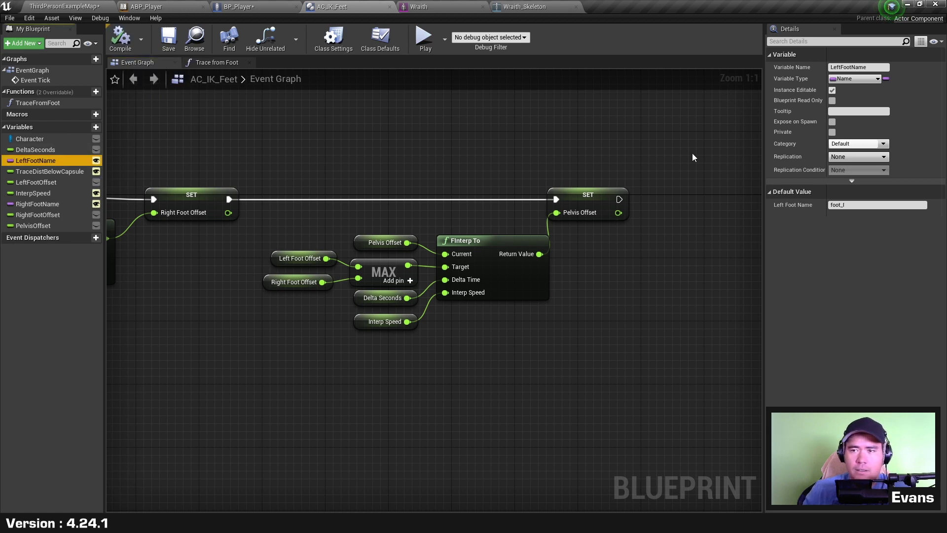
{"action": "left_click", "coordinate": [839, 144]}
{"action": "type", "text": "Paramet"}
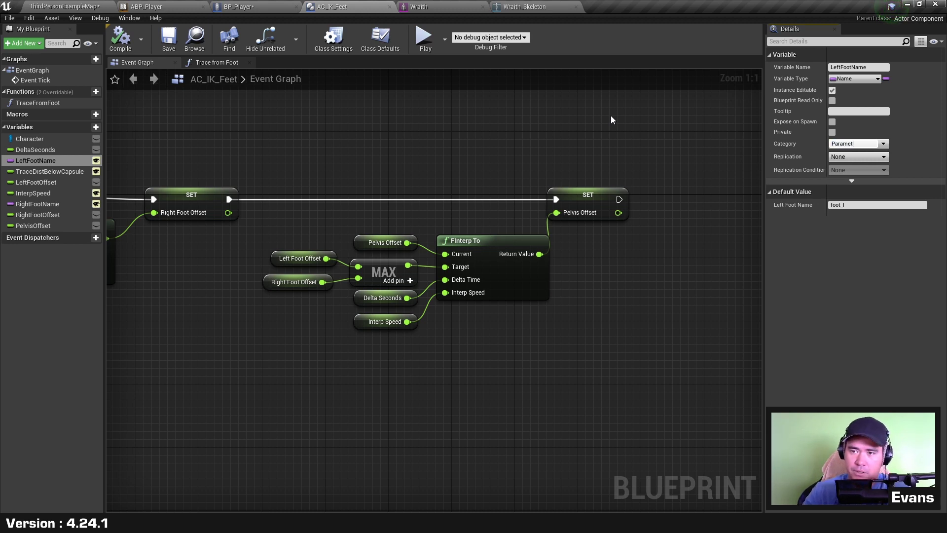
{"action": "type", "text": "ers"}
{"action": "key", "text": "Return"}
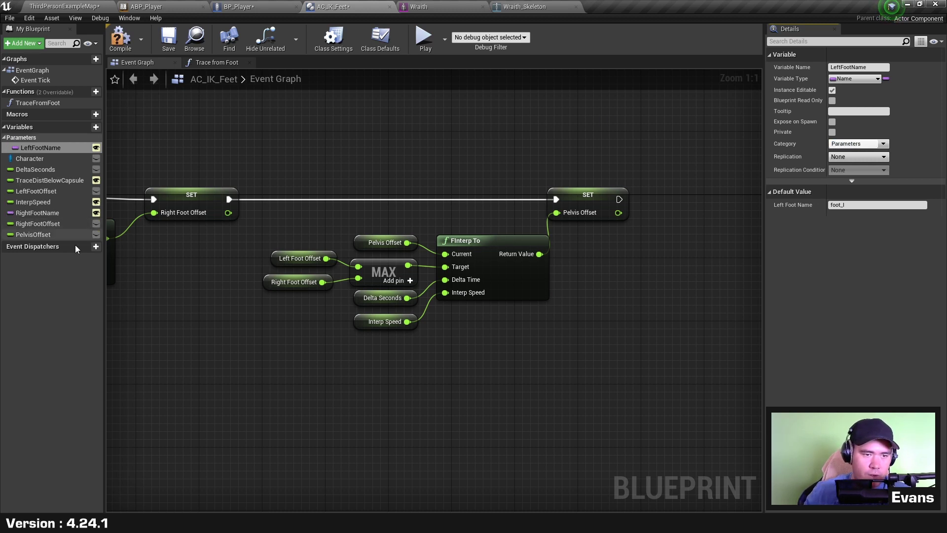
{"action": "left_click", "coordinate": [75, 245]}
{"action": "left_click_drag", "start_coordinate": [41, 213], "coordinate": [33, 147]}
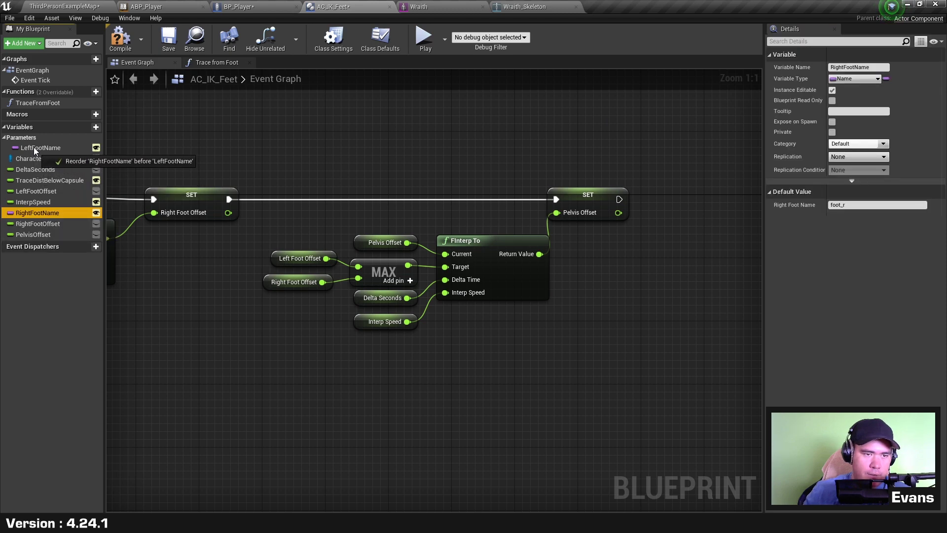
{"action": "left_click_drag", "start_coordinate": [31, 211], "coordinate": [38, 163]}
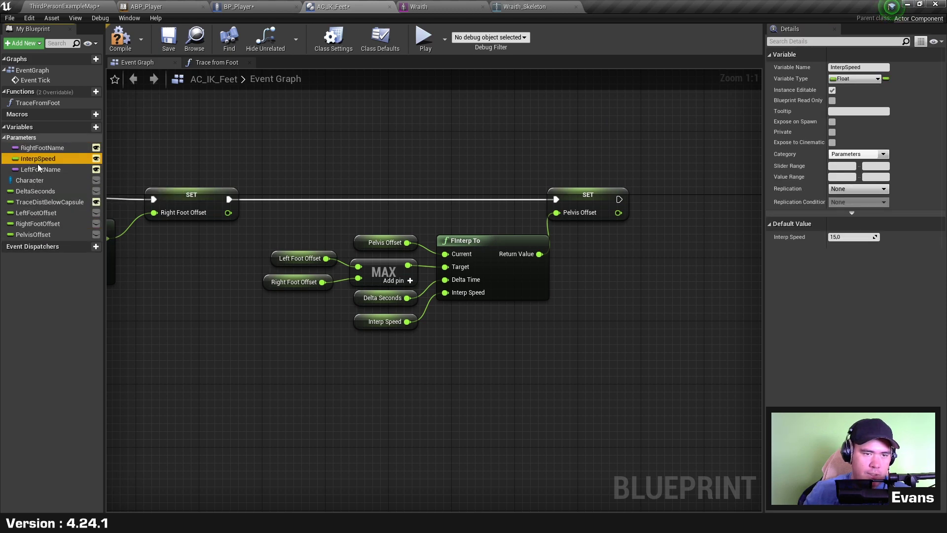
{"action": "left_click_drag", "start_coordinate": [41, 204], "coordinate": [43, 167]}
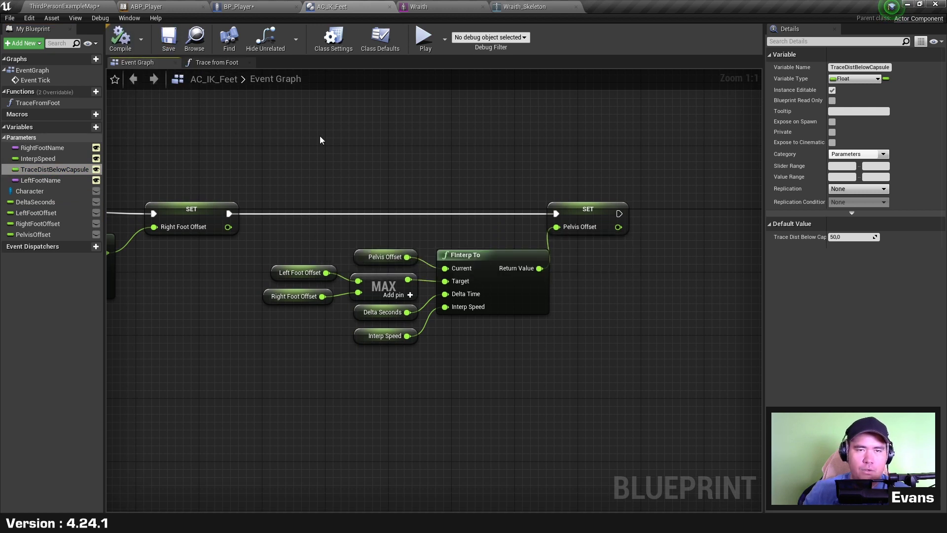
{"action": "left_click", "coordinate": [252, 4]}
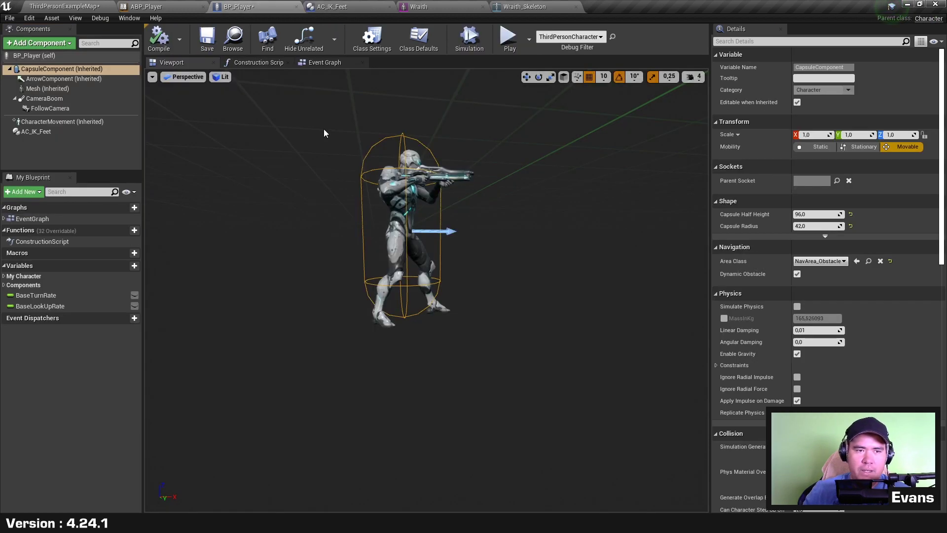
Check AC_IK_Feet's exposed parameters (foot_r, 15.0, 50.0, foot_l) on BP_Player and save it
{"action": "left_click", "coordinate": [61, 134]}
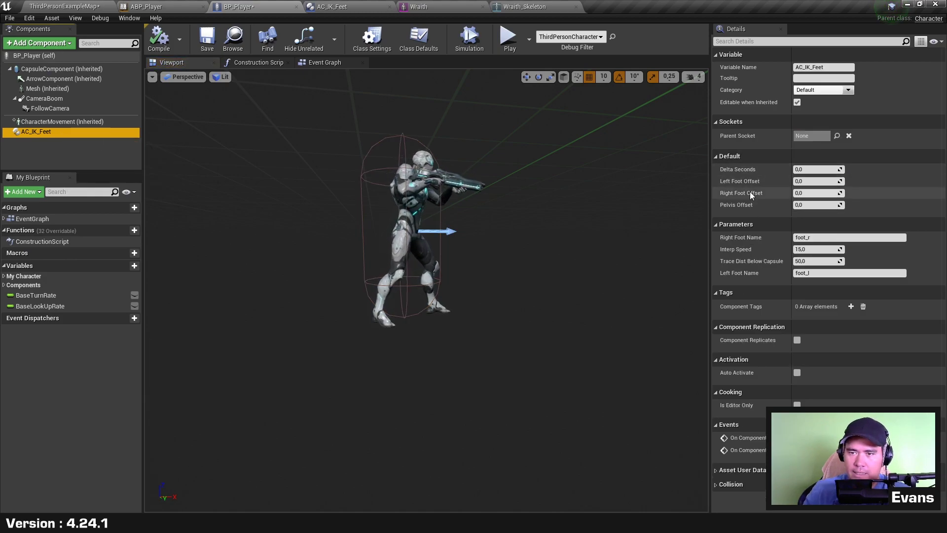
{"action": "left_click", "coordinate": [724, 157]}
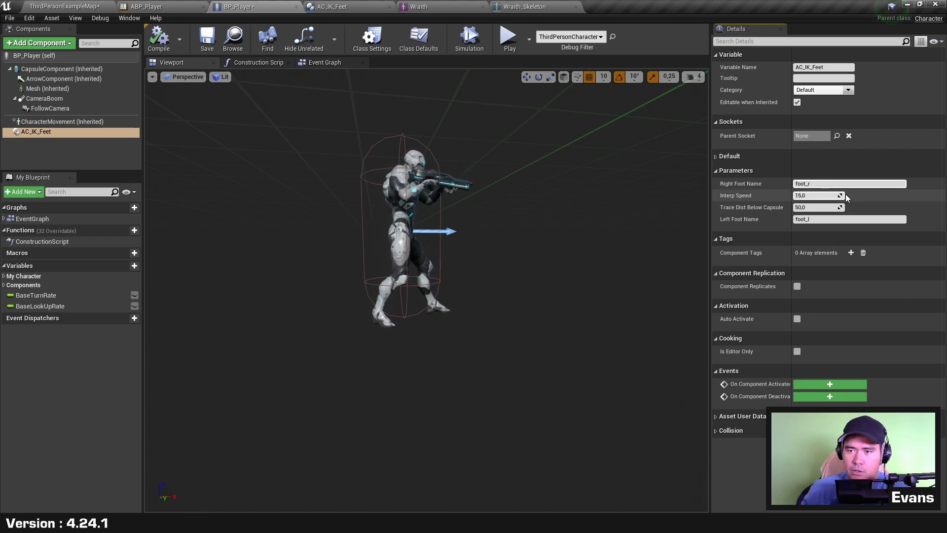
{"action": "left_click_drag", "start_coordinate": [537, 169], "coordinate": [425, 139], "text": "alt"}
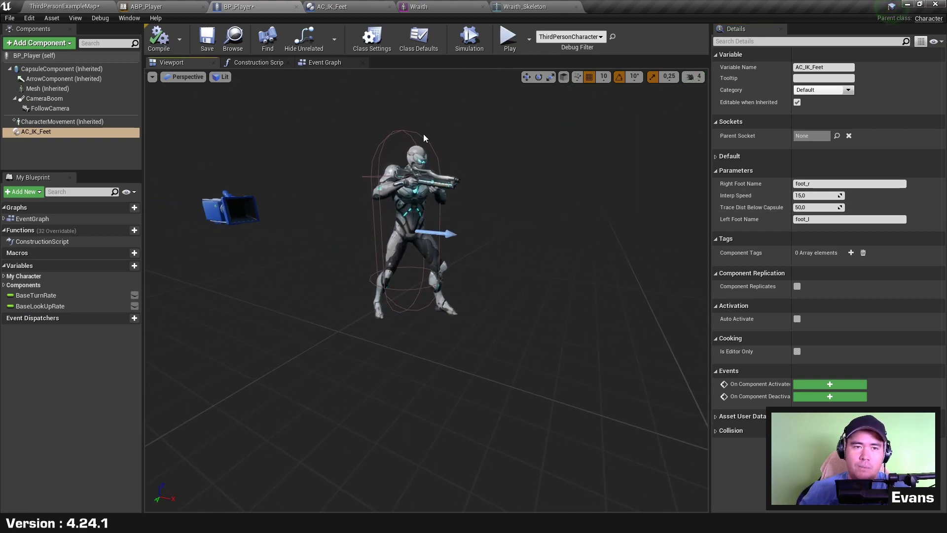
{"action": "left_click", "coordinate": [206, 38]}
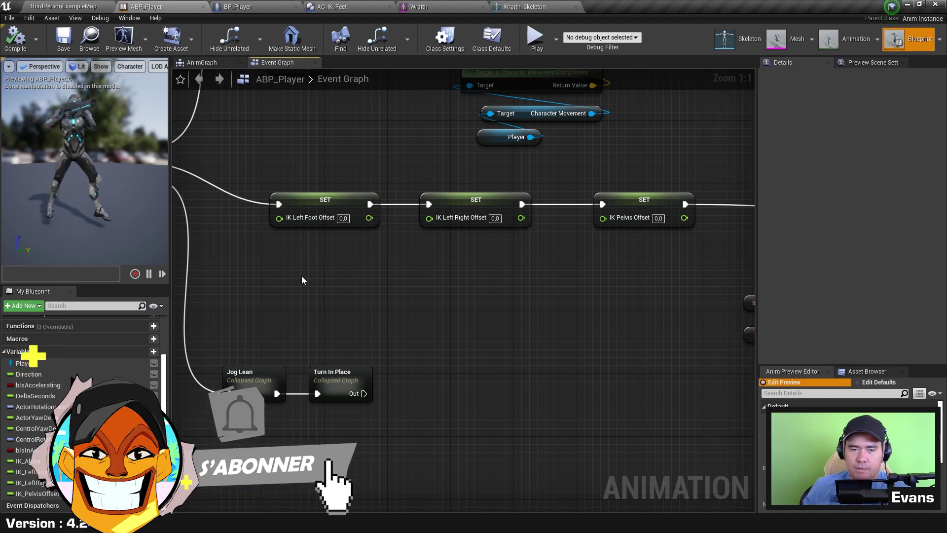
Place a Player getter and get its AC_IK_Feet component in the Event Graph
{"action": "left_click_drag", "start_coordinate": [302, 273], "coordinate": [697, 190]}
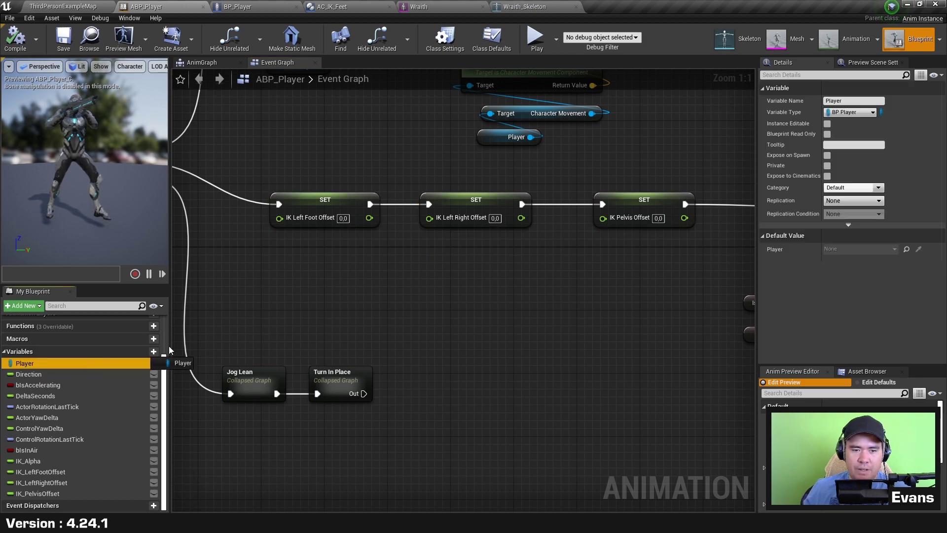
{"action": "mouse_move", "coordinate": [25, 364]}
{"action": "left_mouse_down", "text": "ctrl"}
{"action": "mouse_move", "coordinate": [316, 342]}
{"action": "mouse_move", "coordinate": [320, 296]}
{"action": "left_mouse_up", "text": "ctrl"}
{"action": "type", "text": "ac"}
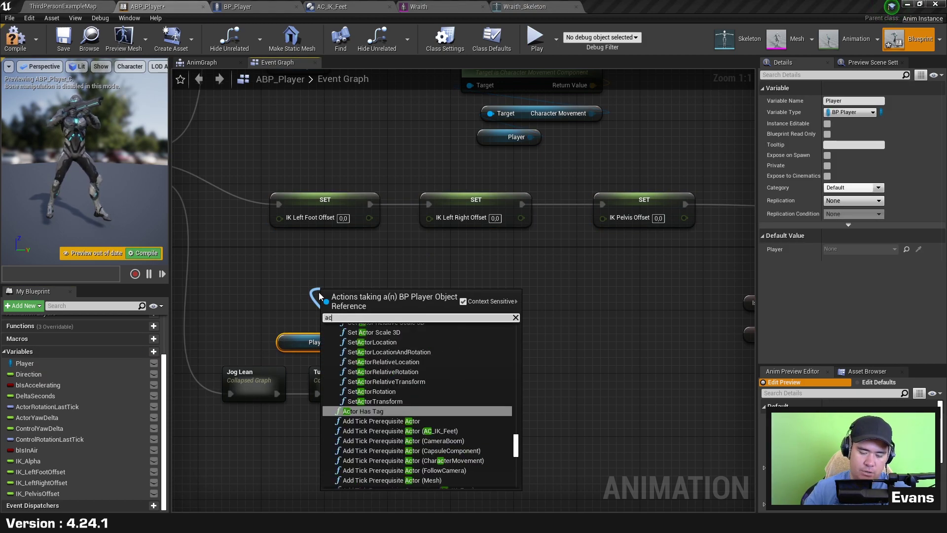
{"action": "type", "text": "ik"}
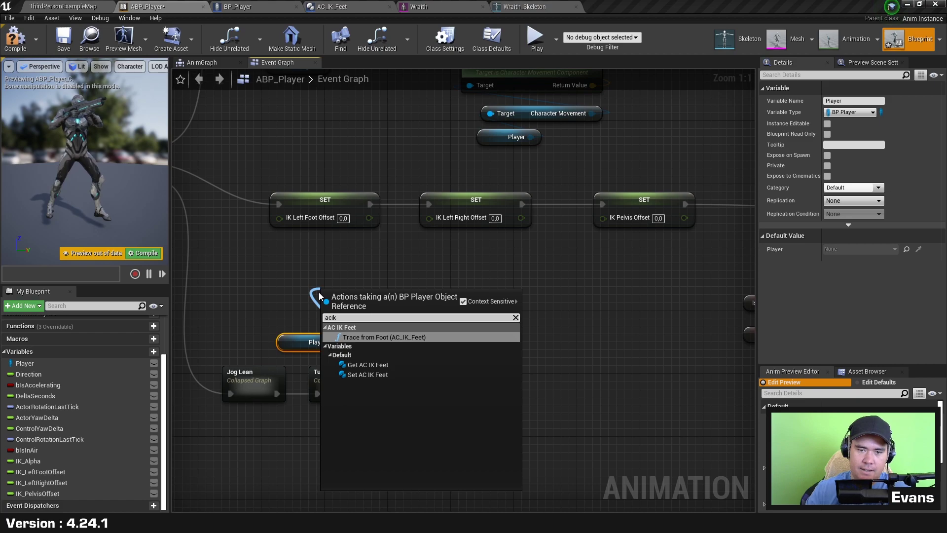
{"action": "left_click", "coordinate": [388, 364]}
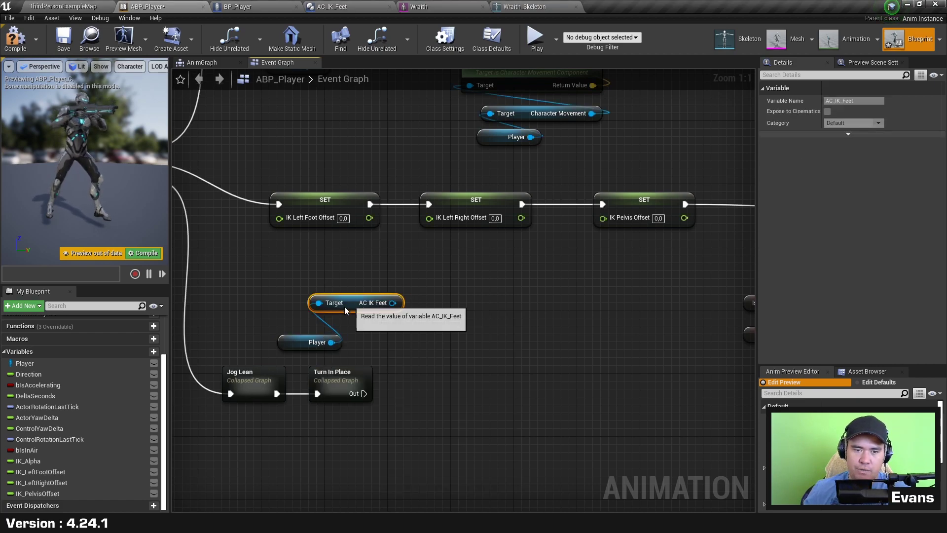
Add Left Foot Offset, Right Foot Offset and Pelvis Offset getters from AC IK Feet
{"action": "left_click_drag", "start_coordinate": [353, 319], "coordinate": [332, 275]}
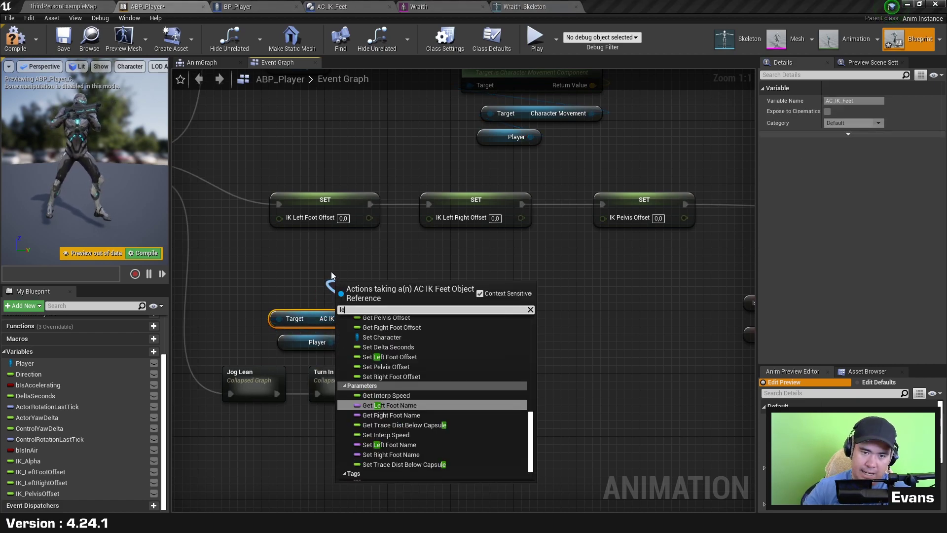
{"action": "type", "text": "left foot"}
{"action": "key", "text": "Up"}
{"action": "key", "text": "Up"}
{"action": "key", "text": "Return"}
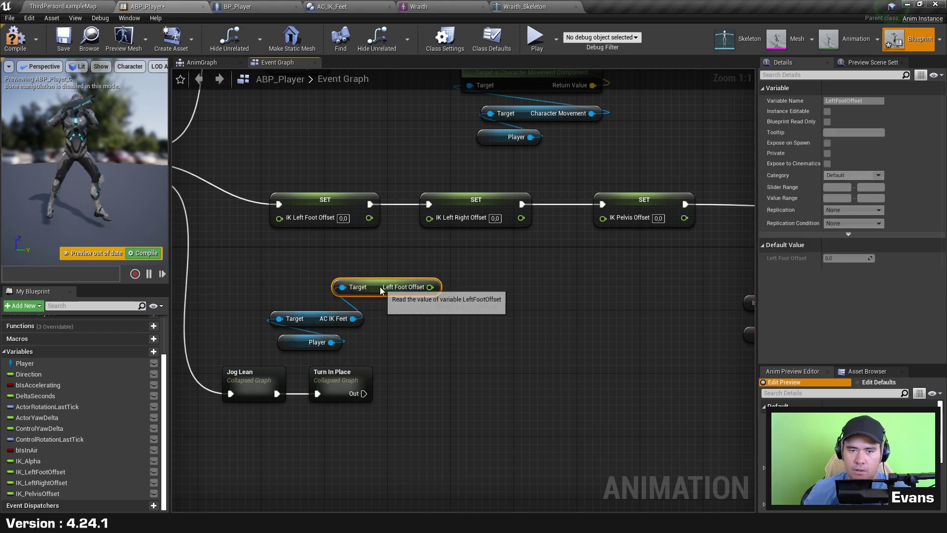
{"action": "left_click_drag", "start_coordinate": [365, 286], "coordinate": [286, 295]}
{"action": "left_click_drag", "start_coordinate": [353, 319], "coordinate": [429, 289]}
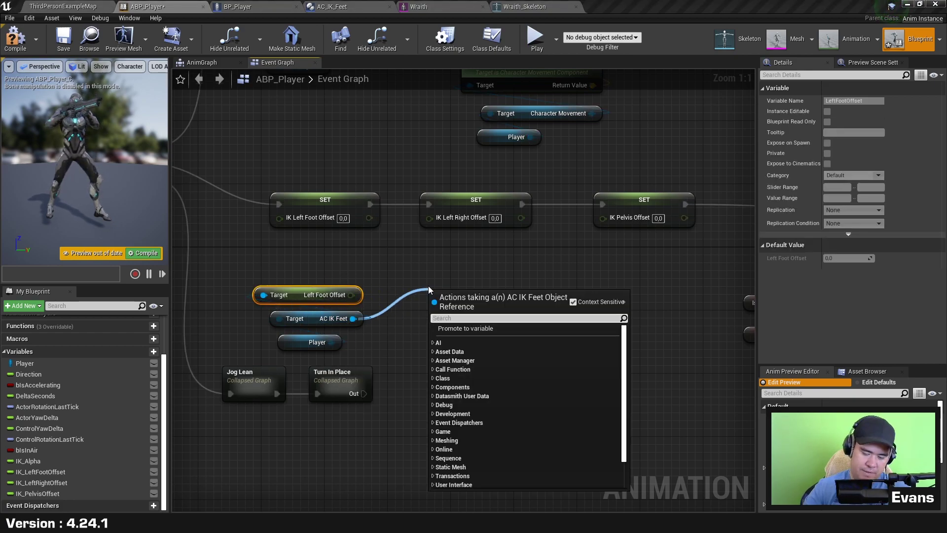
{"action": "type", "text": "right foot"}
{"action": "key", "text": "Return"}
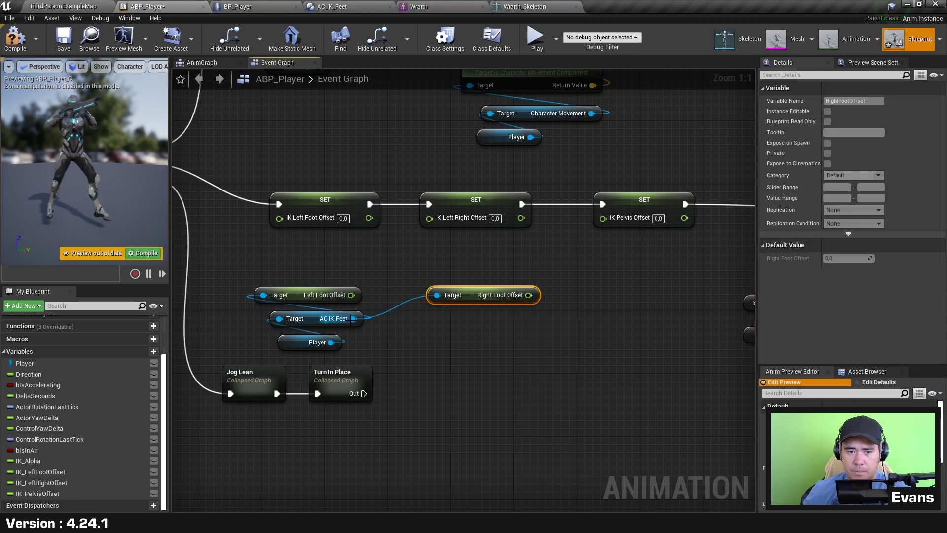
{"action": "left_click_drag", "start_coordinate": [354, 319], "coordinate": [636, 302]}
{"action": "type", "text": "pel"}
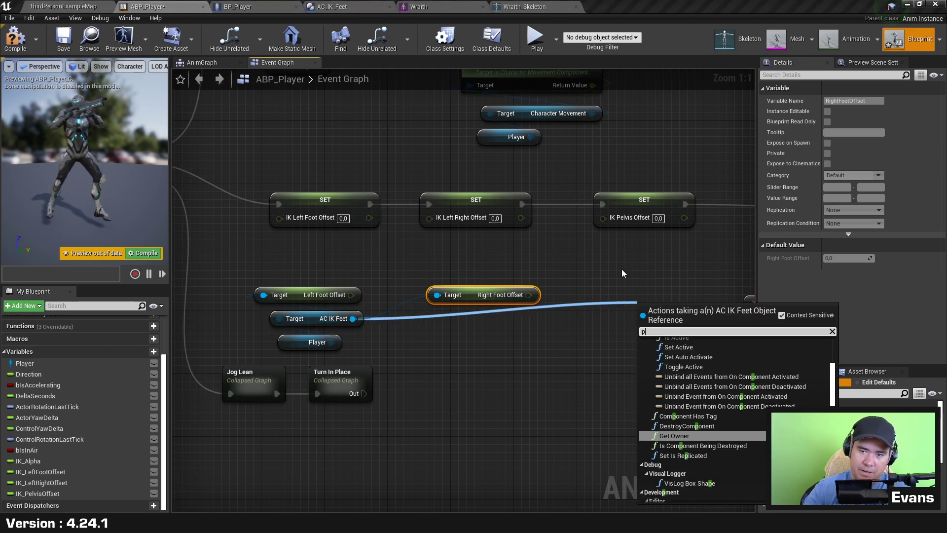
{"action": "key", "text": "Return"}
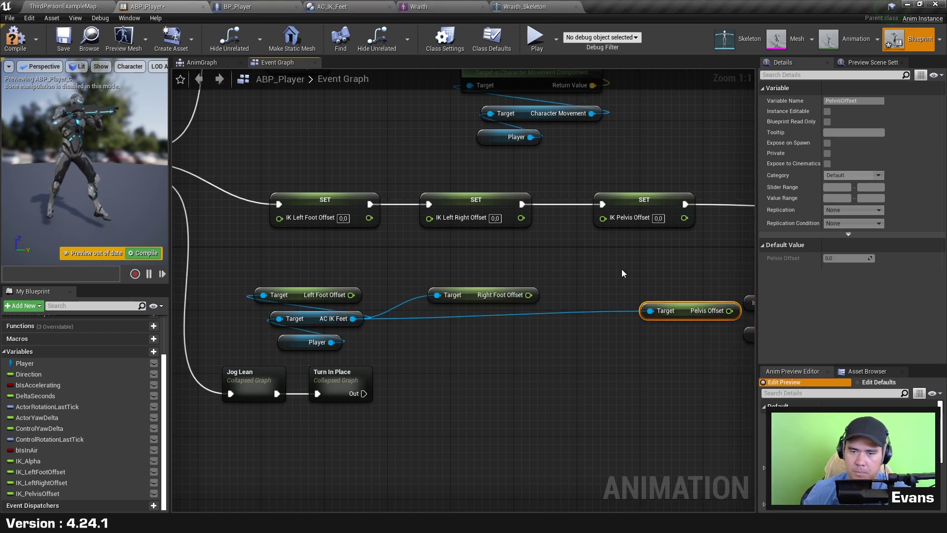
Connect the Pelvis, Right Foot and Left Foot offsets to their matching IK SET nodes
{"action": "left_click_drag", "start_coordinate": [682, 294], "coordinate": [603, 218]}
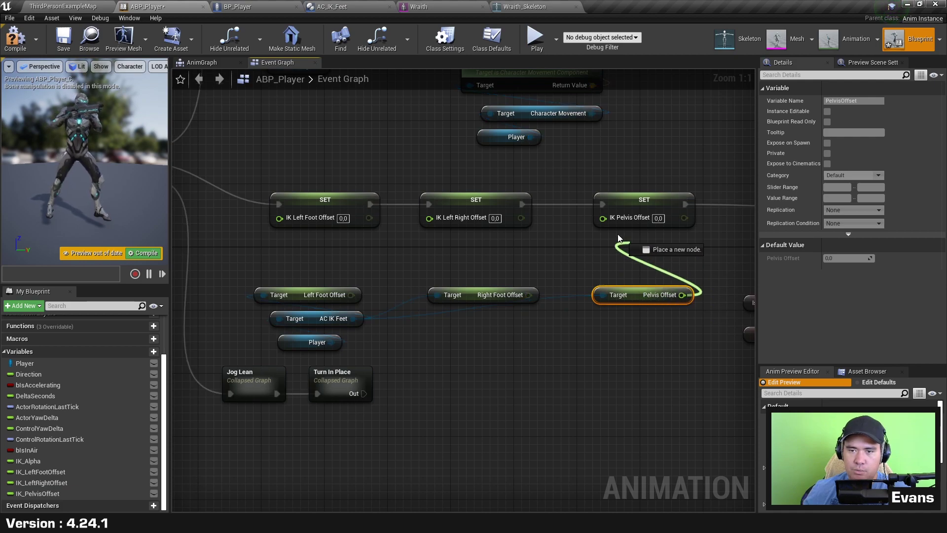
{"action": "left_click_drag", "start_coordinate": [528, 295], "coordinate": [429, 218]}
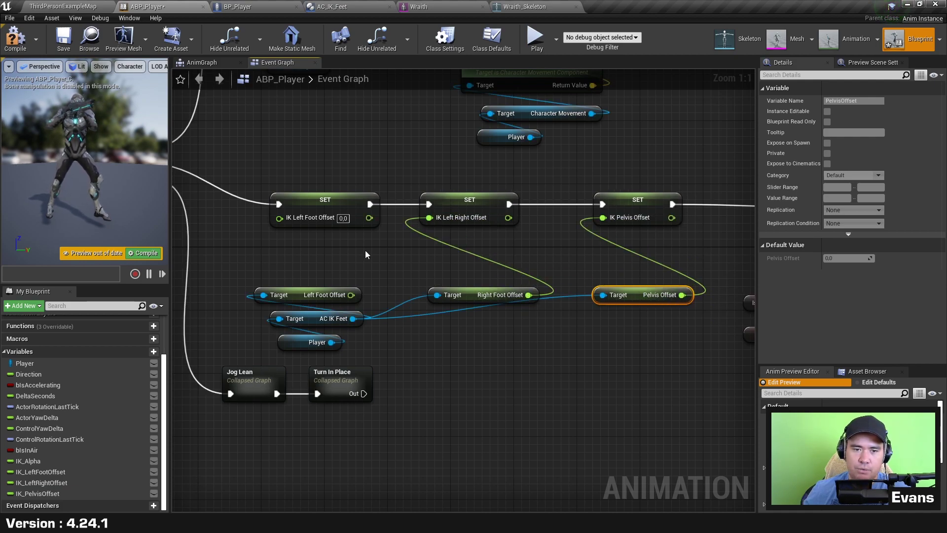
{"action": "mouse_move", "coordinate": [351, 295]}
{"action": "left_mouse_down"}
{"action": "mouse_move", "coordinate": [311, 236]}
{"action": "mouse_move", "coordinate": [279, 218]}
{"action": "left_mouse_up"}
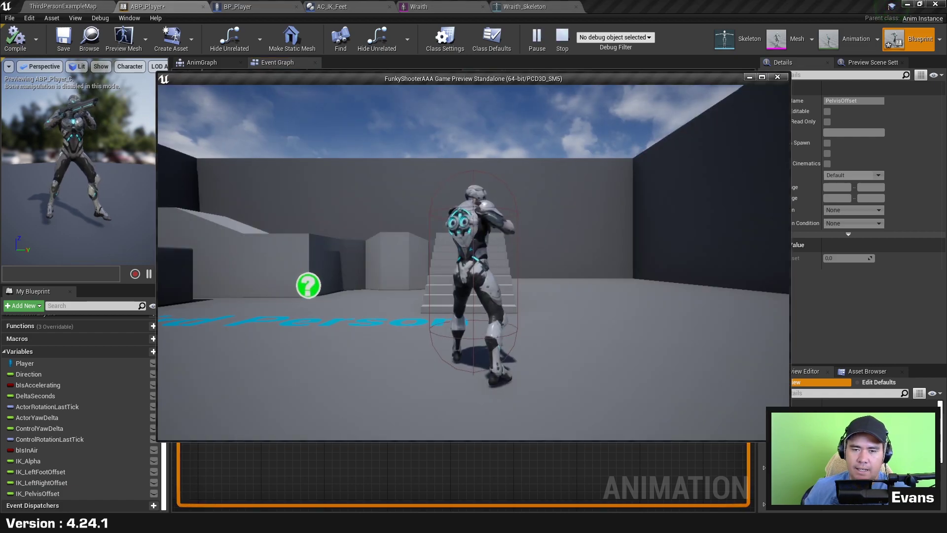
Run and jump the character up the stairs to check foot placement, then exit the preview
{"action": "key", "text": "w"}
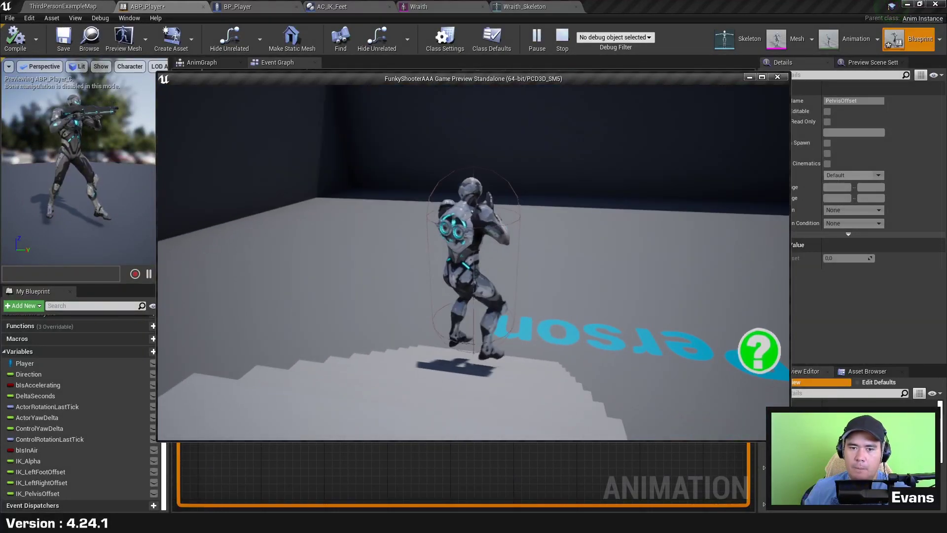
{"action": "key", "text": "space"}
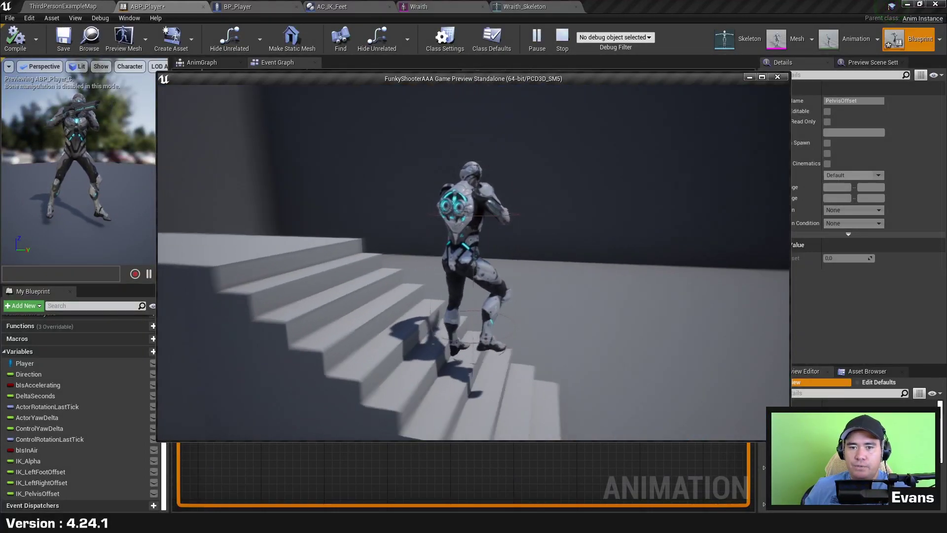
{"action": "key", "text": "Escape"}
{"action": "left_click", "coordinate": [441, 341]}
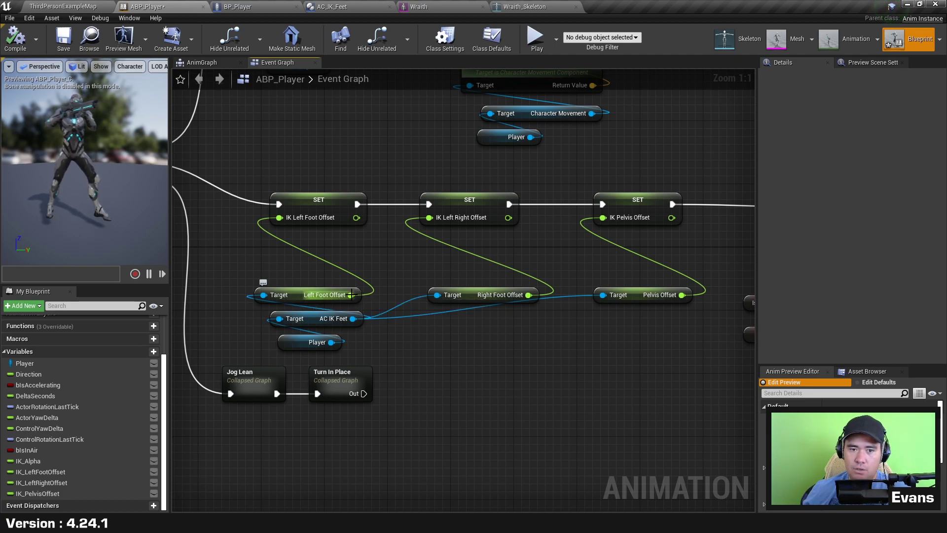
Insert a float multiply by -1 node between Left Foot Offset and IK Left Foot Offset
{"action": "left_click_drag", "start_coordinate": [351, 295], "coordinate": [287, 259], "text": "ctrl"}
{"action": "type", "text": "+"}
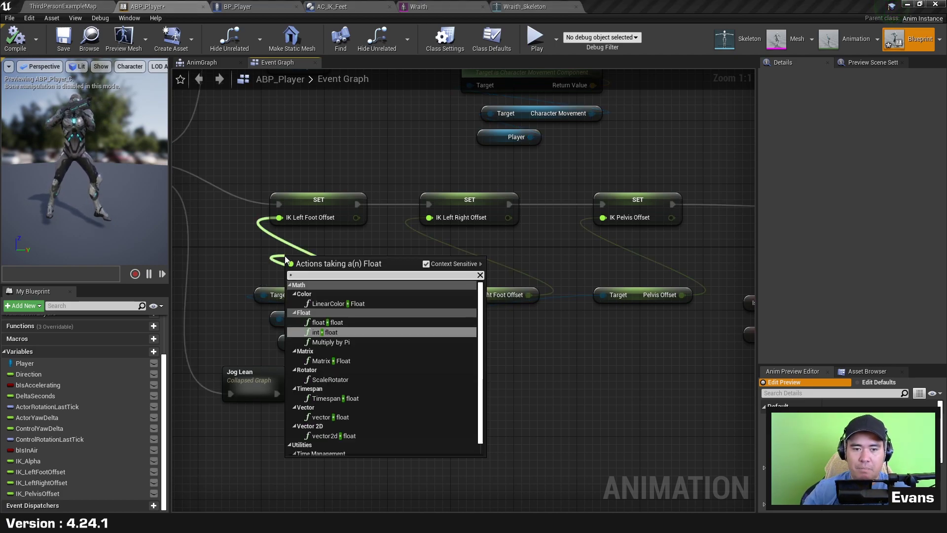
{"action": "key", "text": "Up"}
{"action": "key", "text": "Return"}
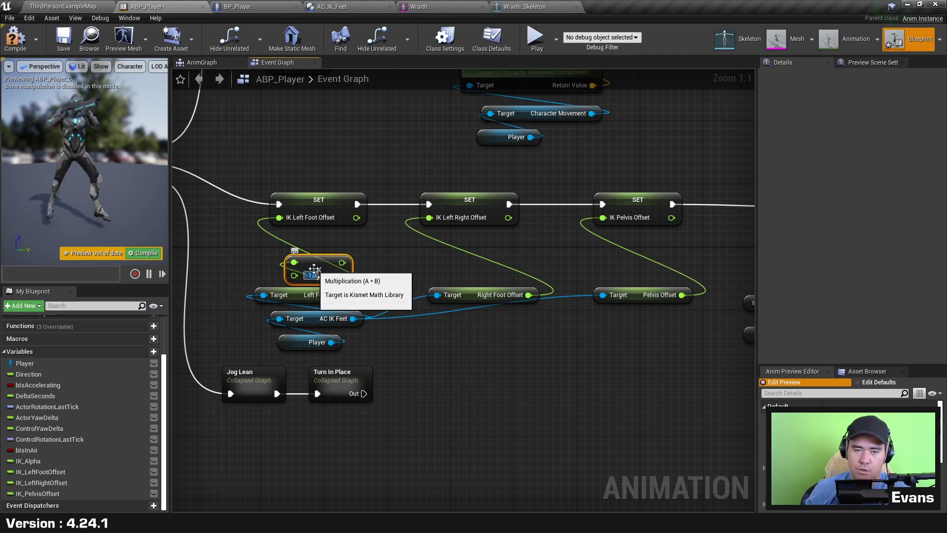
{"action": "mouse_move", "coordinate": [320, 267]}
{"action": "left_mouse_down"}
{"action": "mouse_move", "coordinate": [297, 258]}
{"action": "mouse_move", "coordinate": [291, 222]}
{"action": "left_mouse_up"}
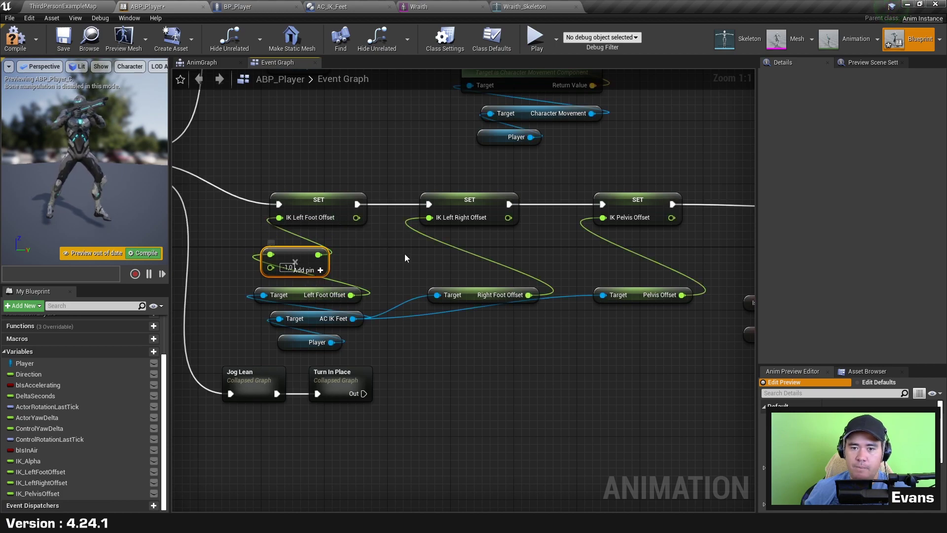
Copy the multiply node and route the Right Foot and Pelvis offsets through the copies
{"action": "key", "text": "ctrl+c"}
{"action": "key", "text": "ctrl+v"}
{"action": "left_click_drag", "start_coordinate": [483, 267], "coordinate": [475, 267]}
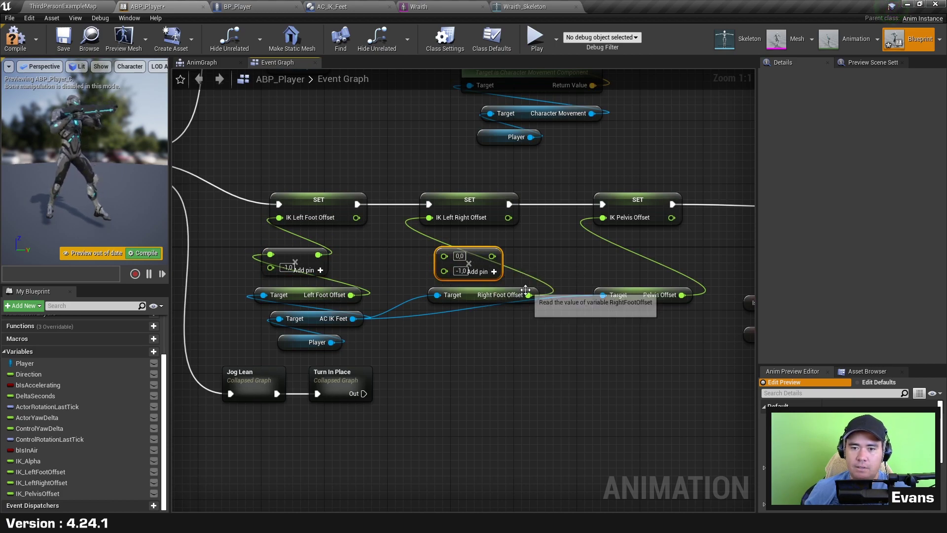
{"action": "left_click_drag", "start_coordinate": [529, 294], "coordinate": [504, 291]}
{"action": "mouse_move", "coordinate": [435, 257]}
{"action": "left_mouse_down"}
{"action": "mouse_move", "coordinate": [444, 256]}
{"action": "mouse_move", "coordinate": [429, 218]}
{"action": "left_mouse_up"}
{"action": "key", "text": "ctrl+v"}
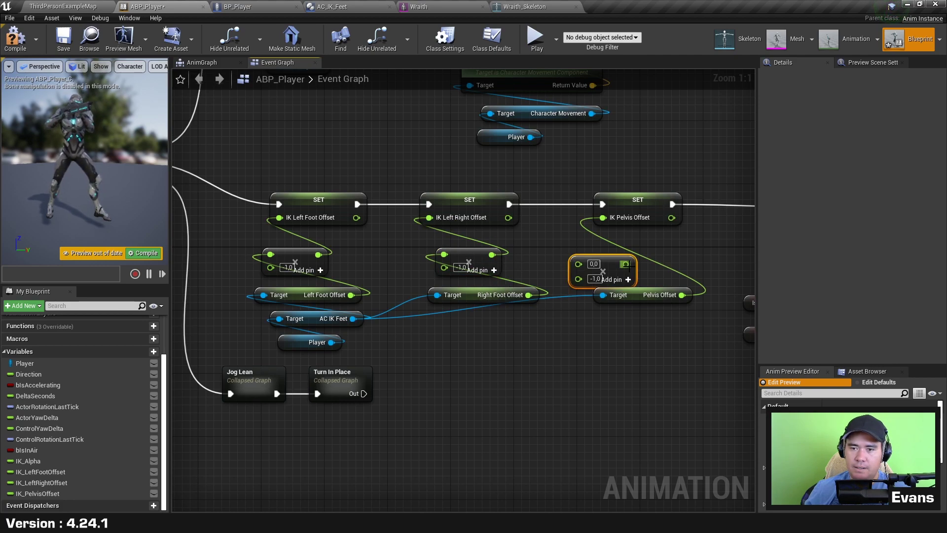
{"action": "left_click_drag", "start_coordinate": [639, 260], "coordinate": [603, 217]}
{"action": "left_click_drag", "start_coordinate": [682, 295], "coordinate": [594, 256]}
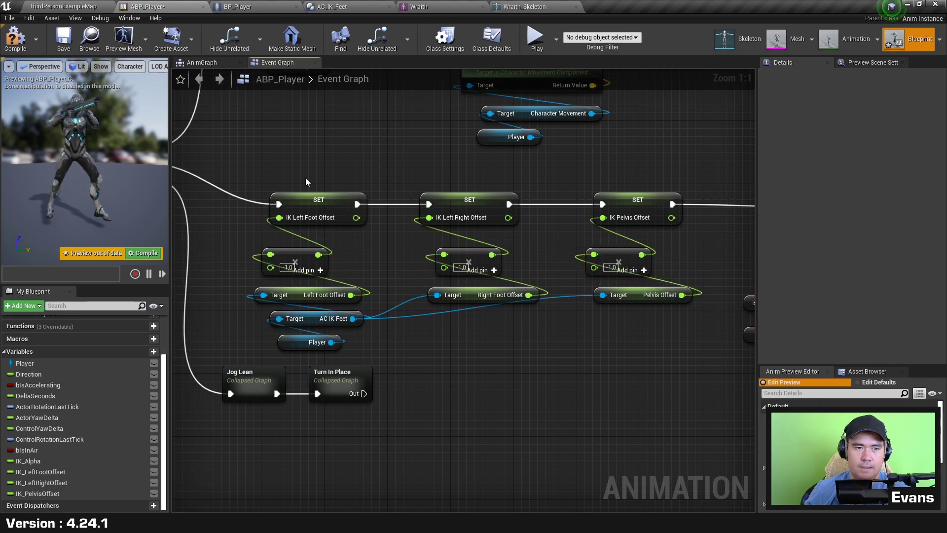
Launch the preview and walk the character up and down the stairs to test the inverted foot IK
{"action": "left_click", "coordinate": [538, 40]}
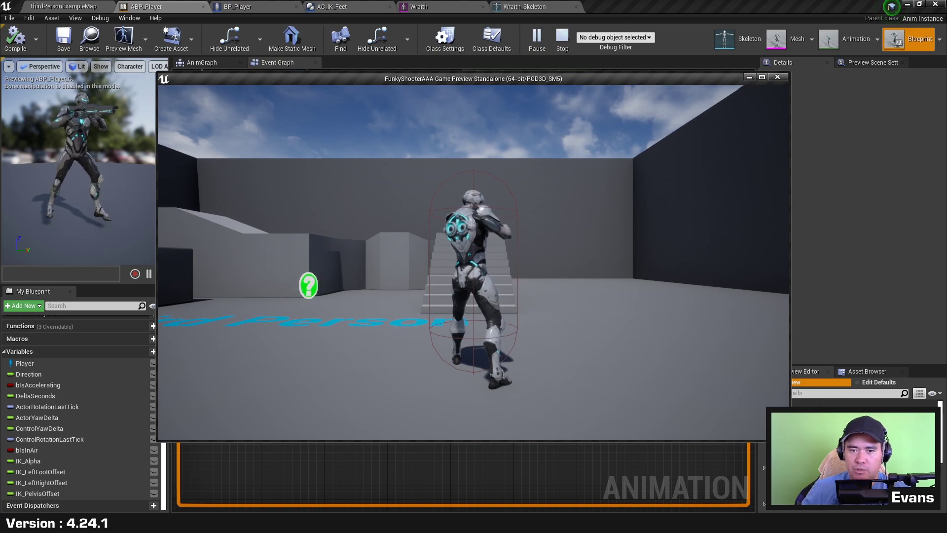
{"action": "key", "text": "w"}
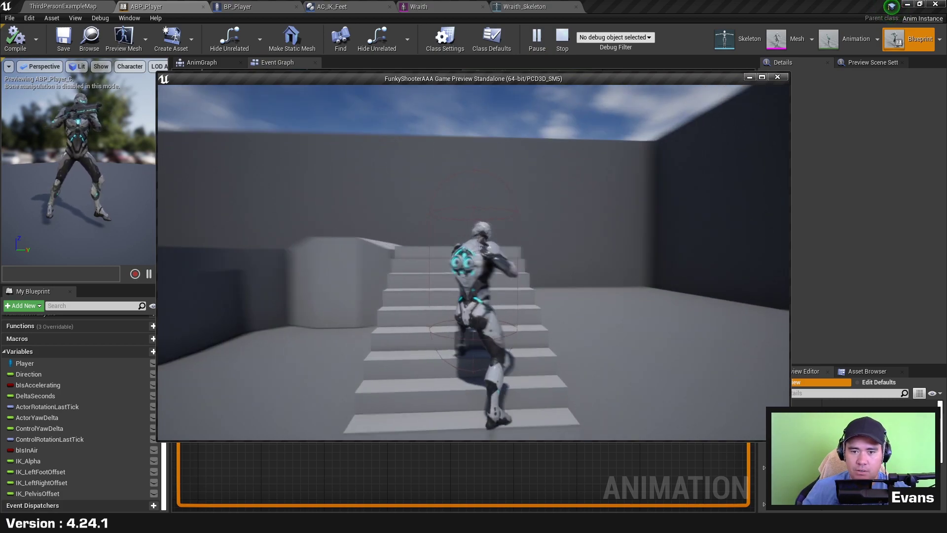
{"action": "key", "text": "w"}
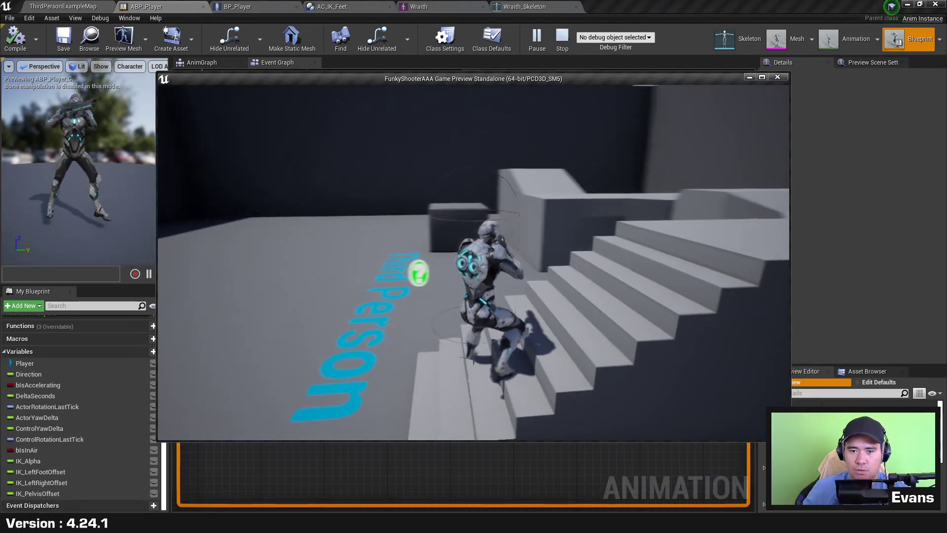
{"action": "key", "text": "w"}
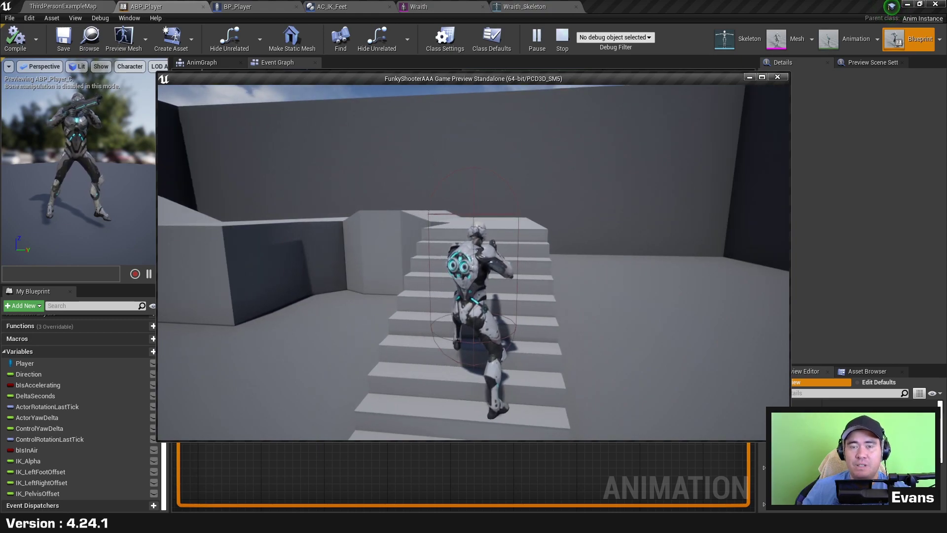
{"action": "key", "text": "w"}
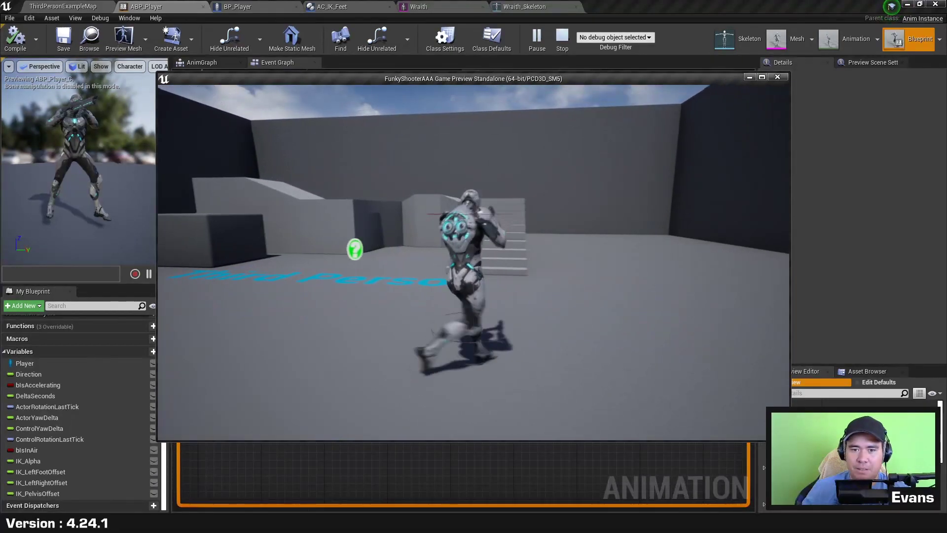
{"action": "key", "text": "w"}
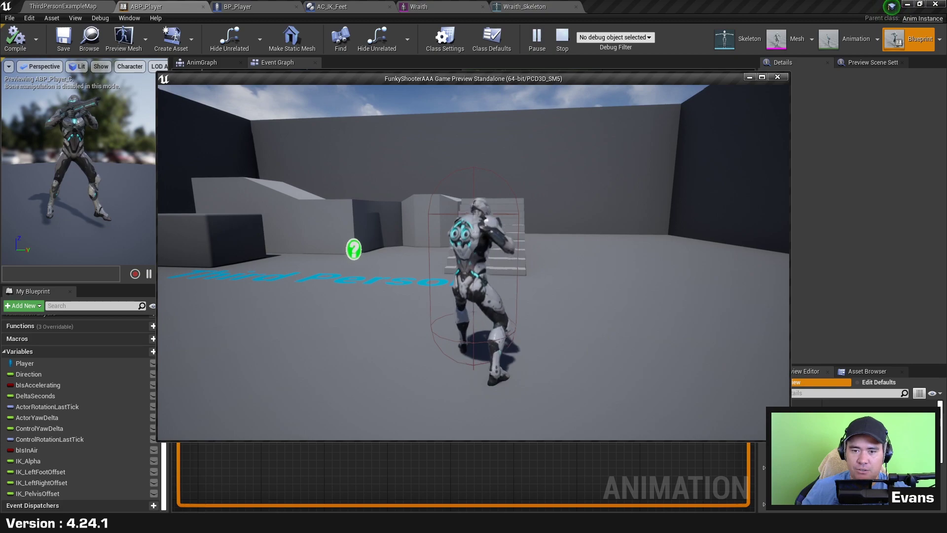
{"action": "key", "text": "space"}
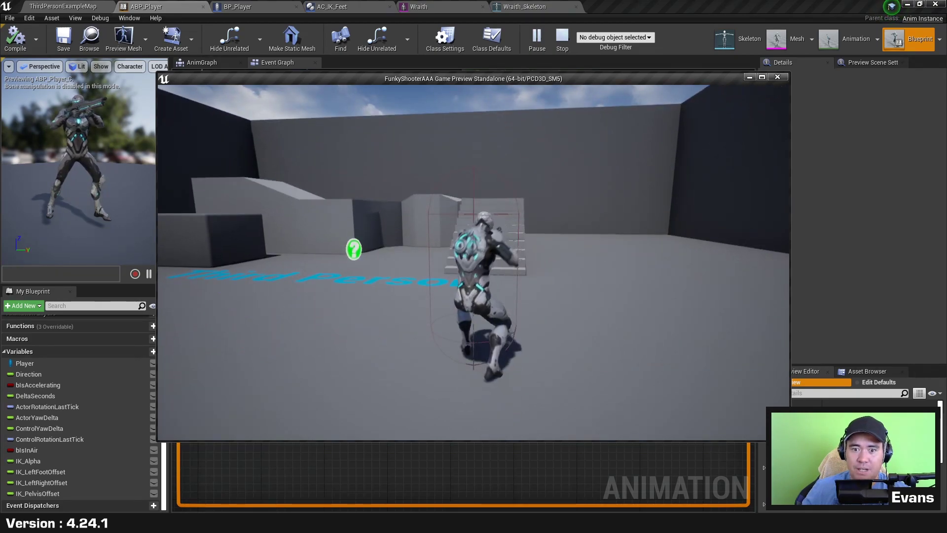
{"action": "key", "text": "w"}
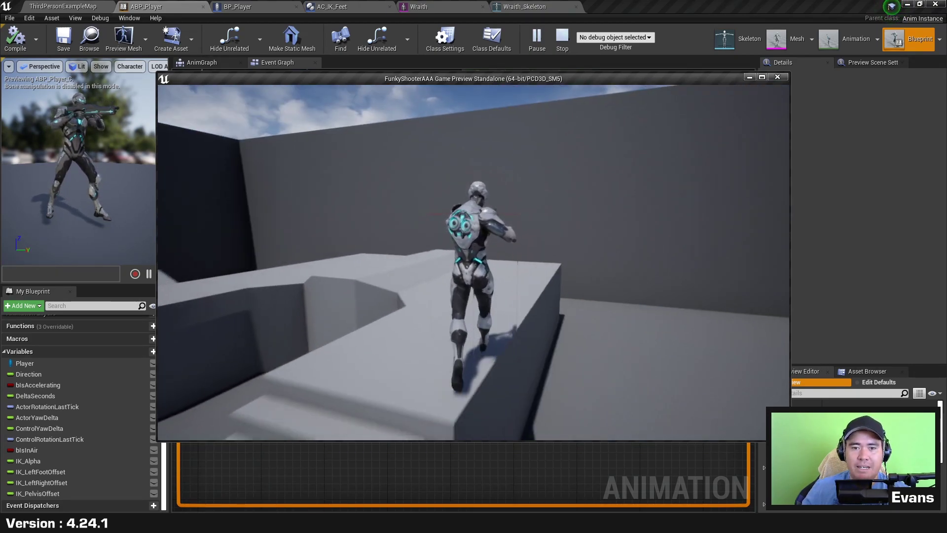
{"action": "key", "text": "w"}
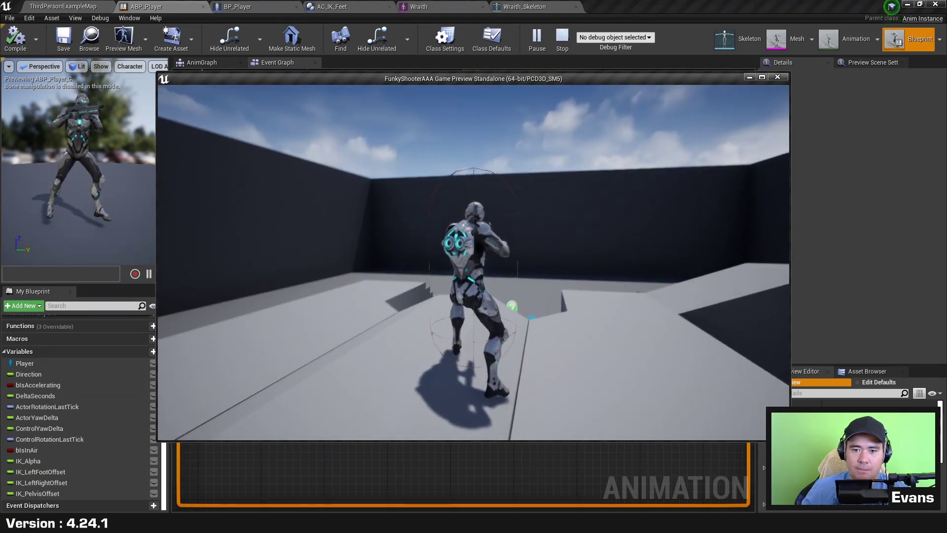
{"action": "key", "text": "w"}
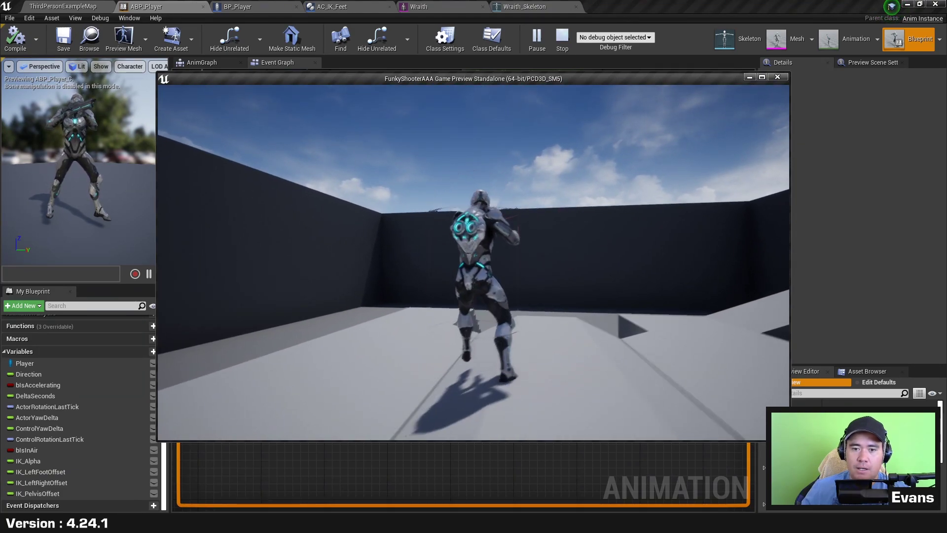
{"action": "key", "text": "w"}
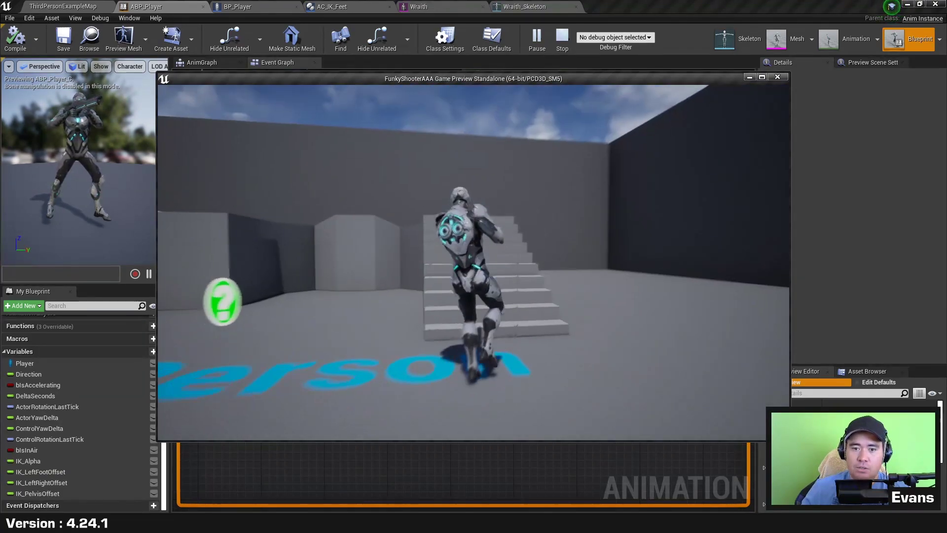
{"action": "key", "text": "w"}
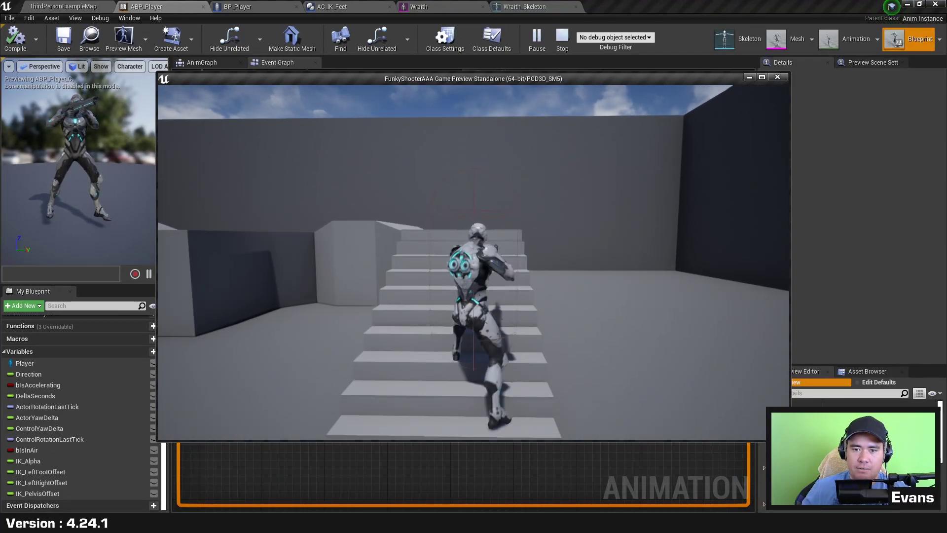
{"action": "key", "text": "s"}
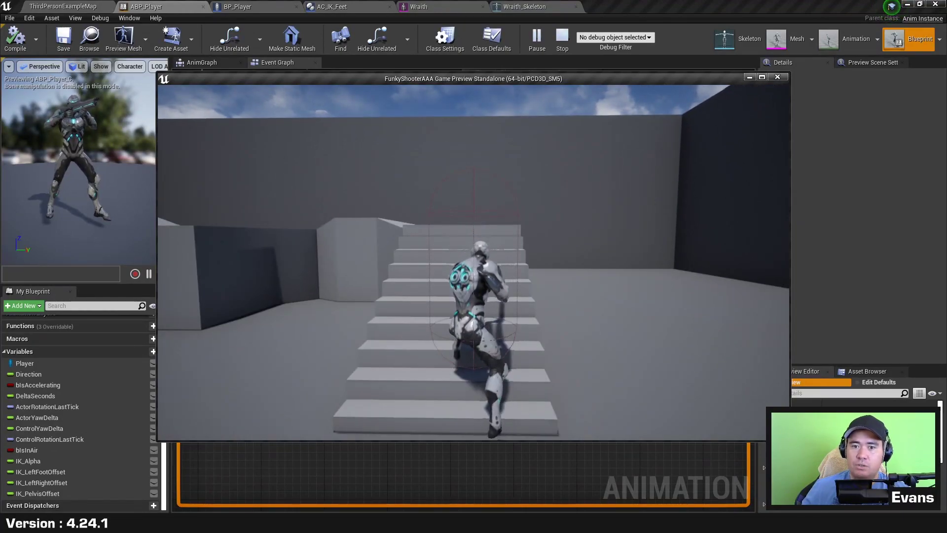
{"action": "key", "text": "w"}
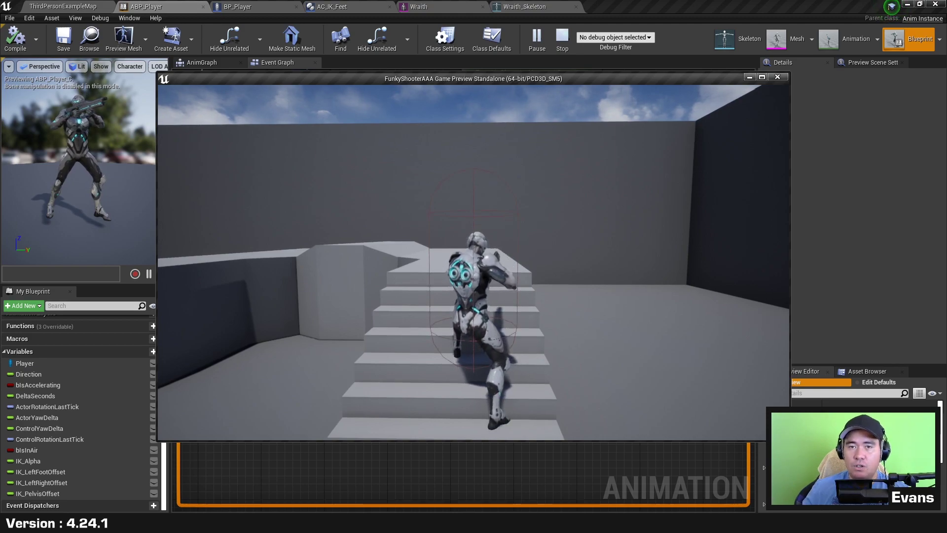